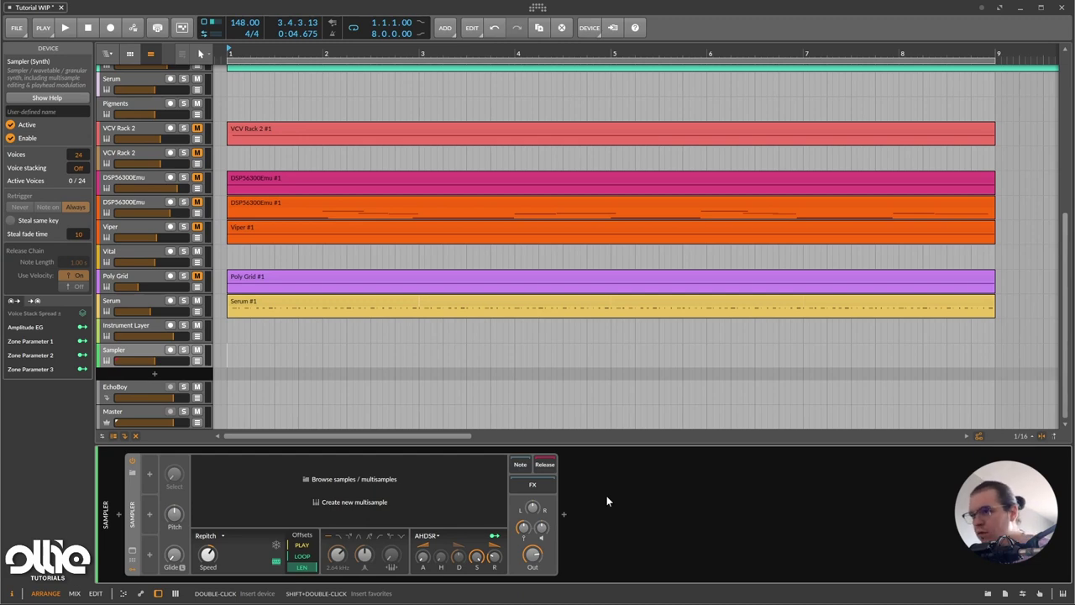
# - Load the sample "03 Balojax Open Hat - FPM Futurephonic" from the Open Hats - Futurephonic library folder into the Sampler
pyautogui.click(1064, 593)
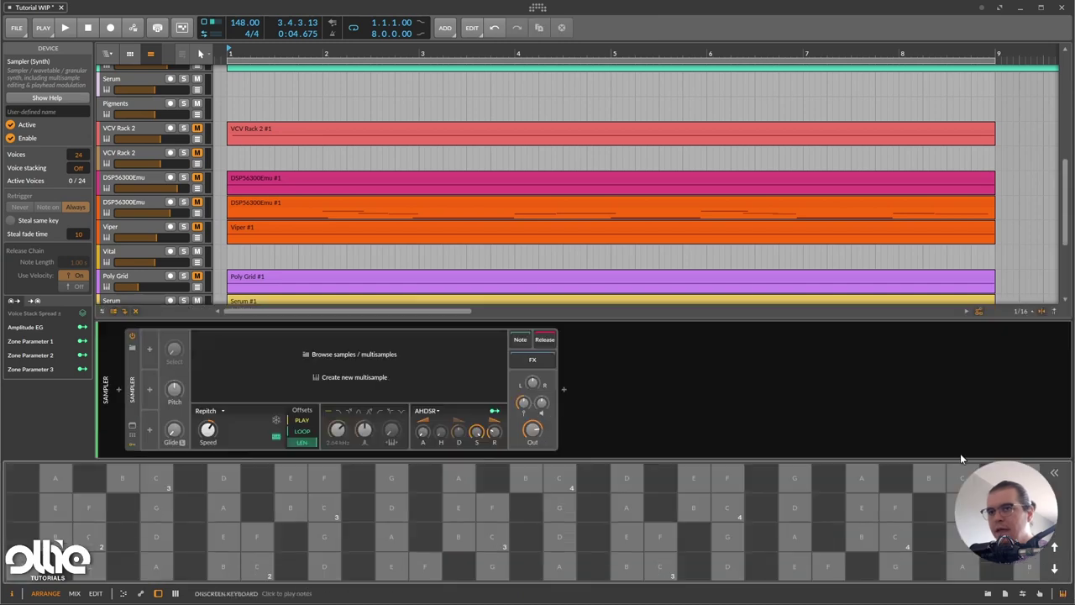
pyautogui.click(1064, 593)
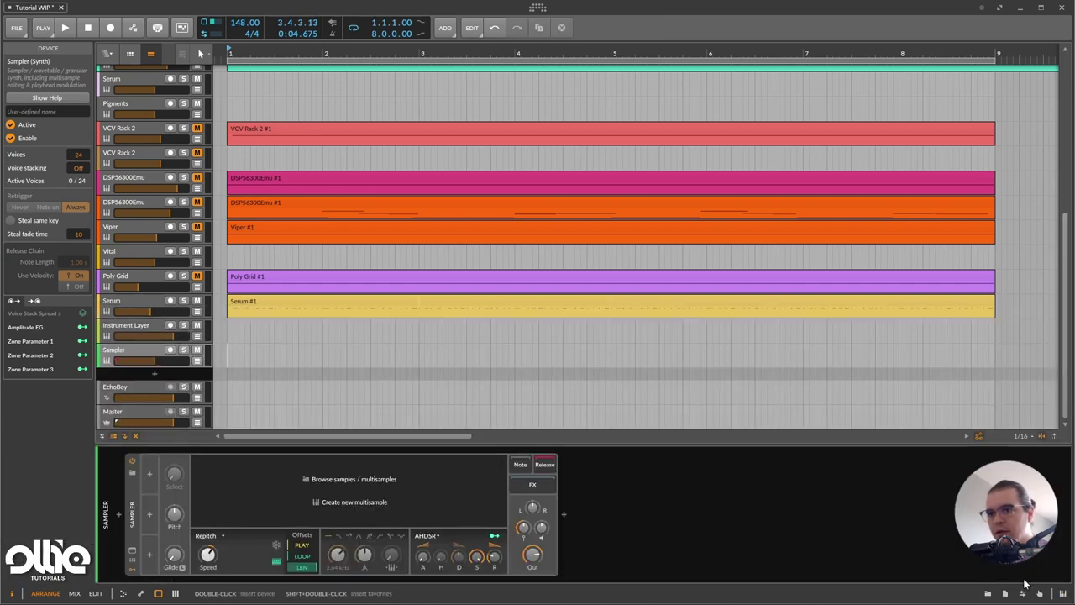
pyautogui.click(988, 593)
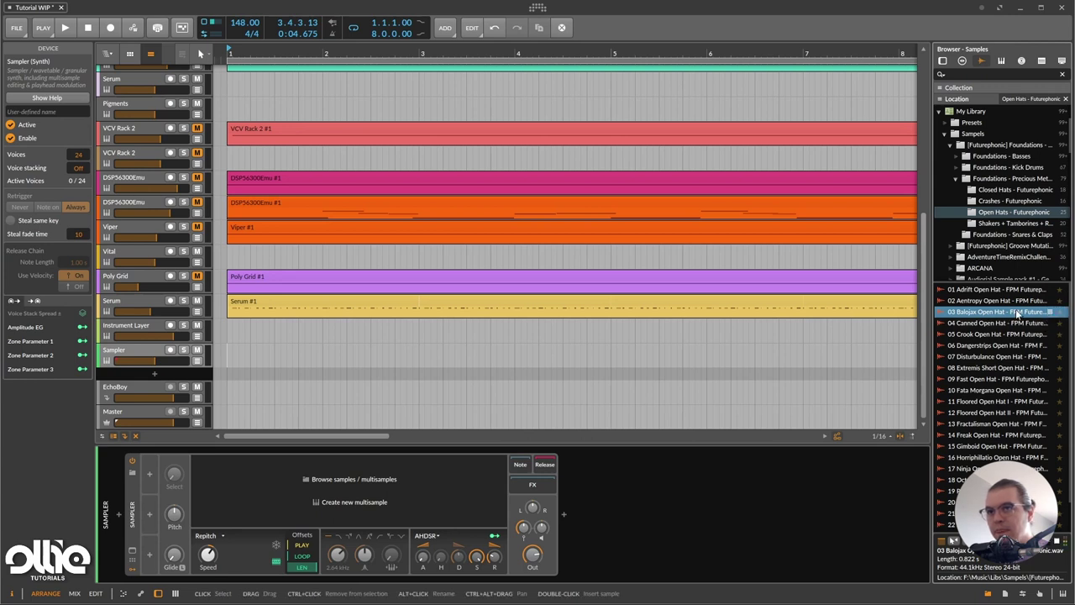
pyautogui.moveTo(1052, 312); pyautogui.dragTo(259, 506)
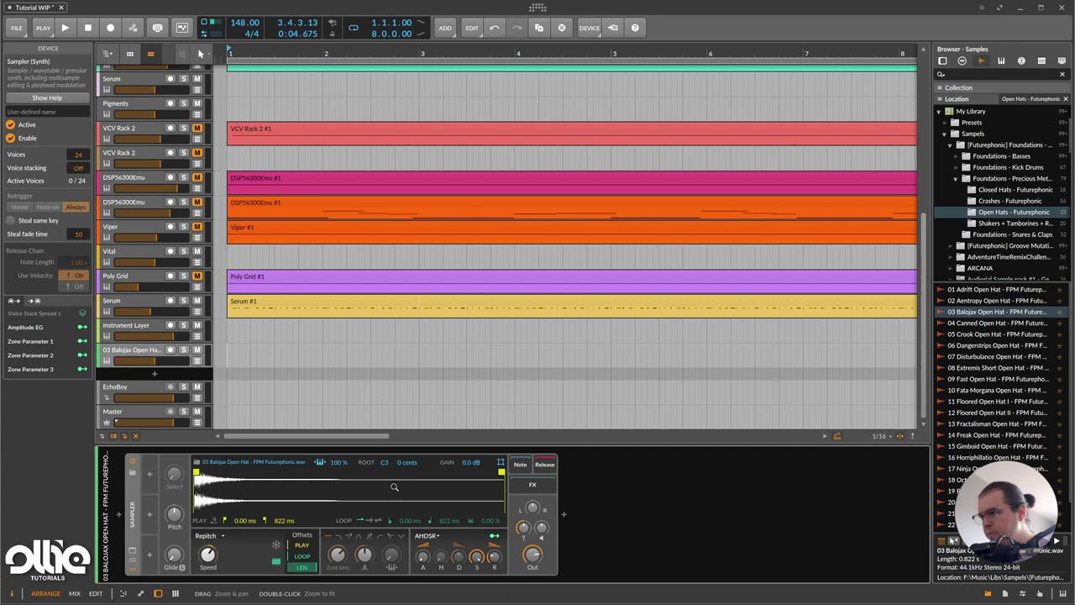
pyautogui.click(989, 594)
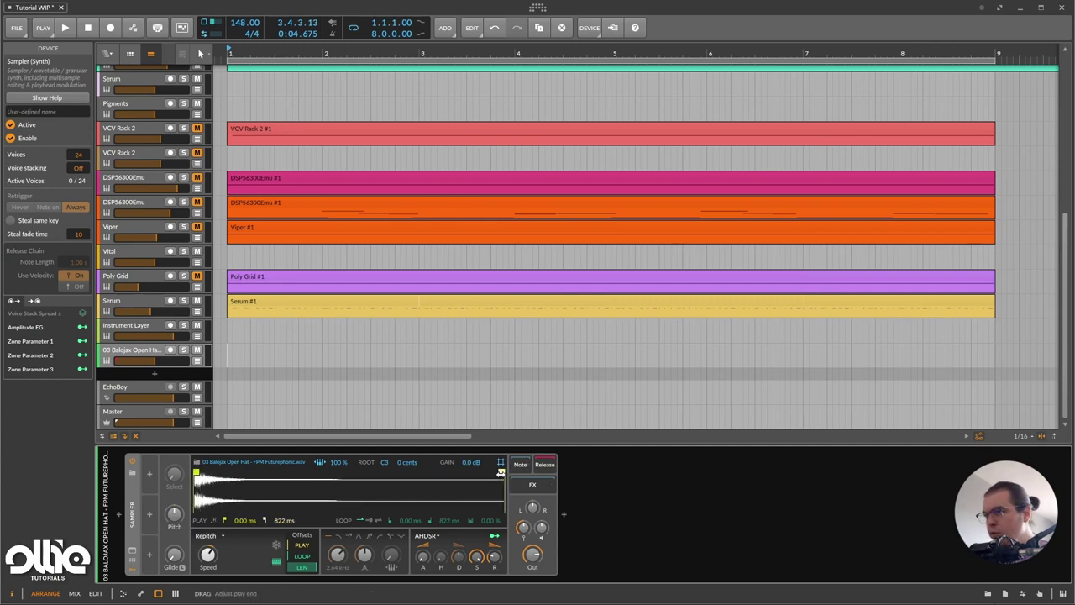
# - Trim the open hat sample's play region to start at about 25.2 ms and end at about 42.4 ms
pyautogui.moveTo(501, 472); pyautogui.dragTo(217, 472)
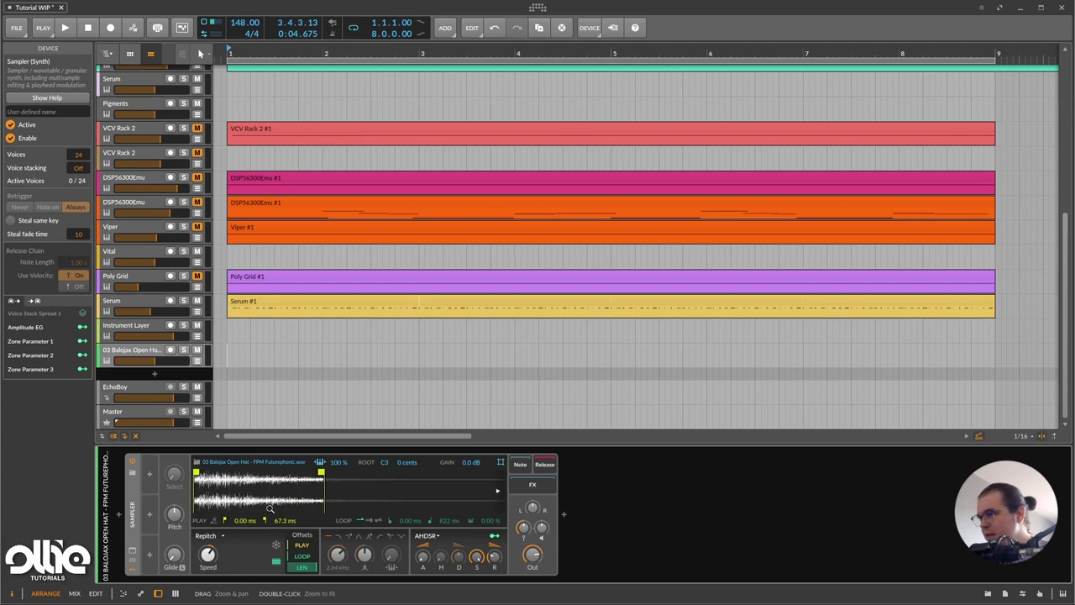
pyautogui.moveTo(206, 487); pyautogui.dragTo(261, 484)
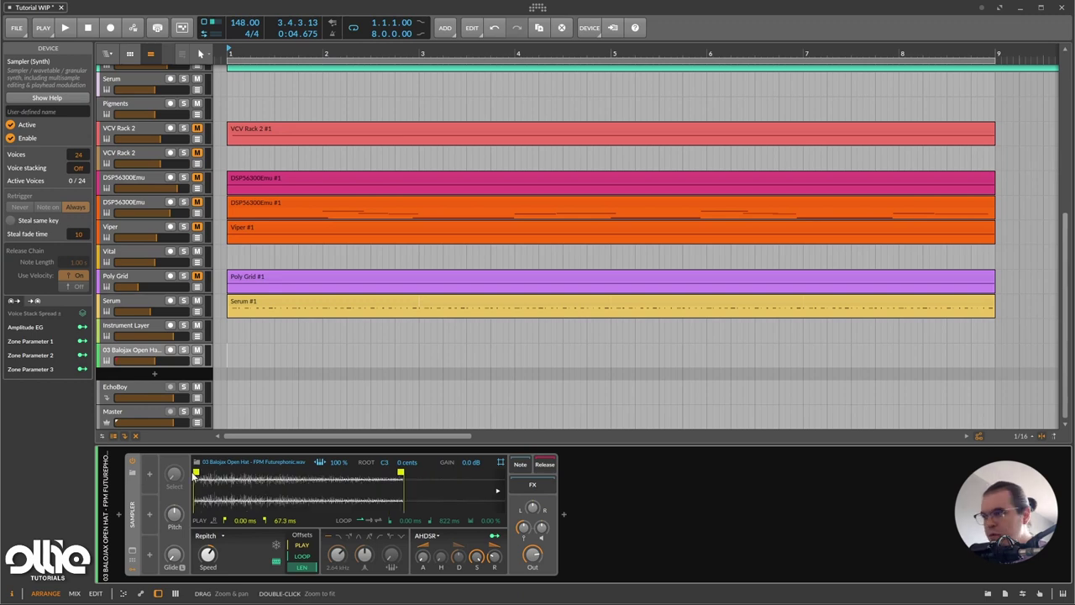
pyautogui.moveTo(196, 473)
pyautogui.mouseDown()
pyautogui.moveTo(275, 473)
pyautogui.moveTo(284, 495)
pyautogui.moveTo(293, 487)
pyautogui.mouseUp()
pyautogui.moveTo(432, 472); pyautogui.dragTo(340, 463)
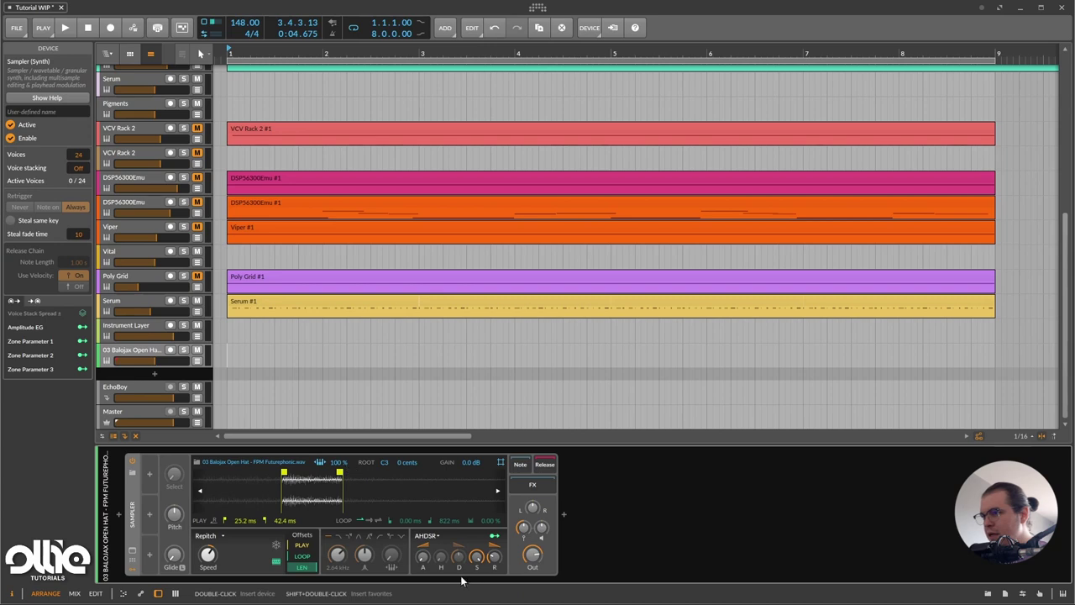
# - Arm the 03 Balojax Open Hat track for recording and solo it
pyautogui.click(170, 349)
pyautogui.click(183, 349)
pyautogui.click(156, 352)
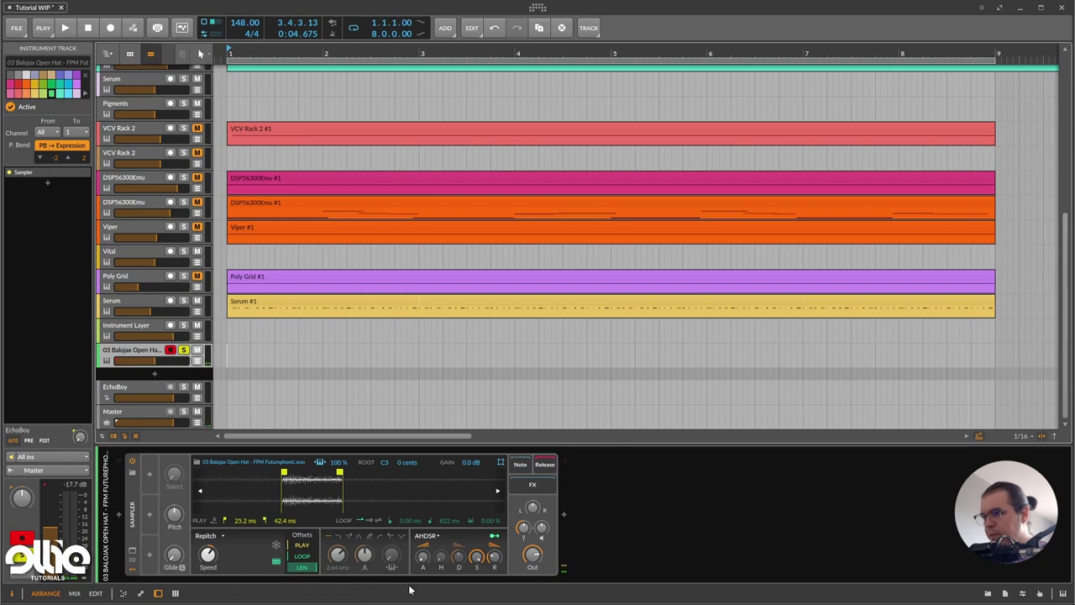
# - Turn on sample looping from about 17.9 ms to 44.9 ms with a crossfade of about 31.8 %
pyautogui.click(366, 521)
pyautogui.moveTo(367, 503); pyautogui.dragTo(366, 481)
pyautogui.moveTo(448, 520); pyautogui.dragTo(449, 555)
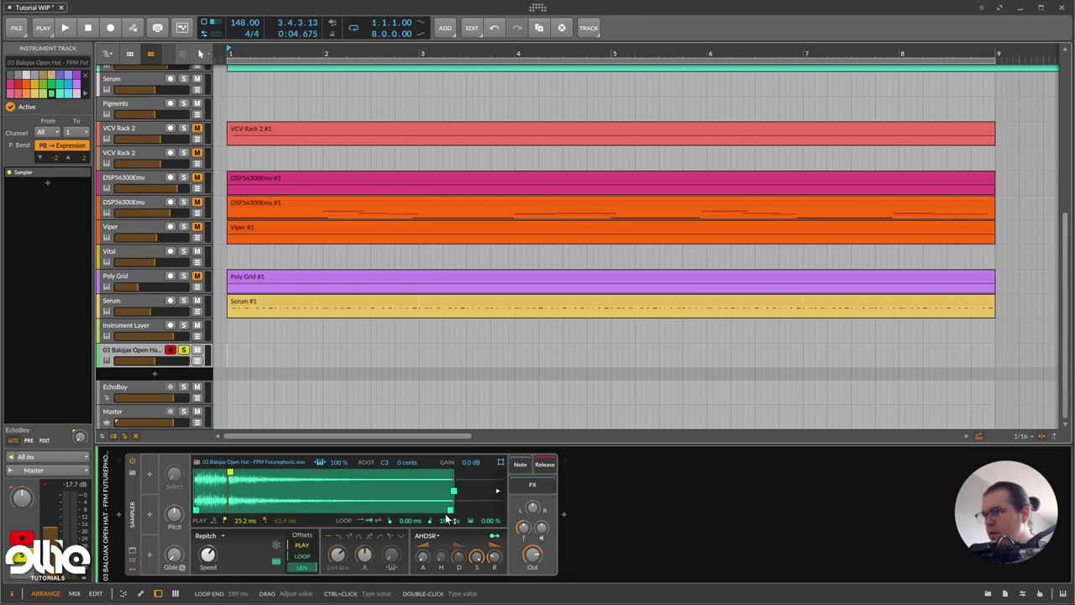
pyautogui.moveTo(453, 491); pyautogui.dragTo(272, 499)
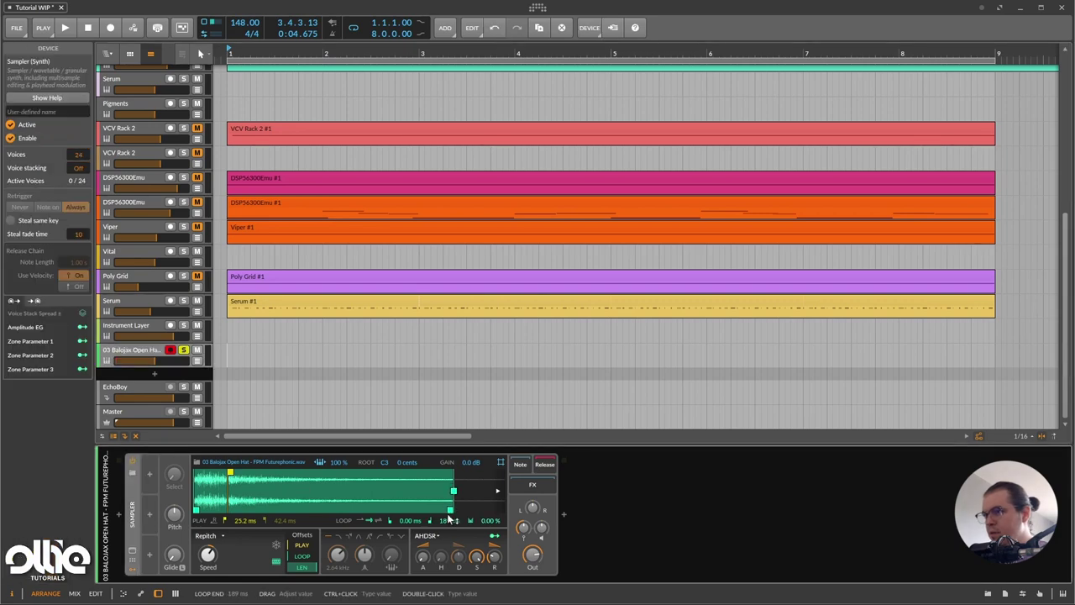
pyautogui.moveTo(452, 509); pyautogui.dragTo(252, 515)
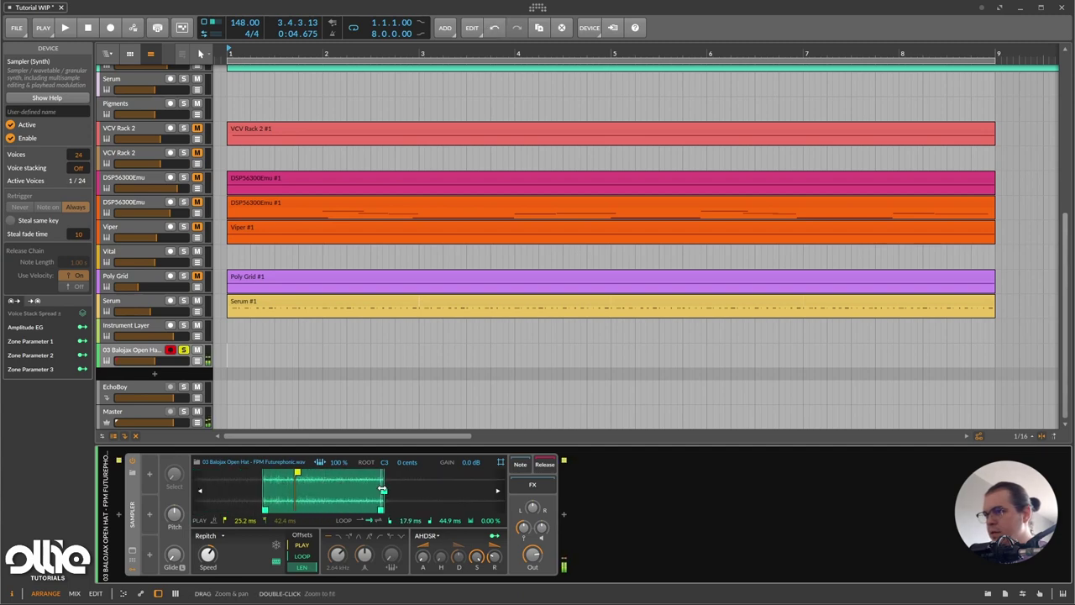
pyautogui.moveTo(384, 491); pyautogui.dragTo(359, 490)
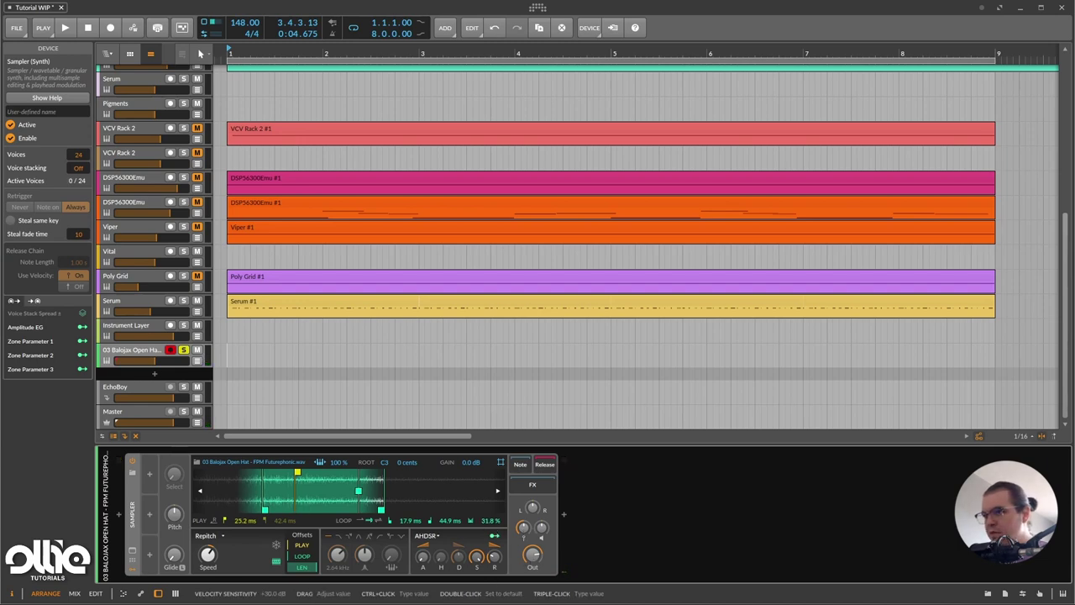
# - Adjust the Sampler's velocity sensitivity and set the sample's root note to G#1
pyautogui.moveTo(522, 529); pyautogui.dragTo(522, 529)
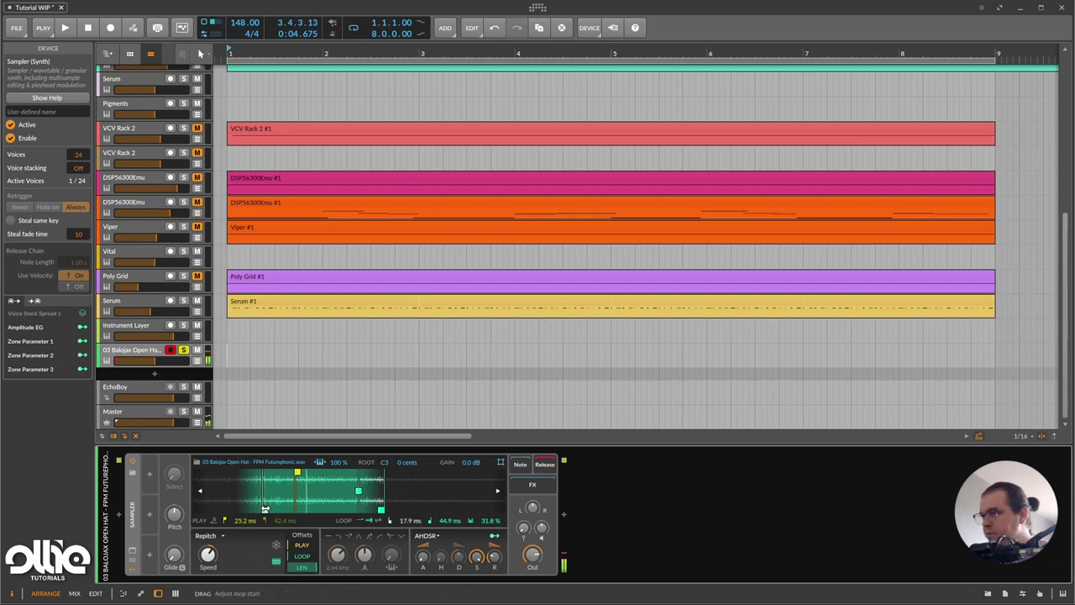
pyautogui.moveTo(303, 485)
pyautogui.mouseDown()
pyautogui.moveTo(293, 504)
pyautogui.moveTo(305, 504)
pyautogui.mouseUp()
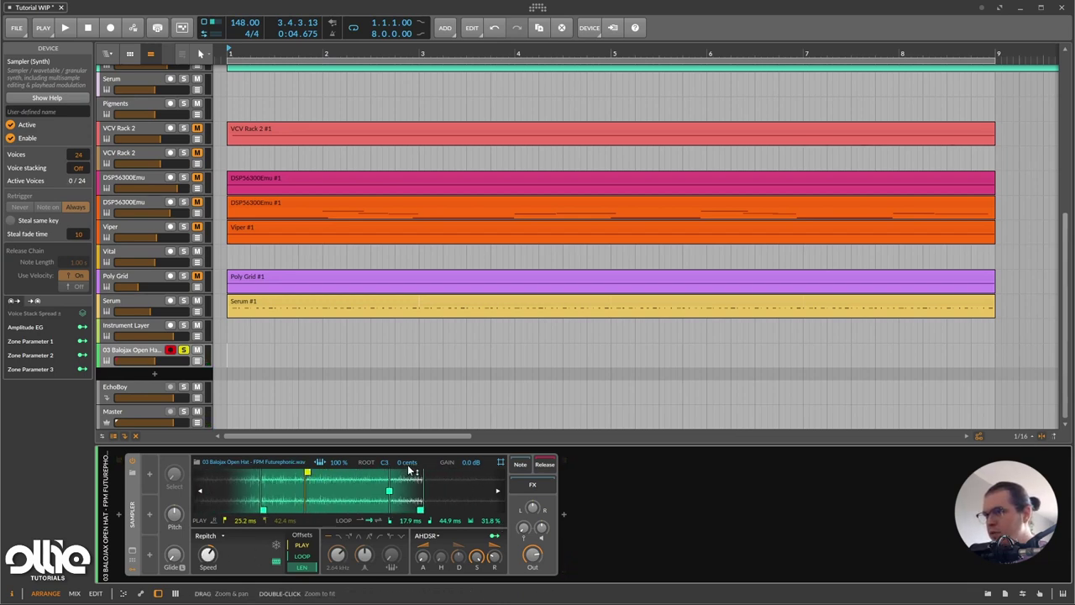
pyautogui.moveTo(385, 463); pyautogui.dragTo(385, 476)
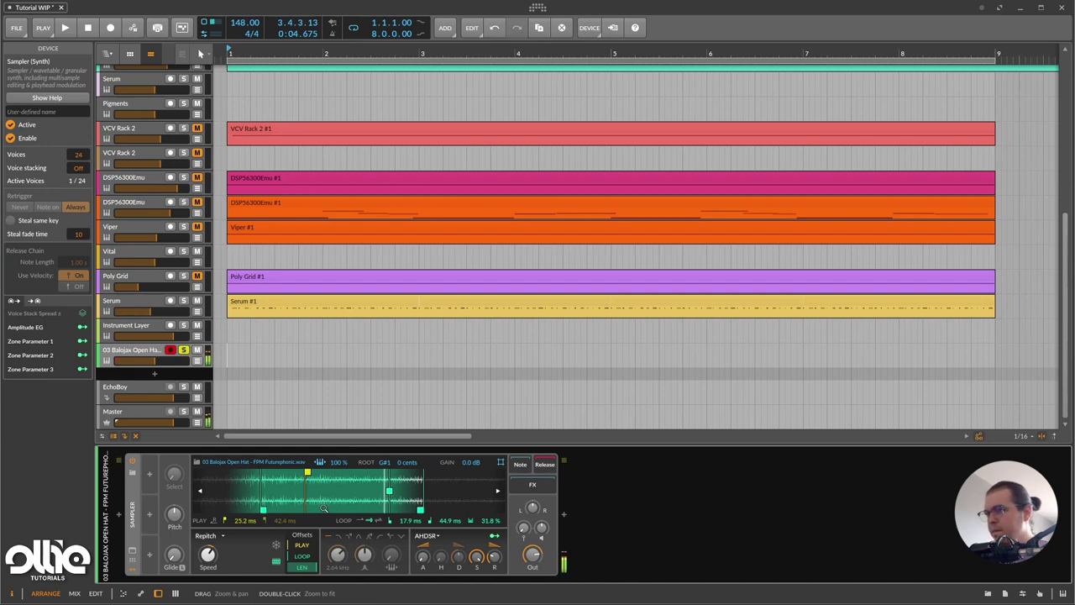
# - Set the loop crossfade to about 43.2 % and the loop start to about 21.3 ms
pyautogui.moveTo(351, 483); pyautogui.dragTo(382, 490)
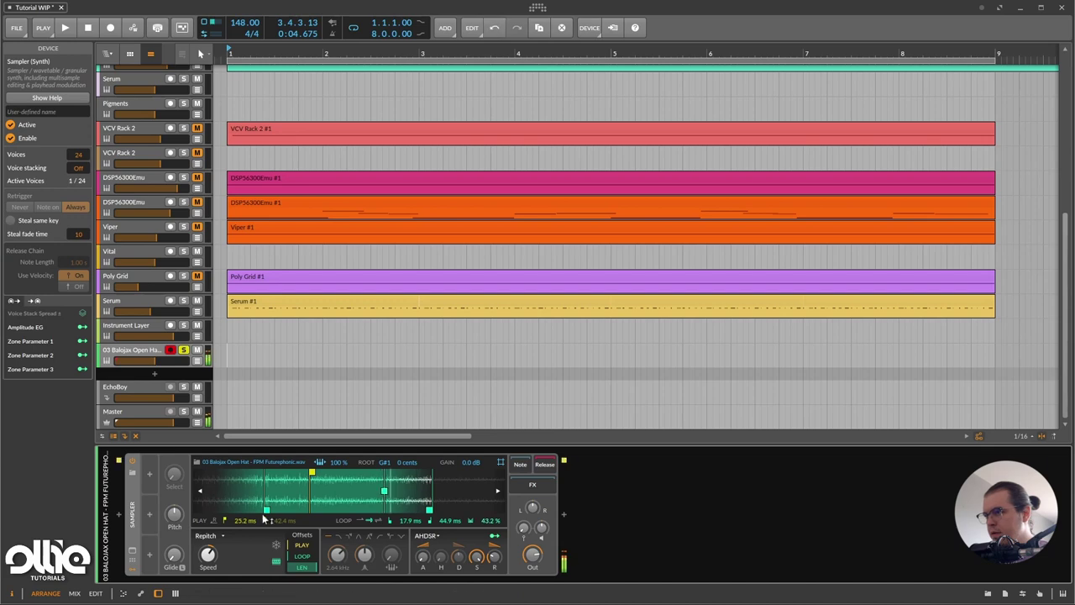
pyautogui.moveTo(268, 509); pyautogui.dragTo(296, 509)
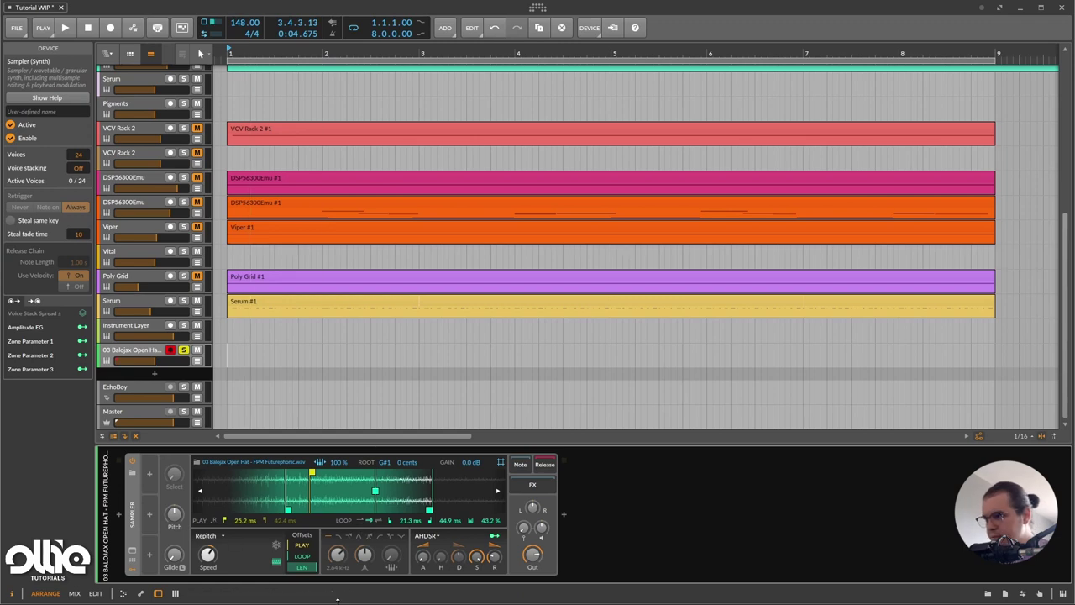
# - Switch the Sampler's playback mode to Textures and raise the playhead motion to 800 %
pyautogui.click(208, 535)
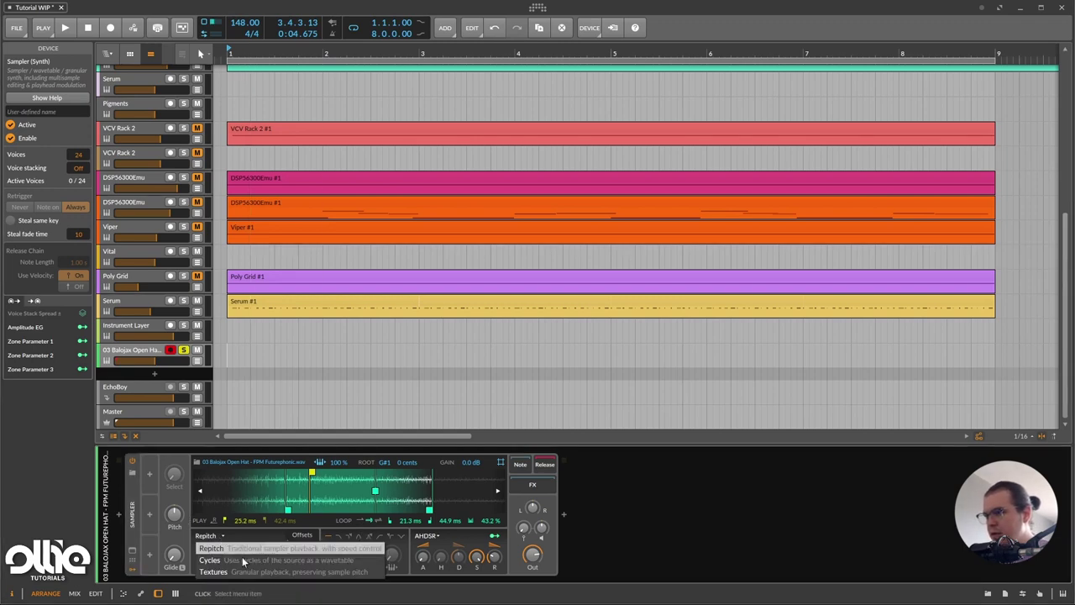
pyautogui.click(246, 572)
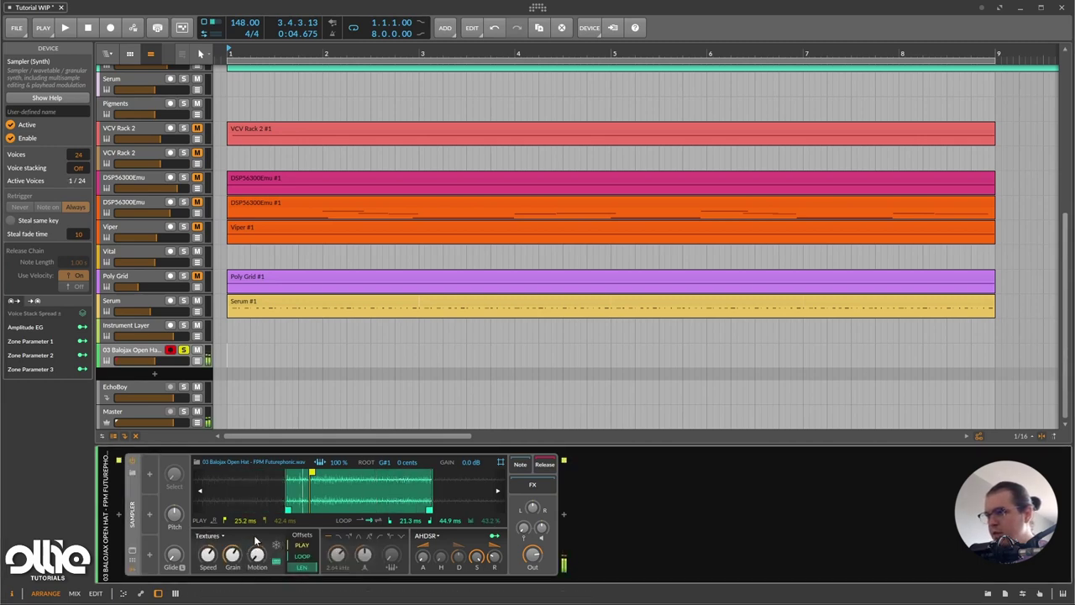
pyautogui.moveTo(256, 558); pyautogui.dragTo(260, 505)
pyautogui.click(260, 560)
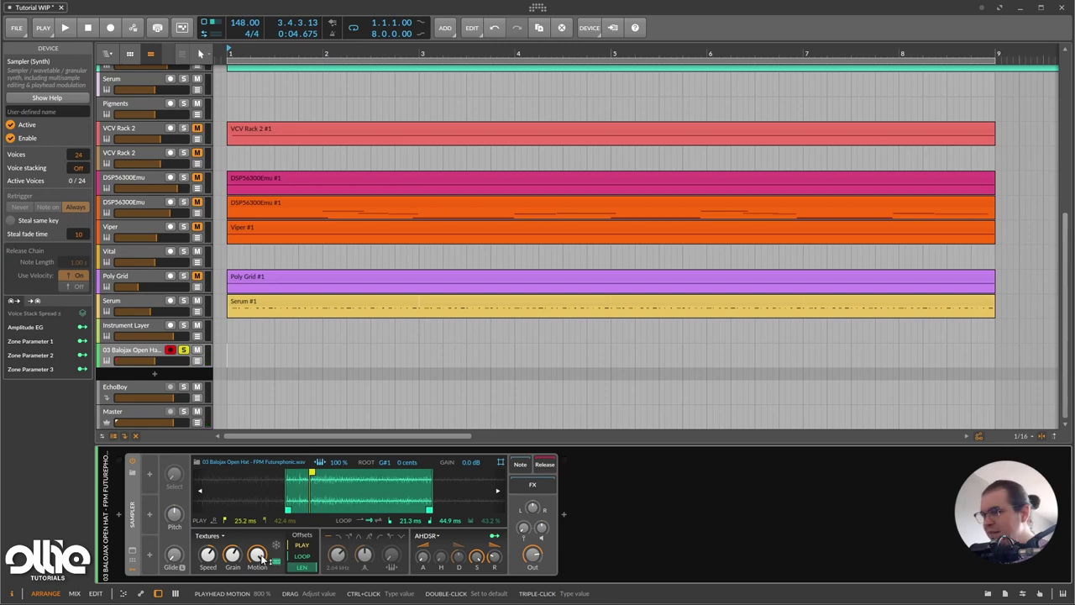
# - Raise the grain size and readjust the playhead motion of the Textures playback
pyautogui.moveTo(233, 560); pyautogui.dragTo(250, 546)
pyautogui.moveTo(232, 555)
pyautogui.mouseDown()
pyautogui.moveTo(232, 570)
pyautogui.moveTo(233, 546)
pyautogui.mouseUp()
pyautogui.moveTo(257, 556)
pyautogui.mouseDown()
pyautogui.moveTo(257, 566)
pyautogui.moveTo(257, 554)
pyautogui.mouseUp()
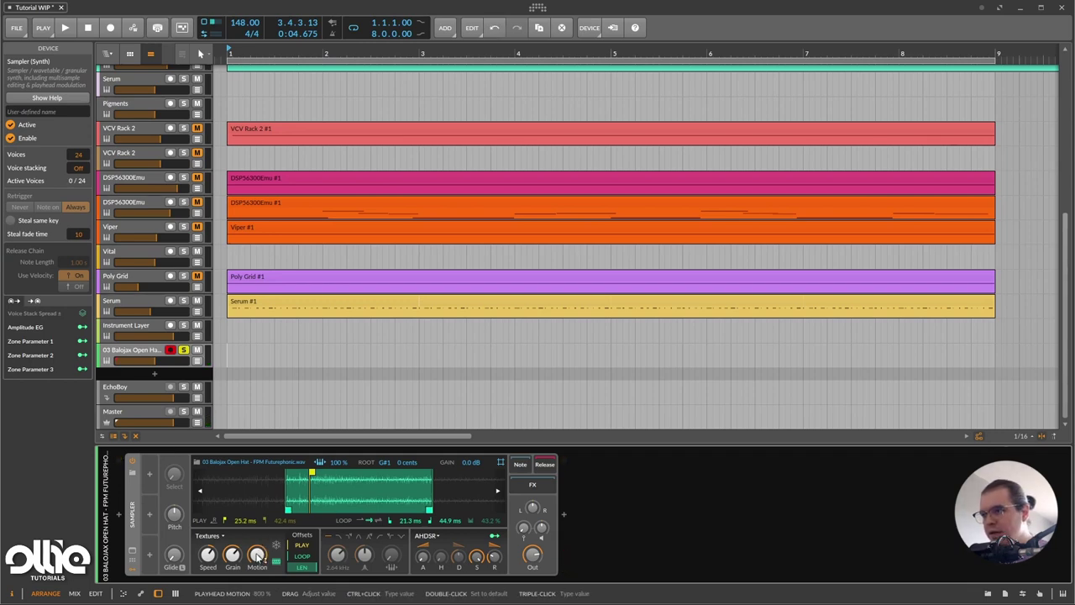
pyautogui.moveTo(258, 556); pyautogui.dragTo(257, 562)
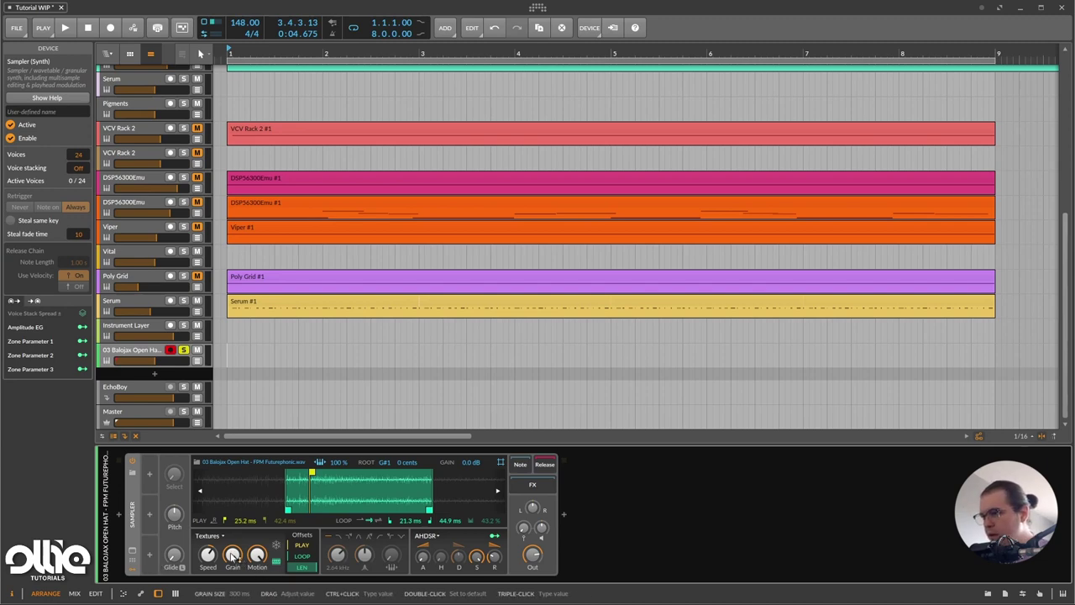
pyautogui.moveTo(233, 558); pyautogui.dragTo(234, 556)
pyautogui.moveTo(257, 557); pyautogui.dragTo(236, 556)
pyautogui.moveTo(257, 557); pyautogui.dragTo(257, 551)
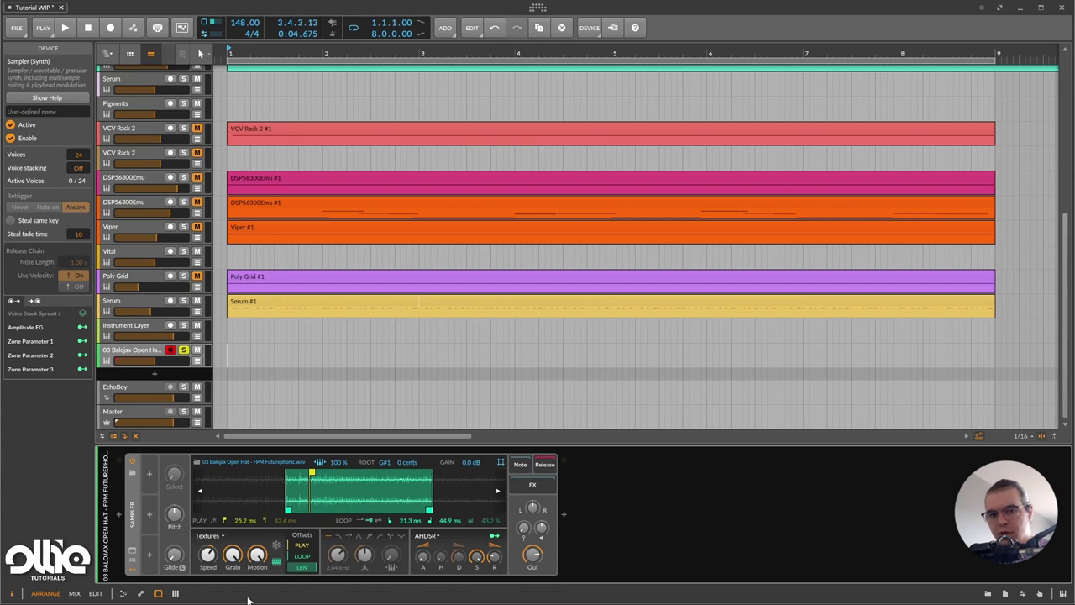
# - Add two Random modulators to the Sampler's first two modulator slots
pyautogui.click(149, 475)
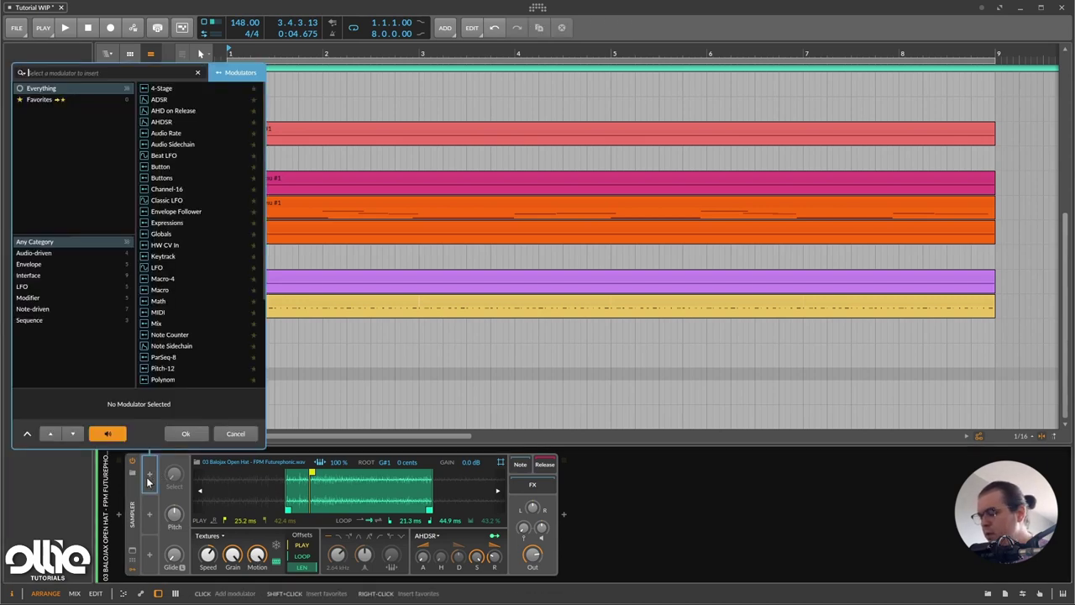
pyautogui.write('random')
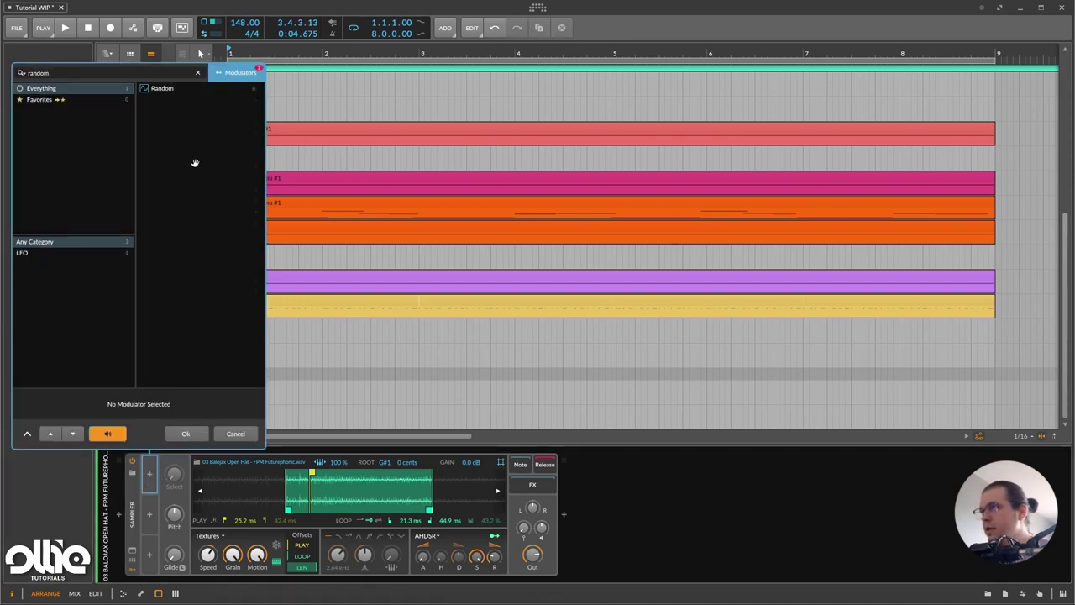
pyautogui.click(167, 91)
pyautogui.doubleClick(166, 91)
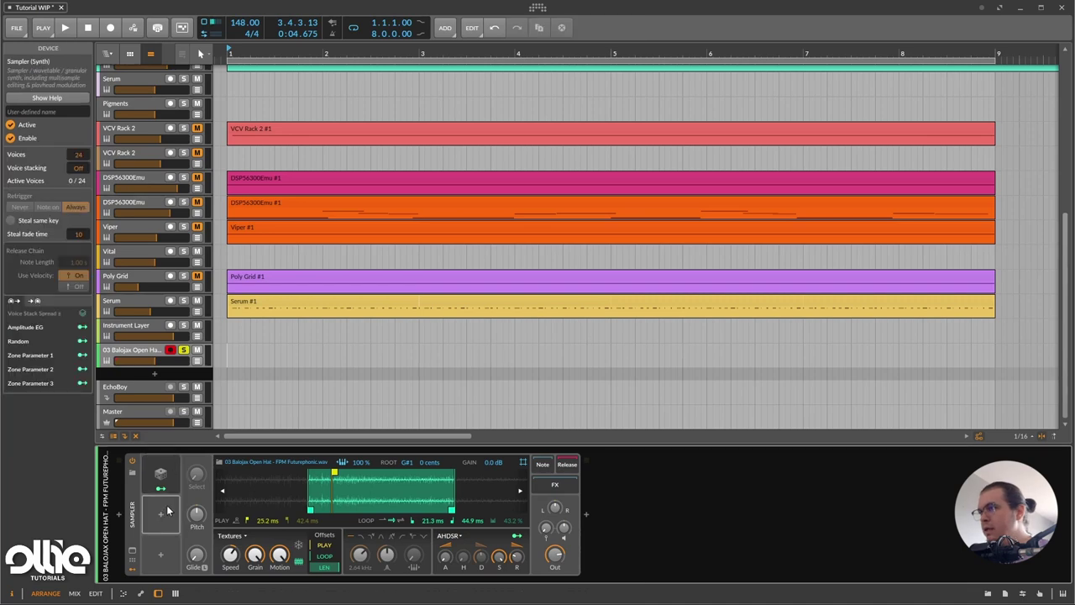
pyautogui.click(163, 519)
pyautogui.write('random')
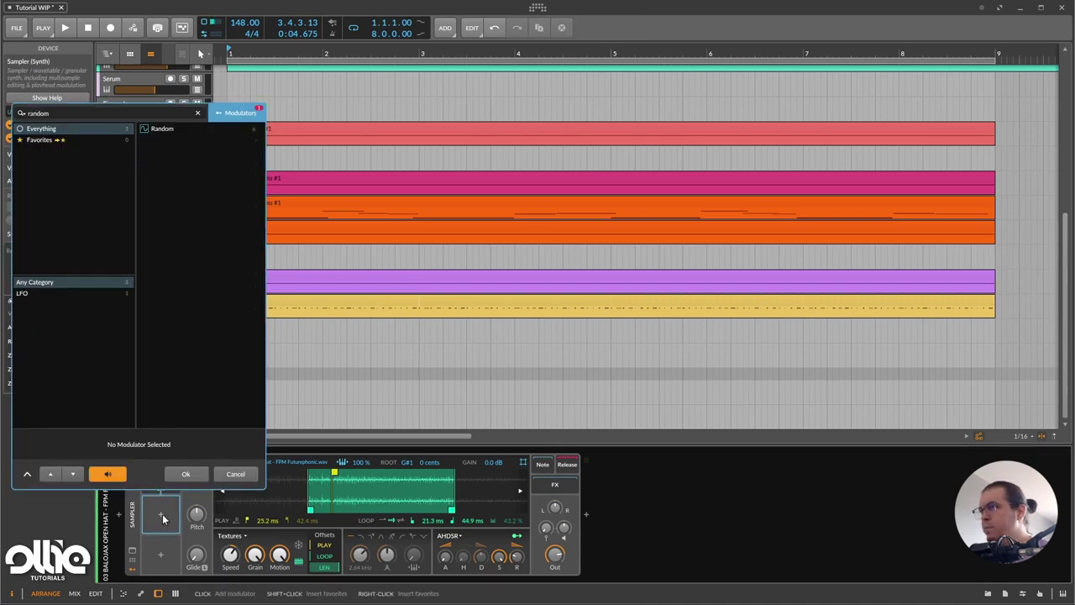
pyautogui.doubleClick(164, 132)
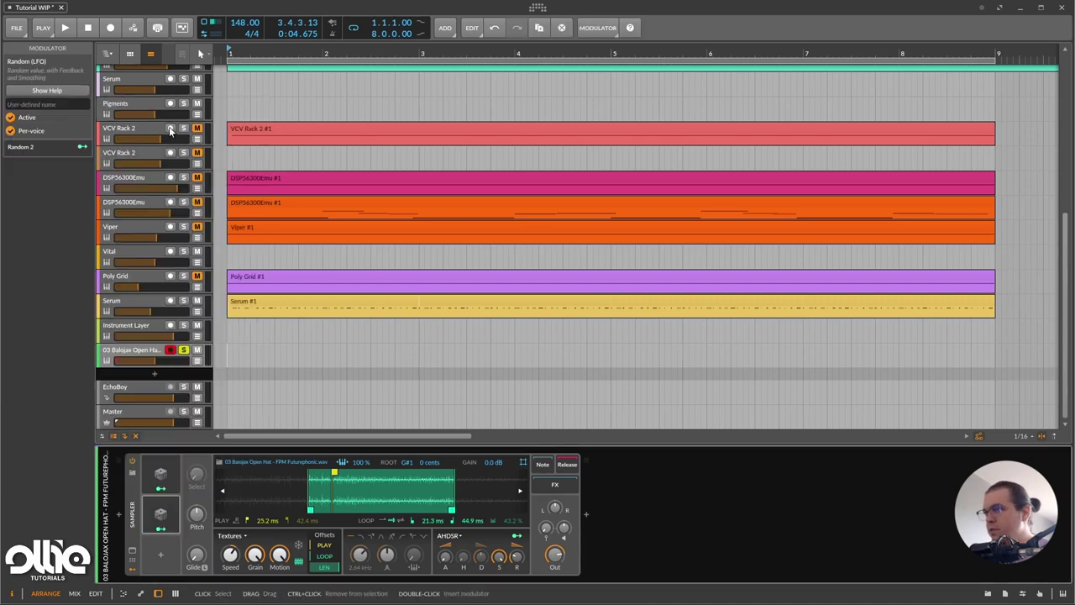
# - Map the first Random modulator to Motion and the second Random modulator to the grain size
pyautogui.click(161, 488)
pyautogui.moveTo(280, 554); pyautogui.dragTo(280, 563)
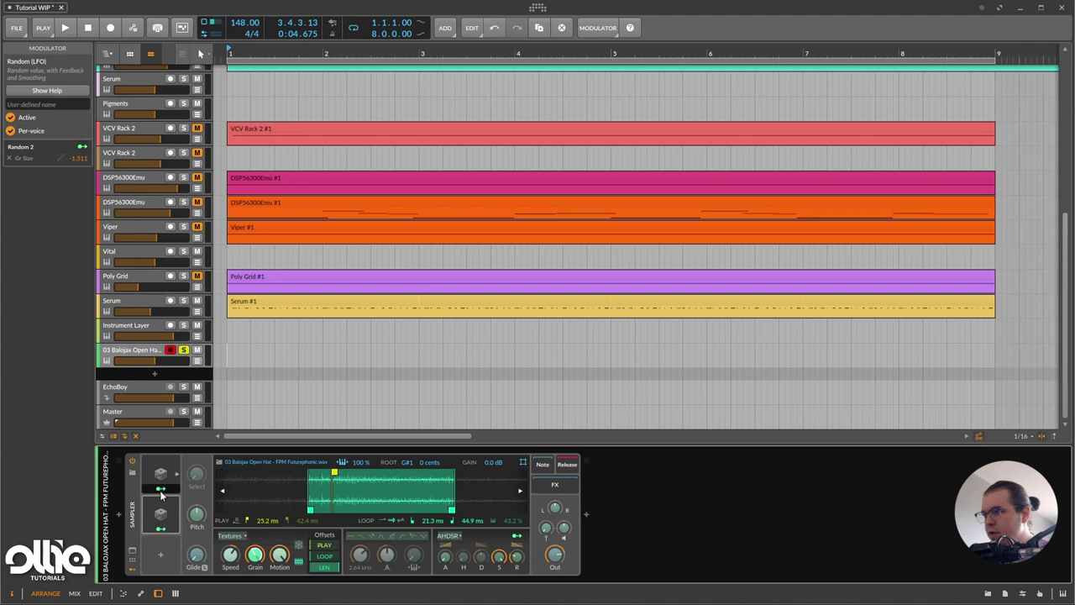
pyautogui.click(160, 473)
pyautogui.click(164, 526)
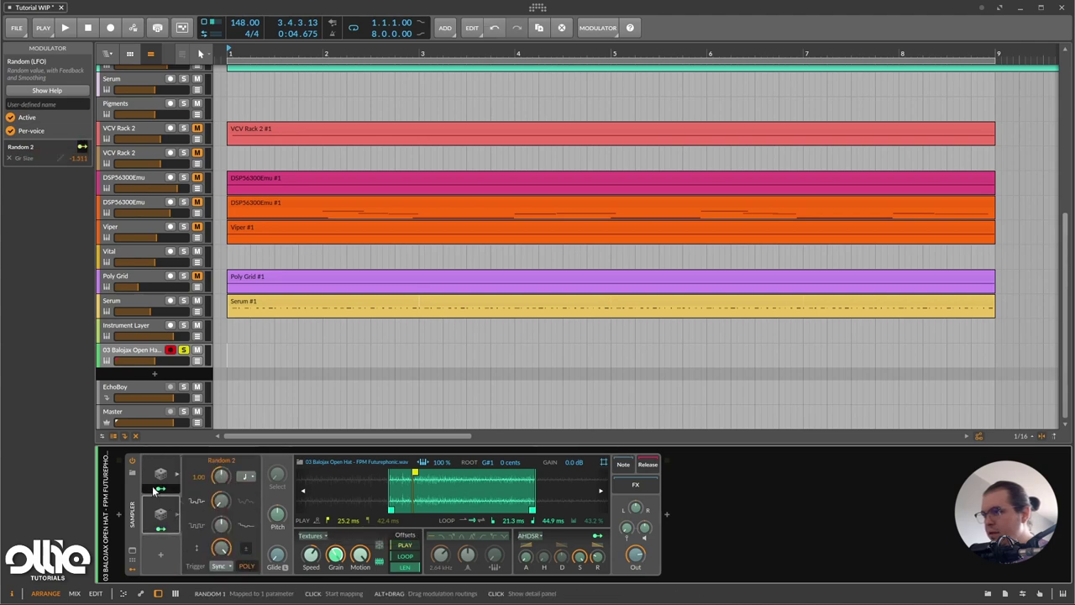
pyautogui.click(161, 528)
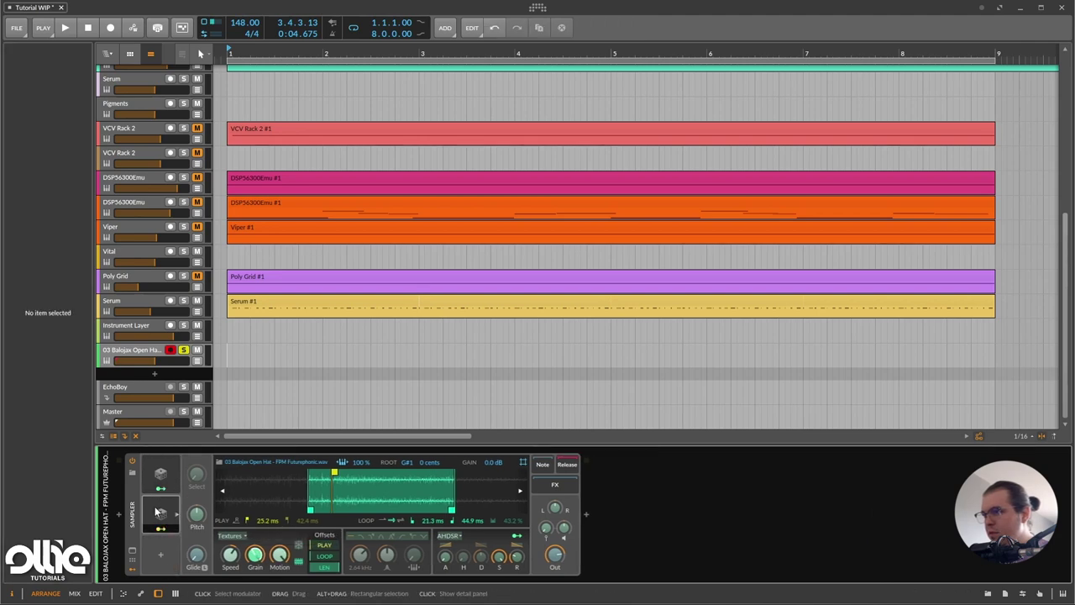
# - Set the Random 2 modulator's timebase to half note and select the Random 1 modulator
pyautogui.click(254, 477)
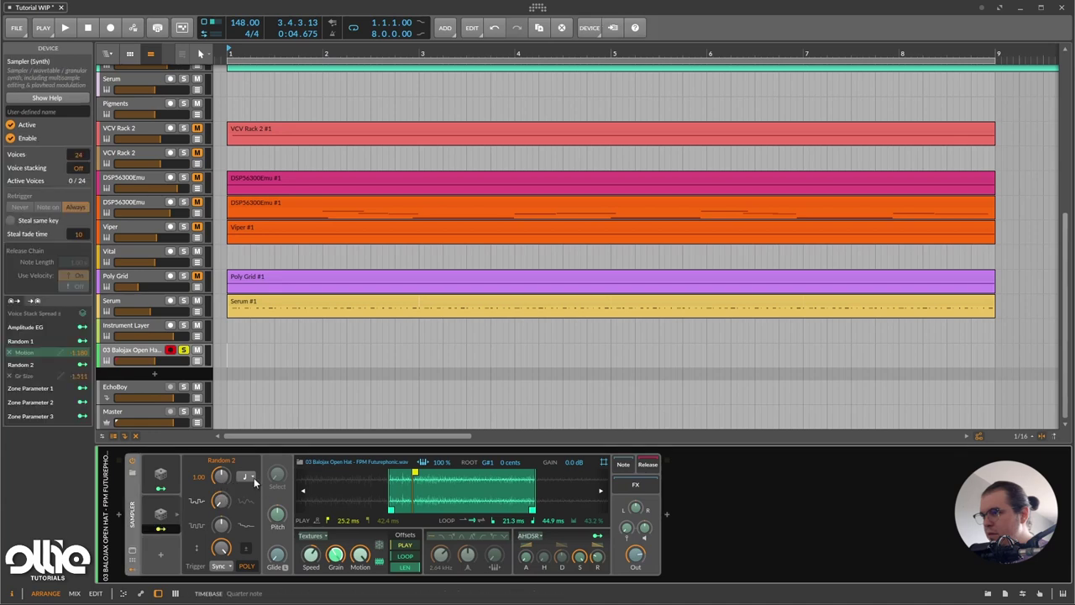
pyautogui.click(252, 477)
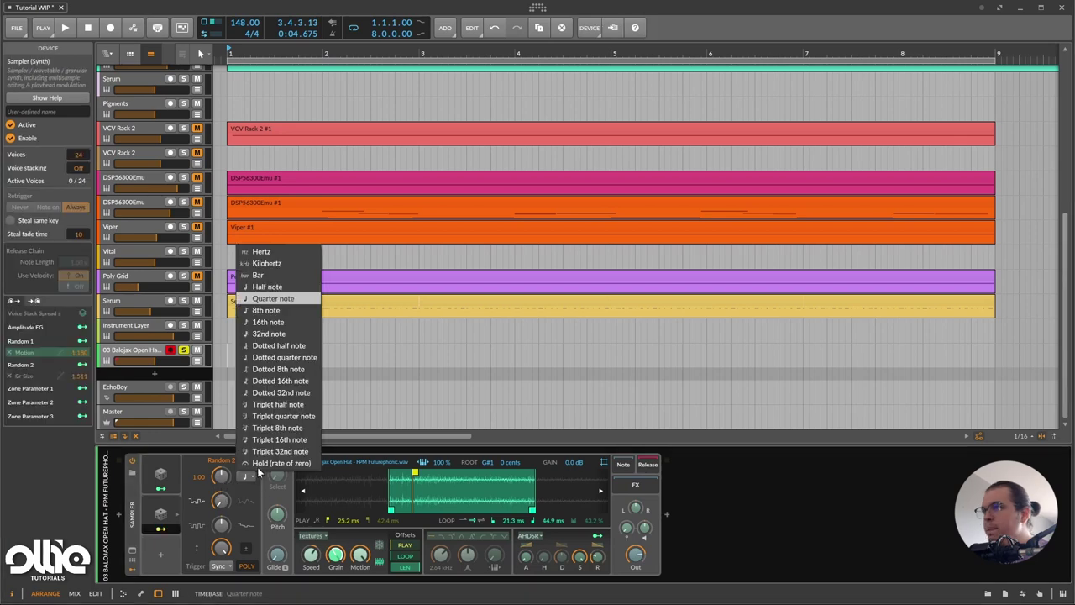
pyautogui.click(293, 287)
pyautogui.click(162, 474)
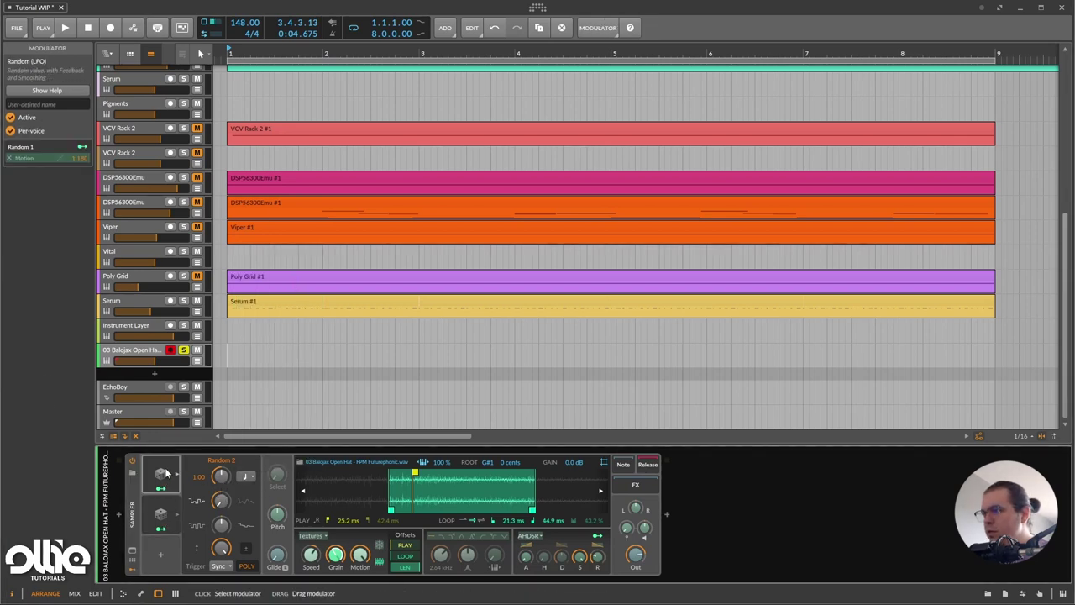
# - Set the Random 1 modulator's timebase to bar
pyautogui.click(252, 478)
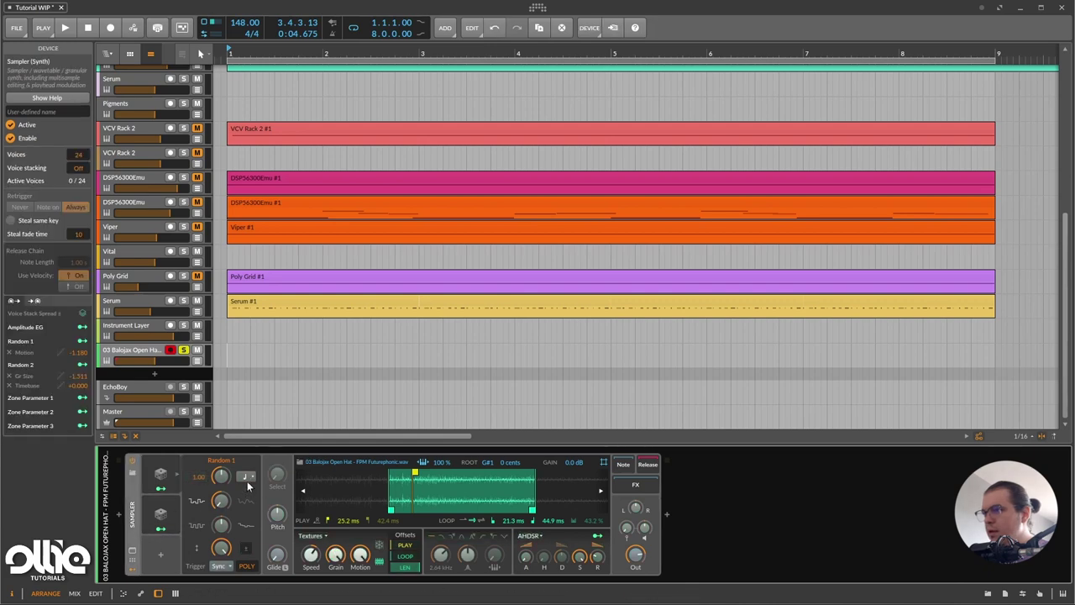
pyautogui.click(252, 478)
pyautogui.click(287, 276)
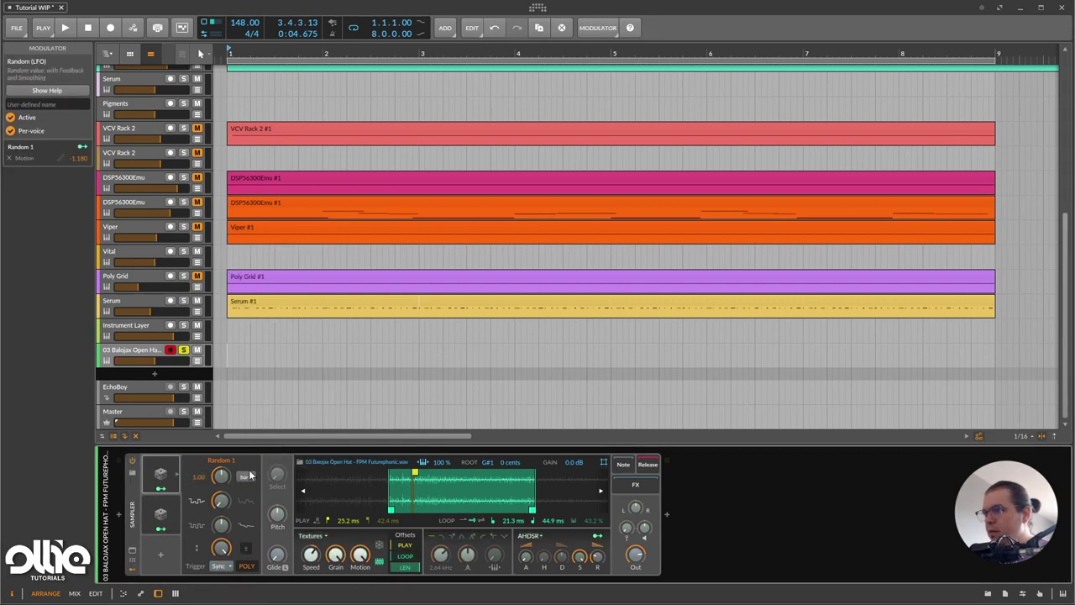
# - Choose a half note timebase for the Random 2 modulator and a note-length timebase for the Random 1 modulator
pyautogui.click(161, 513)
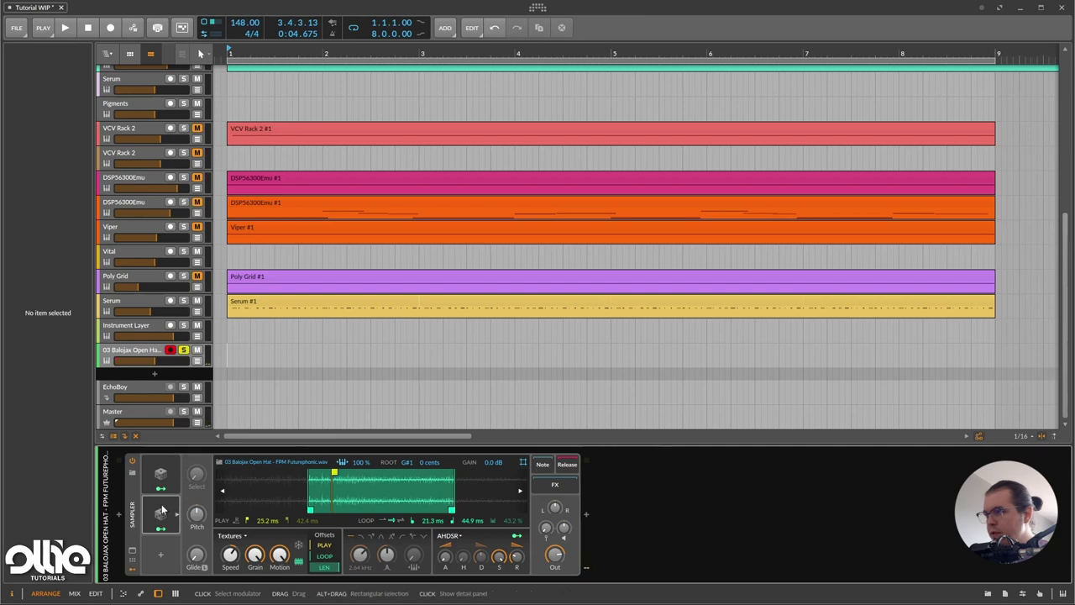
pyautogui.click(245, 476)
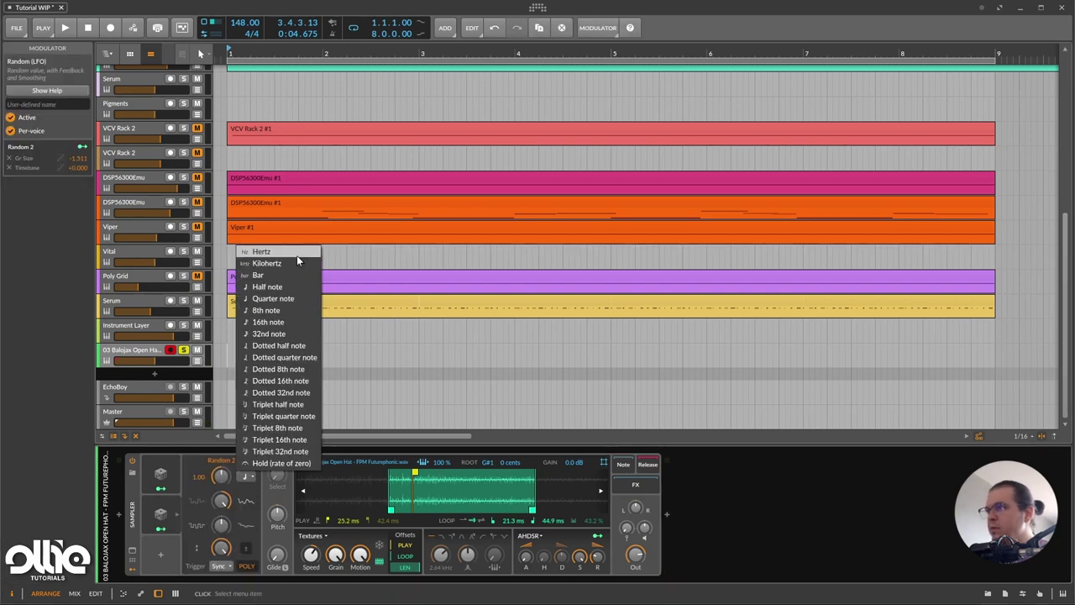
pyautogui.click(293, 287)
pyautogui.click(245, 476)
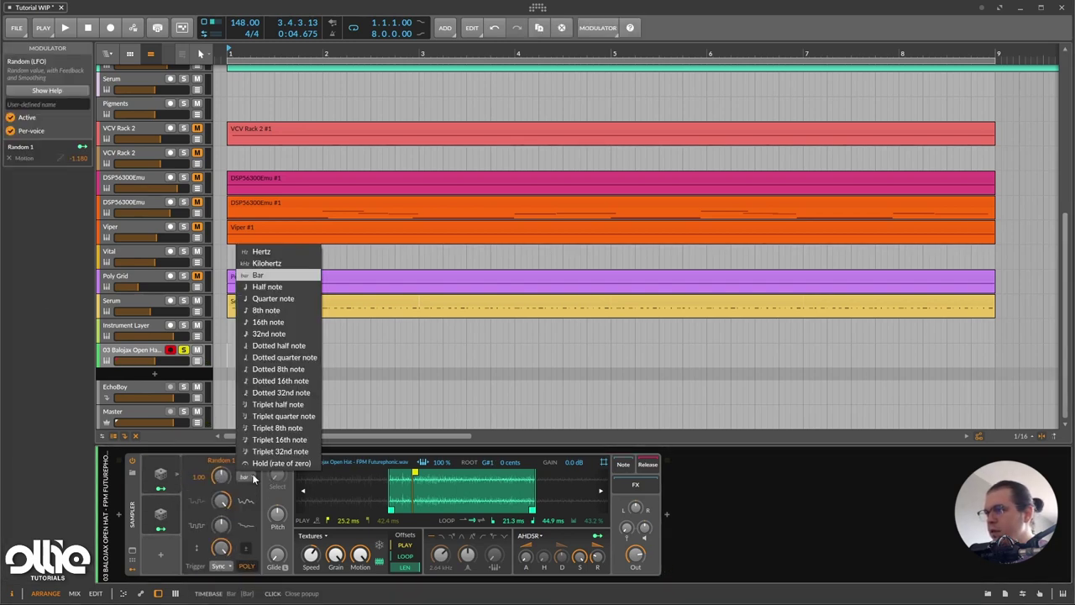
pyautogui.click(279, 274)
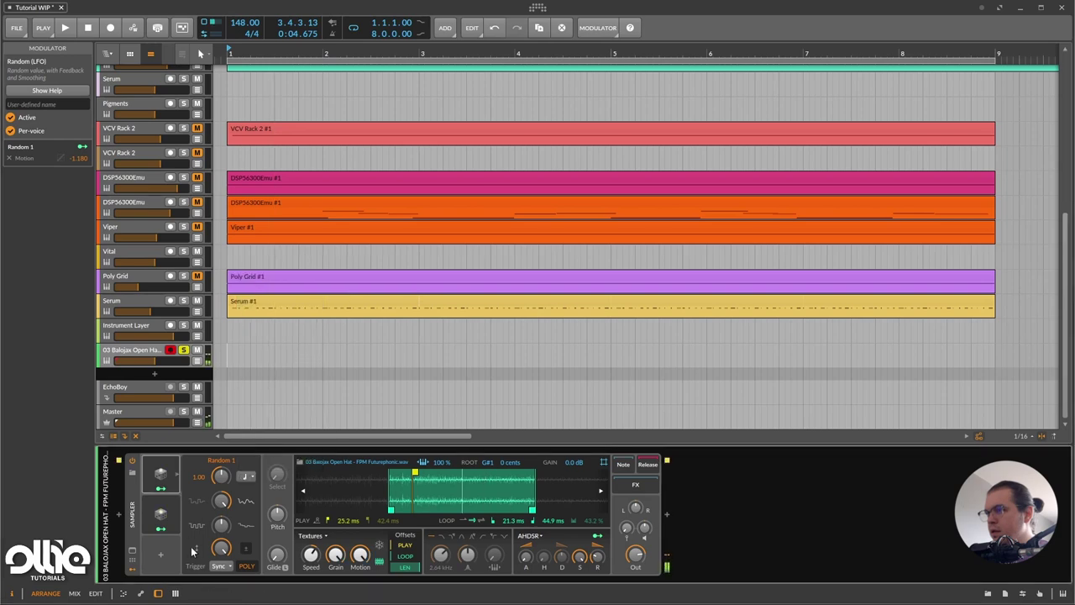
# - Set the Random 1 modulation depth on Motion to -0.970 and the Random 2 depth on grain size to -1.201
pyautogui.click(83, 146)
pyautogui.moveTo(360, 556); pyautogui.dragTo(359, 553)
pyautogui.click(166, 529)
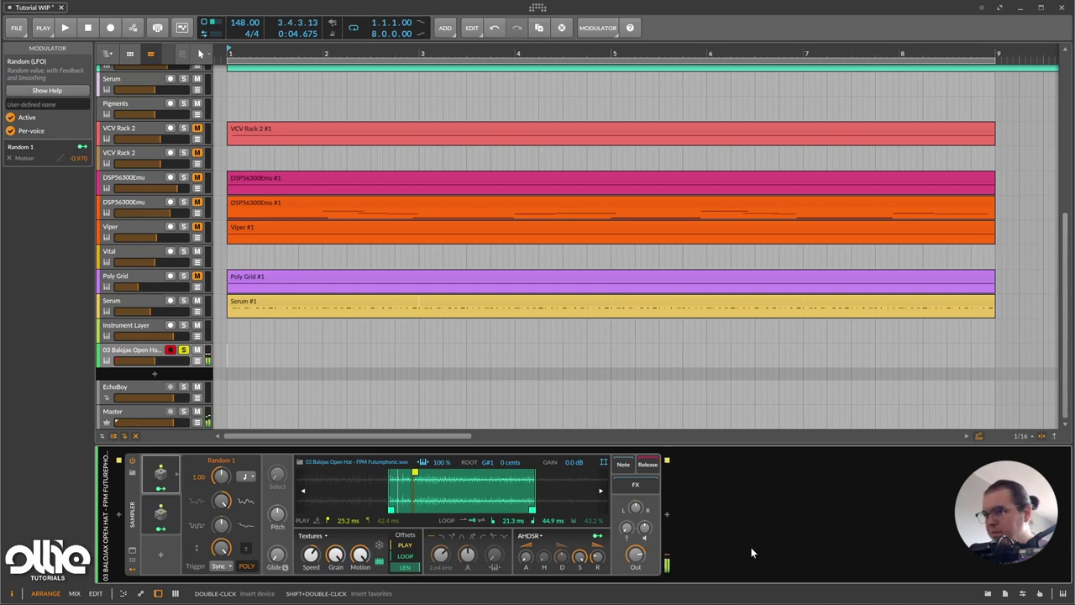
pyautogui.moveTo(645, 528); pyautogui.dragTo(644, 547)
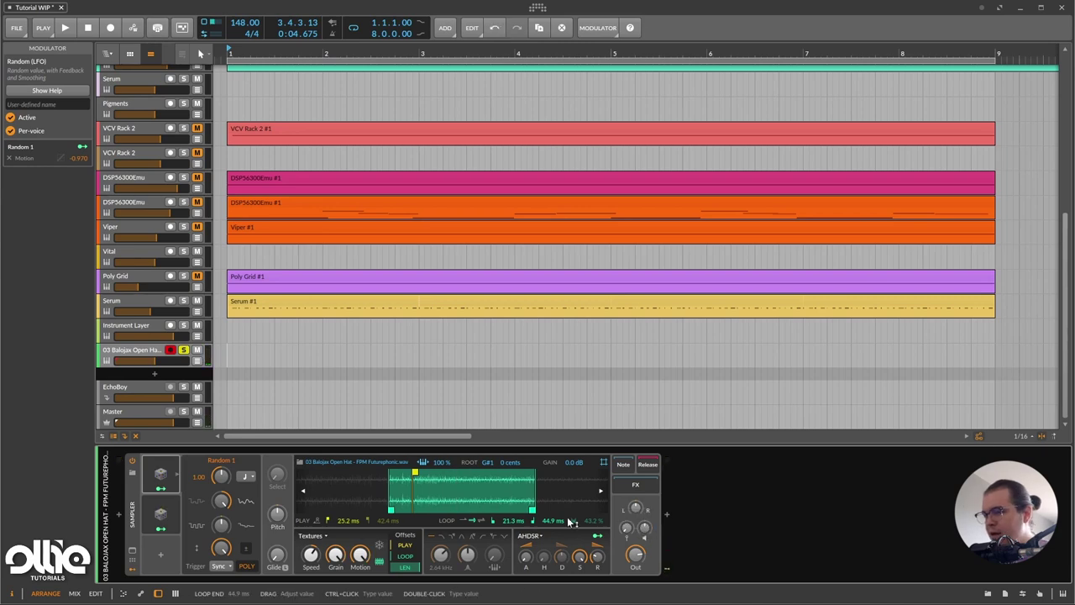
# - Add a third Random modulator to the Sampler and map it to Pan with a depth of +0.410
pyautogui.click(166, 553)
pyautogui.write('random')
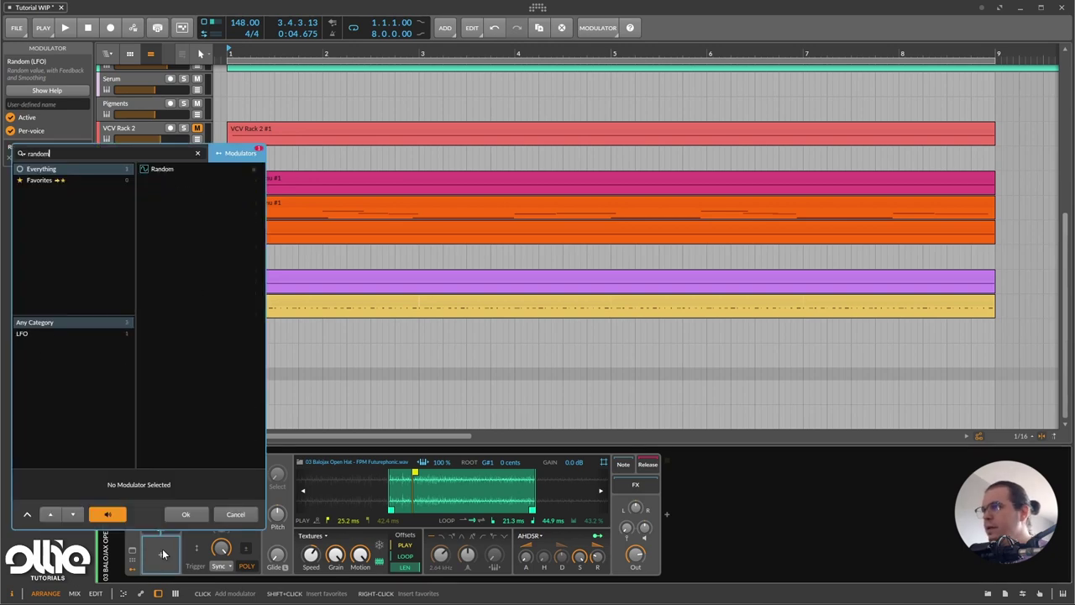
pyautogui.doubleClick(163, 171)
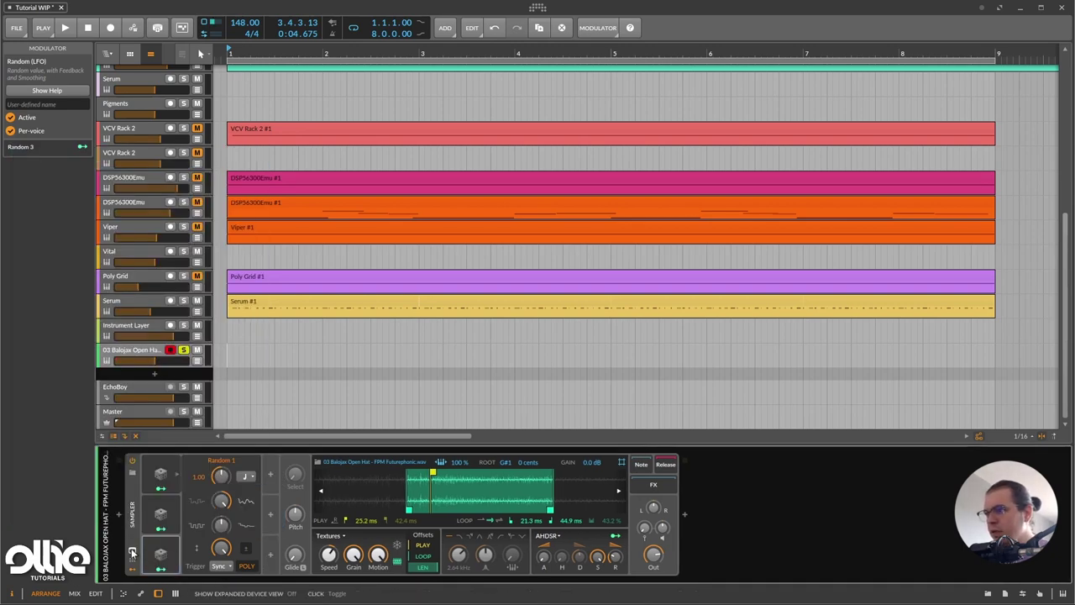
pyautogui.click(162, 578)
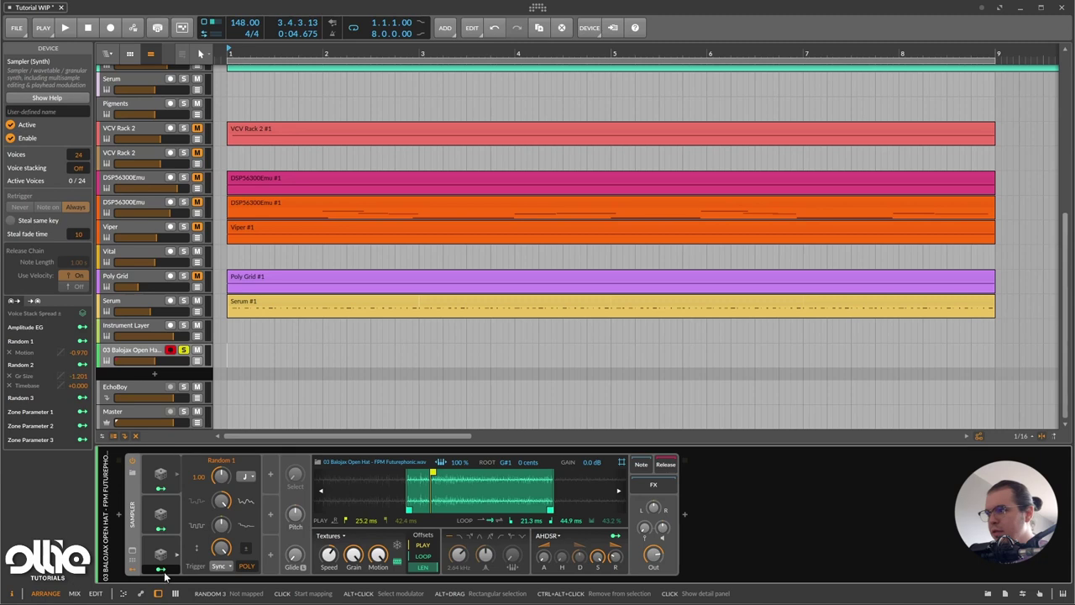
pyautogui.click(162, 572)
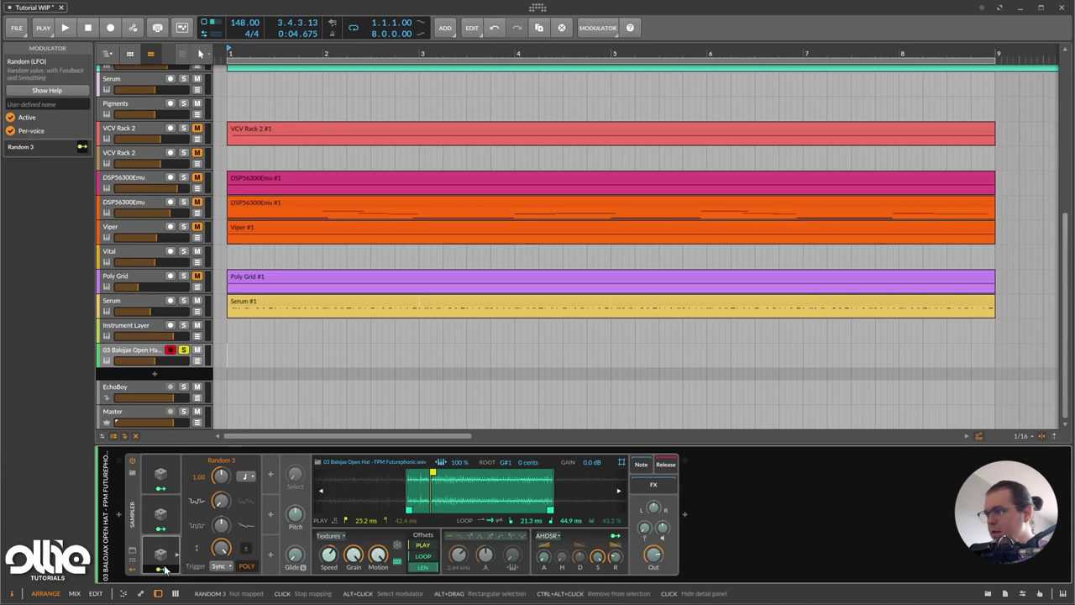
pyautogui.moveTo(657, 518); pyautogui.dragTo(656, 504)
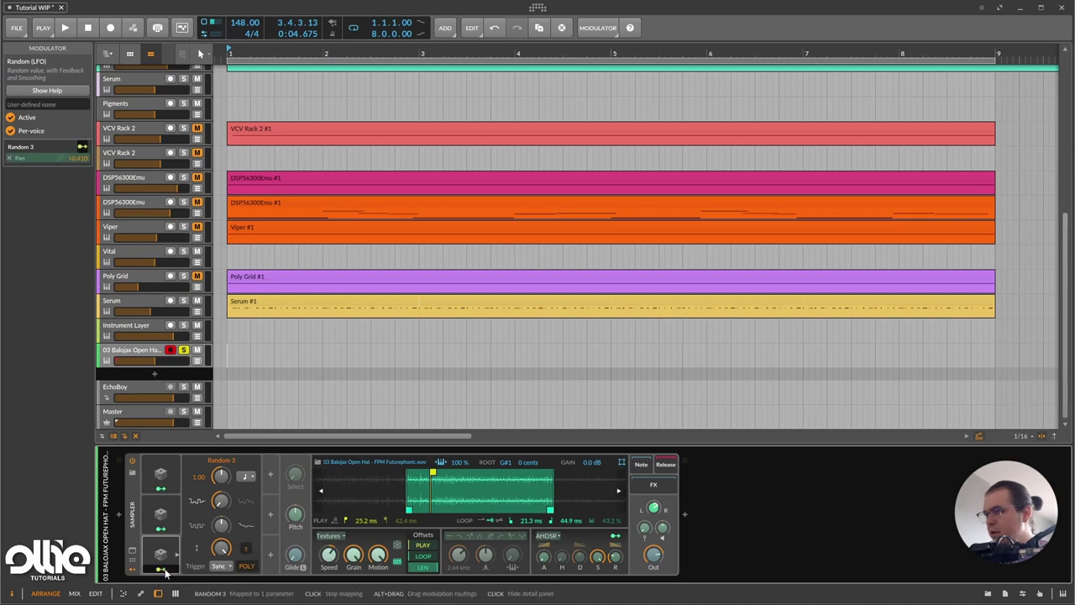
# - Set the Random 3 modulator's timebase to half note and collapse its settings
pyautogui.click(247, 475)
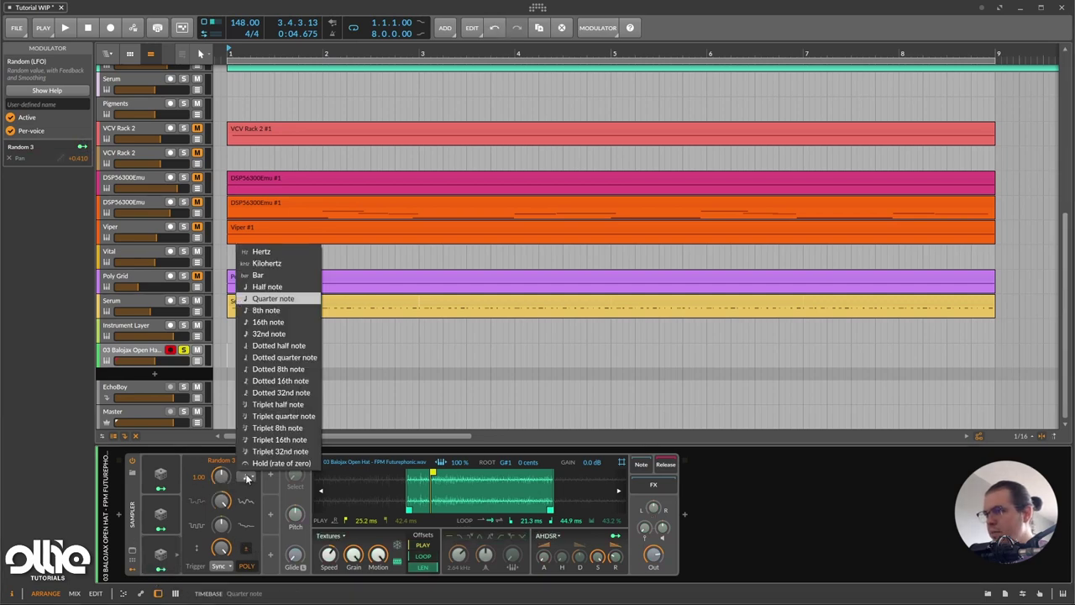
pyautogui.click(270, 287)
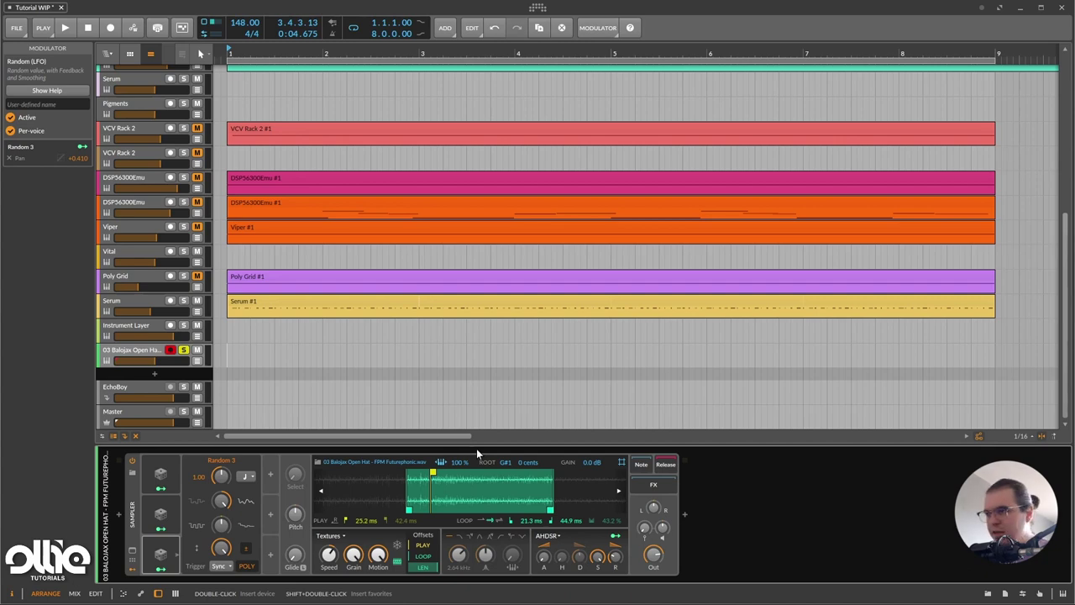
pyautogui.click(160, 558)
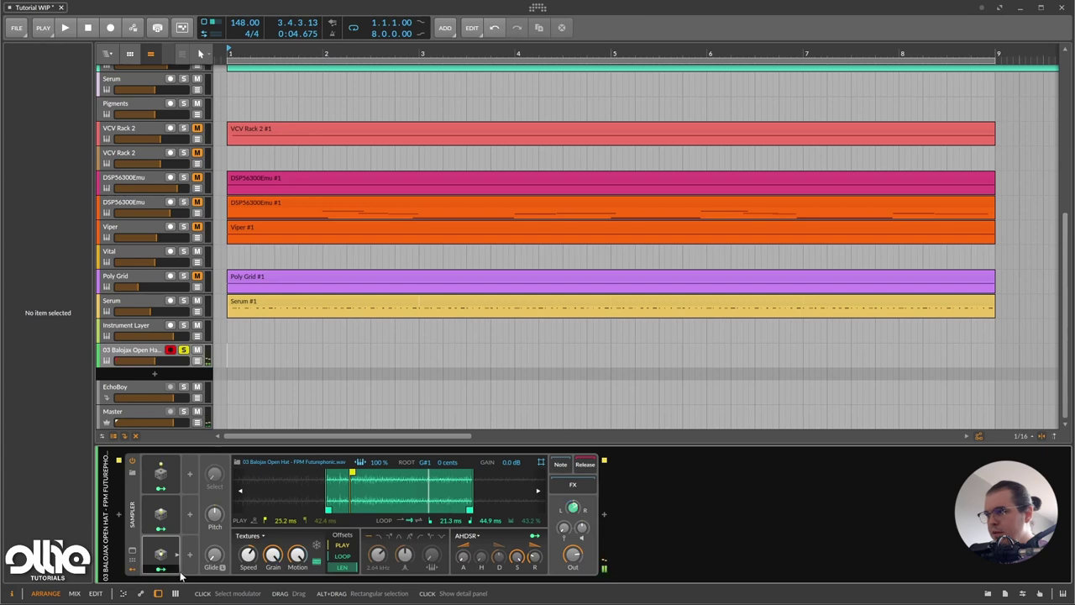
# - Readjust the Random 3 modulation depth on Pan to about +0.33
pyautogui.click(172, 570)
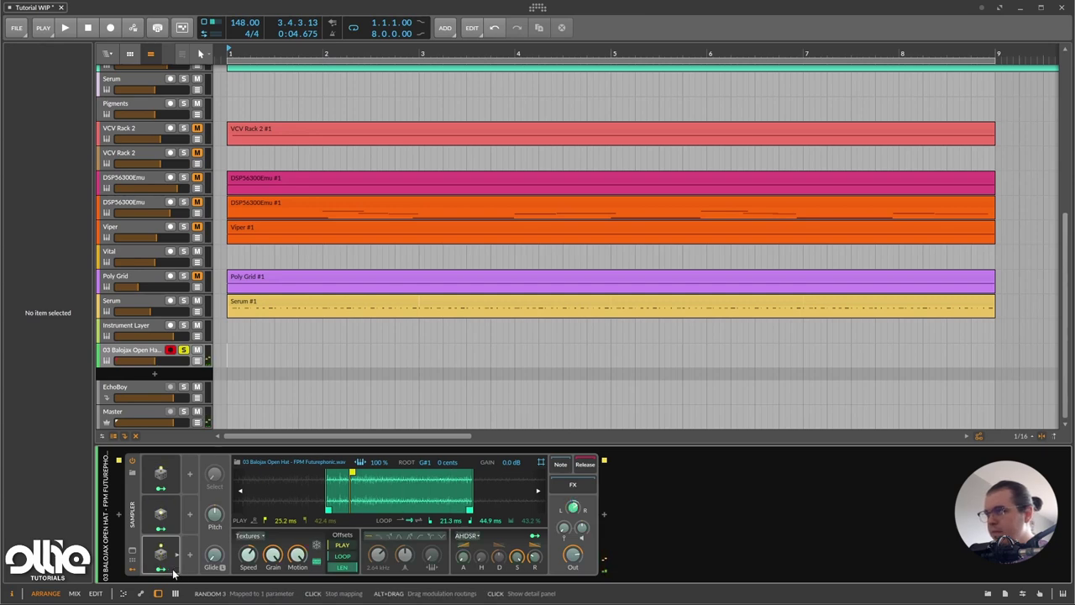
pyautogui.moveTo(574, 515); pyautogui.dragTo(574, 504)
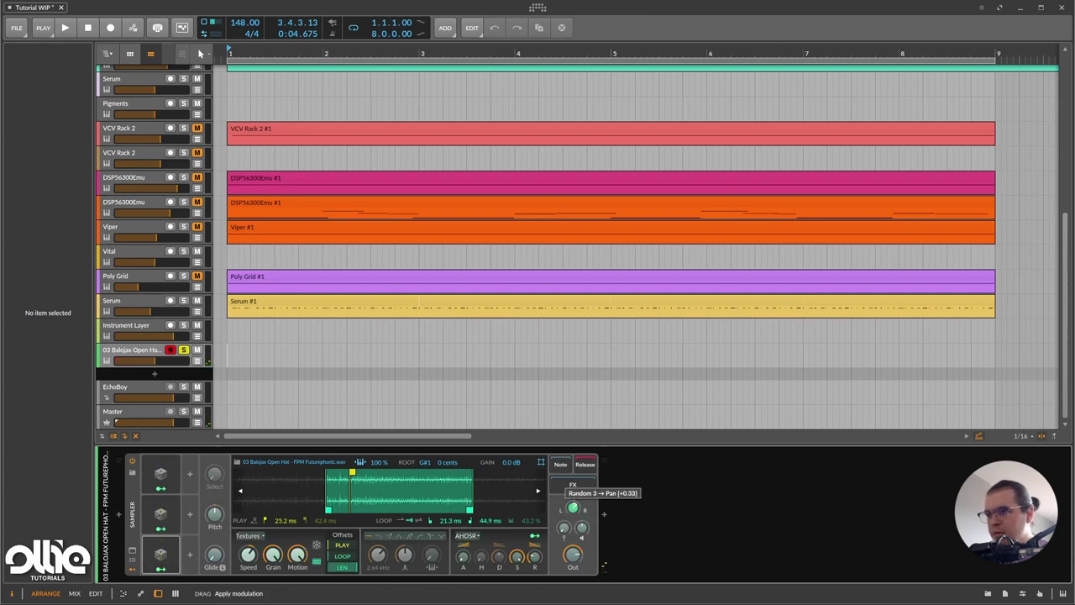
pyautogui.click(173, 570)
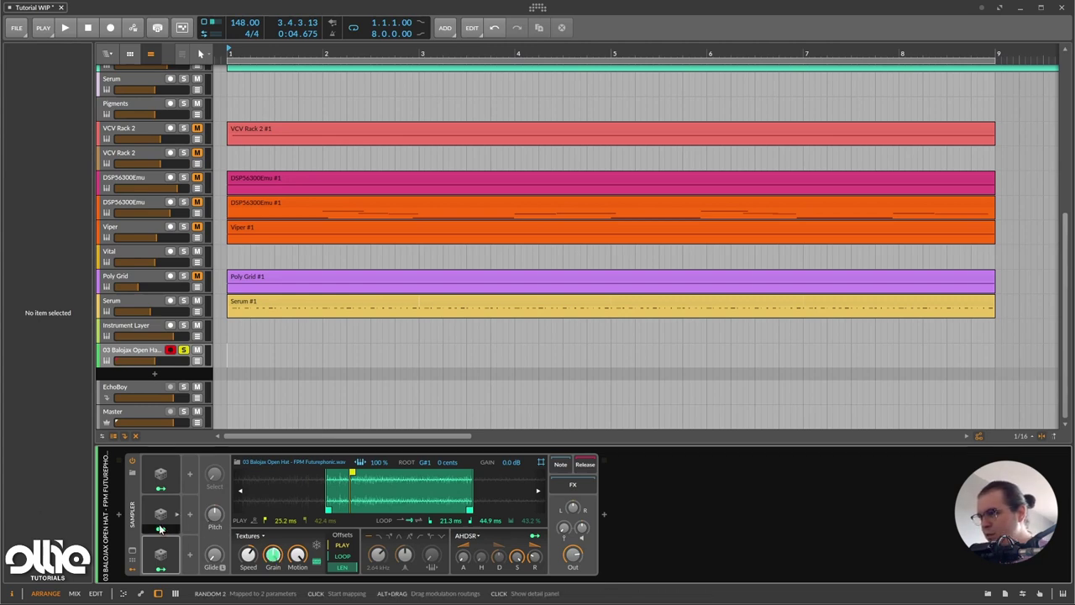
# - Group the Sampler into an Instrument Layer and duplicate the open hat layer inside it
pyautogui.click(133, 510)
pyautogui.hotkey('ctrl', 'g')
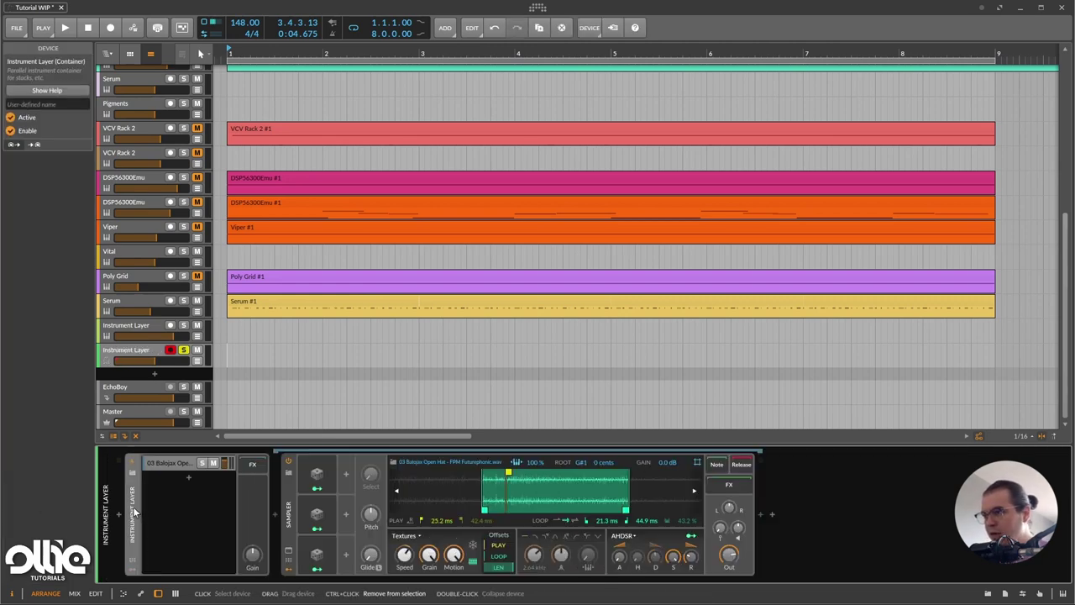
pyautogui.click(168, 466)
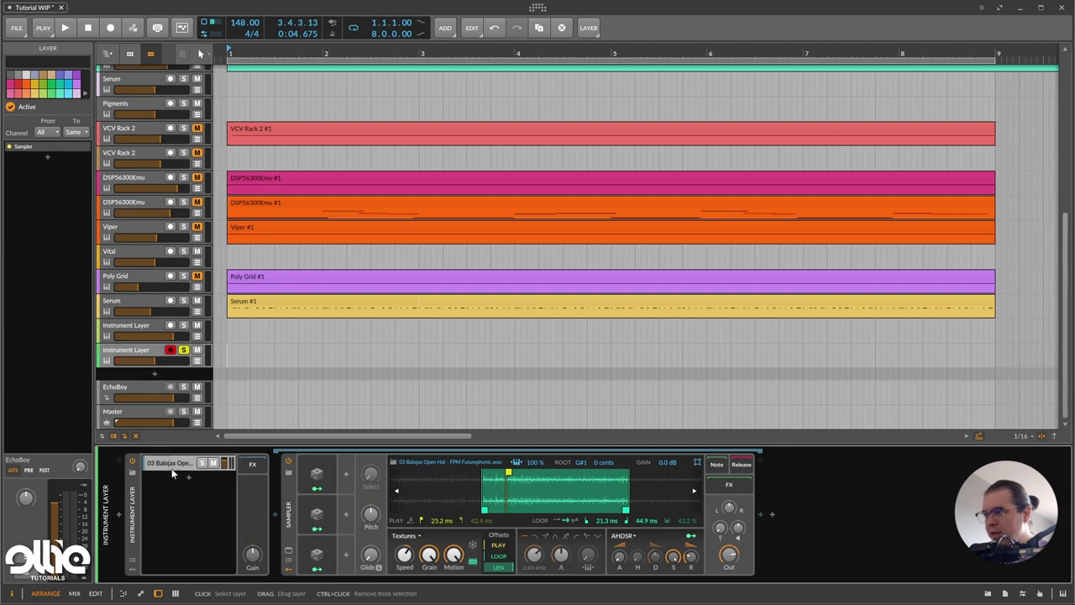
pyautogui.hotkey('ctrl', 'd')
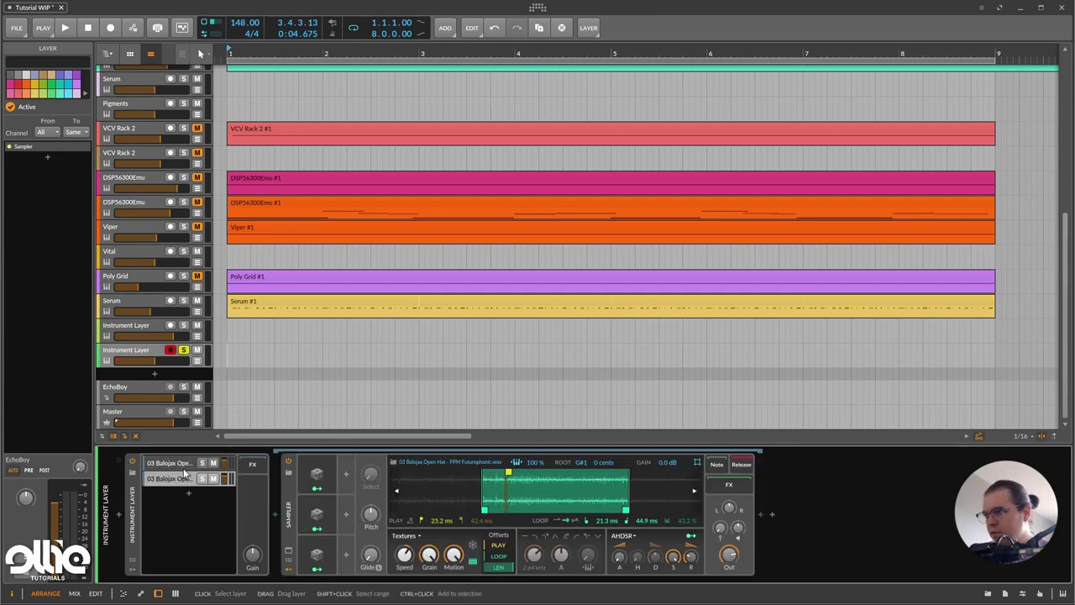
# - Delete the Random modulators from the duplicated layer's Sampler
pyautogui.click(316, 476)
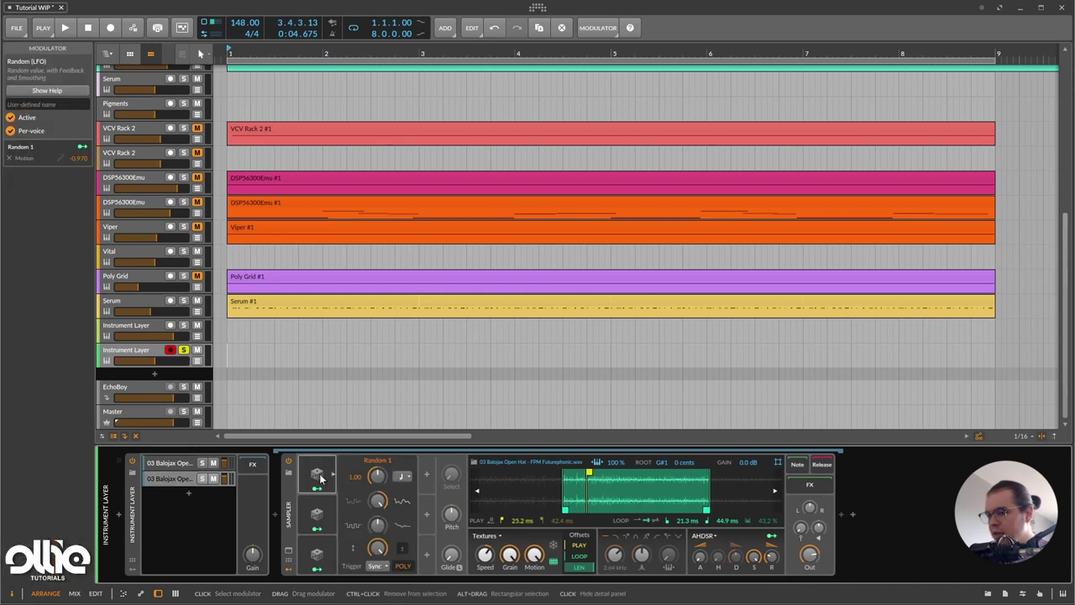
pyautogui.press('Delete')
pyautogui.press('Delete')
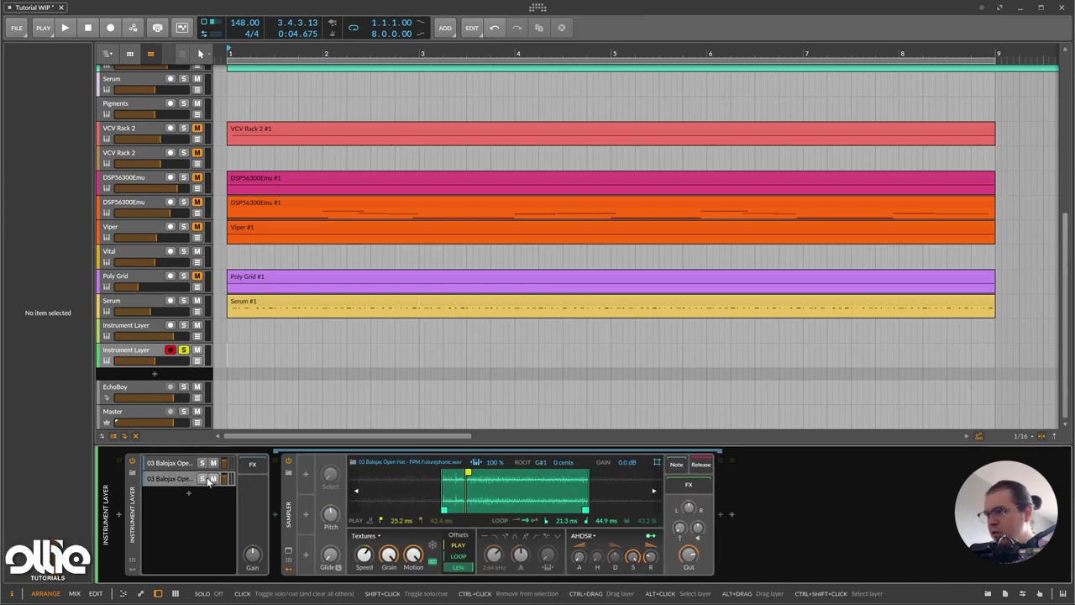
# - Solo the duplicated layer and switch its Sampler's playback mode to Cycles
pyautogui.click(201, 478)
pyautogui.click(186, 477)
pyautogui.click(371, 536)
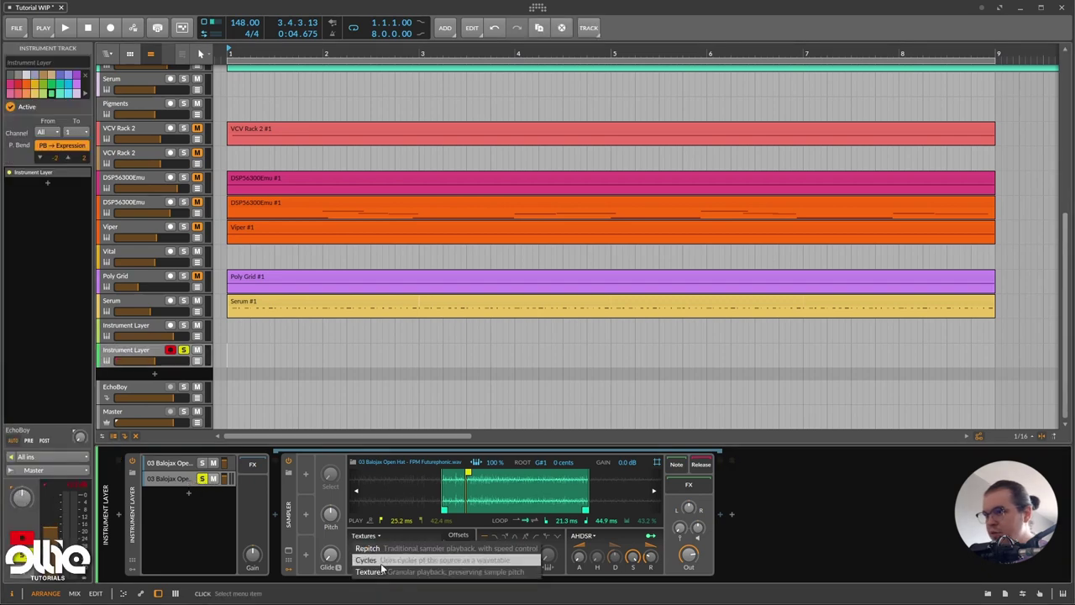
pyautogui.click(381, 561)
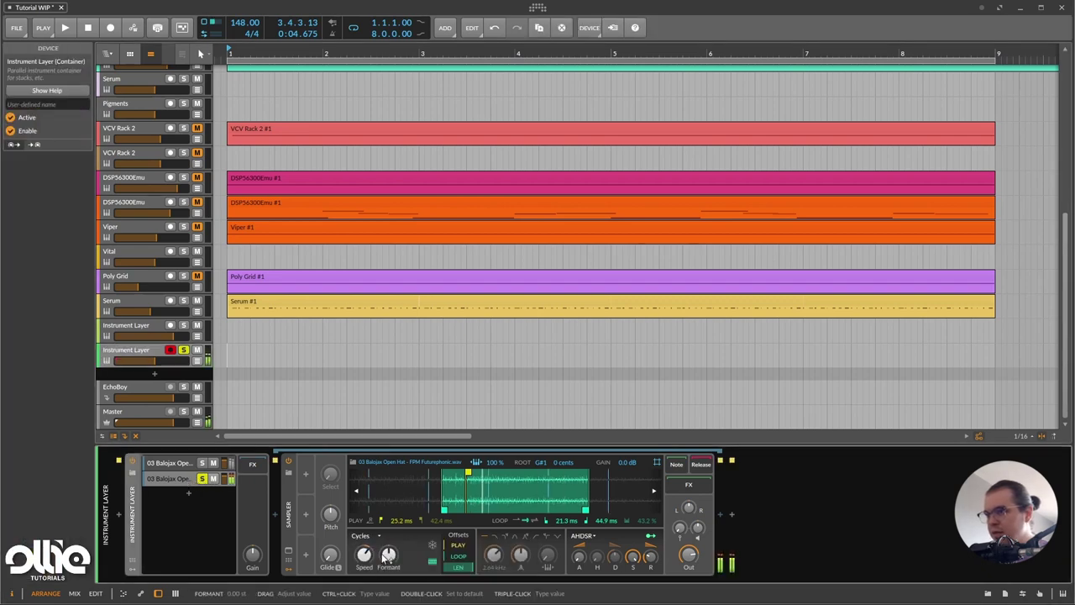
# - Experiment with the Speed and Formant of the Cycles playback, raising the speed to about 310 %
pyautogui.moveTo(363, 554); pyautogui.dragTo(364, 555)
pyautogui.moveTo(364, 555); pyautogui.dragTo(364, 504)
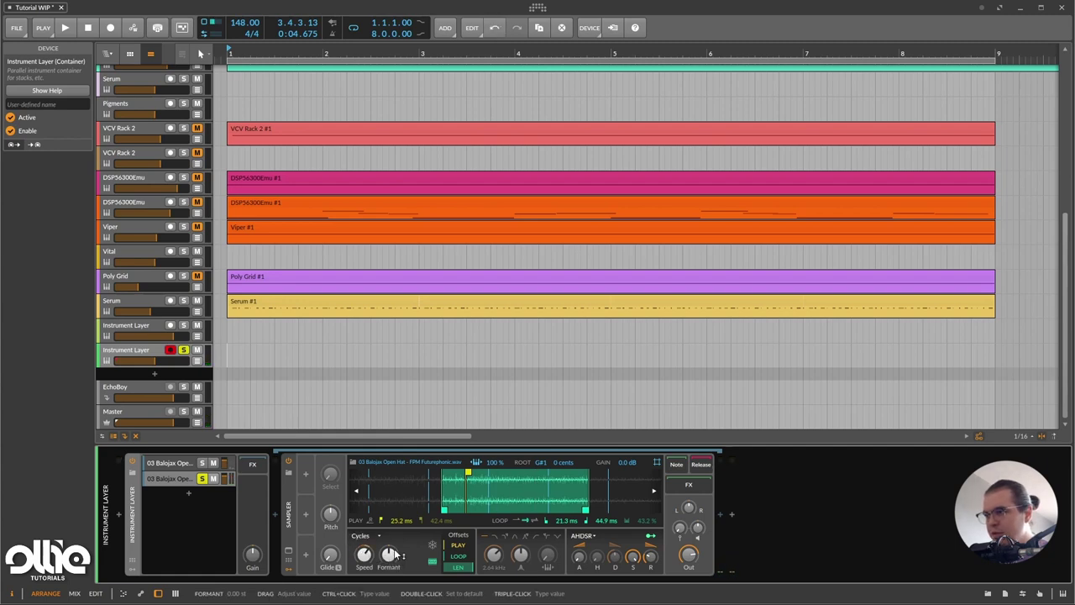
pyautogui.moveTo(390, 555); pyautogui.dragTo(363, 555)
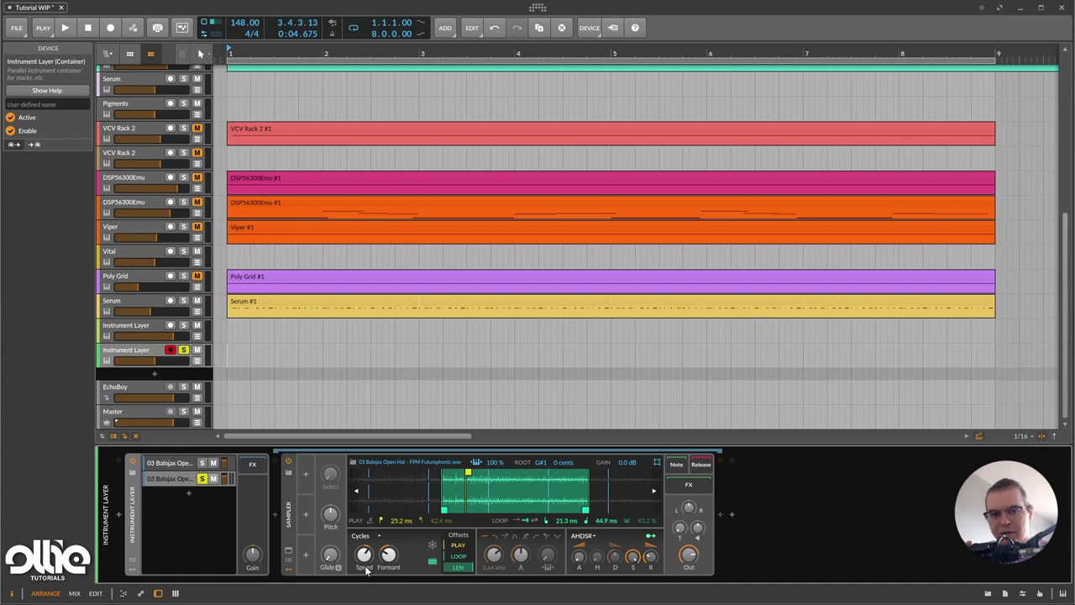
pyautogui.moveTo(367, 571); pyautogui.dragTo(364, 555)
pyautogui.moveTo(389, 554); pyautogui.dragTo(364, 555)
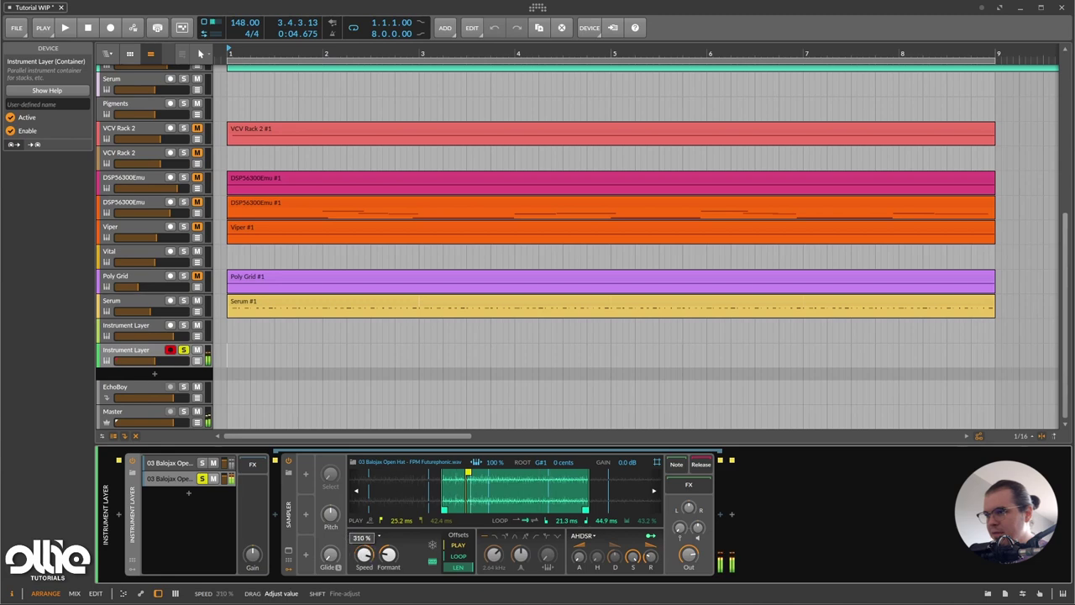
pyautogui.rightClick(389, 556)
pyautogui.click(416, 550)
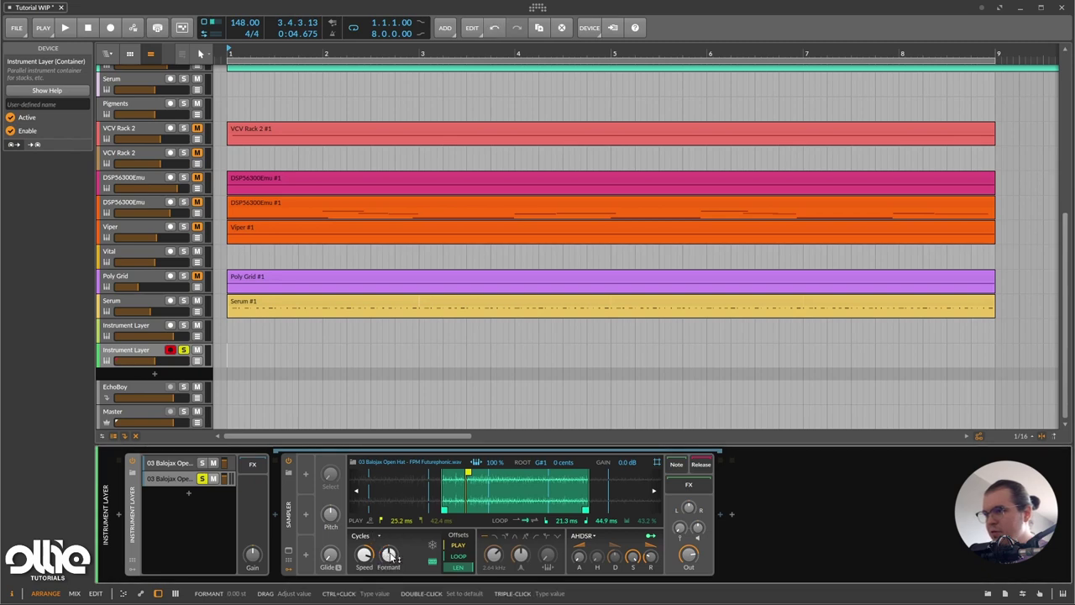
pyautogui.keyDown('ctrl'); pyautogui.click(390, 556); pyautogui.keyUp('ctrl')
pyautogui.write('-12 st')
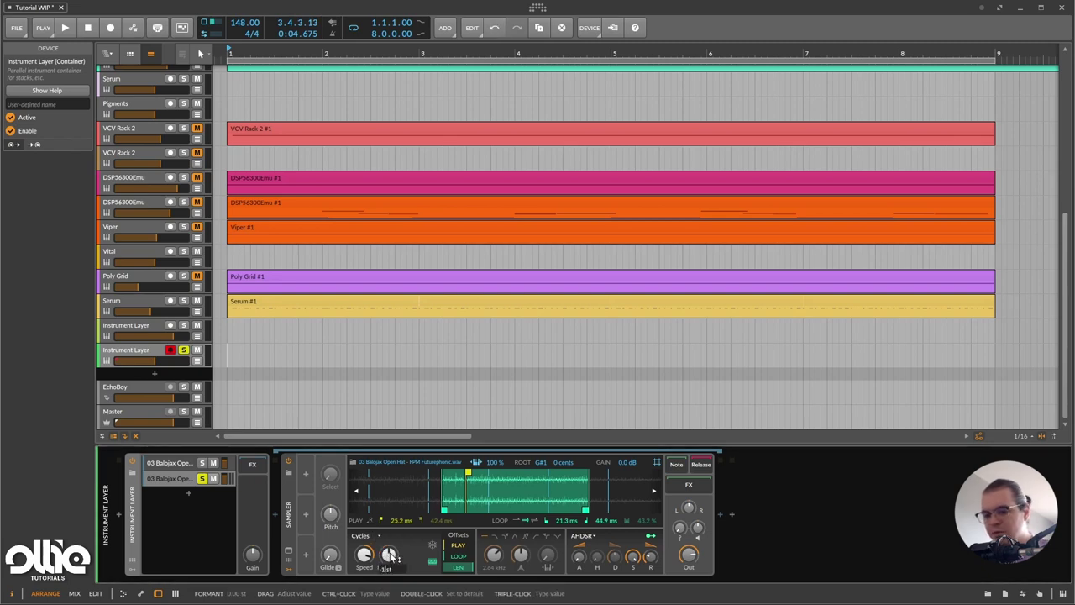
pyautogui.press('Return')
pyautogui.moveTo(387, 556); pyautogui.dragTo(388, 555)
pyautogui.doubleClick(389, 555)
# - Set the Formant of the duplicated layer's Sampler to -12 st
pyautogui.keyDown('ctrl'); pyautogui.click(394, 557); pyautogui.keyUp('ctrl')
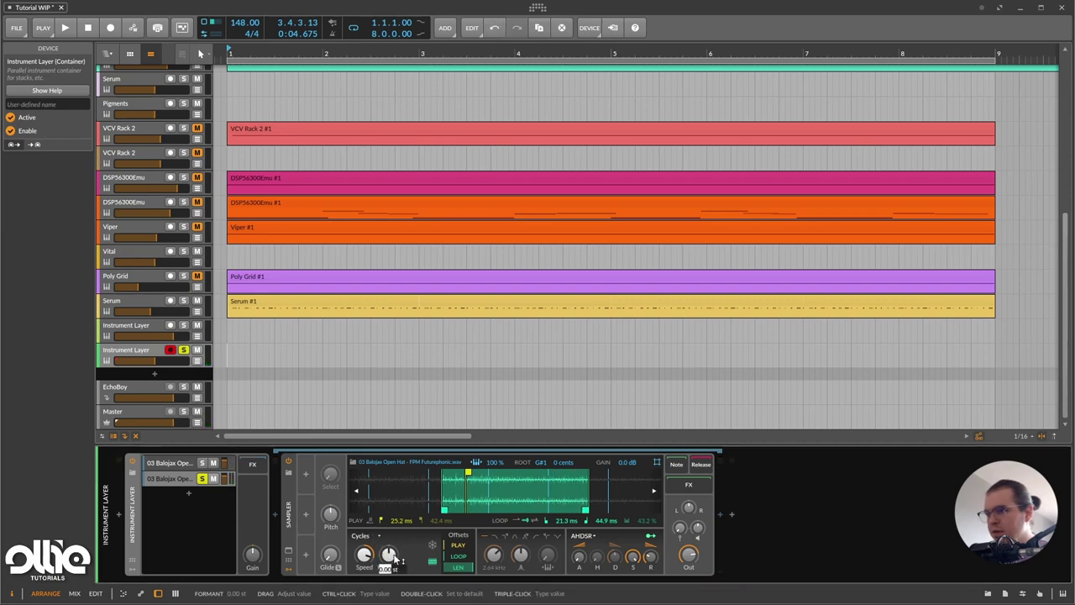
pyautogui.write('-12')
pyautogui.press('Return')
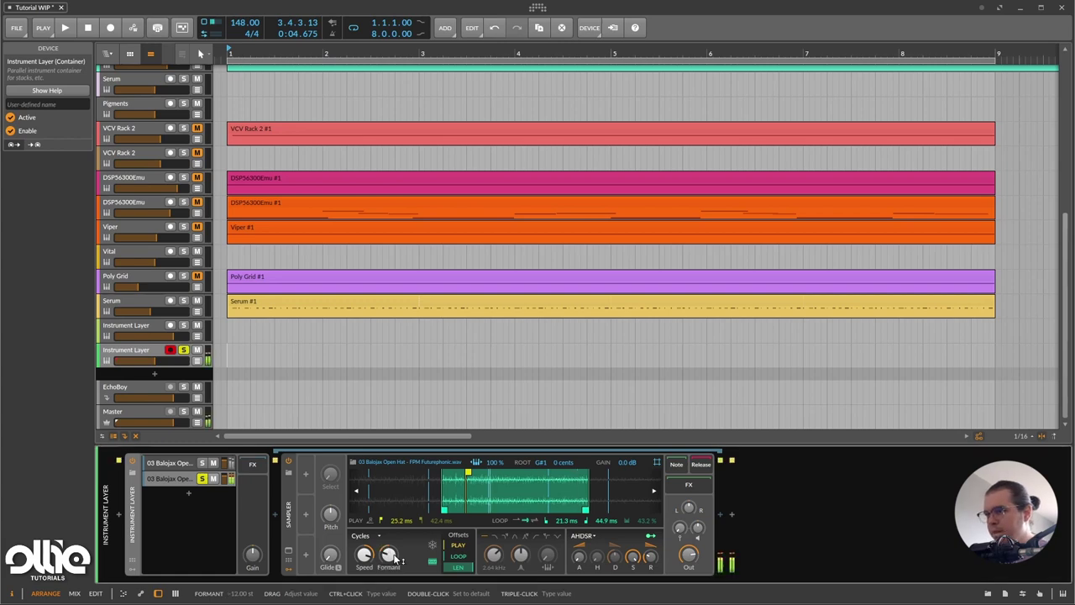
# - Try a different pitch on the duplicated layer's Sampler and turn off the layer's solo
pyautogui.moveTo(328, 519); pyautogui.dragTo(330, 472)
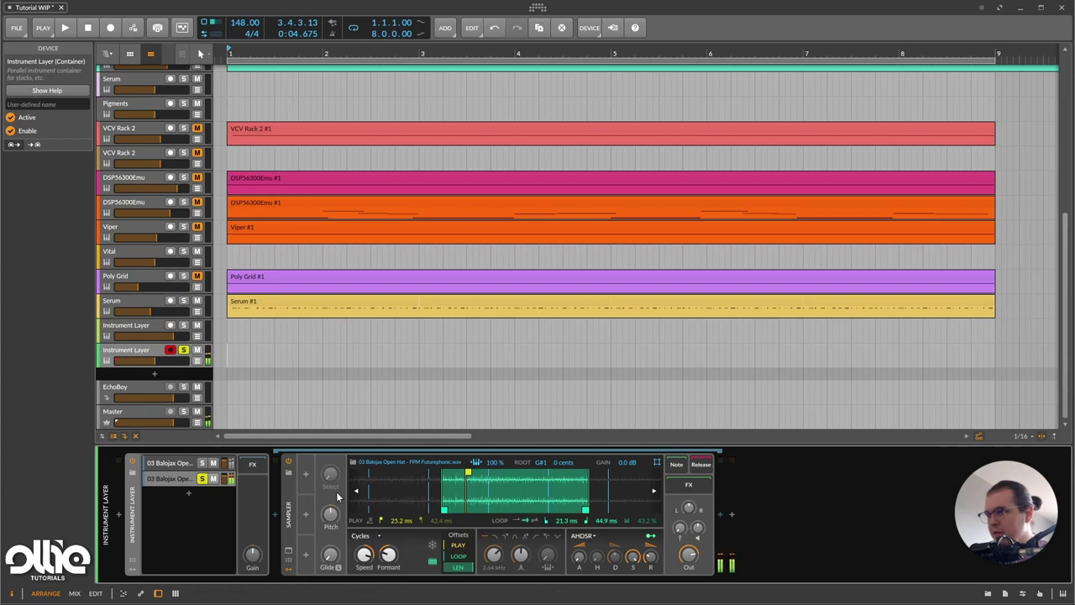
pyautogui.click(202, 480)
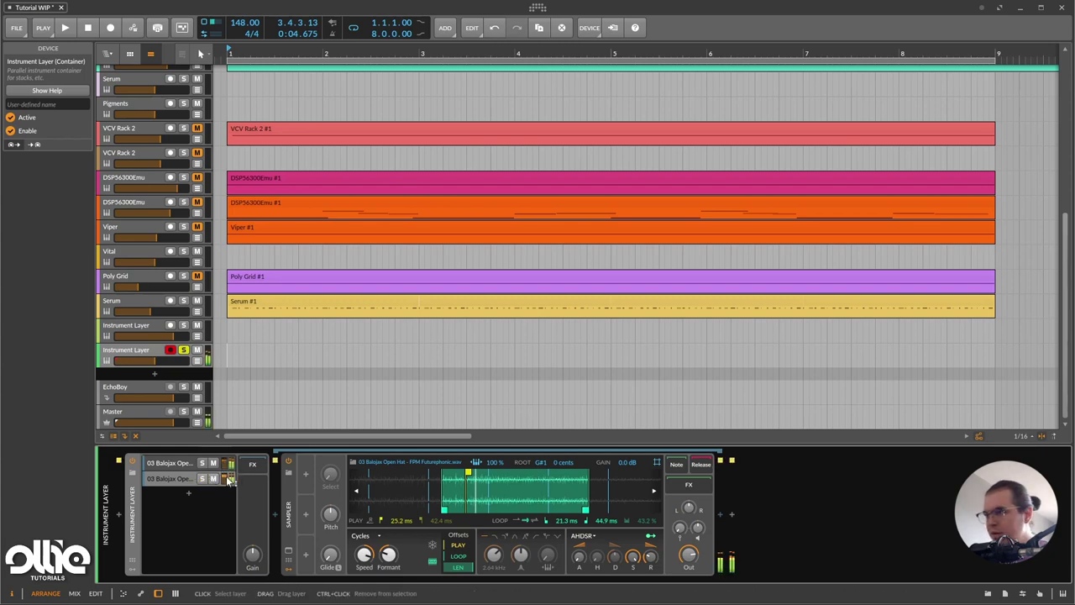
# - Shorten the sample loop of the duplicated Cycles layer, starting it at 22.5 ms and ending it at 37.1 ms
pyautogui.click(228, 464)
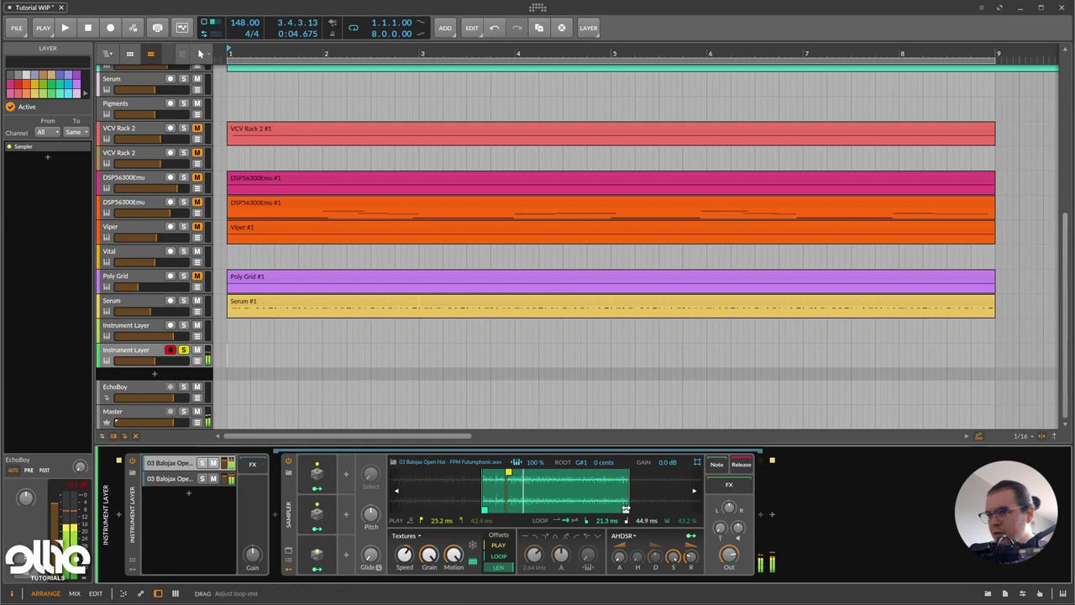
pyautogui.moveTo(626, 509); pyautogui.dragTo(537, 509)
pyautogui.click(168, 480)
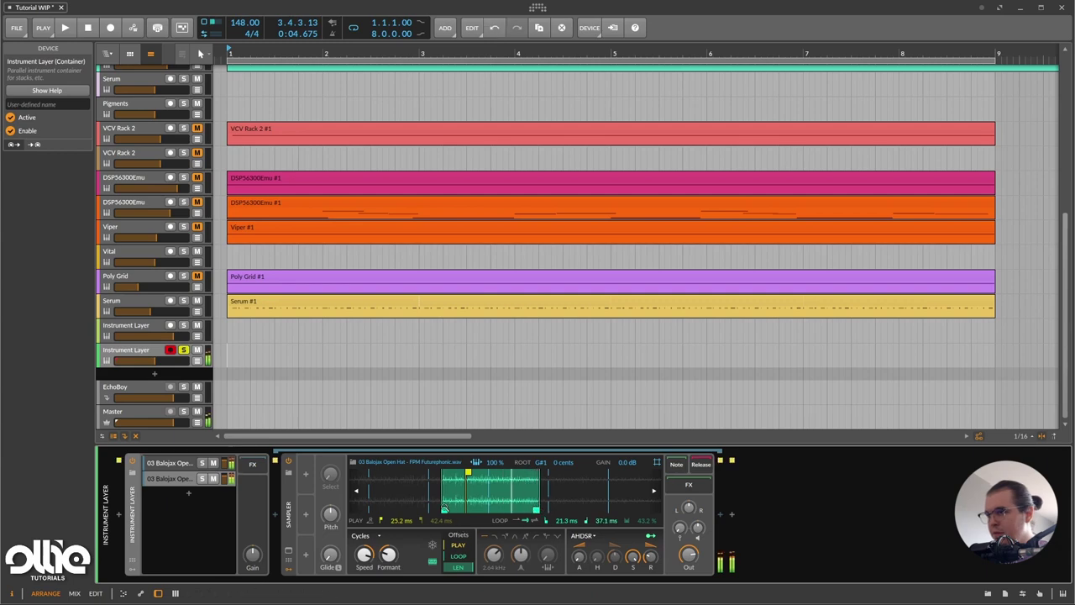
pyautogui.moveTo(443, 509); pyautogui.dragTo(452, 510)
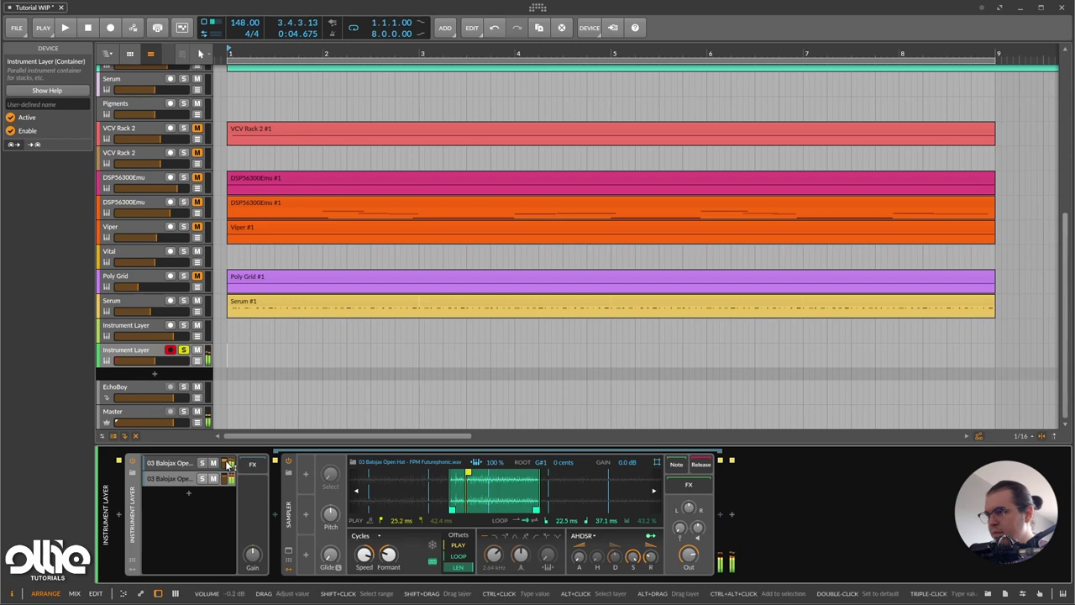
pyautogui.moveTo(210, 464)
pyautogui.moveTo(210, 464); pyautogui.dragTo(210, 464)
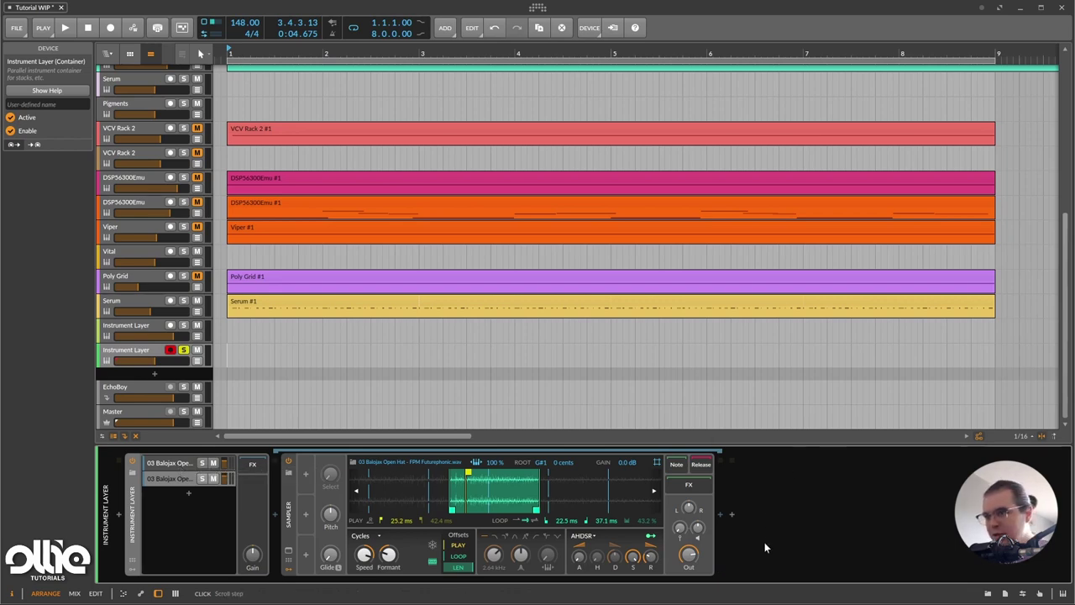
# - Insert the Bitwig Filter effect after the Instrument Layer and raise its cutoff frequency
pyautogui.click(732, 515)
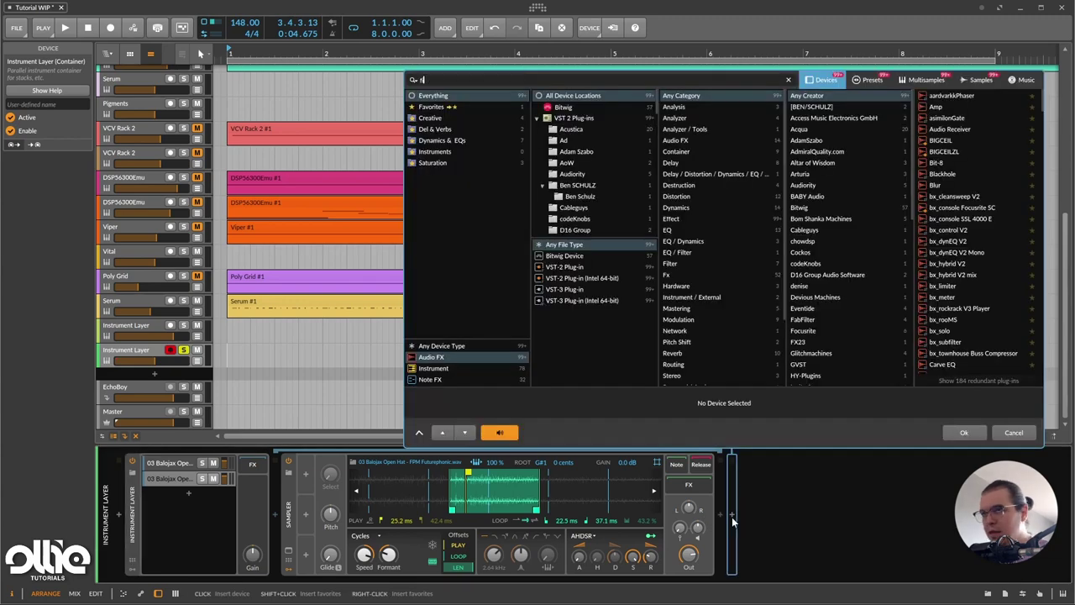
pyautogui.write('filter')
pyautogui.click(800, 107)
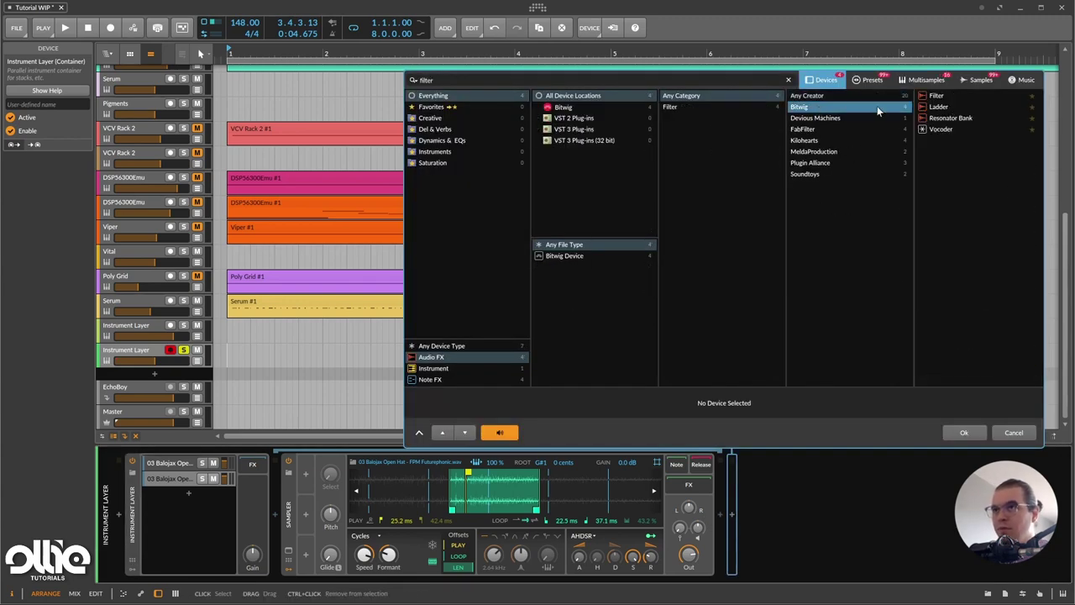
pyautogui.doubleClick(950, 96)
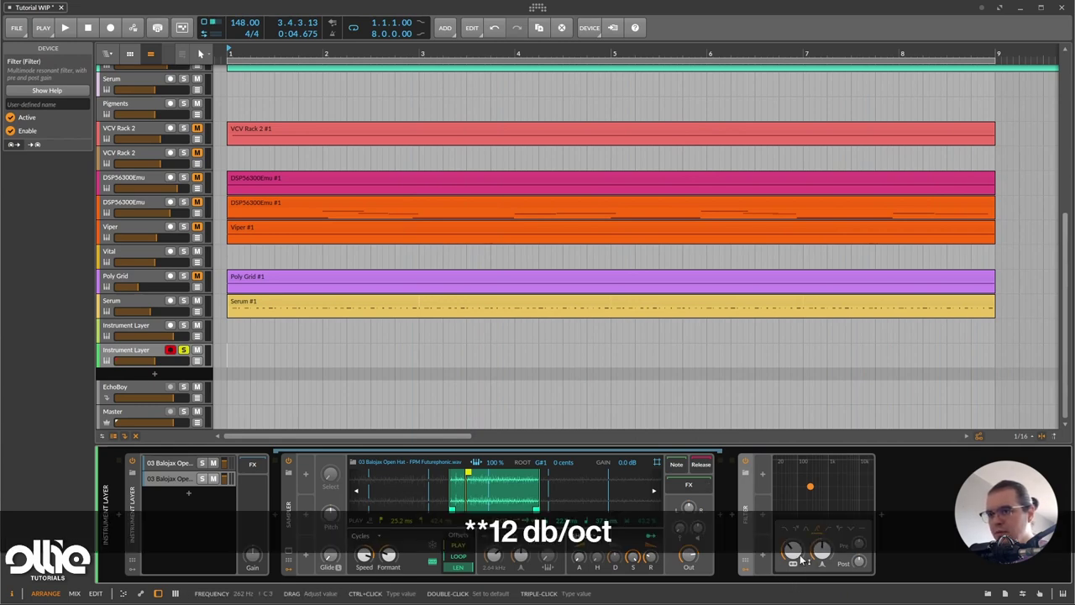
pyautogui.moveTo(792, 551)
pyautogui.mouseDown()
pyautogui.moveTo(792, 508)
pyautogui.moveTo(792, 539)
pyautogui.moveTo(852, 546)
pyautogui.moveTo(793, 550)
pyautogui.mouseUp()
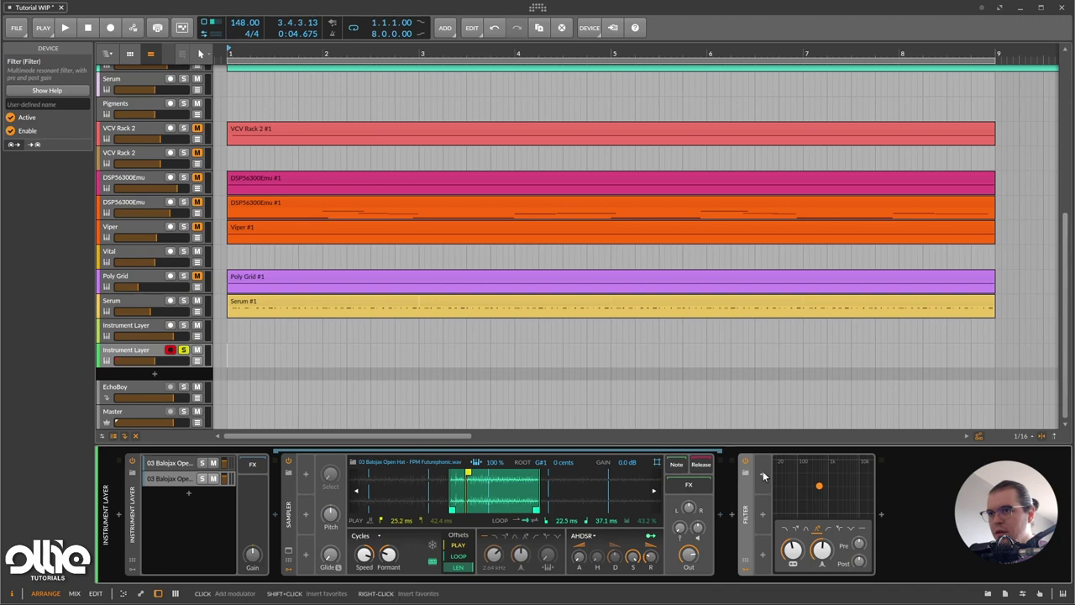
# - Add a Macro modulator to the Filter, map it to raise the filter frequency, and test its sweep
pyautogui.click(763, 474)
pyautogui.write('Macro')
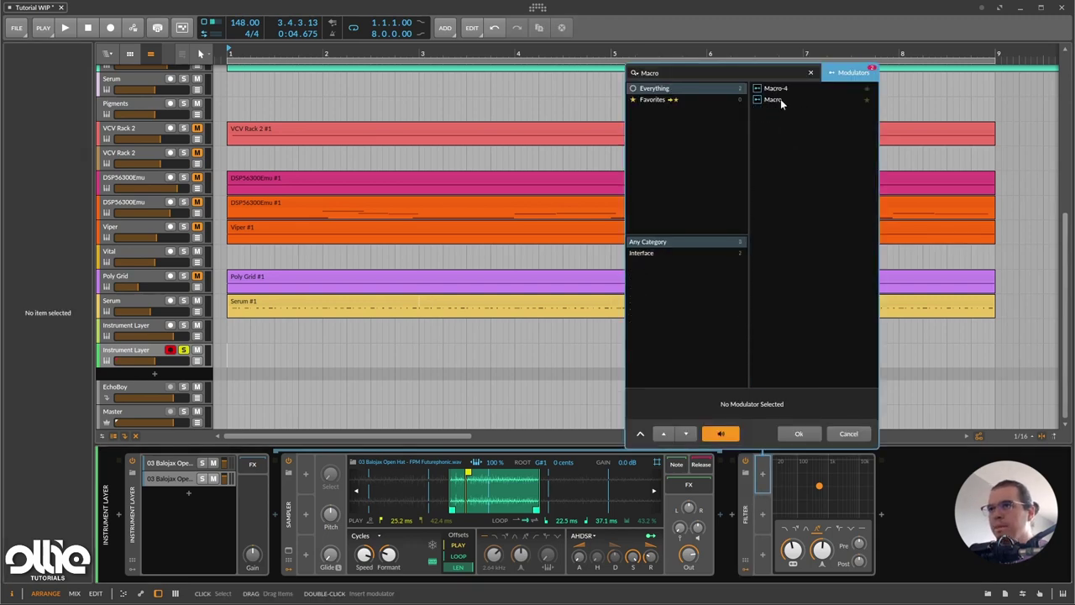
pyautogui.doubleClick(777, 100)
pyautogui.click(774, 488)
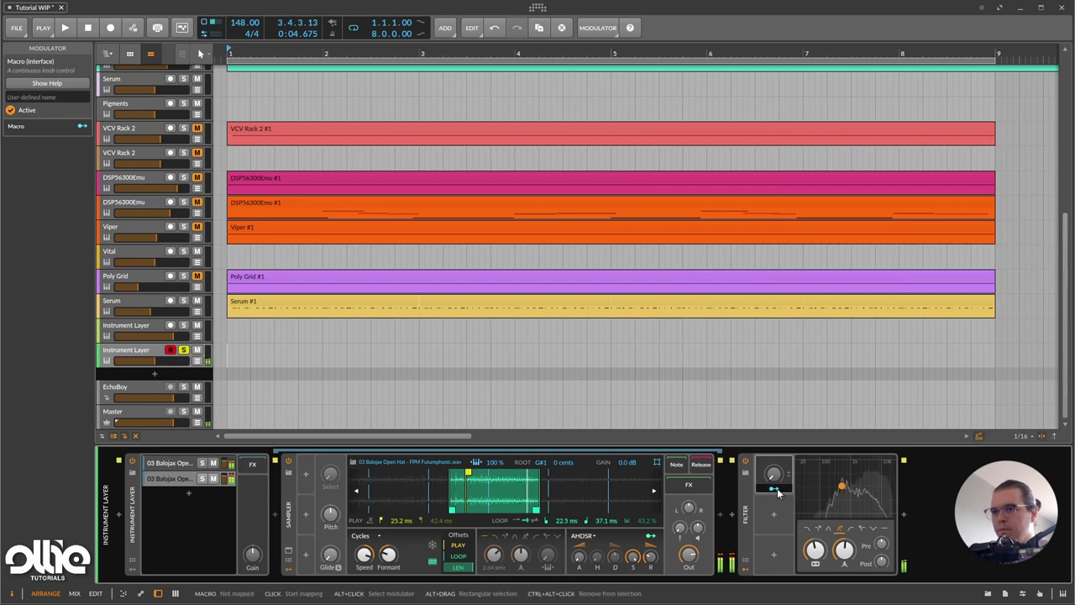
pyautogui.moveTo(814, 550); pyautogui.dragTo(815, 530)
pyautogui.moveTo(774, 473); pyautogui.dragTo(774, 432)
pyautogui.moveTo(815, 551); pyautogui.dragTo(815, 541)
pyautogui.moveTo(774, 475); pyautogui.dragTo(774, 509)
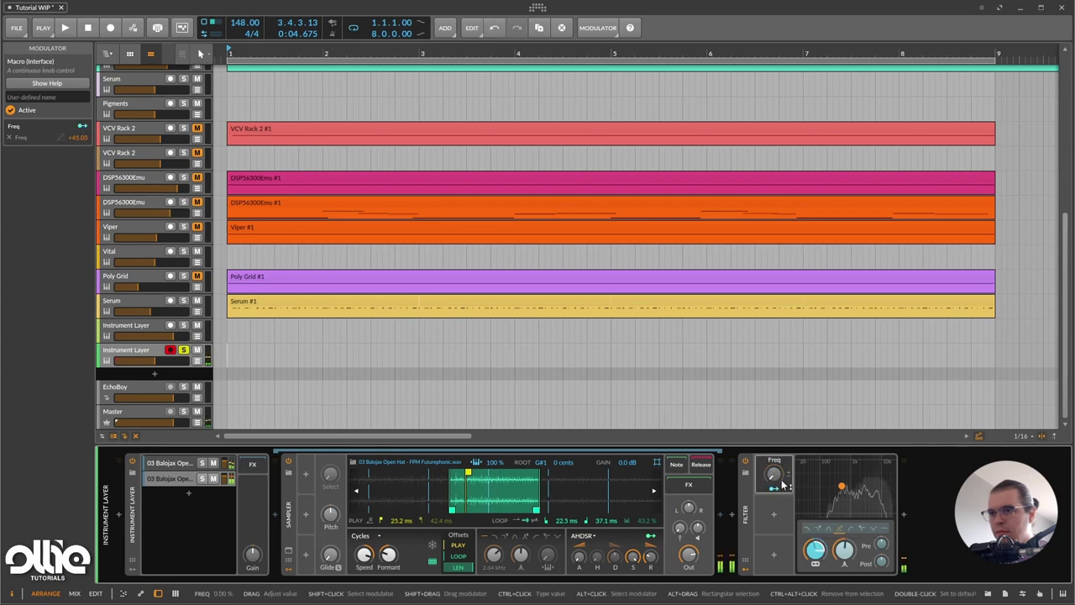
pyautogui.click(780, 487)
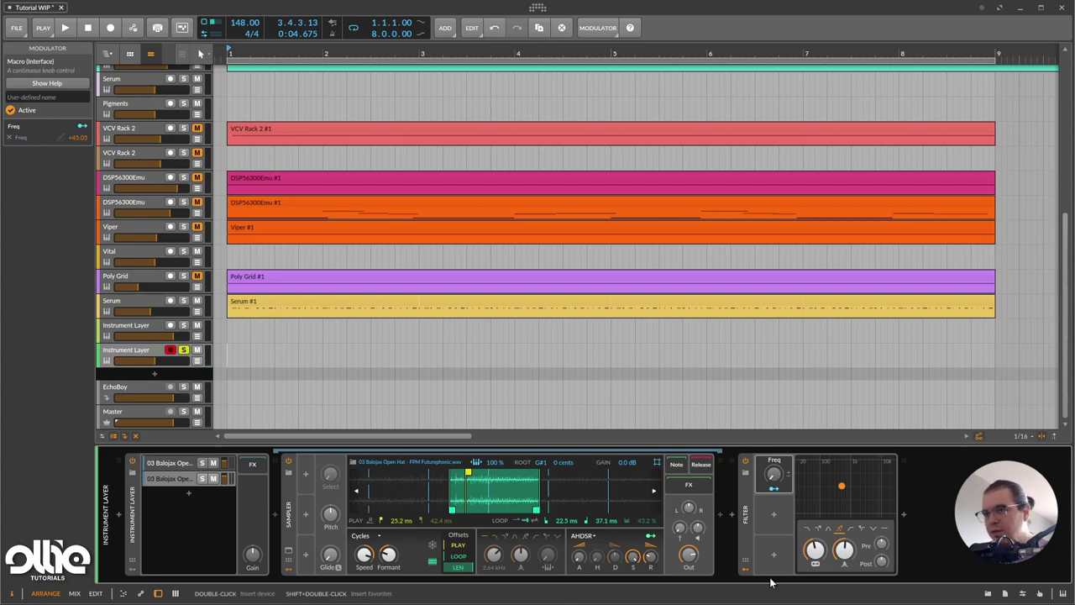
# - Wrap the Filter in an FX Layer and duplicate the Filter layer inside it
pyautogui.click(749, 532)
pyautogui.hotkey('ctrl', 'g')
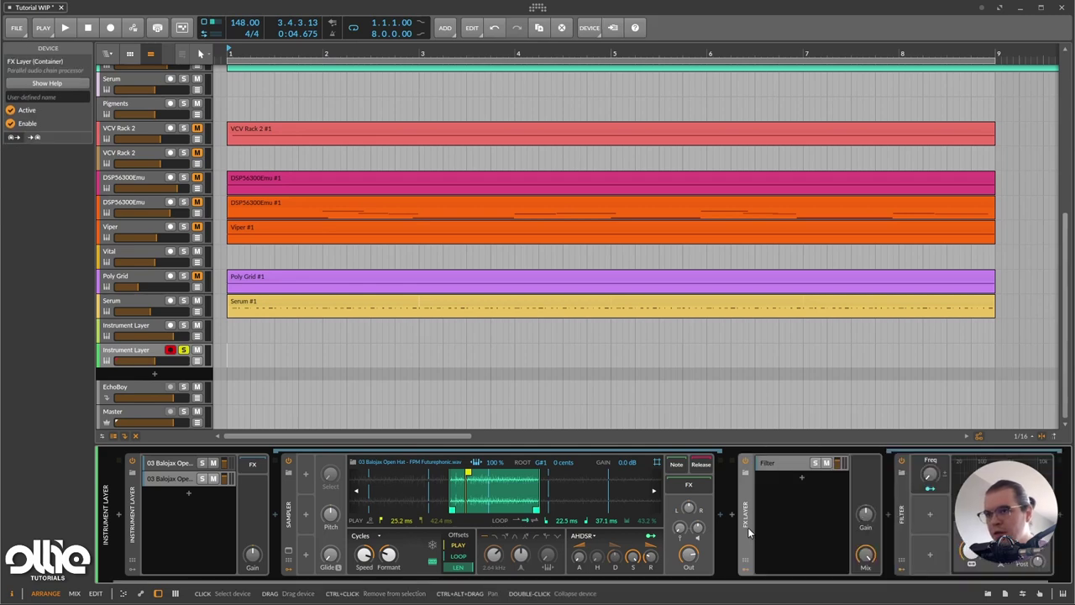
pyautogui.moveTo(622, 579); pyautogui.dragTo(647, 579)
pyautogui.click(786, 463)
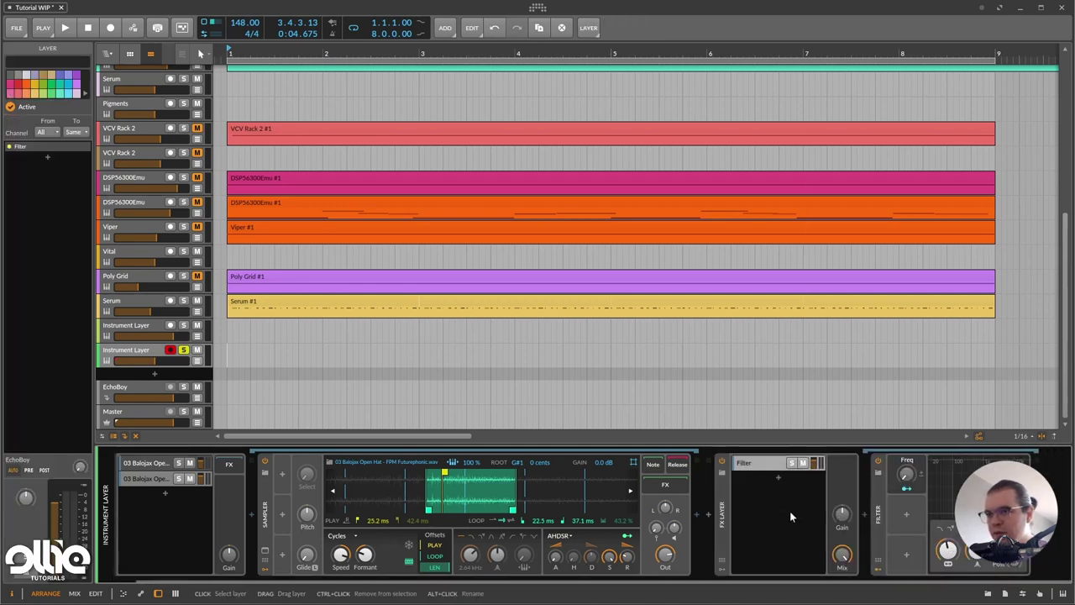
pyautogui.hotkey('ctrl', 'd')
pyautogui.click(772, 477)
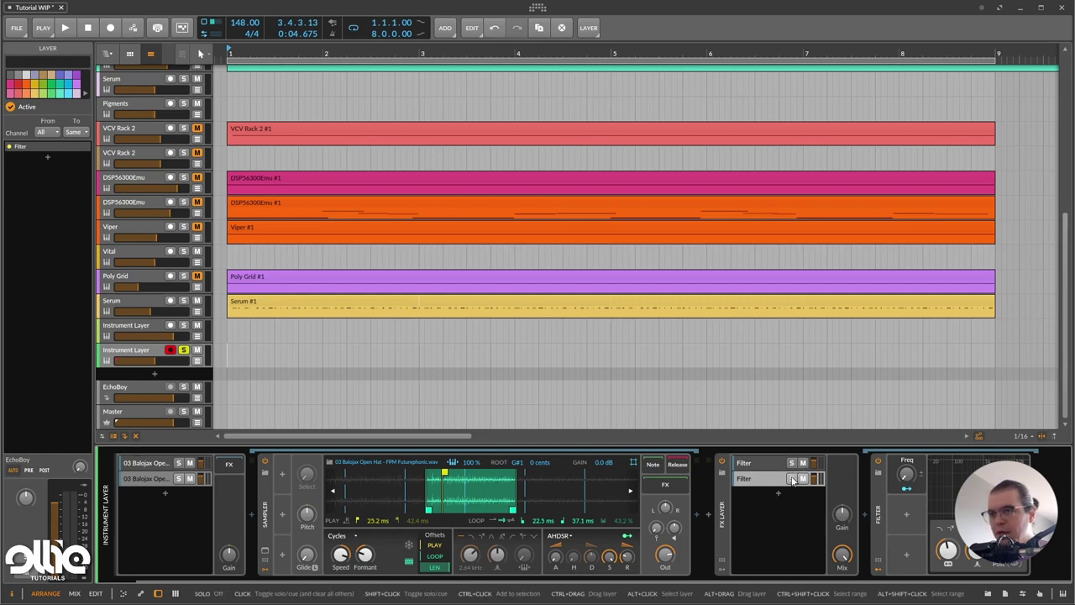
# - Solo the duplicated Filter layer, lower its frequency to about 262 Hz while testing the Freq macro, and turn the solo off
pyautogui.click(790, 478)
pyautogui.click(782, 478)
pyautogui.click(789, 478)
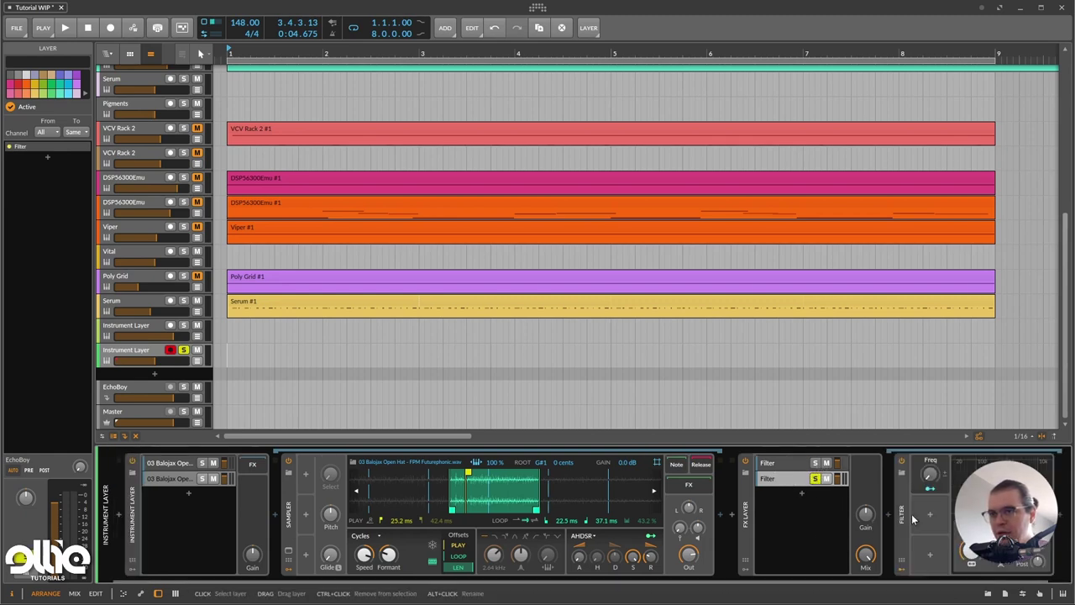
pyautogui.hscroll(1, 883, 584)
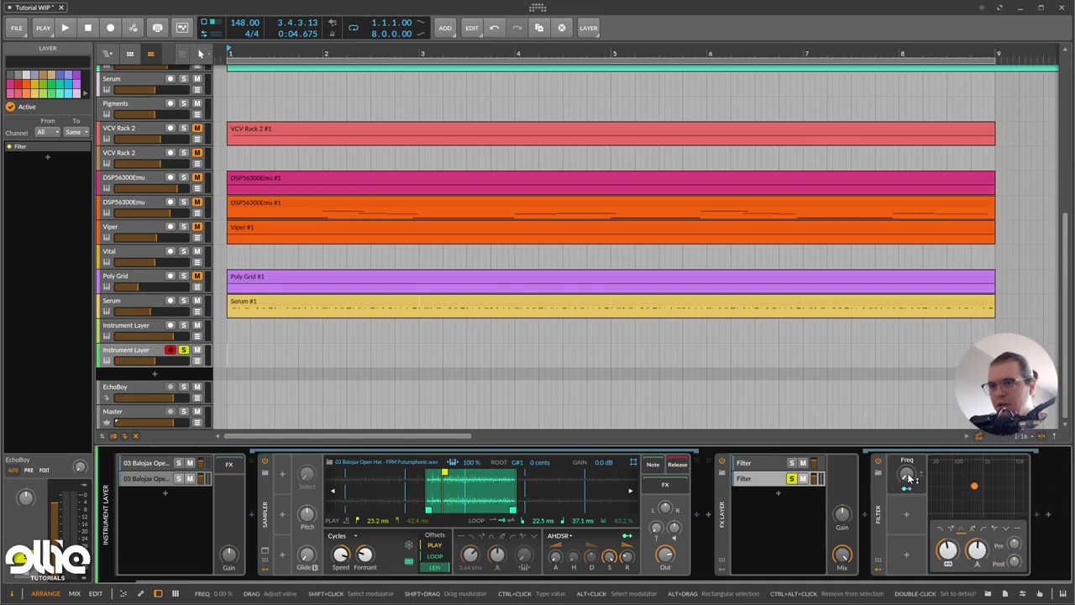
pyautogui.moveTo(907, 475)
pyautogui.mouseDown()
pyautogui.moveTo(908, 420)
pyautogui.moveTo(908, 475)
pyautogui.mouseUp()
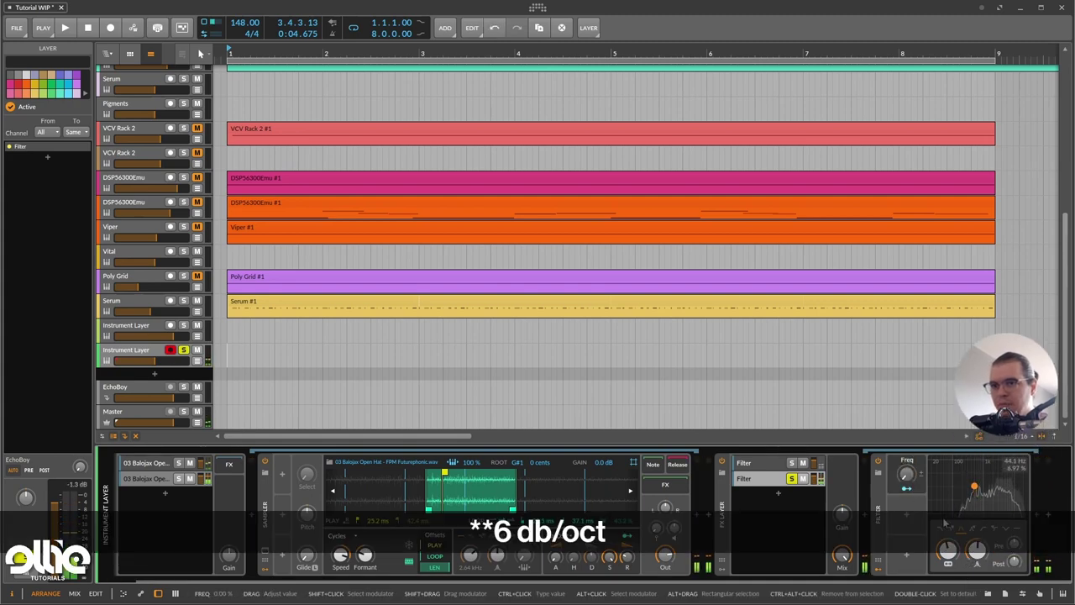
pyautogui.moveTo(948, 552); pyautogui.dragTo(948, 552)
pyautogui.moveTo(907, 475); pyautogui.dragTo(908, 416)
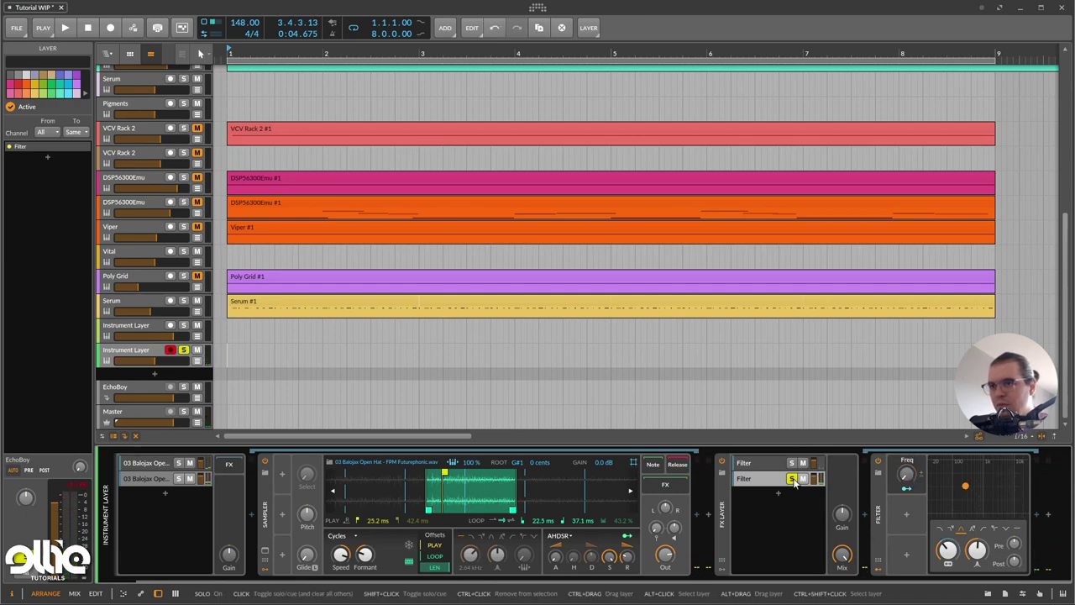
pyautogui.click(792, 479)
# - Add a Macro modulator to the FX Layer and map it to the Freq macros of both Filter layers at +1.00
pyautogui.click(723, 571)
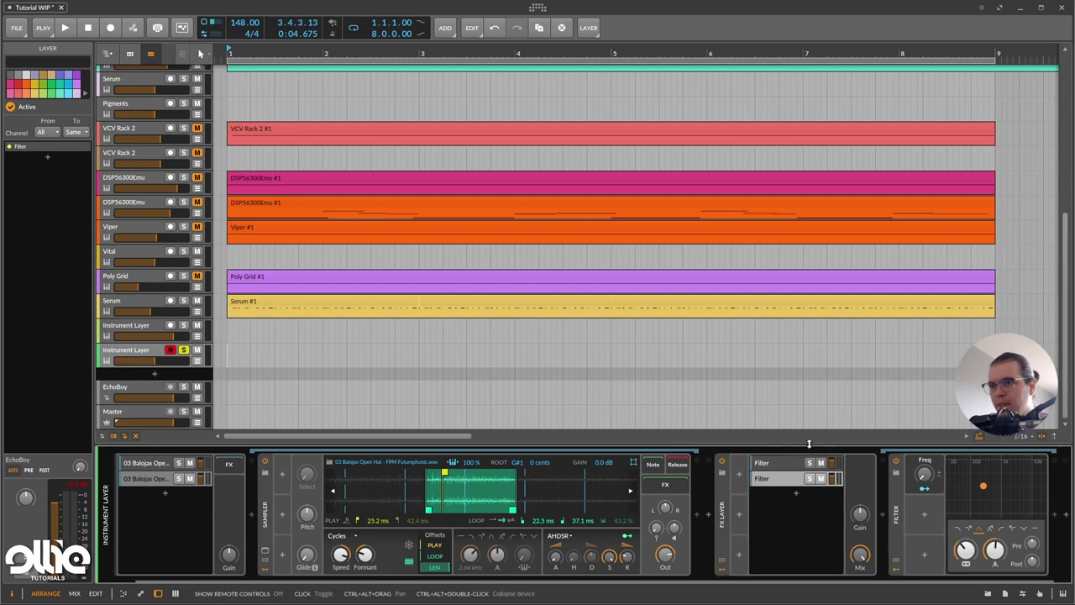
pyautogui.click(737, 477)
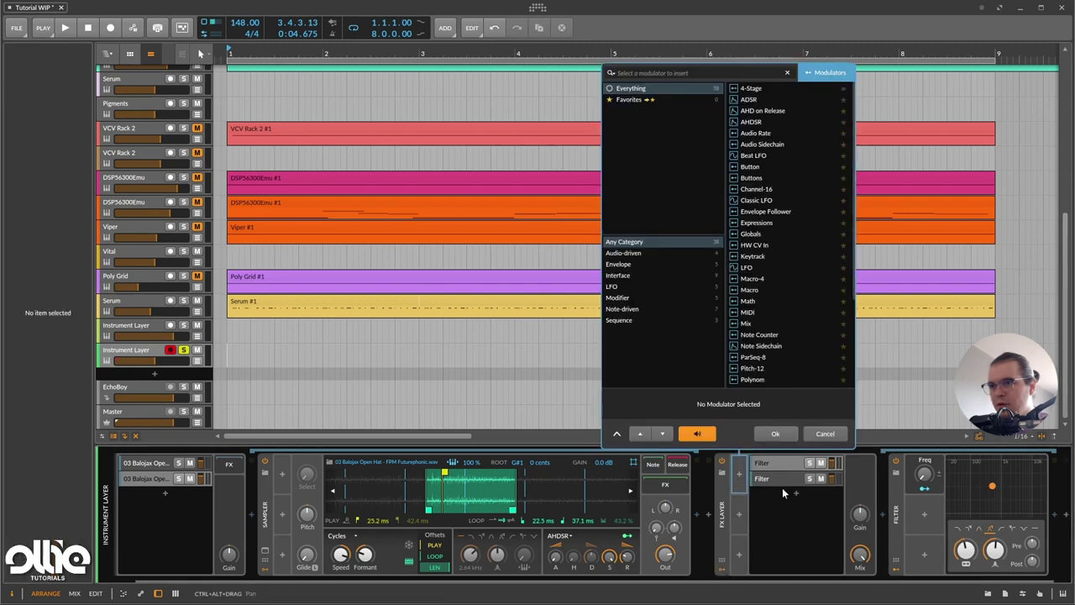
pyautogui.write('mac')
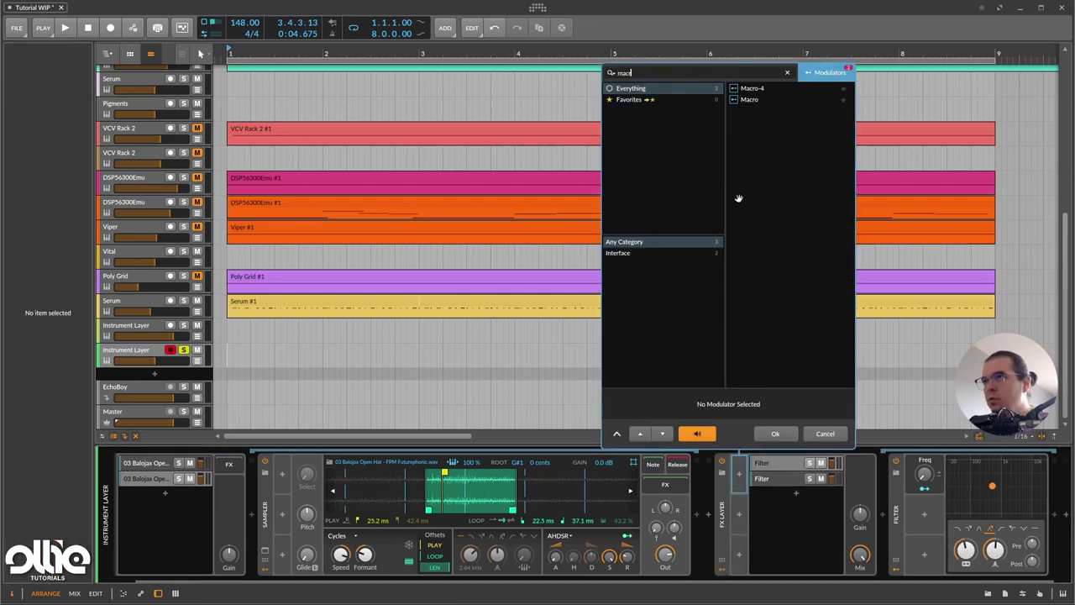
pyautogui.write('ro')
pyautogui.doubleClick(744, 99)
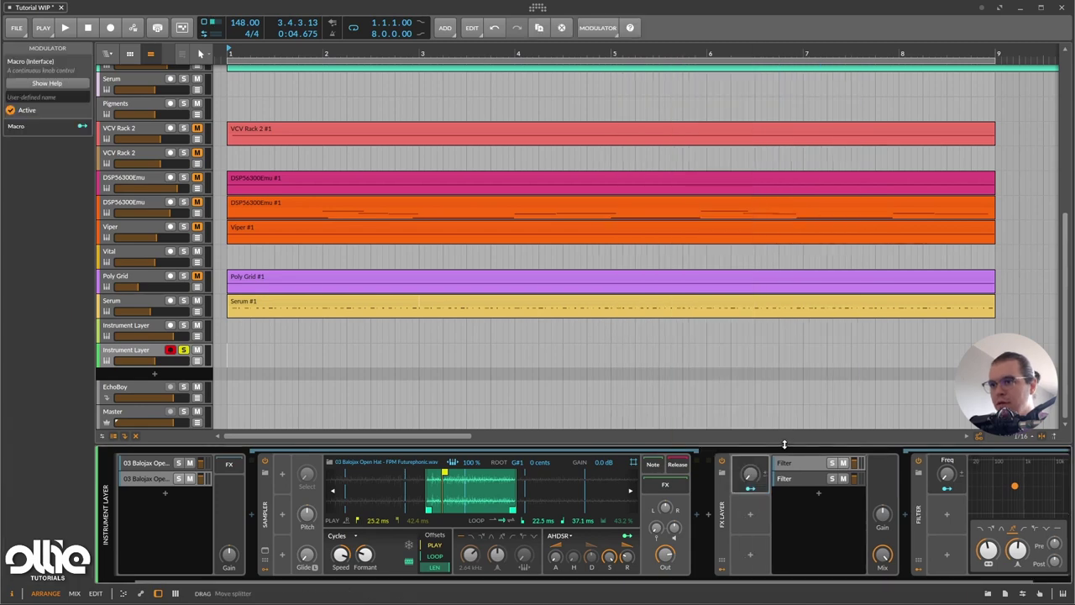
pyautogui.click(750, 488)
pyautogui.click(947, 473)
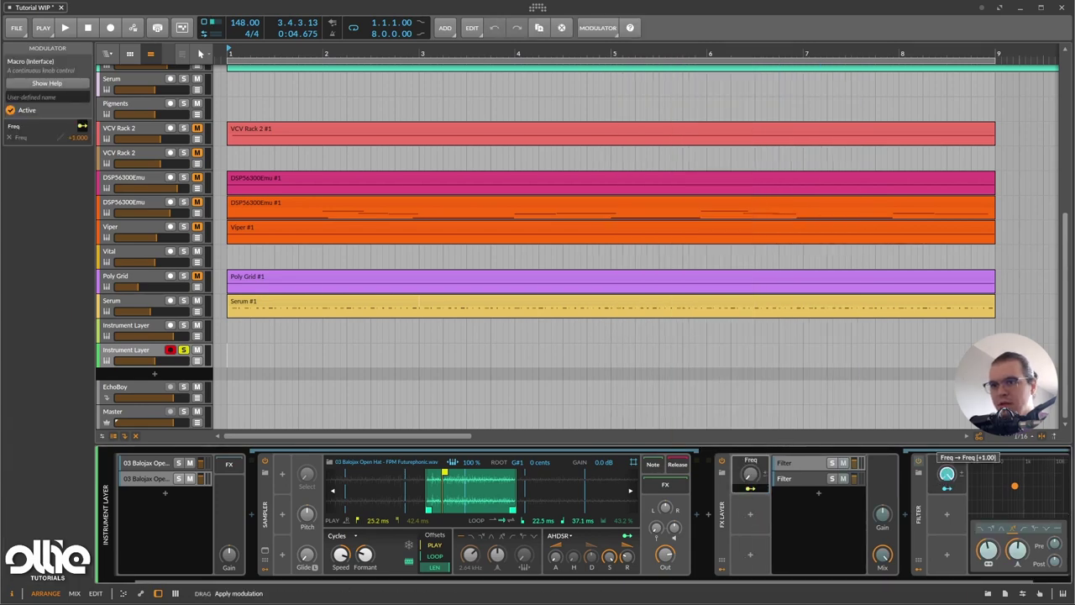
pyautogui.click(787, 480)
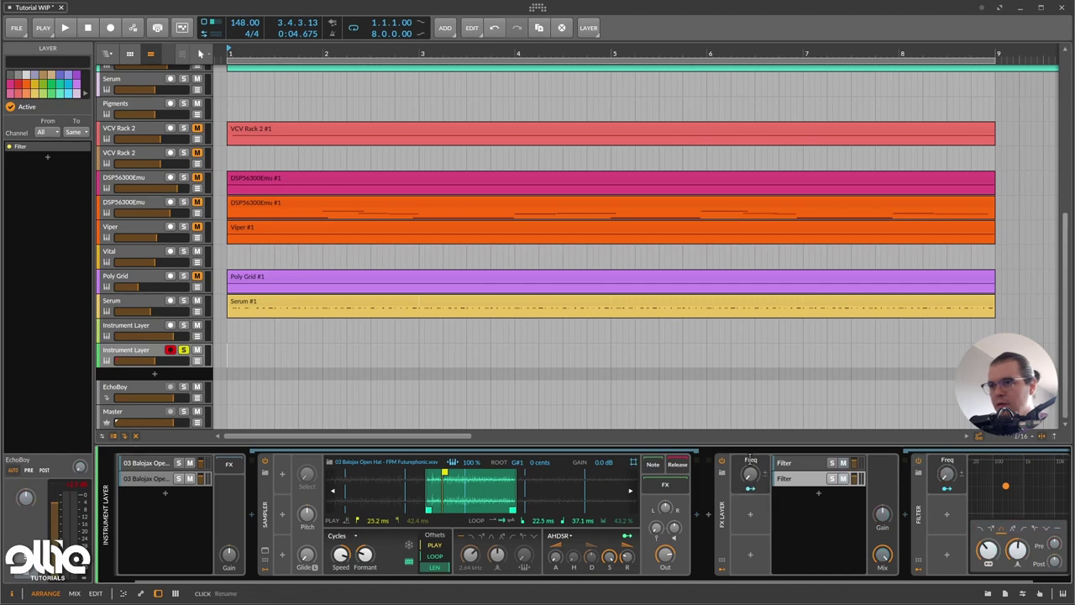
# - Rename the FX Layer's macro as Cutoff and test it by sweeping it up from zero
pyautogui.doubleClick(745, 460)
pyautogui.write('d')
pyautogui.press('Return')
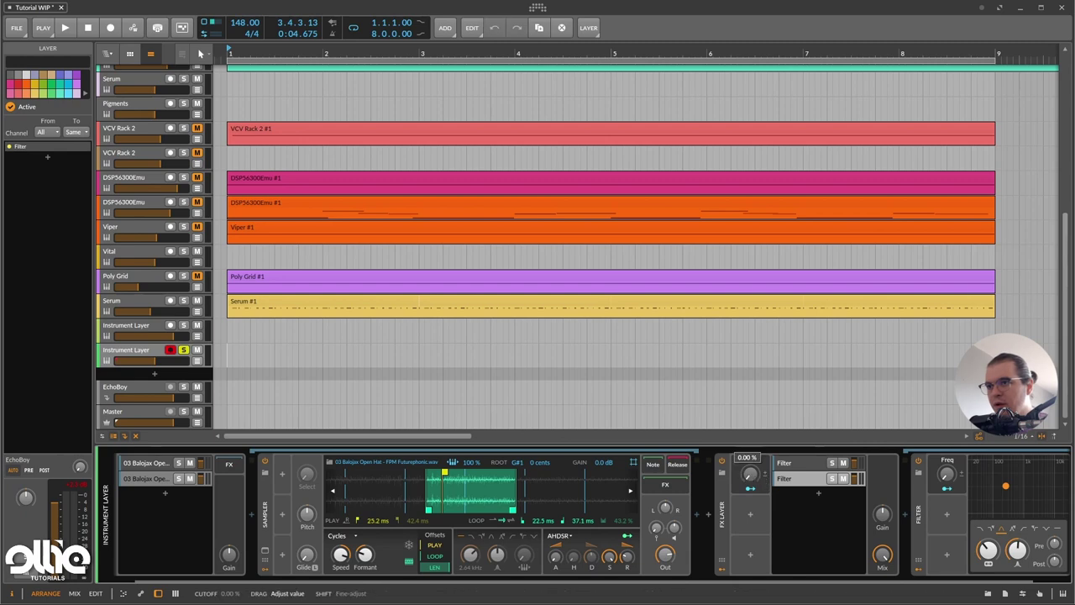
pyautogui.moveTo(748, 475); pyautogui.dragTo(748, 365)
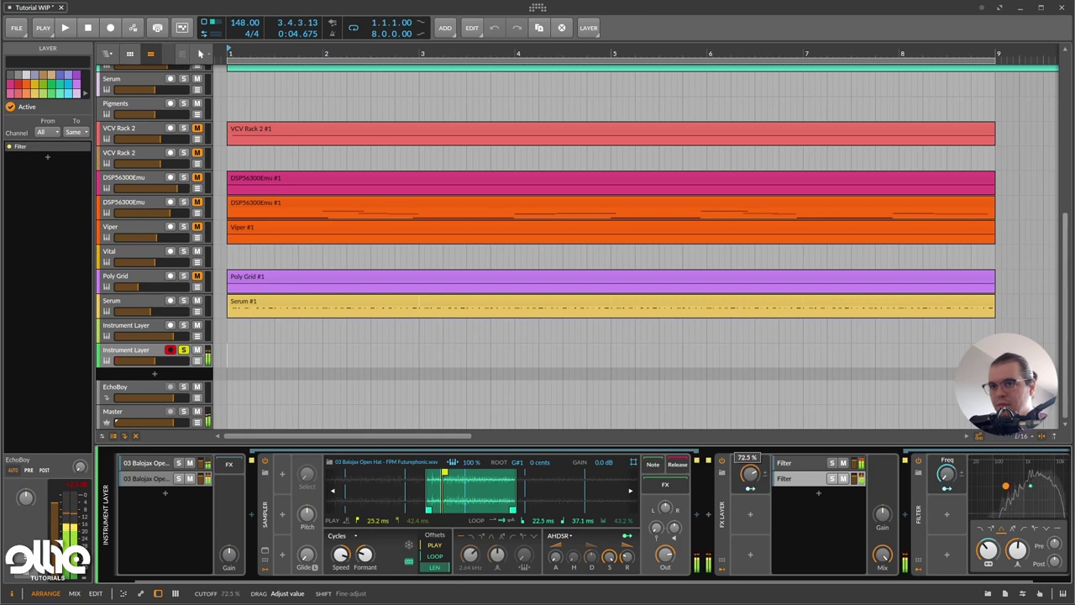
# - Sweep the Cutoff macro up to about 92 % and raise the resonance of the duplicated Filter layer slightly
pyautogui.press('Delete')
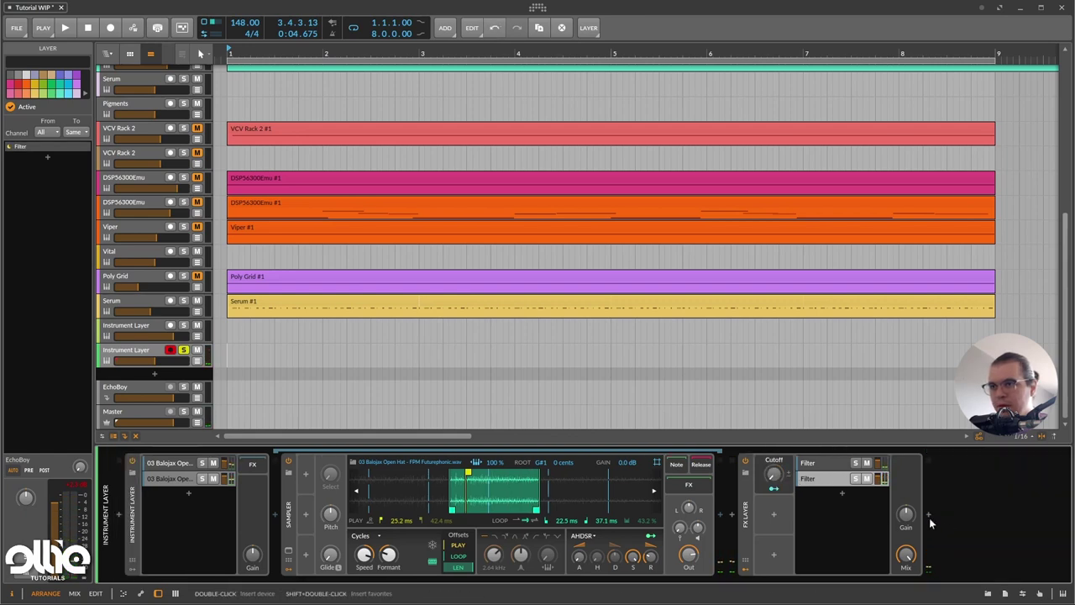
pyautogui.click(828, 485)
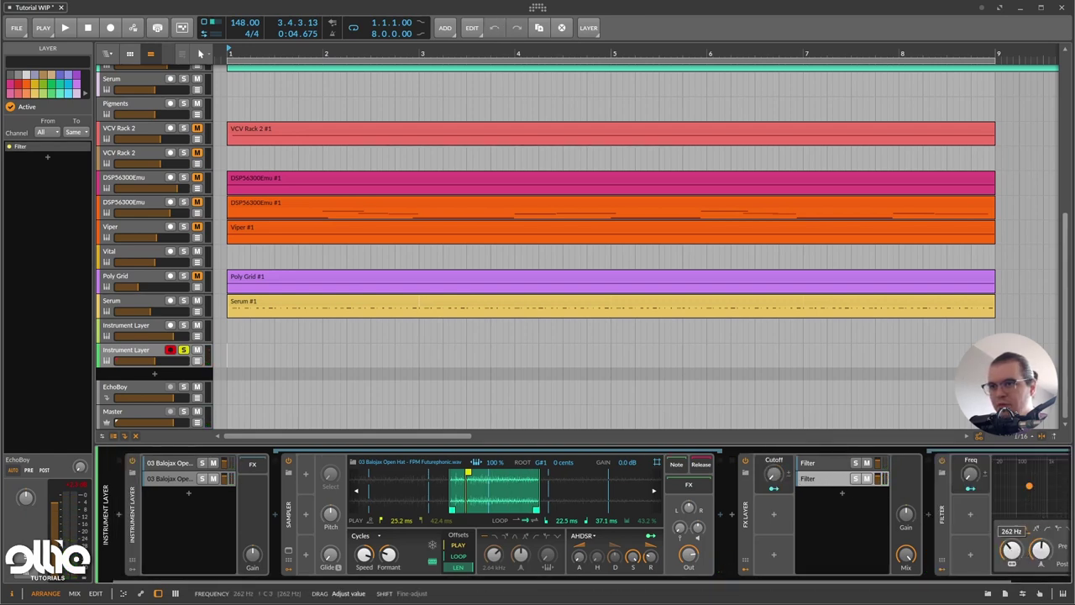
pyautogui.moveTo(775, 475); pyautogui.dragTo(775, 505)
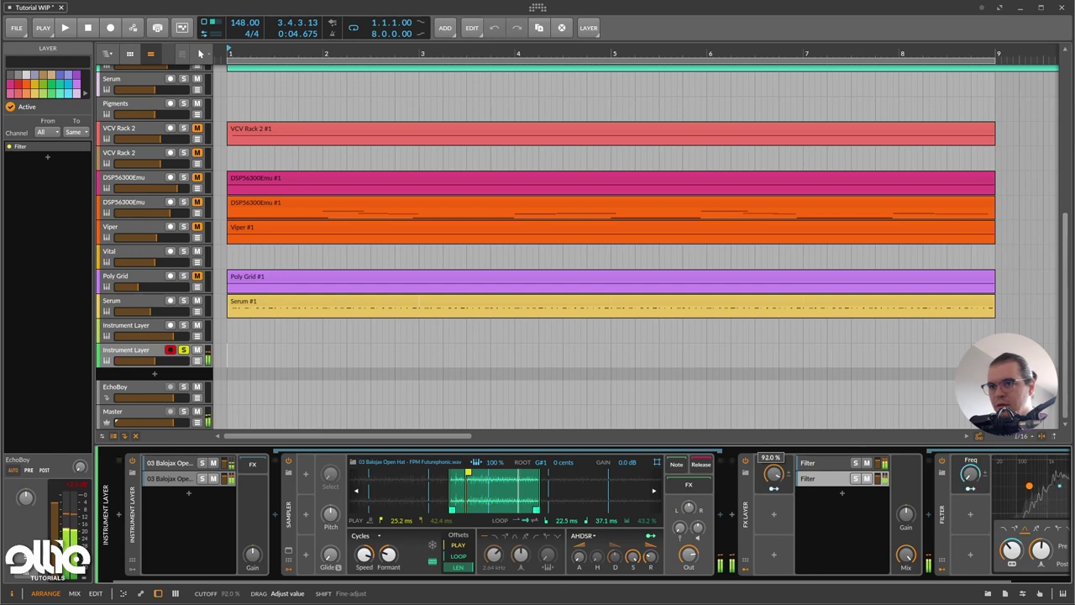
pyautogui.moveTo(698, 583); pyautogui.dragTo(759, 585)
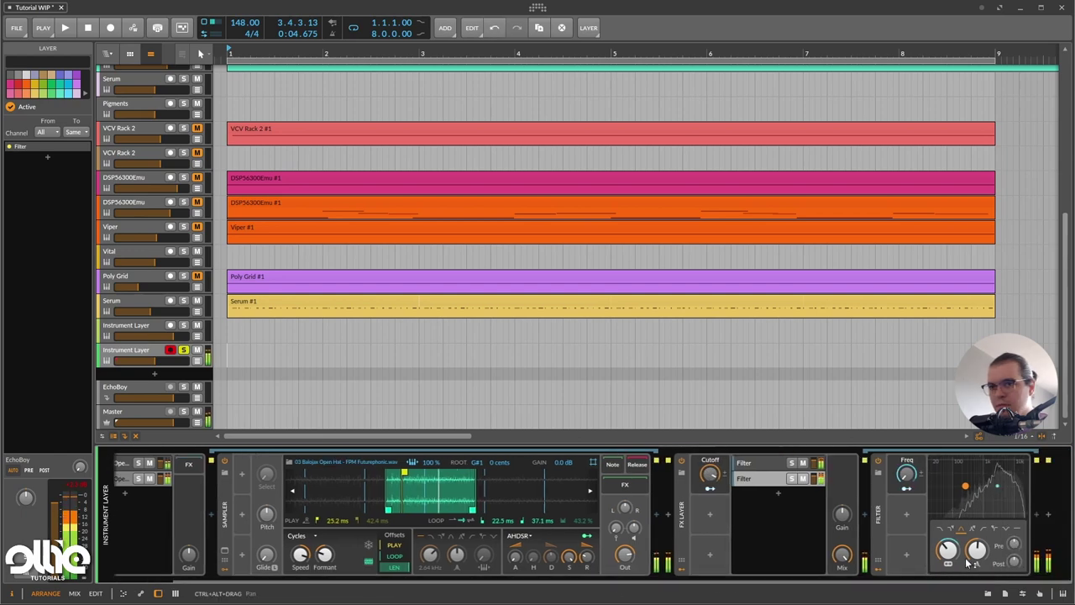
pyautogui.moveTo(977, 549); pyautogui.dragTo(977, 545)
pyautogui.moveTo(714, 473)
pyautogui.mouseDown()
pyautogui.moveTo(714, 487)
pyautogui.moveTo(709, 462)
pyautogui.moveTo(710, 482)
pyautogui.mouseUp()
# - Adjust the resonance of the first Filter layer and check it by sweeping the Cutoff macro
pyautogui.click(770, 463)
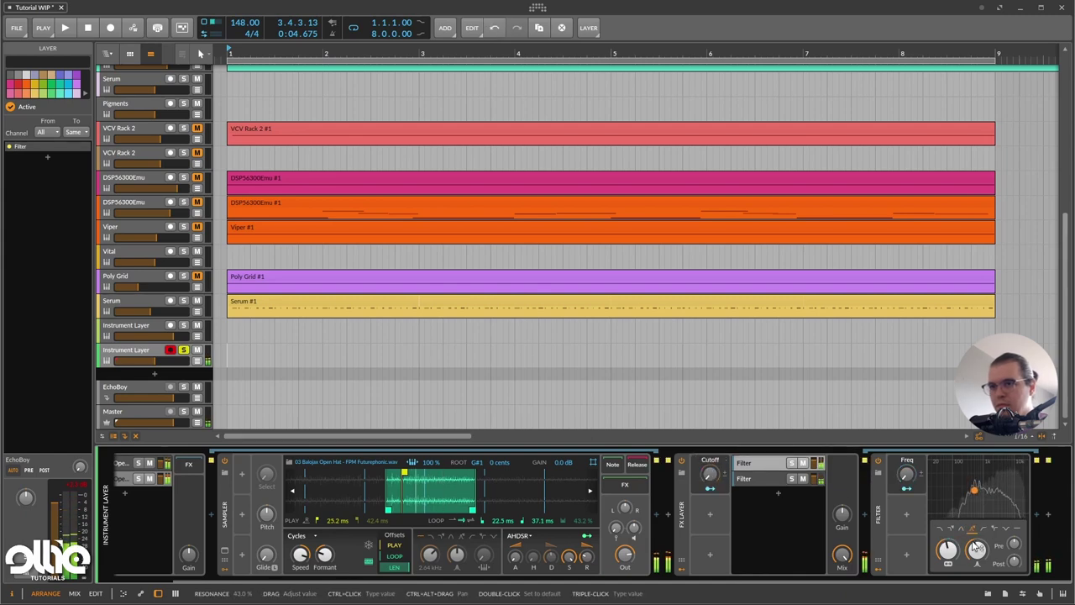
pyautogui.moveTo(976, 543); pyautogui.dragTo(976, 543)
pyautogui.moveTo(712, 478); pyautogui.dragTo(712, 450)
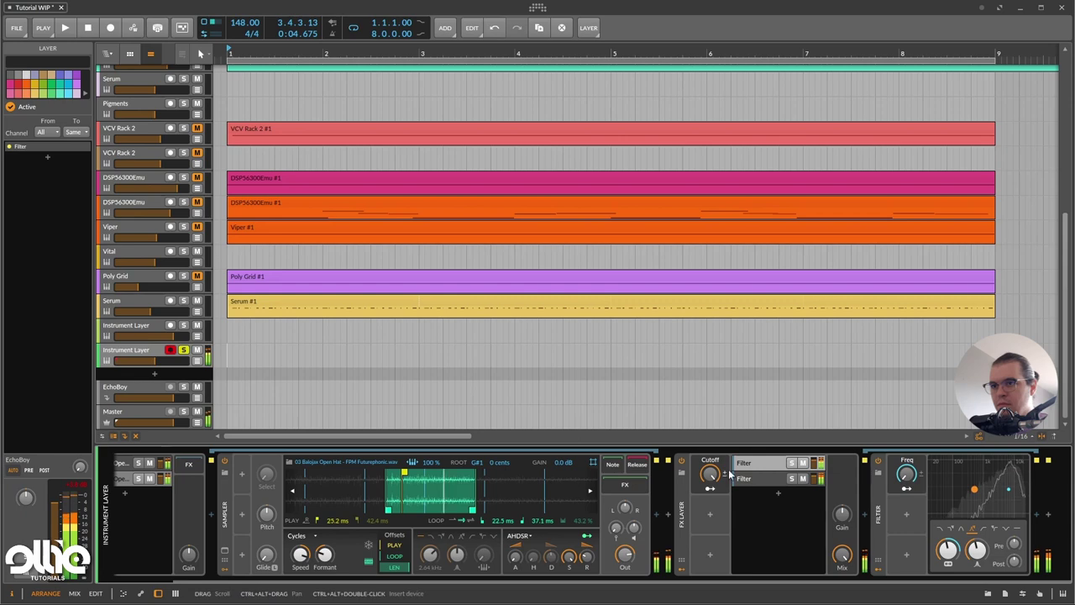
# - Fine-tune how far the Freq macros move the filter frequencies while sweeping the Cutoff macro
pyautogui.click(906, 488)
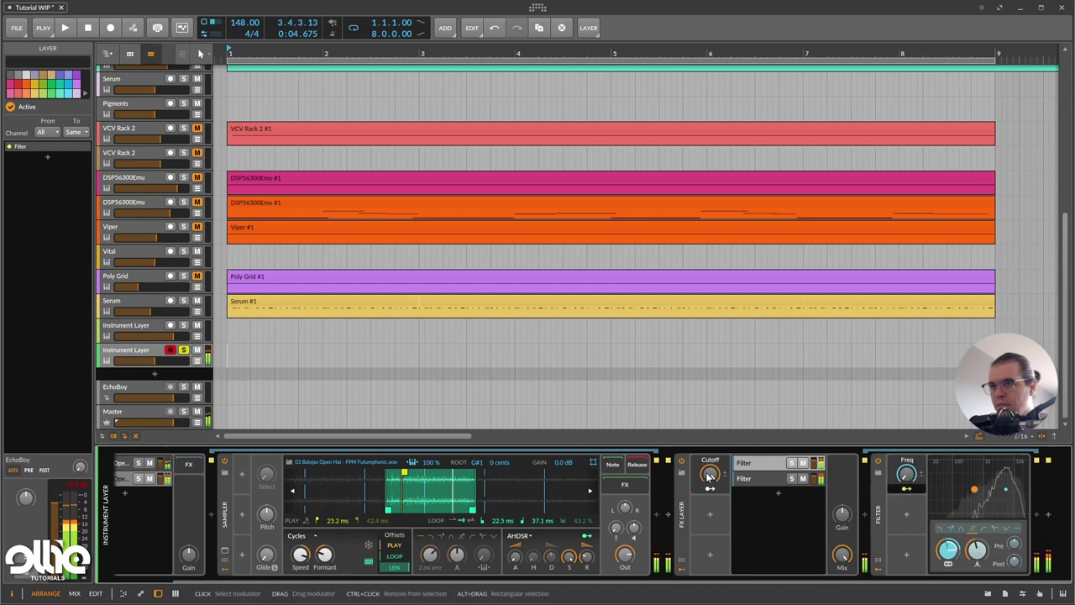
pyautogui.moveTo(708, 477); pyautogui.dragTo(708, 458)
pyautogui.click(907, 488)
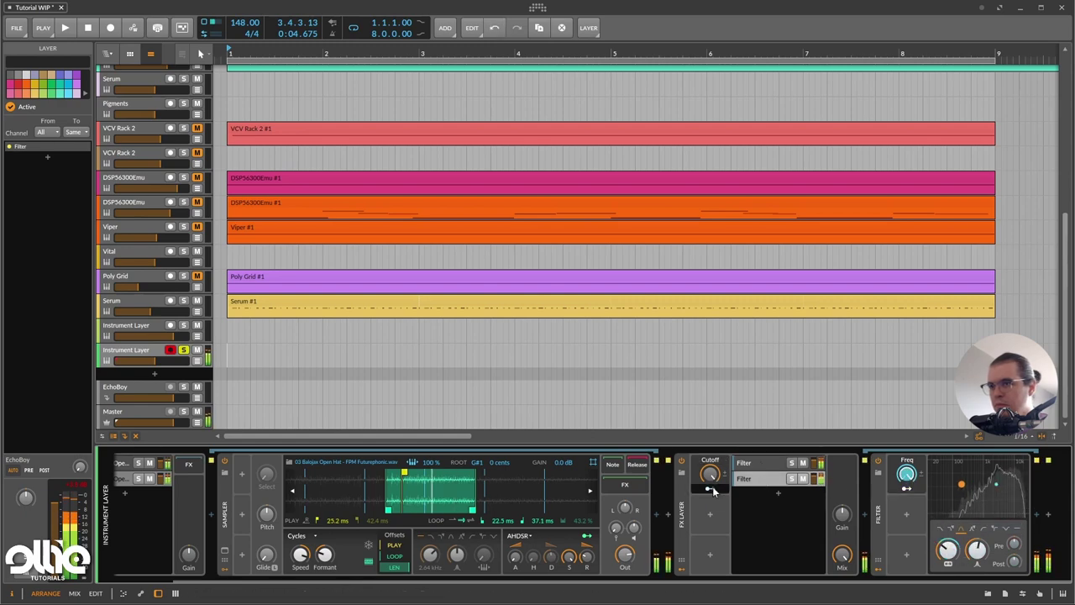
# - Sweep the Cutoff macro up to 100 % and back down to 0 %, fine-tuning the selected Filter in between
pyautogui.moveTo(710, 473); pyautogui.dragTo(710, 463)
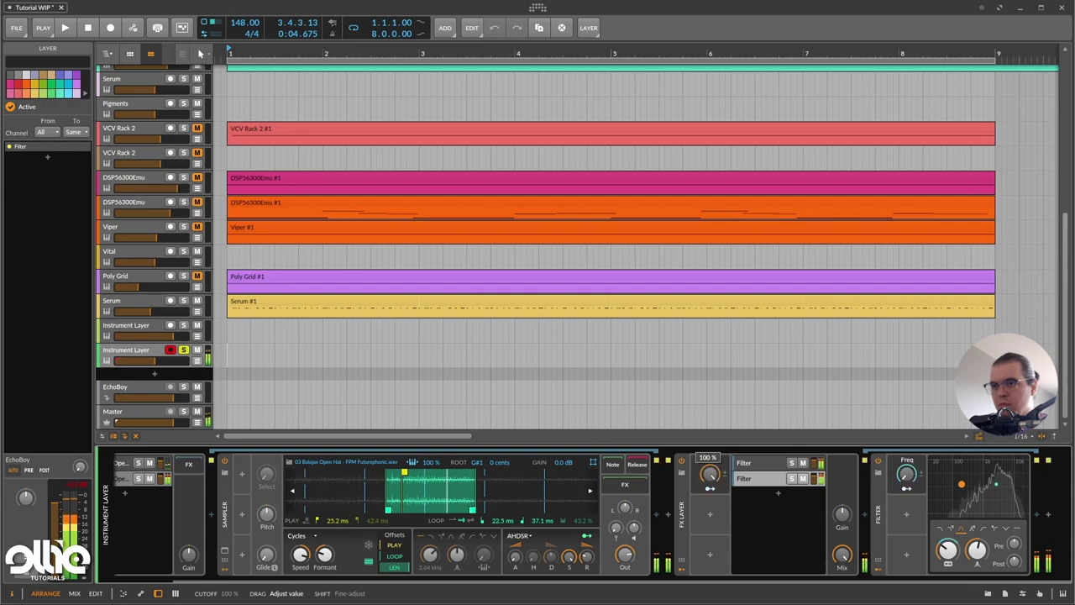
pyautogui.moveTo(948, 550); pyautogui.dragTo(949, 544)
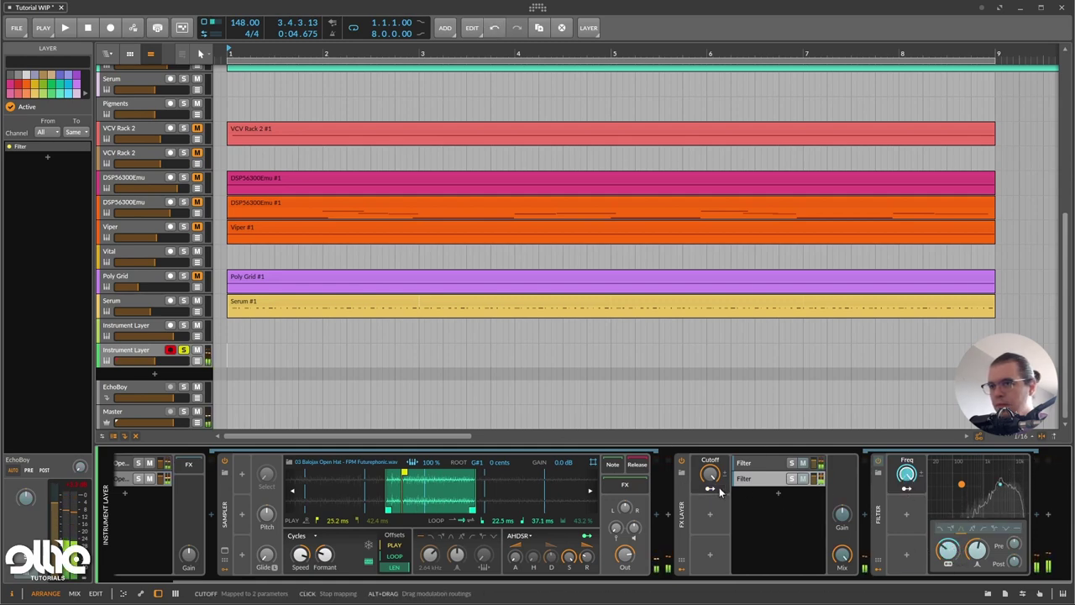
pyautogui.moveTo(711, 476); pyautogui.dragTo(710, 554)
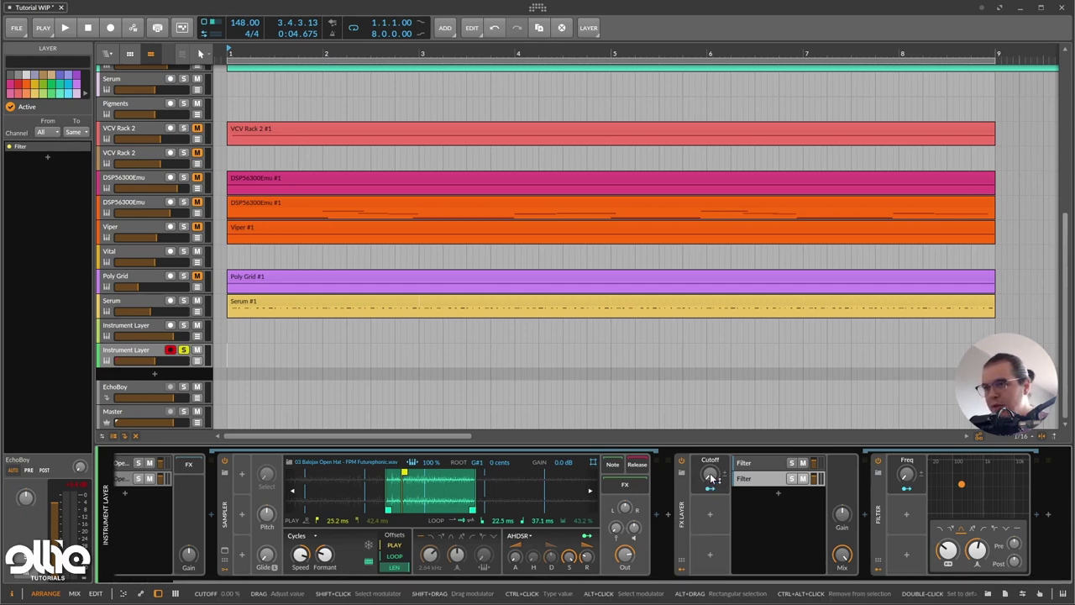
pyautogui.moveTo(710, 473)
pyautogui.mouseDown()
pyautogui.moveTo(710, 454)
pyautogui.moveTo(710, 493)
pyautogui.mouseUp()
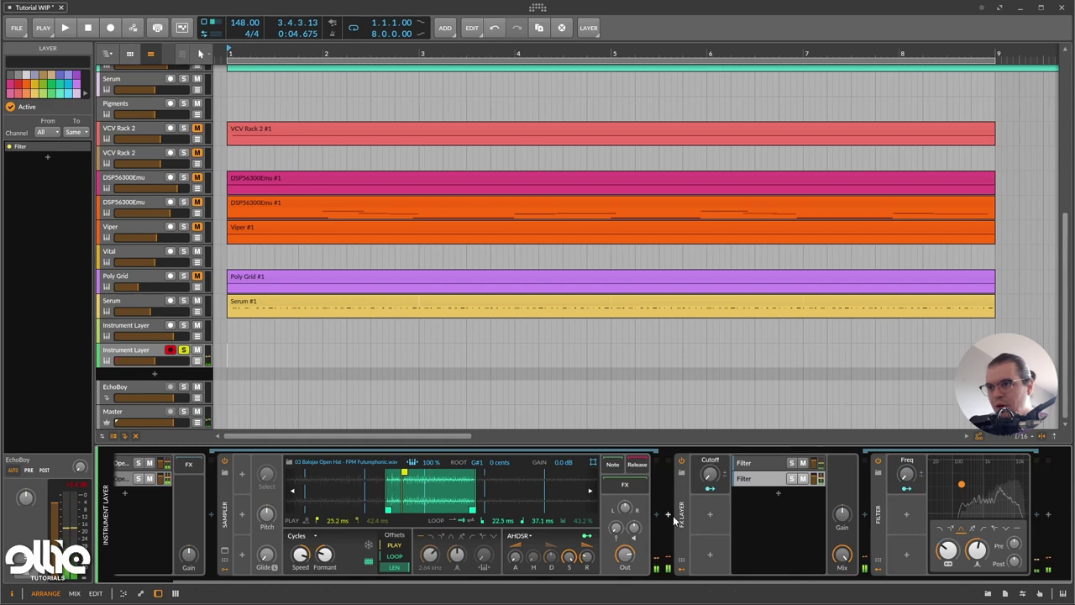
# - Insert a Ring-Mod device before the FX Layer and set its oscillator frequency to 2.66 Hz
pyautogui.click(669, 515)
pyautogui.write('ring')
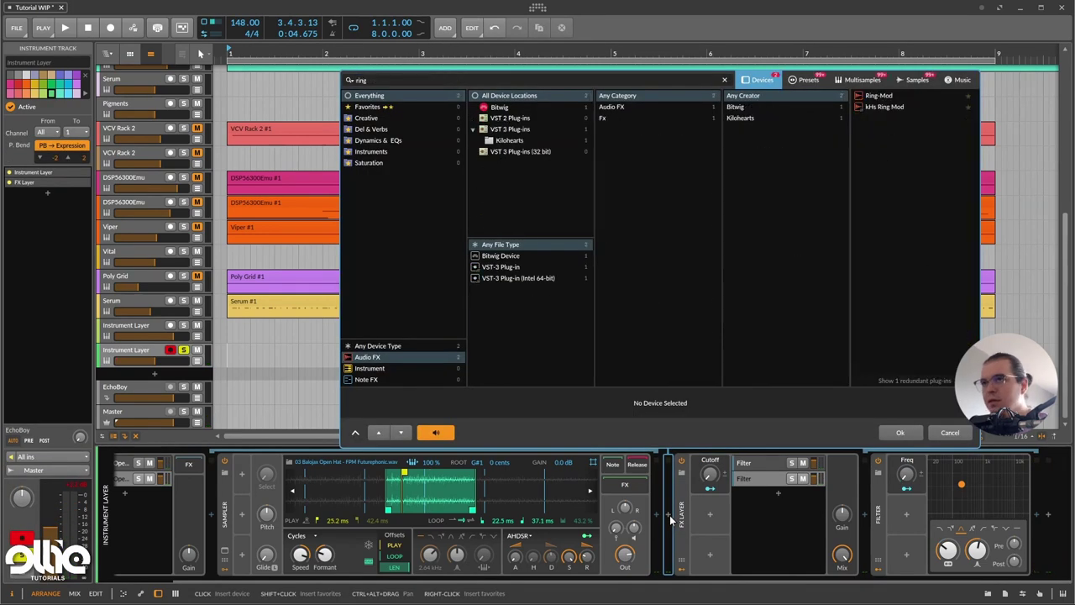
pyautogui.doubleClick(879, 96)
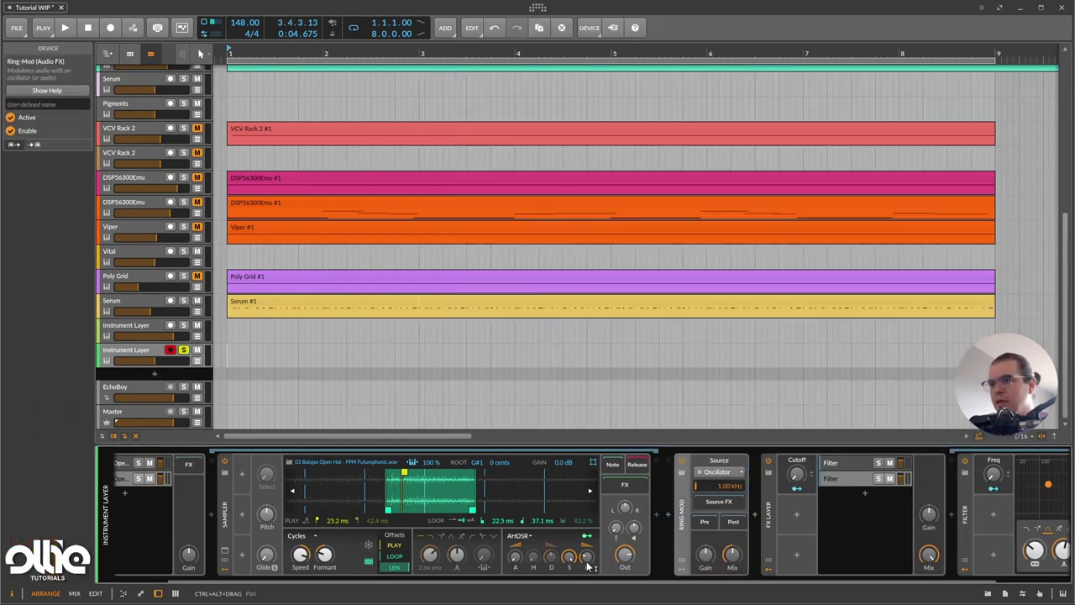
pyautogui.moveTo(718, 580); pyautogui.dragTo(794, 580)
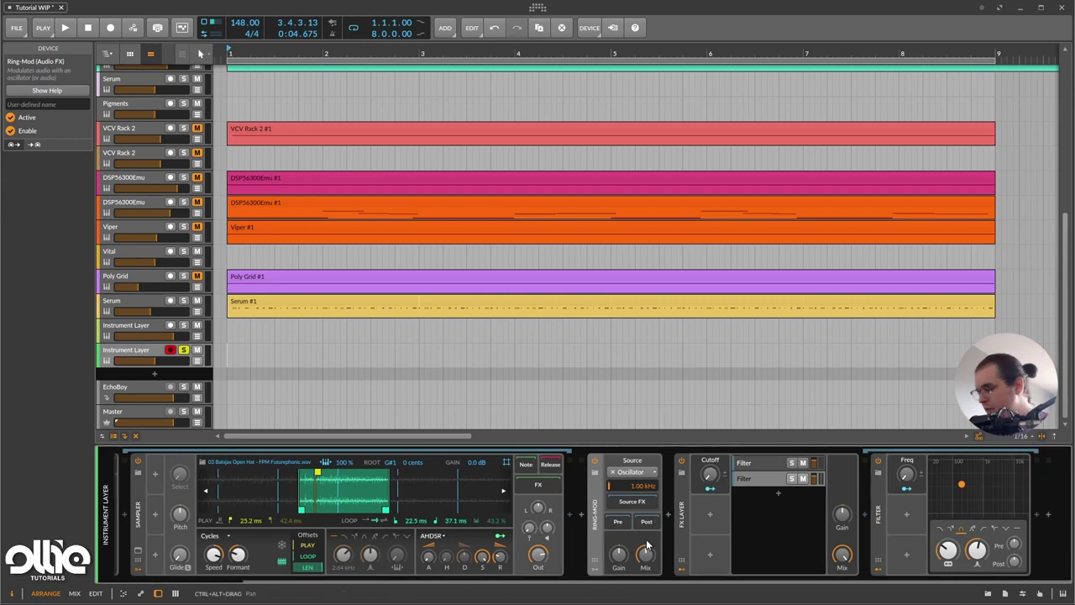
pyautogui.moveTo(632, 485); pyautogui.dragTo(631, 512)
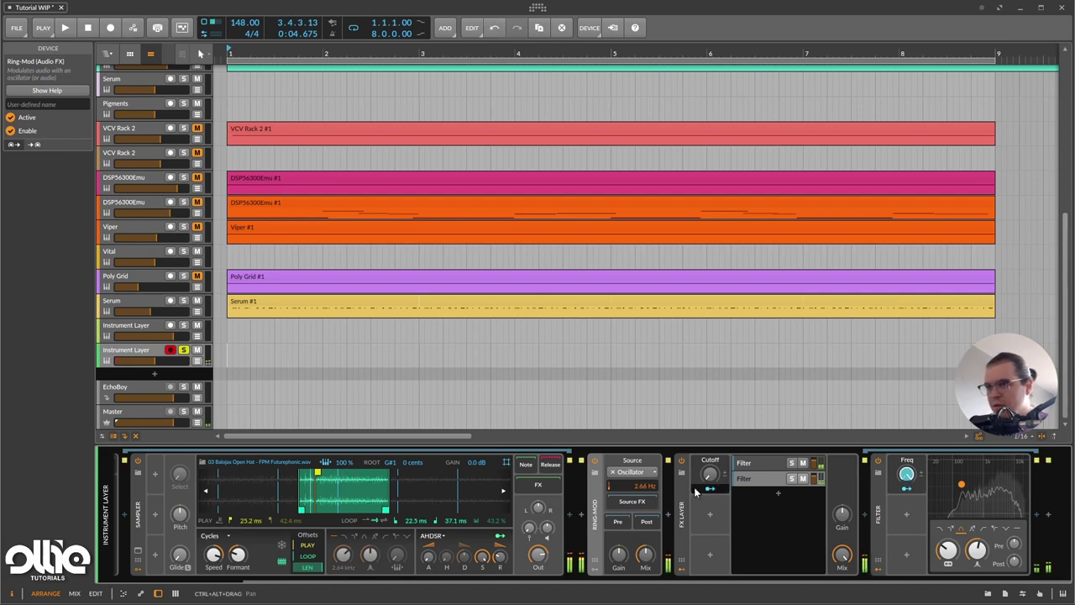
# - Test the Ring-Mod while sweeping Cutoff, then bypass the FX Layer and lower the Ring-Mod oscillator frequency to 1.12 Hz
pyautogui.moveTo(710, 475); pyautogui.dragTo(710, 459)
pyautogui.moveTo(639, 485)
pyautogui.mouseDown()
pyautogui.moveTo(638, 496)
pyautogui.moveTo(639, 467)
pyautogui.mouseUp()
pyautogui.moveTo(713, 476); pyautogui.dragTo(713, 467)
pyautogui.moveTo(634, 484)
pyautogui.mouseDown()
pyautogui.moveTo(634, 462)
pyautogui.moveTo(635, 504)
pyautogui.moveTo(633, 488)
pyautogui.mouseUp()
pyautogui.click(681, 460)
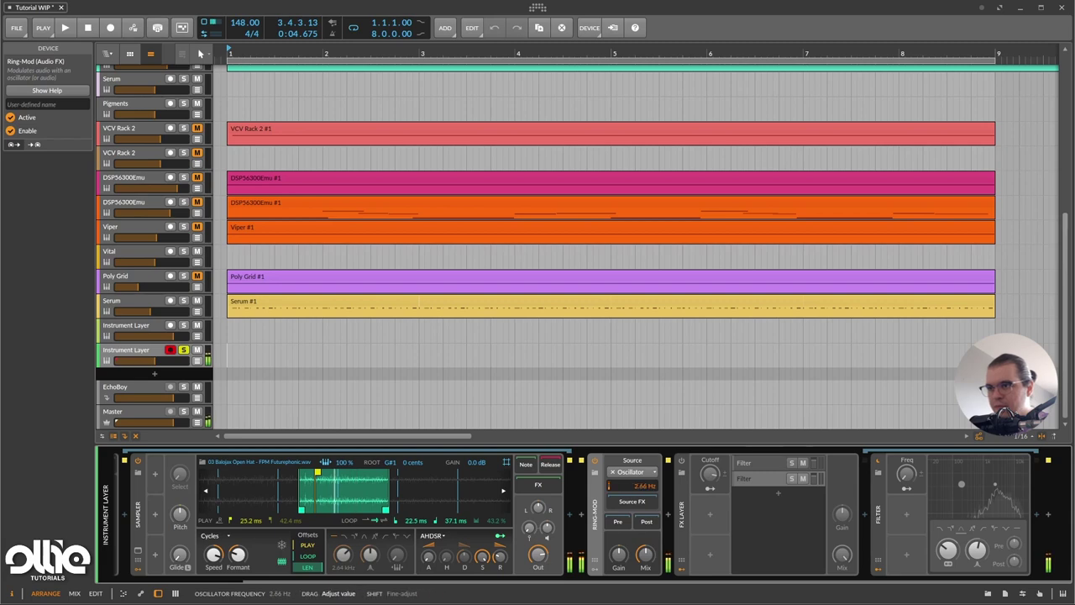
pyautogui.moveTo(633, 488); pyautogui.dragTo(633, 480)
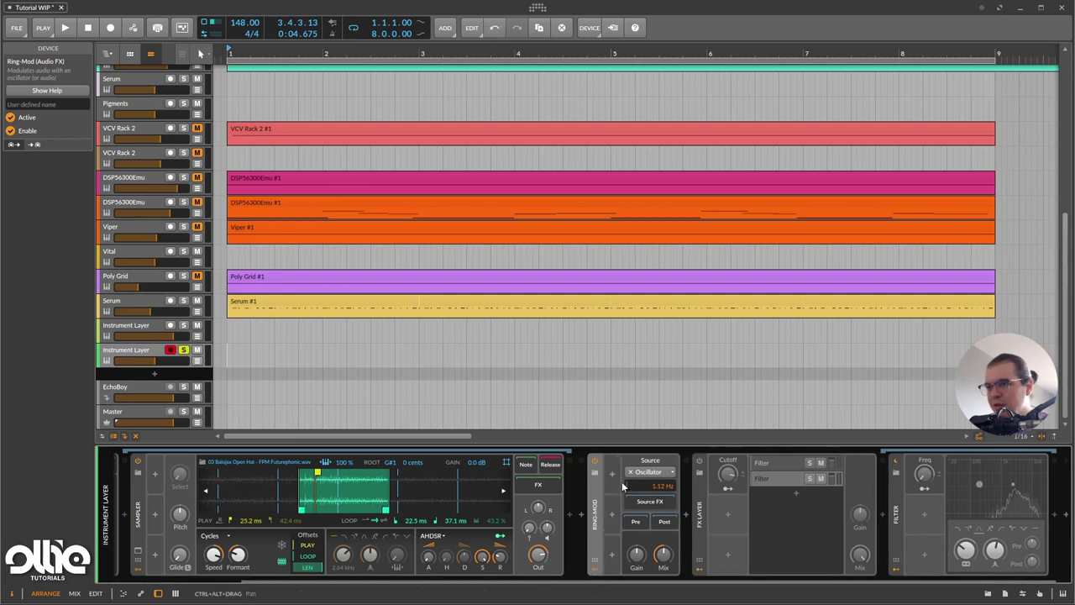
pyautogui.click(616, 484)
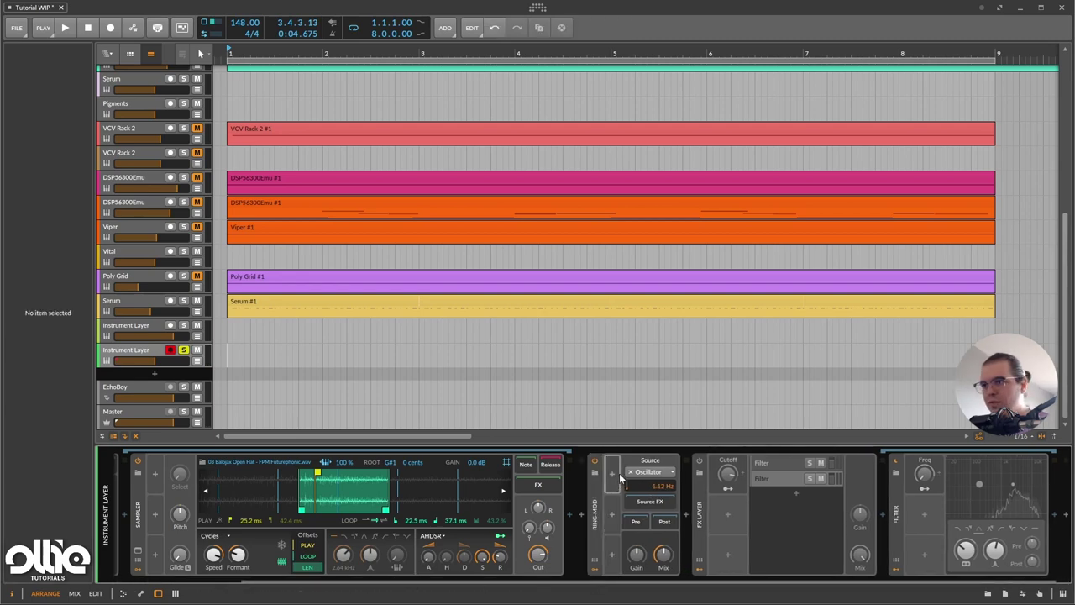
pyautogui.click(619, 476)
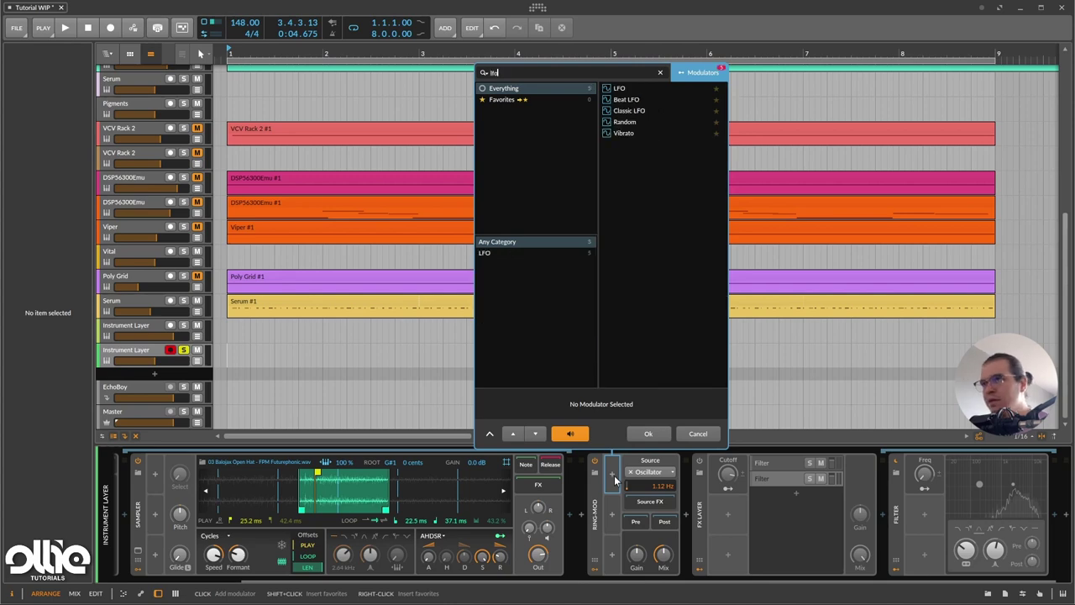
pyautogui.doubleClick(622, 89)
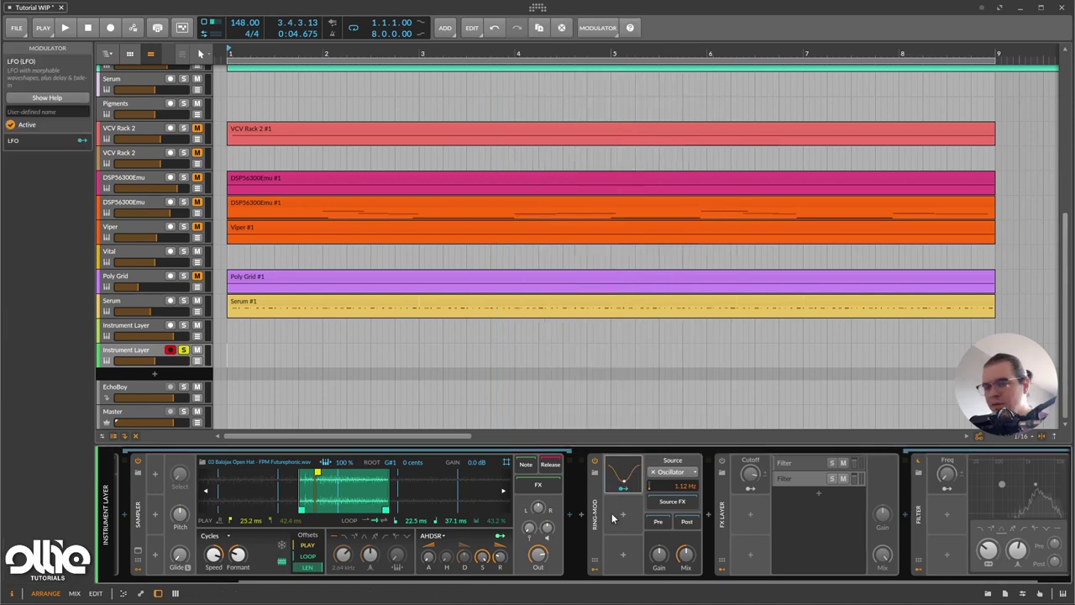
pyautogui.click(626, 477)
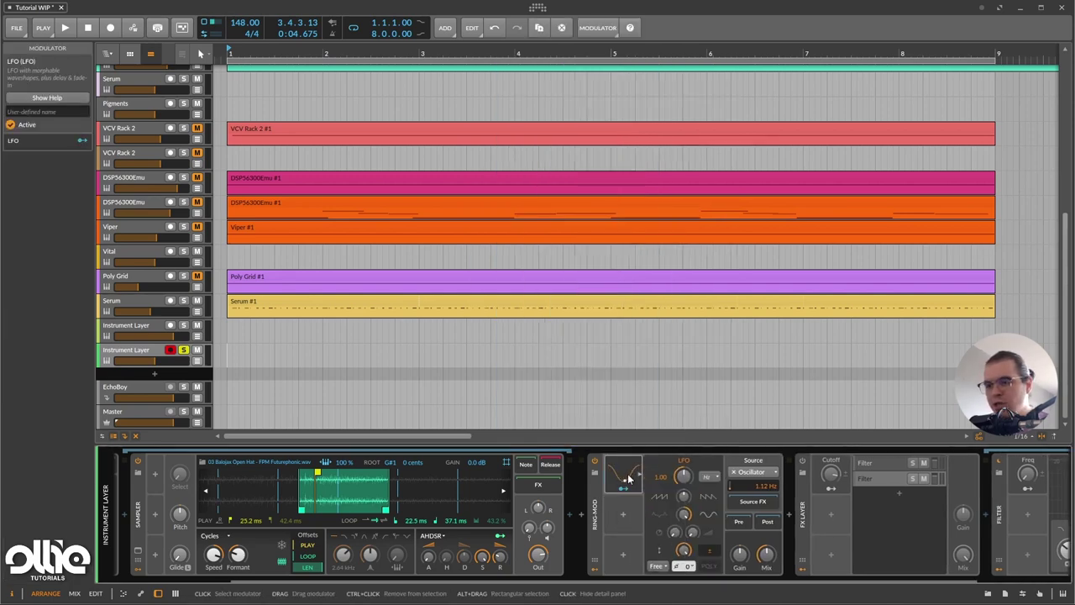
pyautogui.press('Delete')
# - Add a Classic LFO modulator to the Ring-Mod's first modulator slot
pyautogui.click(614, 474)
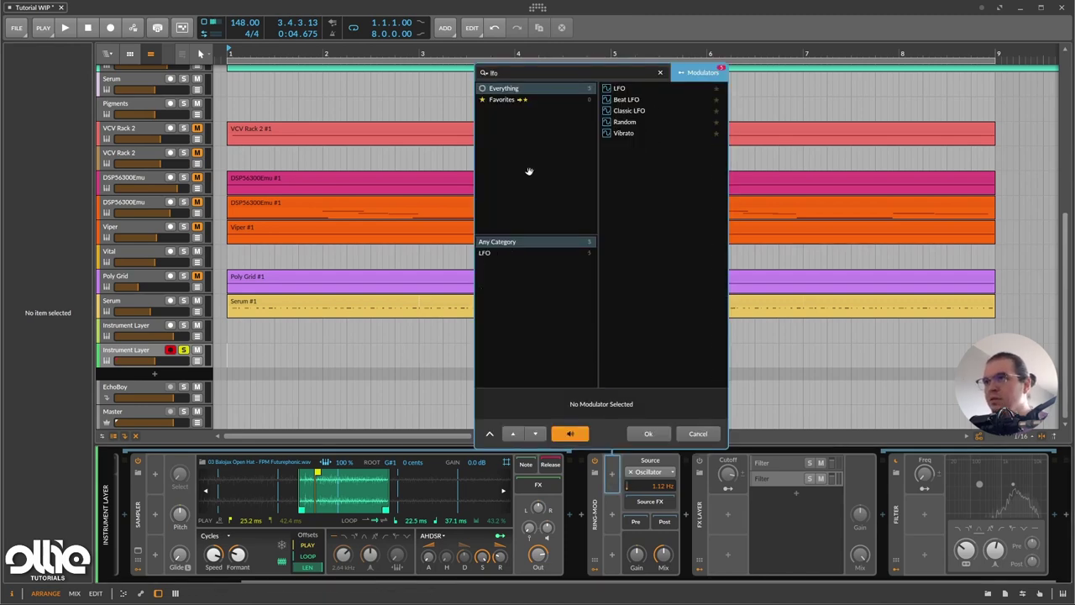
pyautogui.press('Down')
pyautogui.press('Down')
pyautogui.press('Return')
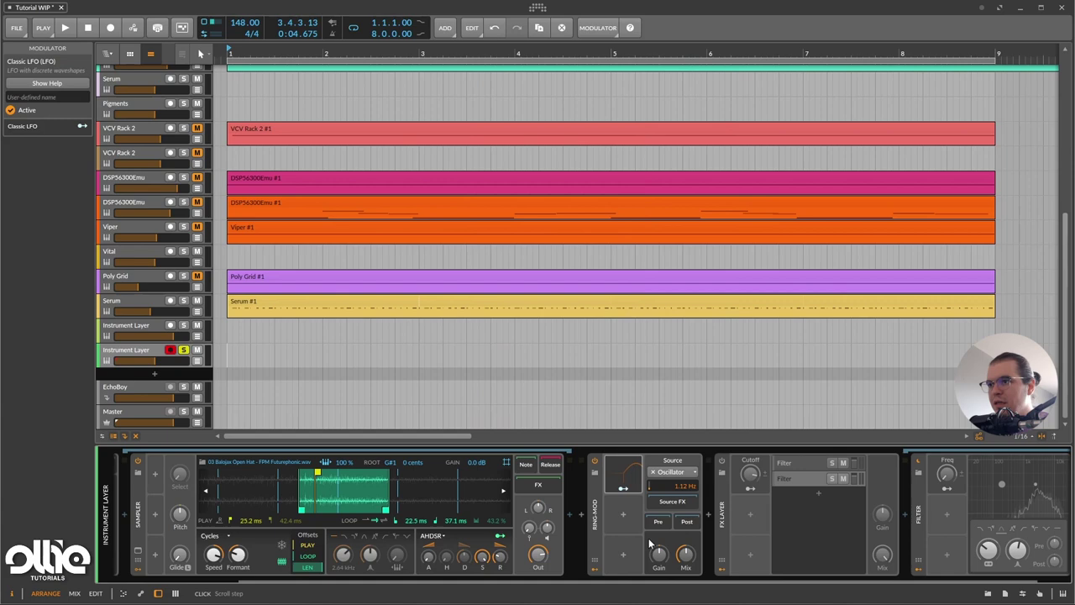
# - Set the Classic LFO's rate to 0.06 Hz and turn off its Bipolar option
pyautogui.click(623, 473)
pyautogui.moveTo(672, 488); pyautogui.dragTo(672, 513)
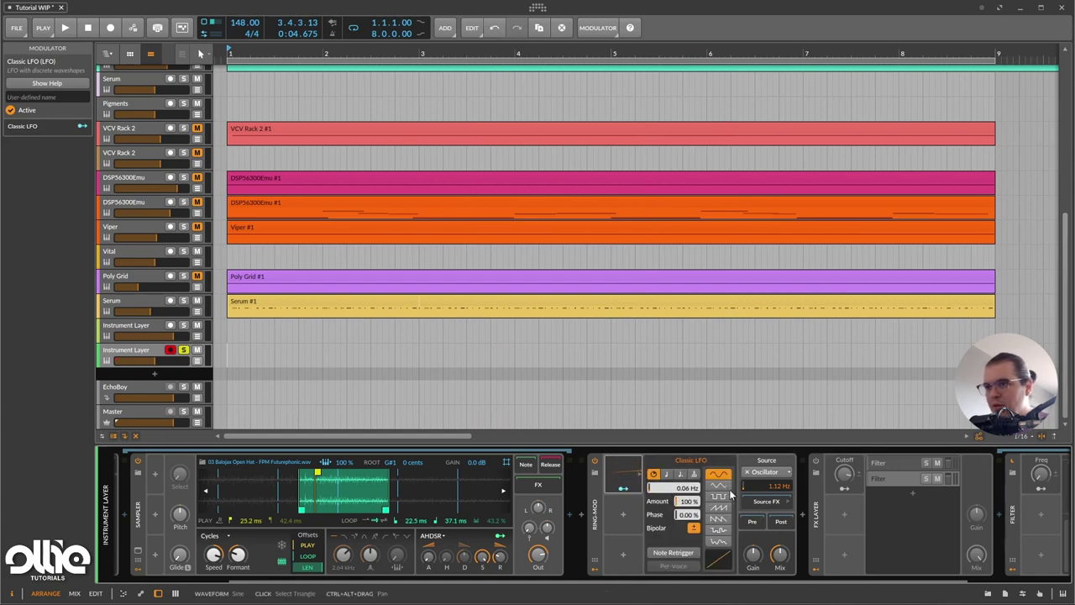
pyautogui.click(694, 527)
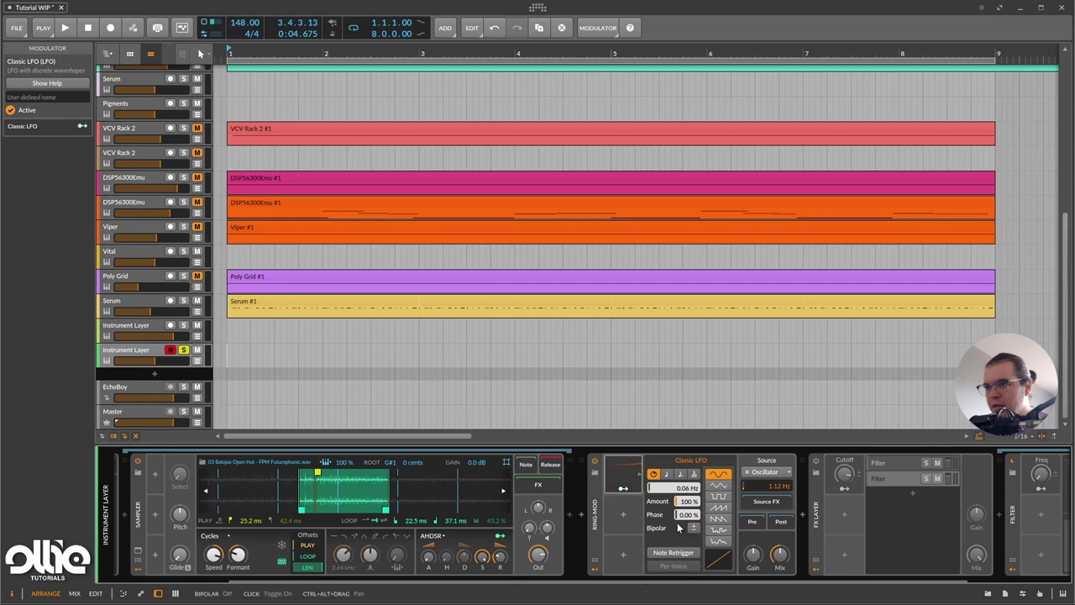
# - Map the Classic LFO to the Ring-Mod frequency by +2.675, with the oscillator at 0.45 Hz and the LFO rate at 0.28 Hz
pyautogui.moveTo(626, 489); pyautogui.dragTo(766, 483)
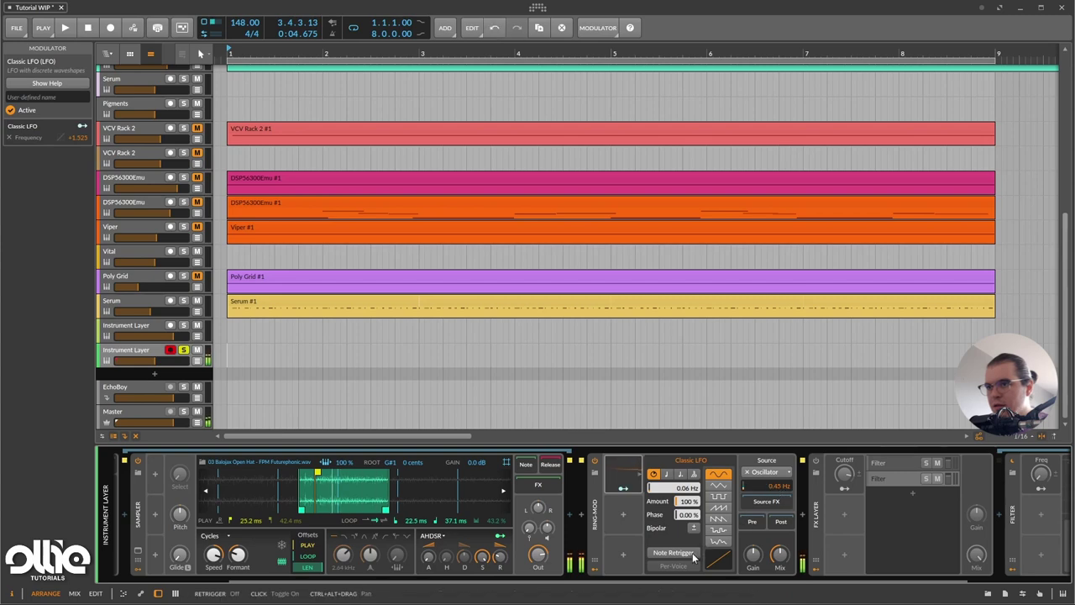
pyautogui.click(623, 489)
pyautogui.moveTo(762, 489); pyautogui.dragTo(762, 472)
pyautogui.moveTo(620, 492); pyautogui.dragTo(623, 488)
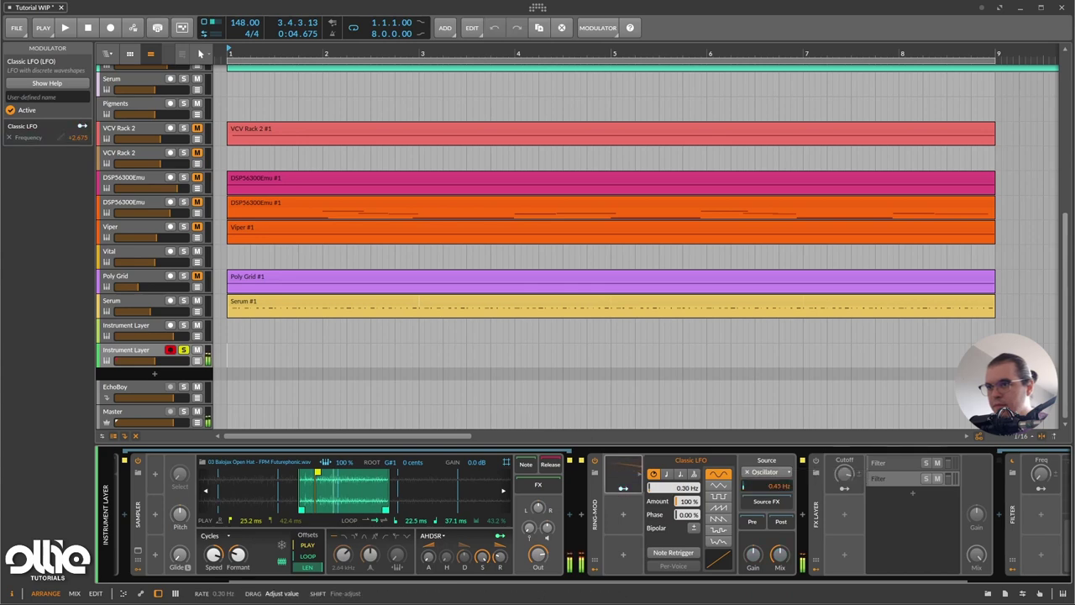
pyautogui.moveTo(622, 488); pyautogui.dragTo(623, 487)
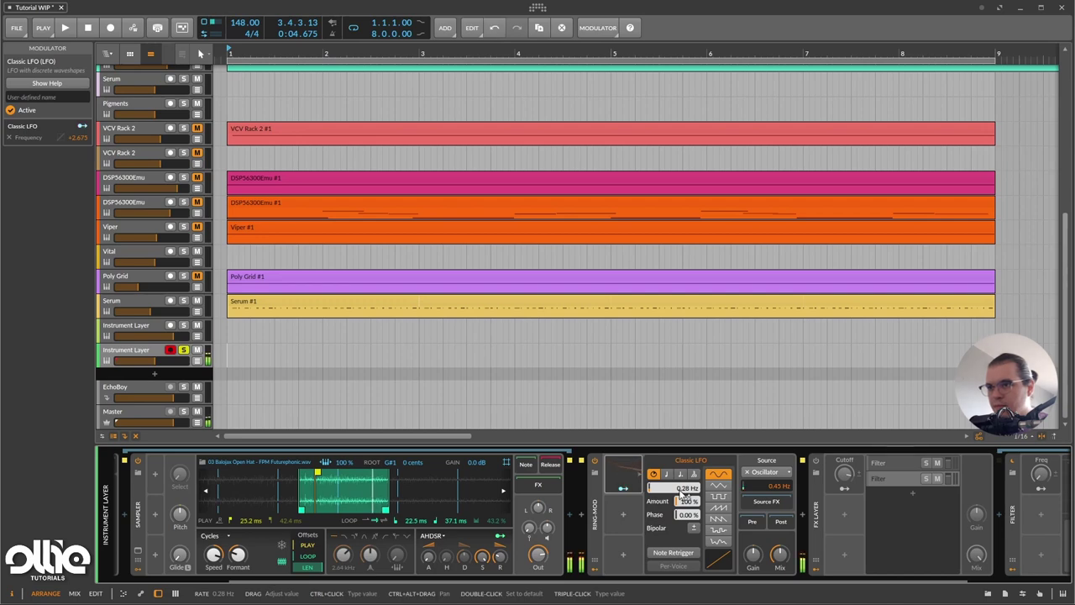
# - Add a Random modulator to the Ring-Mod and map it to the Classic LFO's rate with an amount of +0.278
pyautogui.click(613, 521)
pyautogui.click(626, 521)
pyautogui.write('ran')
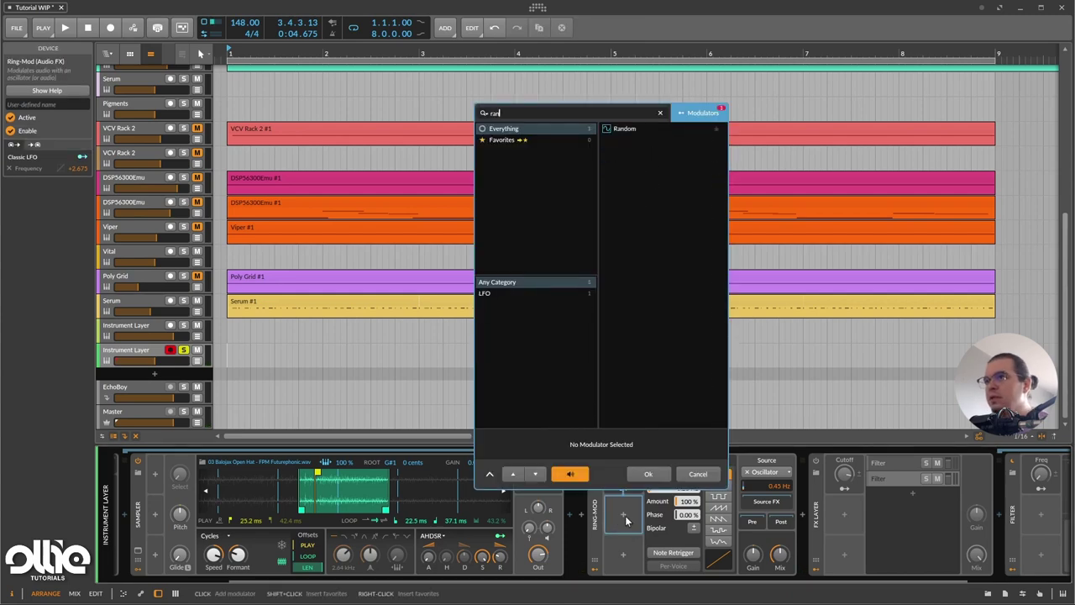
pyautogui.doubleClick(661, 128)
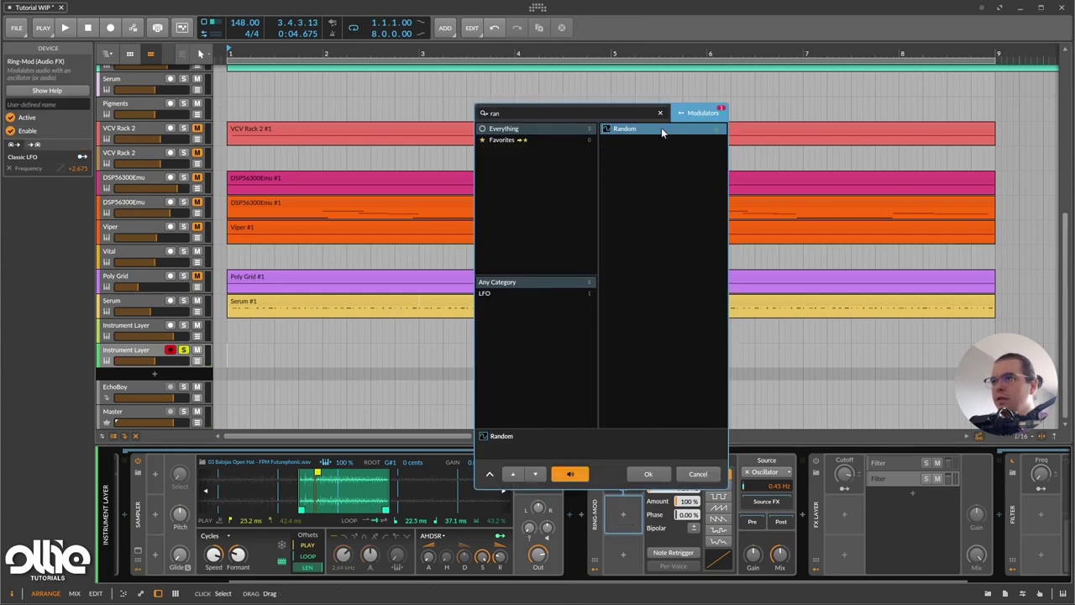
pyautogui.click(624, 528)
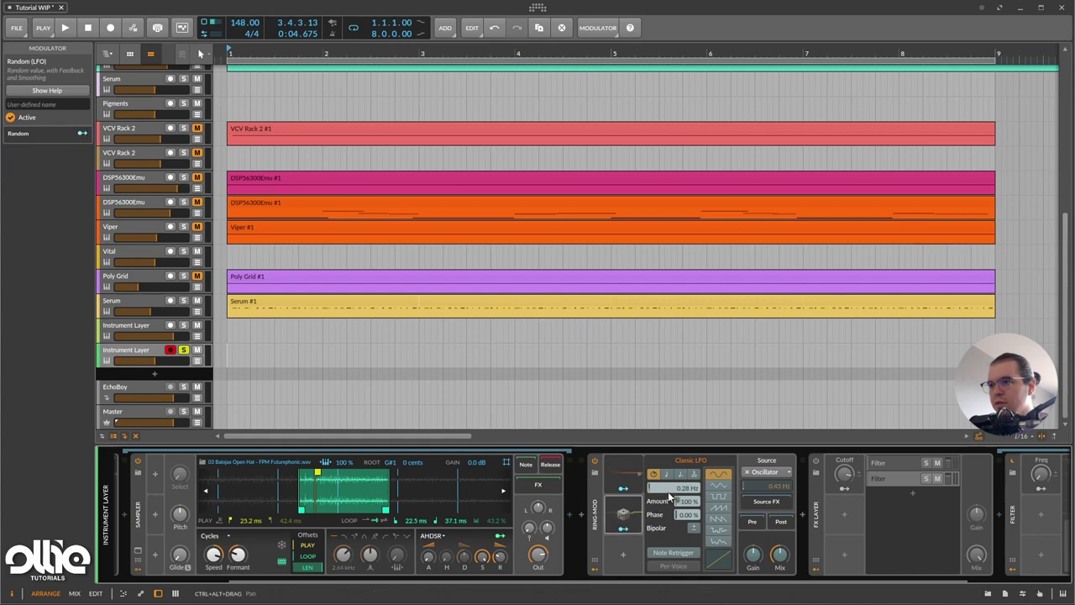
pyautogui.moveTo(671, 489); pyautogui.dragTo(670, 464)
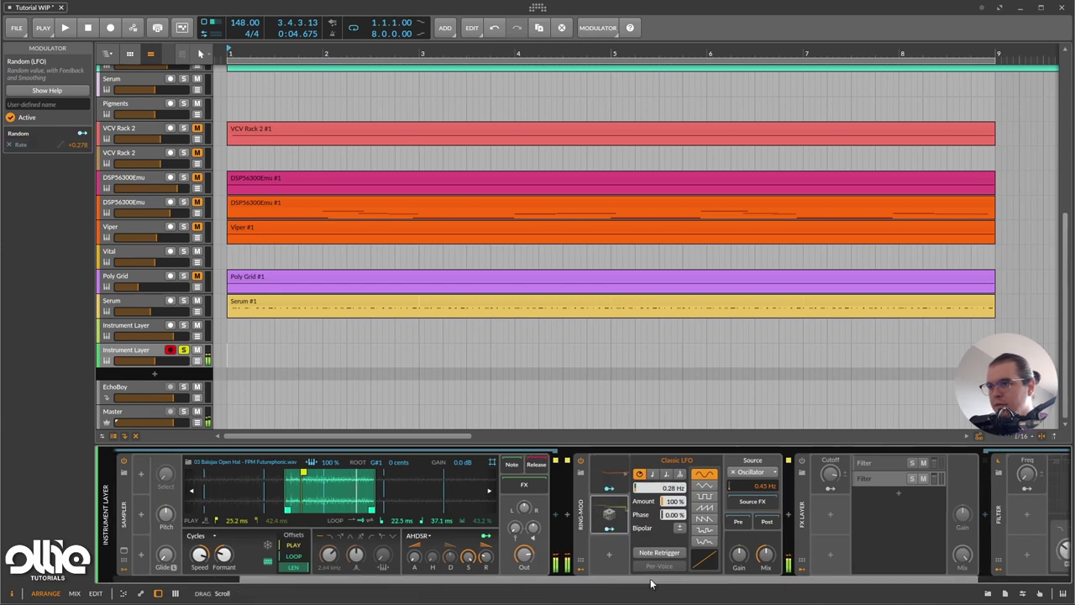
# - Re-enable the FX Layer, hide the Ring-Mod's modulators and sweep the Cutoff macro down from 100 %
pyautogui.hscroll(2, 663, 546)
pyautogui.moveTo(733, 561); pyautogui.dragTo(724, 509)
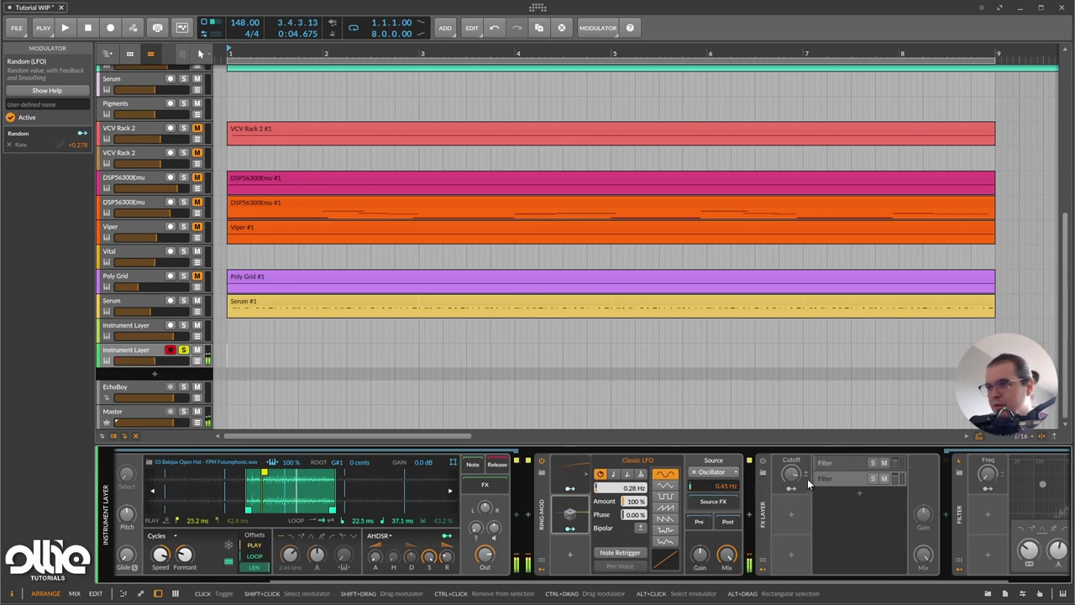
pyautogui.click(541, 568)
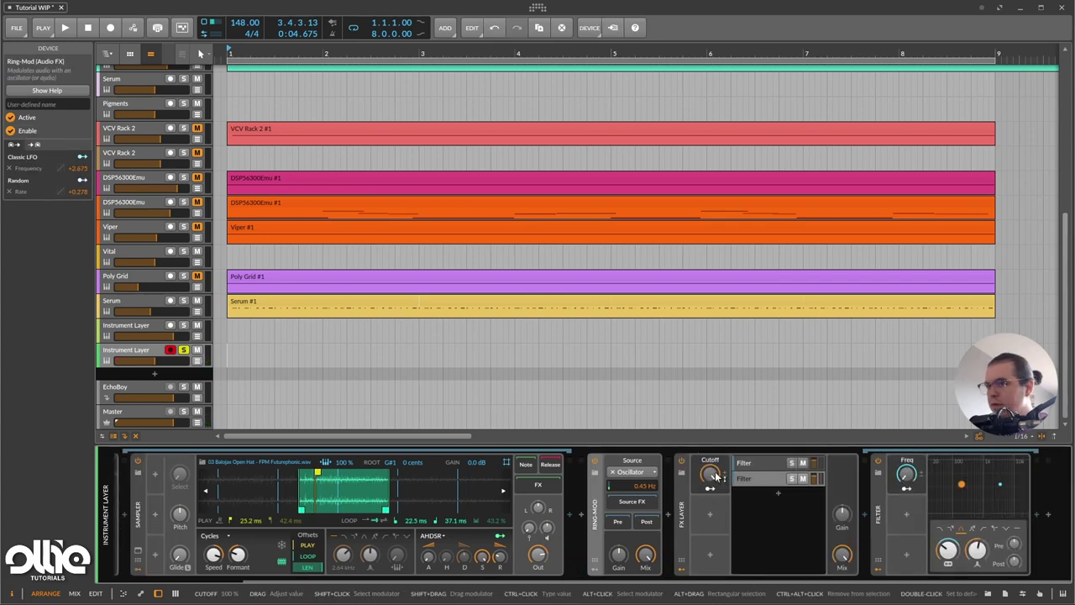
pyautogui.moveTo(715, 476); pyautogui.dragTo(704, 593)
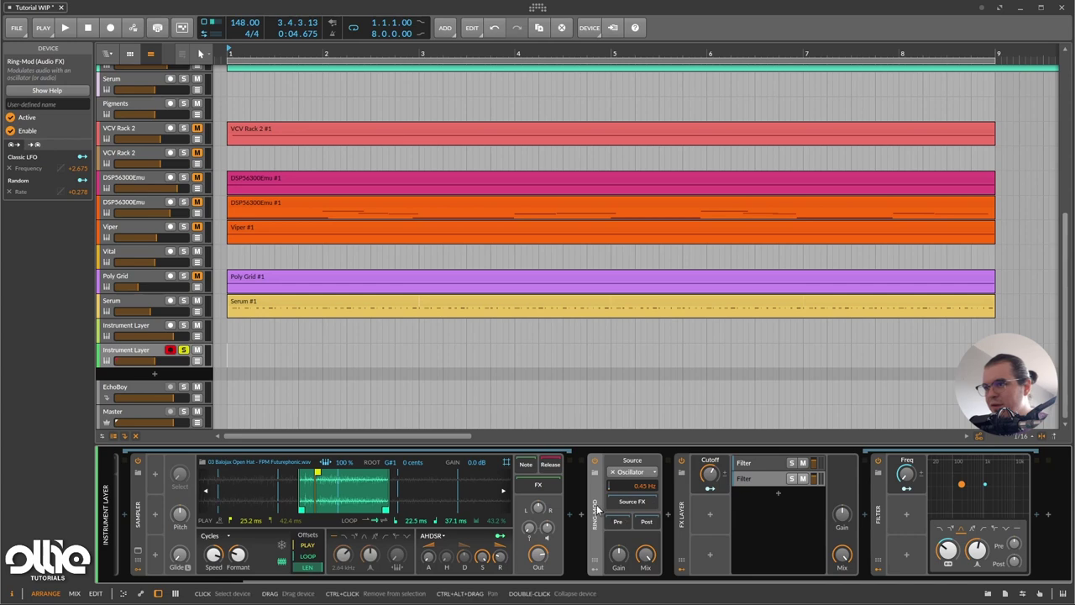
# - Collapse the Ring-Mod and the nested Instrument Layer in the device chain
pyautogui.doubleClick(597, 506)
pyautogui.doubleClick(199, 499)
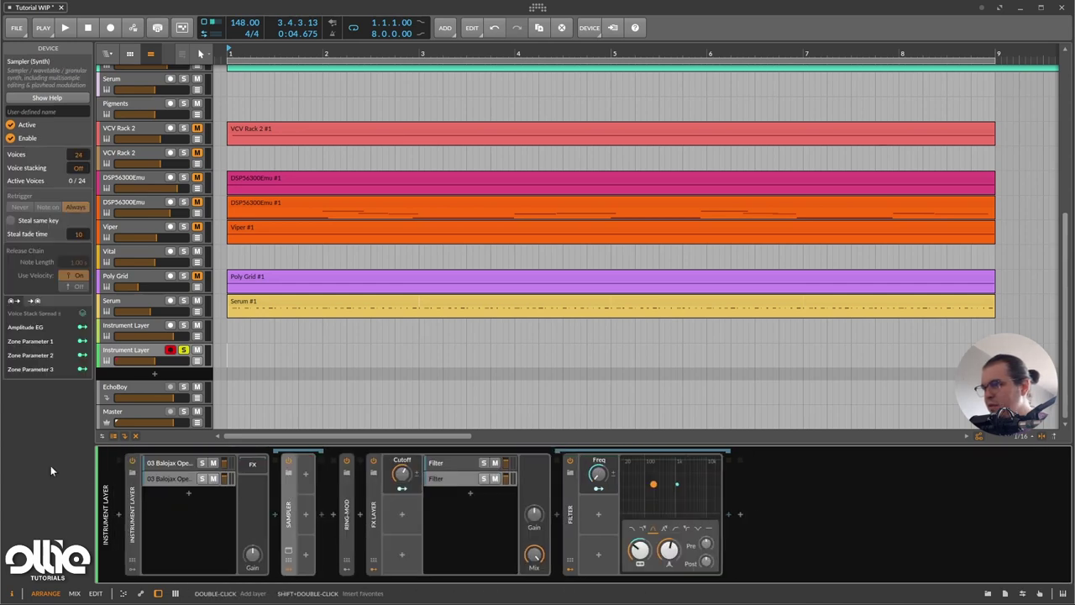
pyautogui.press('Delete')
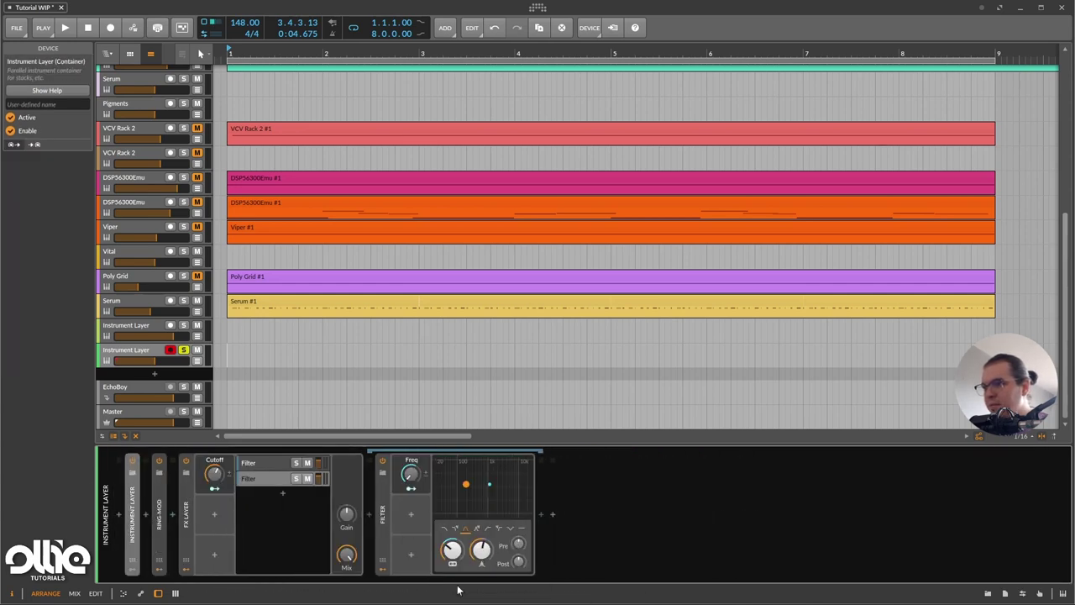
# - Rename the duplicated Filter layer as Filter 2 and set the filters of both layers to Band-pass (4-pole) mode
pyautogui.click(255, 480)
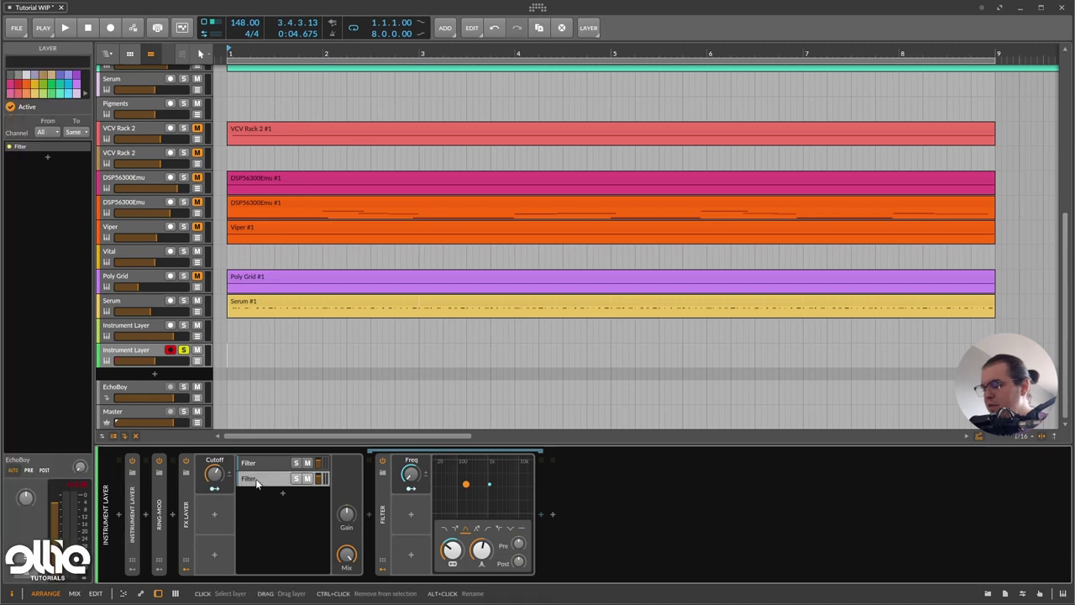
pyautogui.doubleClick(256, 481)
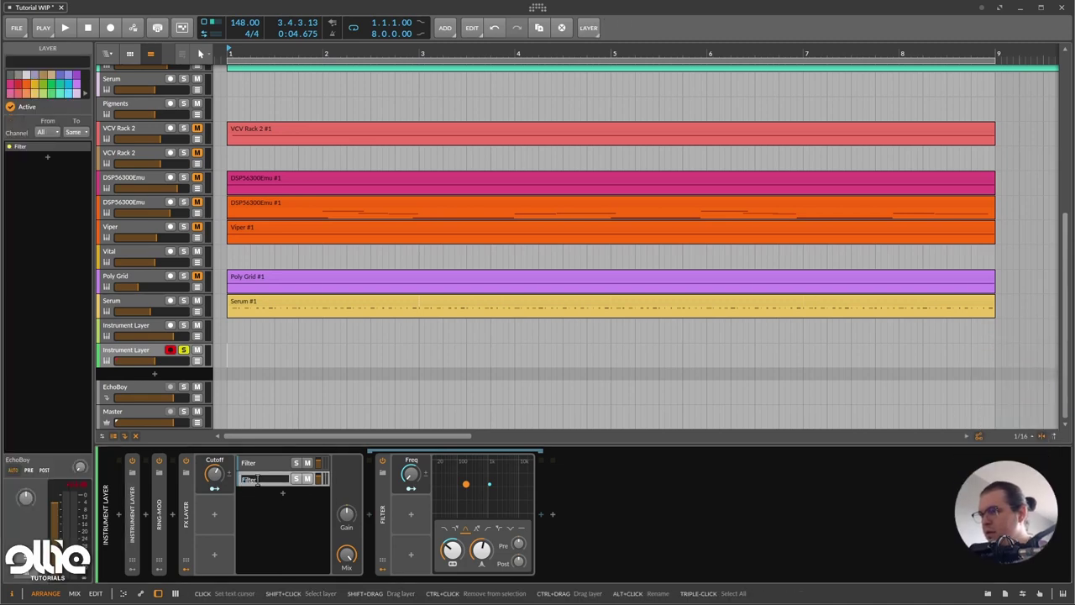
pyautogui.write('2')
pyautogui.press('Return')
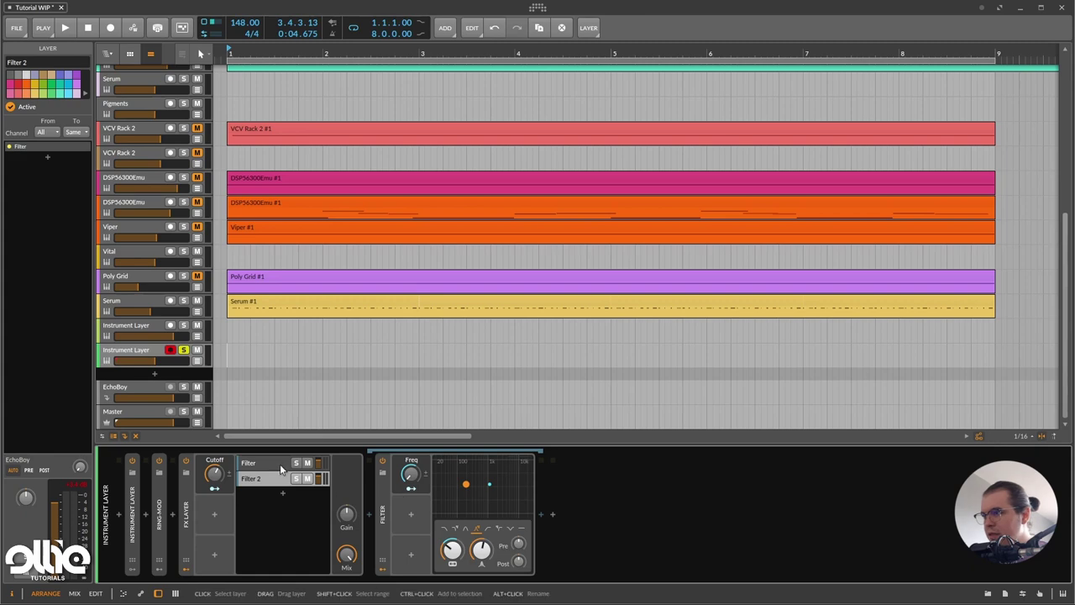
pyautogui.click(280, 464)
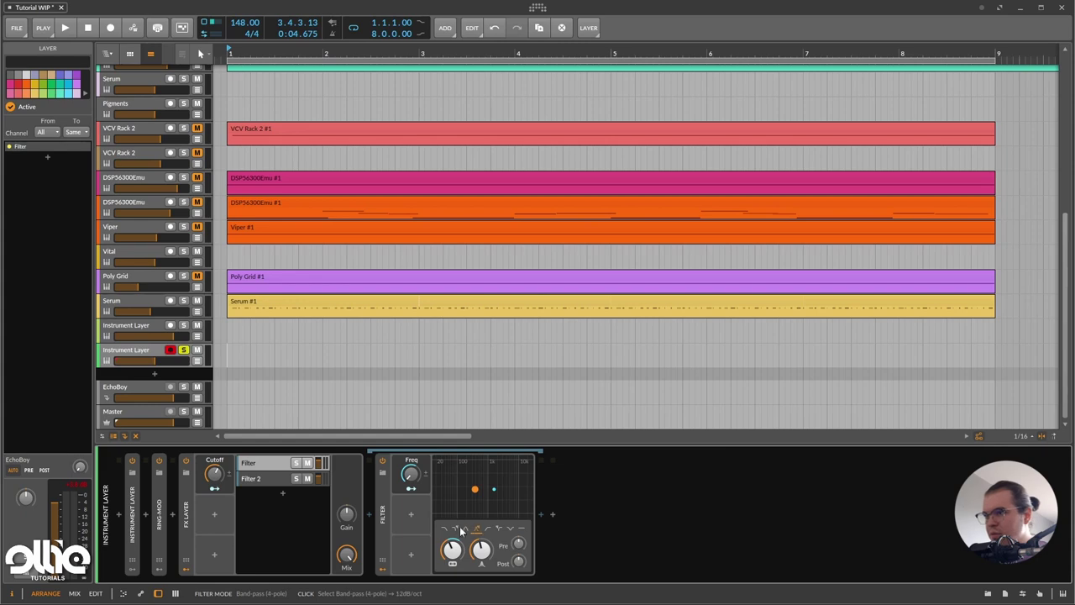
pyautogui.click(267, 480)
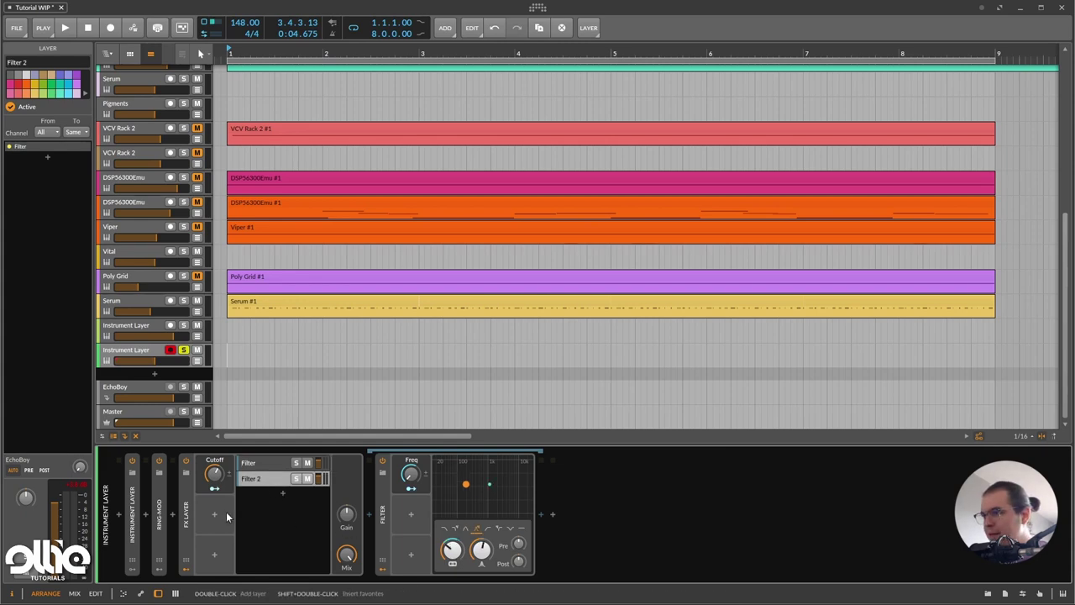
# - Fine-tune the frequencies of the FX Layer's parallel filters and raise the Cutoff macro to its maximum
pyautogui.moveTo(214, 474)
pyautogui.mouseDown()
pyautogui.moveTo(214, 490)
pyautogui.moveTo(214, 428)
pyautogui.moveTo(214, 480)
pyautogui.mouseUp()
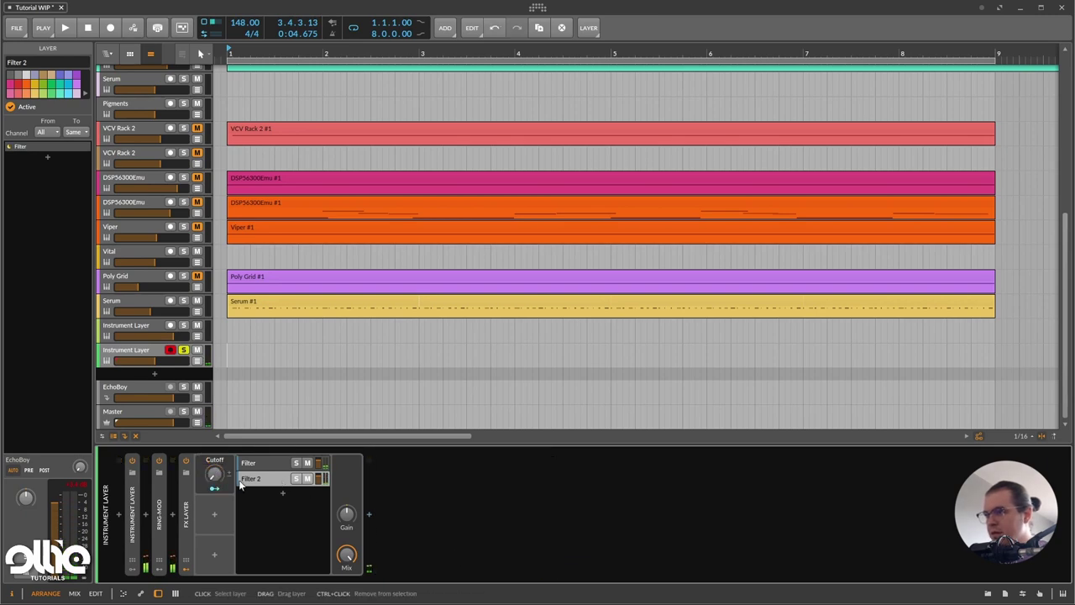
pyautogui.moveTo(452, 549); pyautogui.dragTo(451, 541)
pyautogui.moveTo(214, 474)
pyautogui.mouseDown()
pyautogui.moveTo(214, 488)
pyautogui.moveTo(214, 459)
pyautogui.mouseUp()
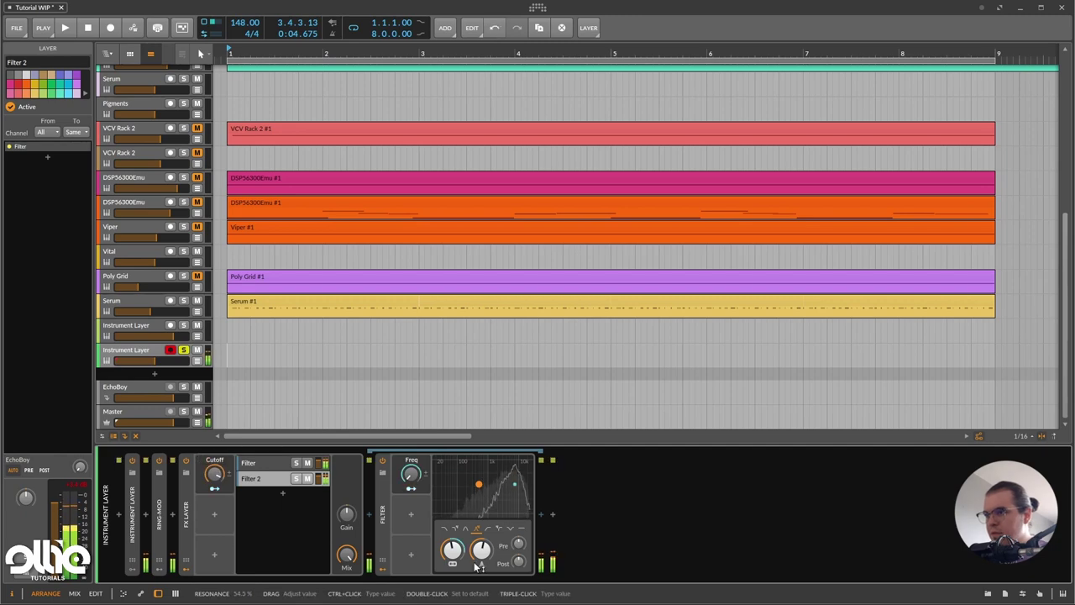
pyautogui.moveTo(453, 550); pyautogui.dragTo(453, 555)
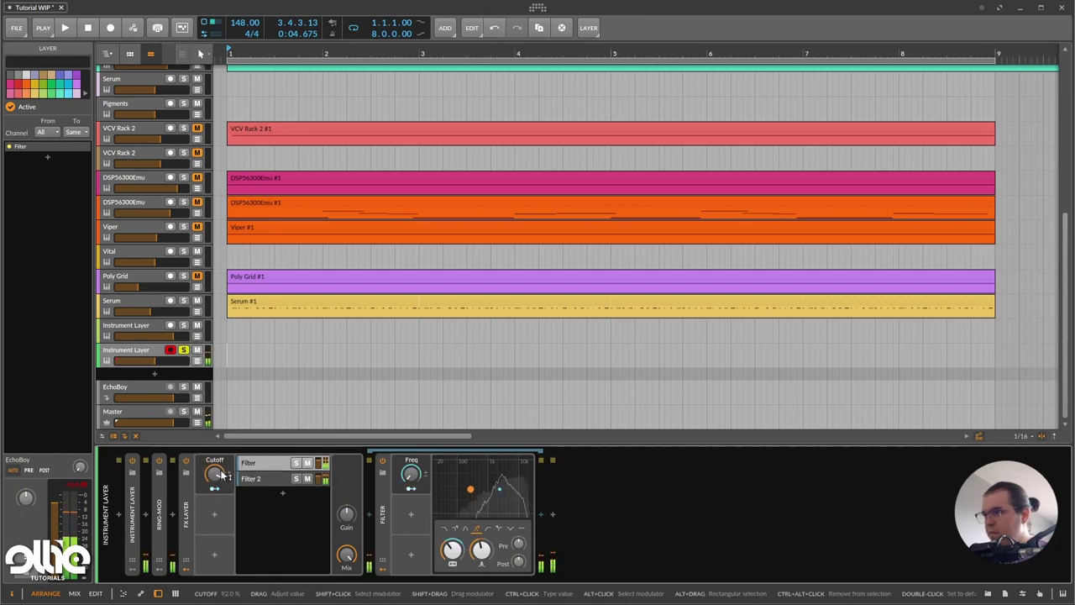
pyautogui.moveTo(228, 474); pyautogui.dragTo(214, 452)
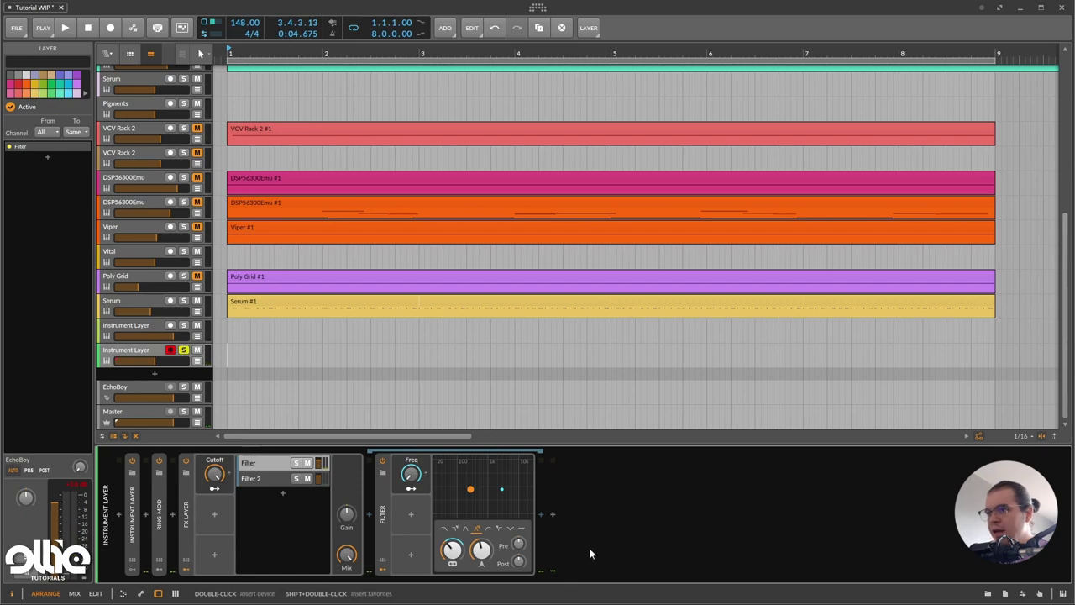
# - Insert a Resonator Bank after the FX Layer, adjust its global controls and lower the Cutoff macro to around the middle
pyautogui.click(547, 514)
pyautogui.write('reson')
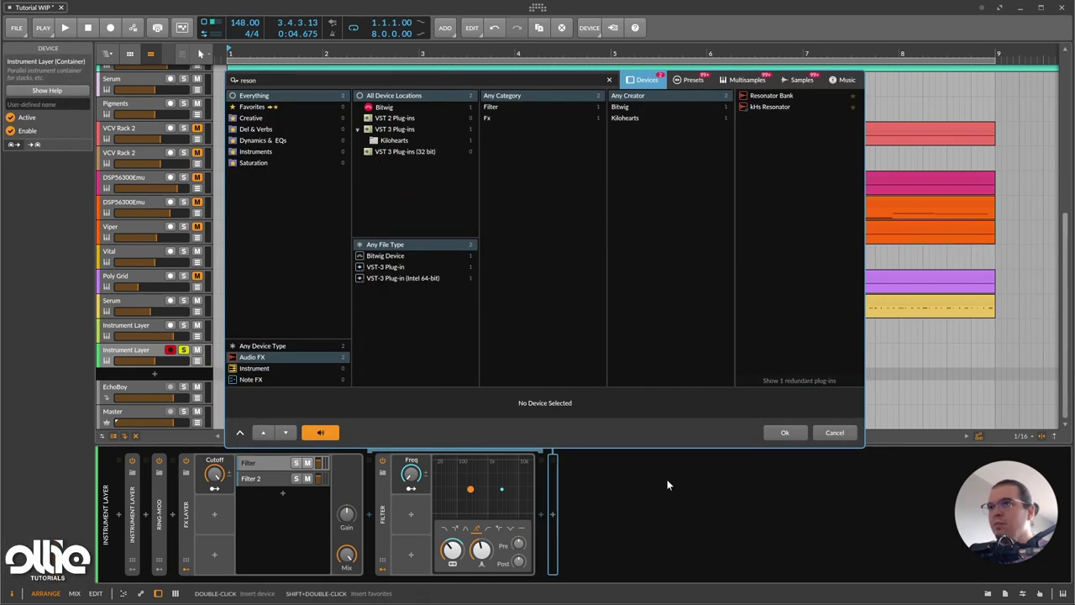
pyautogui.press('Return')
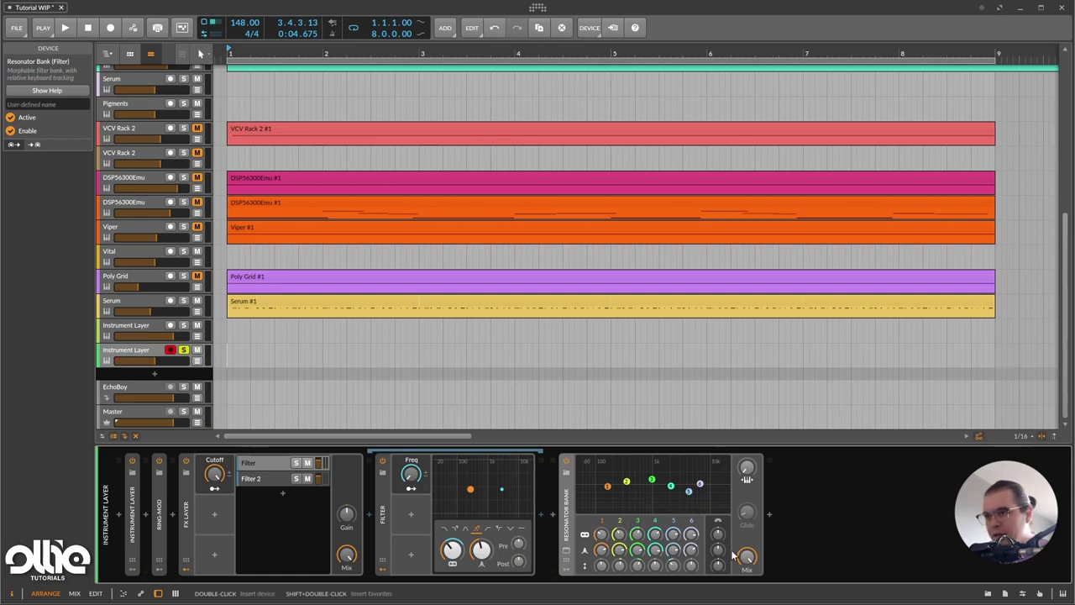
pyautogui.moveTo(690, 549); pyautogui.dragTo(720, 572)
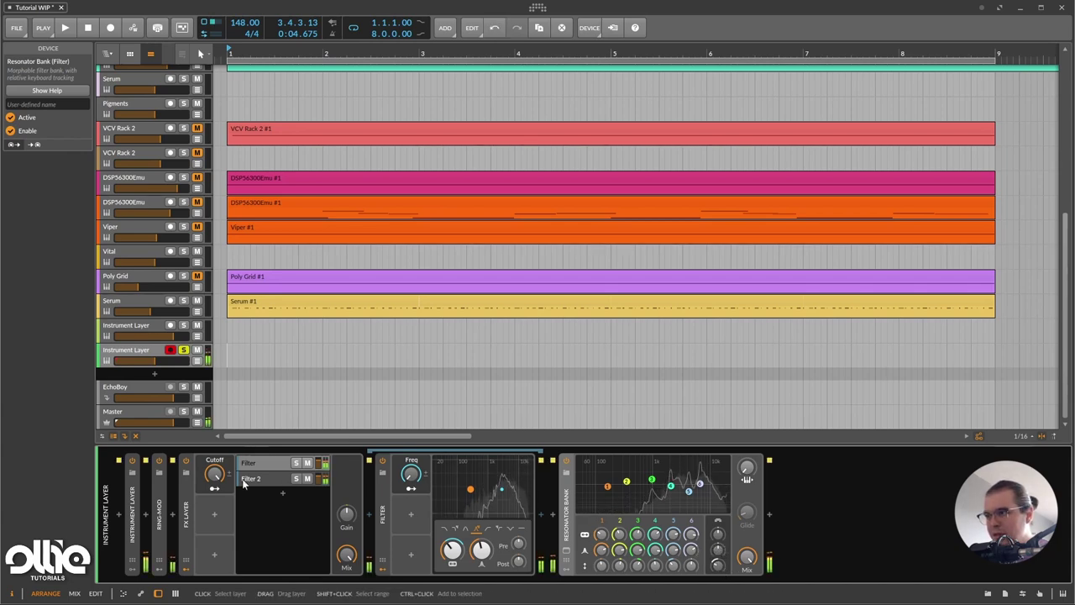
pyautogui.moveTo(215, 474); pyautogui.dragTo(215, 473)
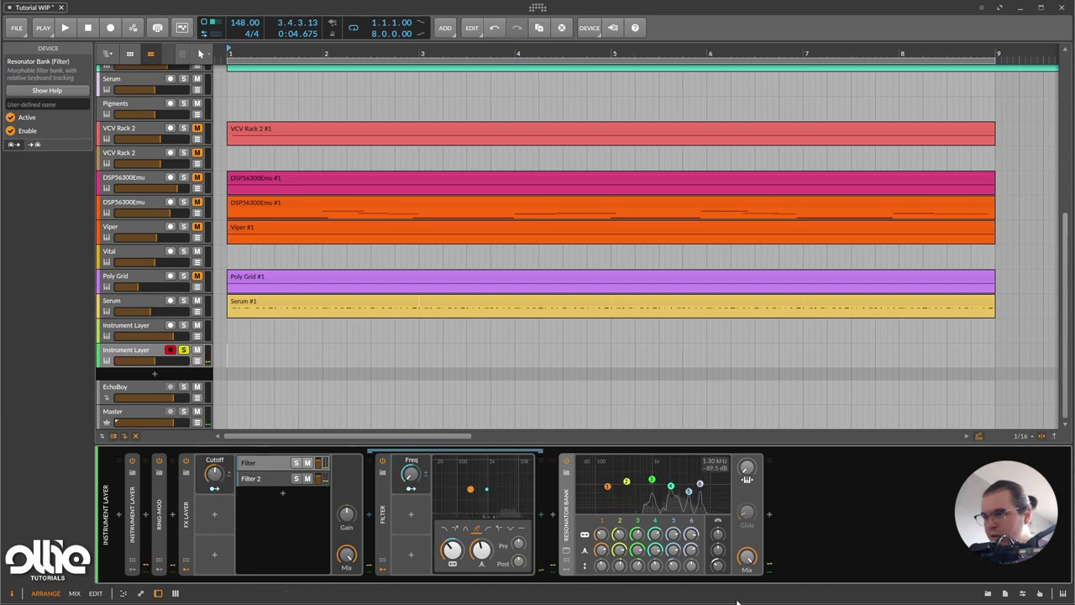
# - Load the first Resonator Bank preset from the creator Ollie Psy and sweep the Cutoff macro down to its minimum
pyautogui.click(568, 552)
pyautogui.click(568, 551)
pyautogui.click(575, 485)
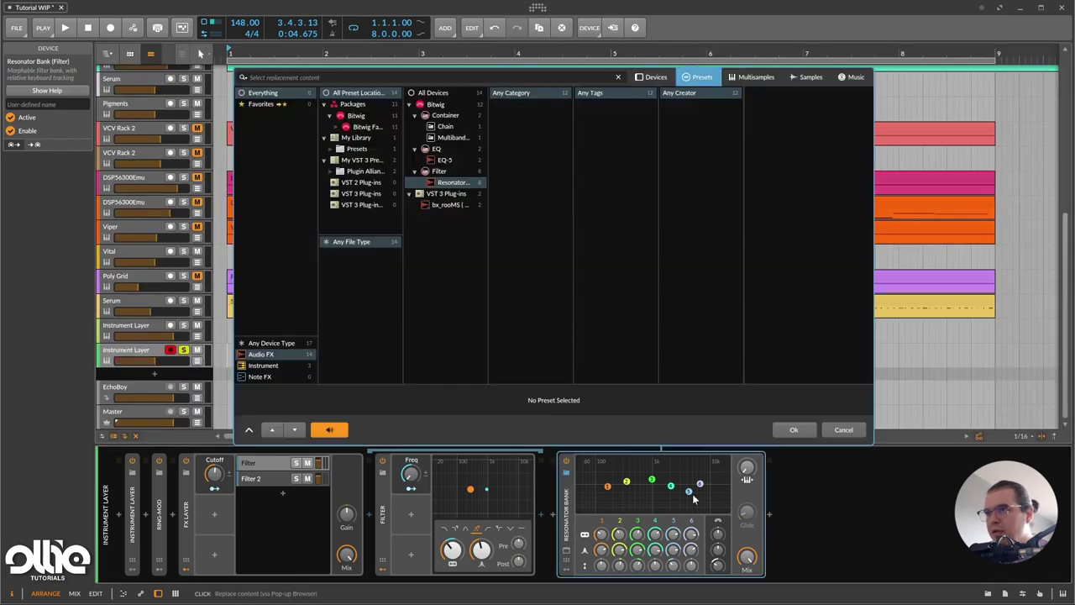
pyautogui.click(714, 114)
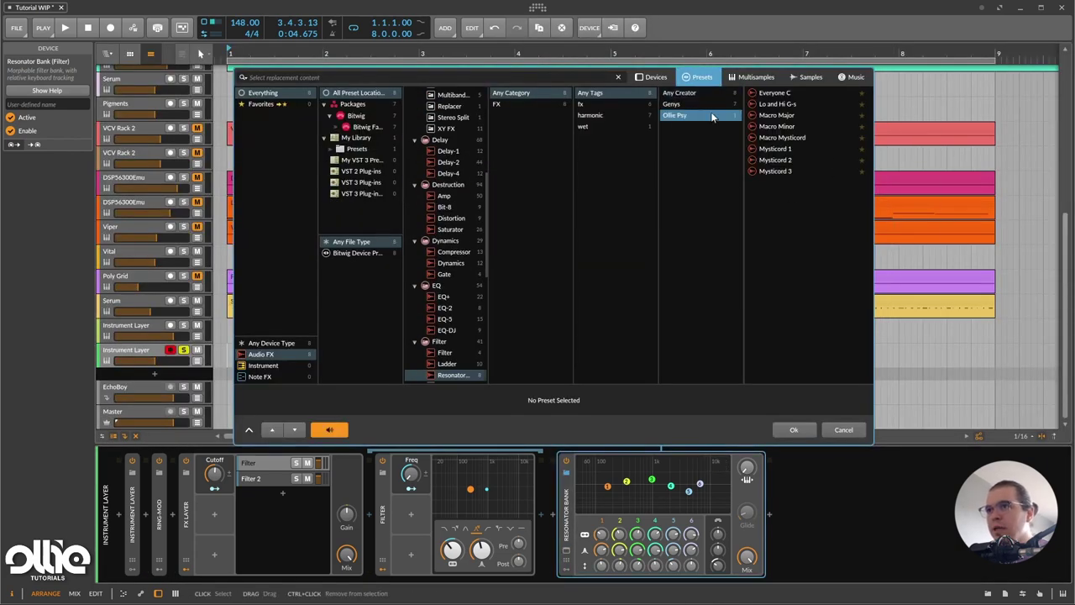
pyautogui.click(784, 95)
pyautogui.doubleClick(785, 94)
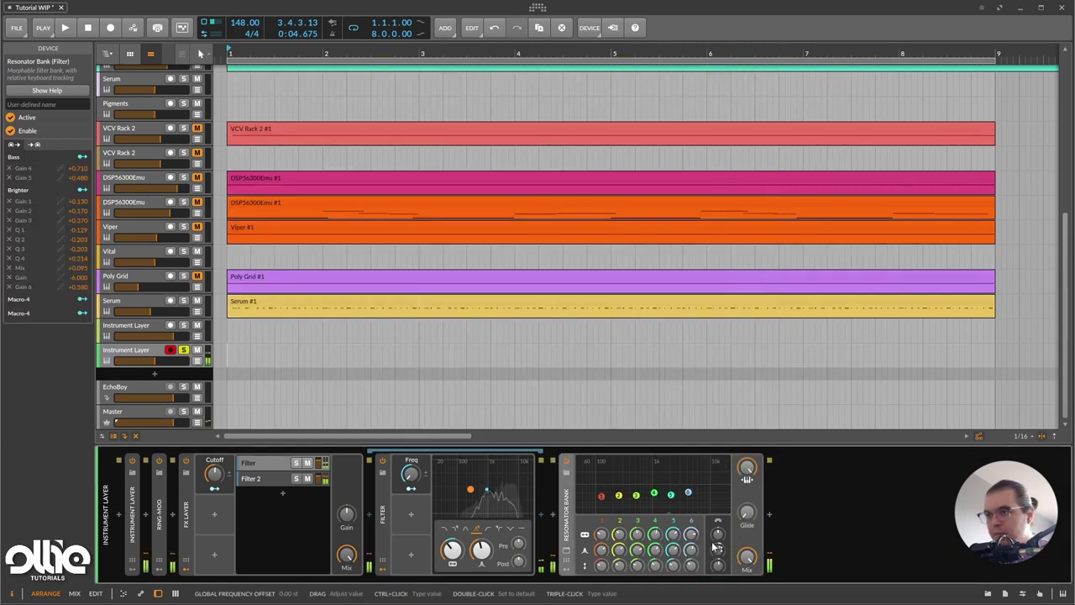
pyautogui.moveTo(747, 470); pyautogui.dragTo(746, 554)
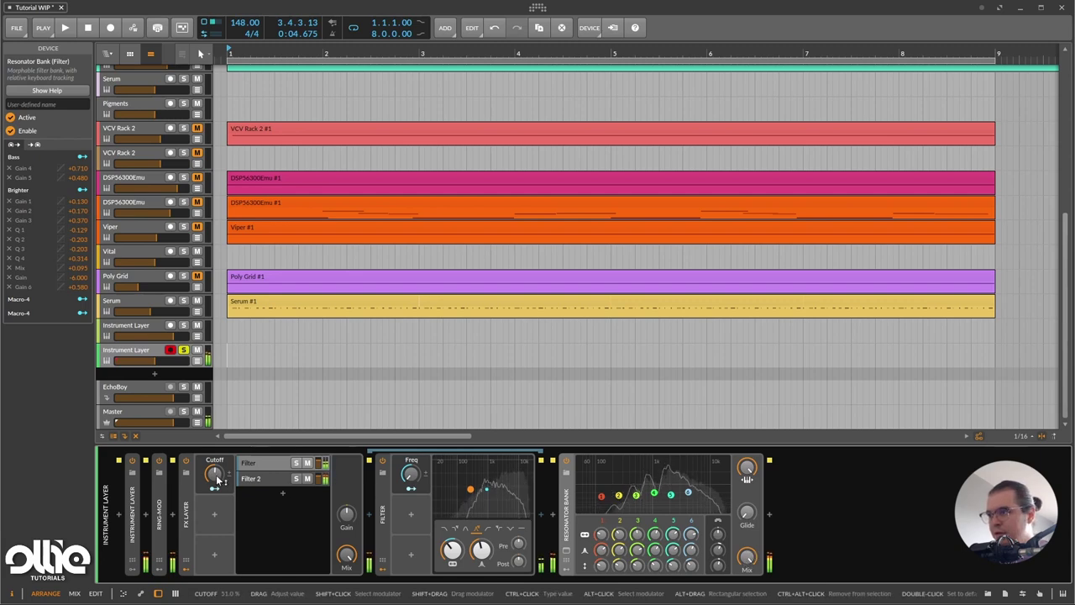
pyautogui.moveTo(214, 477); pyautogui.dragTo(215, 529)
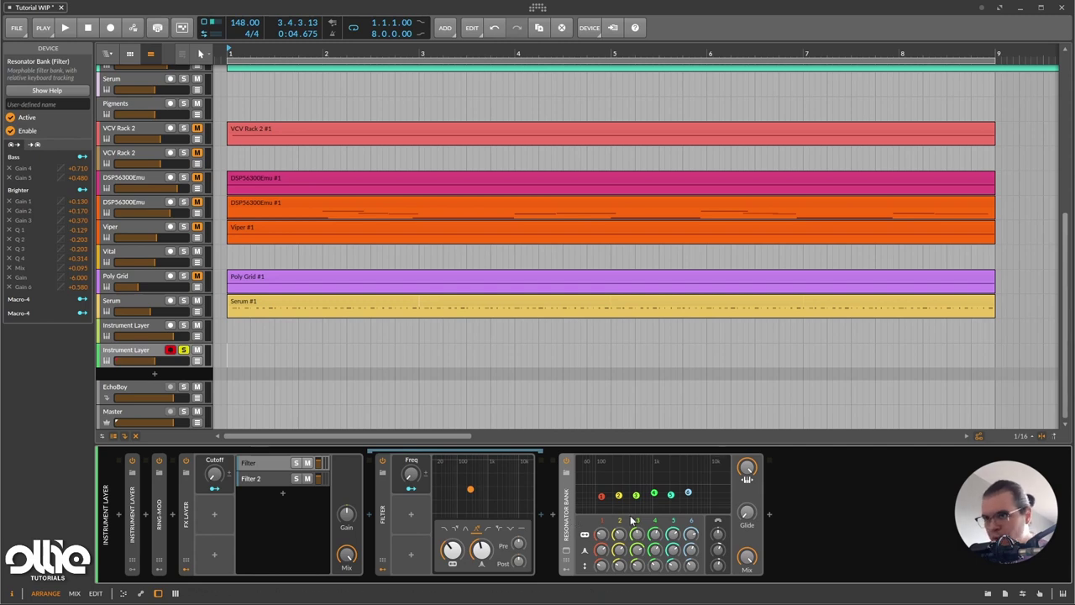
# - Add a Random modulator to the Resonator Bank and map it to Global Frequency Offset with an amount of +9.72
pyautogui.click(566, 474)
pyautogui.click(586, 474)
pyautogui.write('rando')
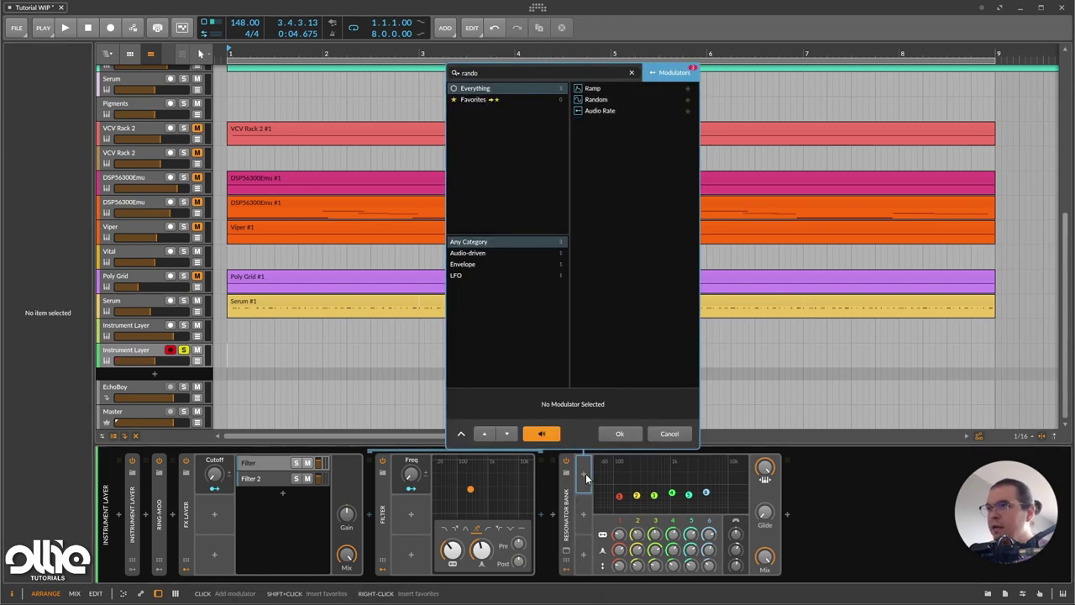
pyautogui.write('m')
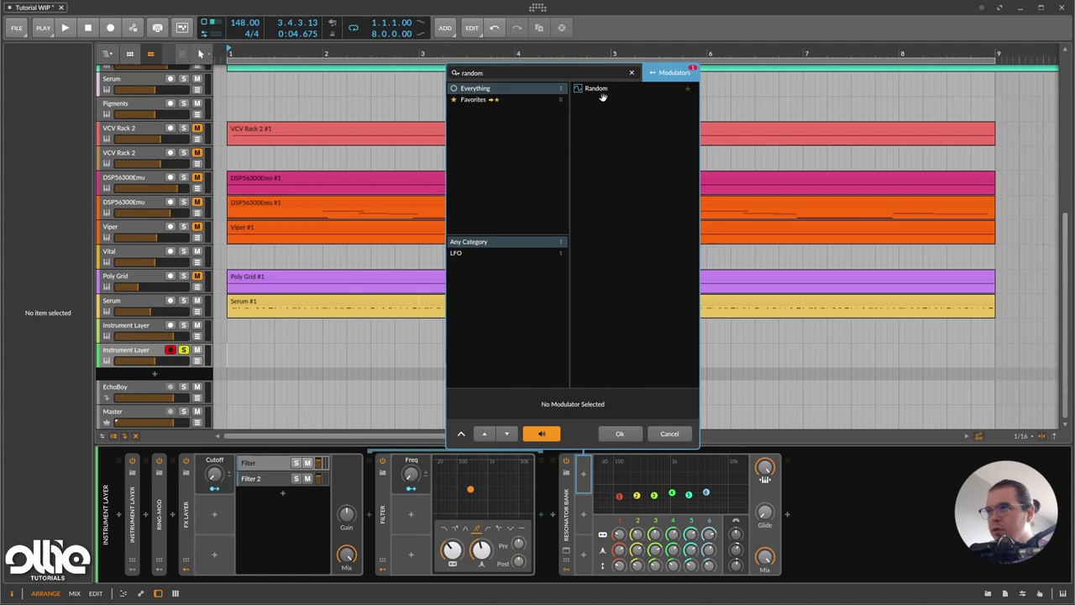
pyautogui.doubleClick(596, 89)
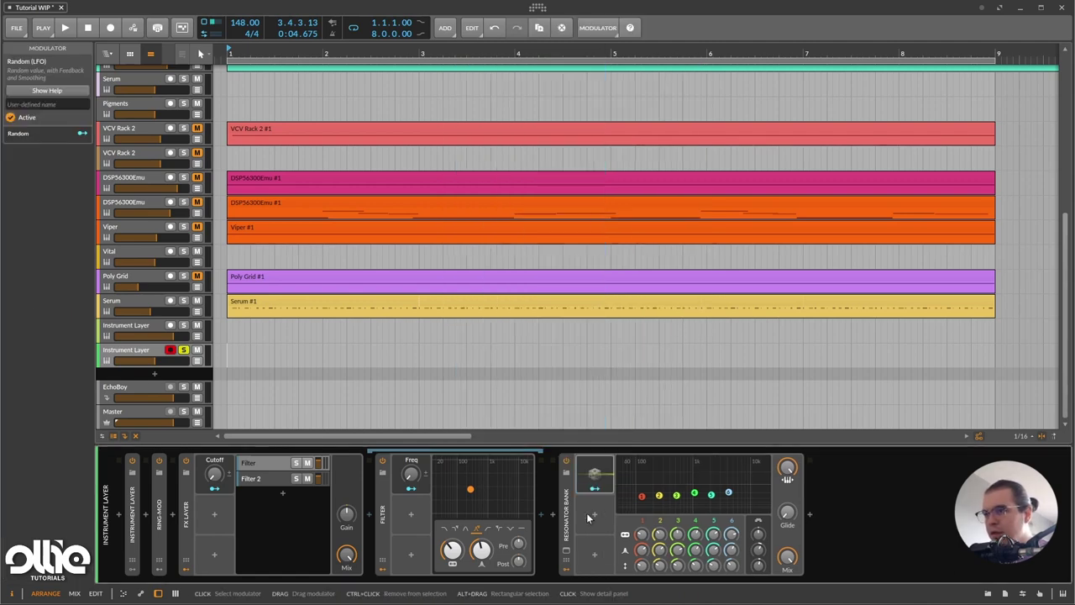
pyautogui.moveTo(759, 534); pyautogui.dragTo(758, 521)
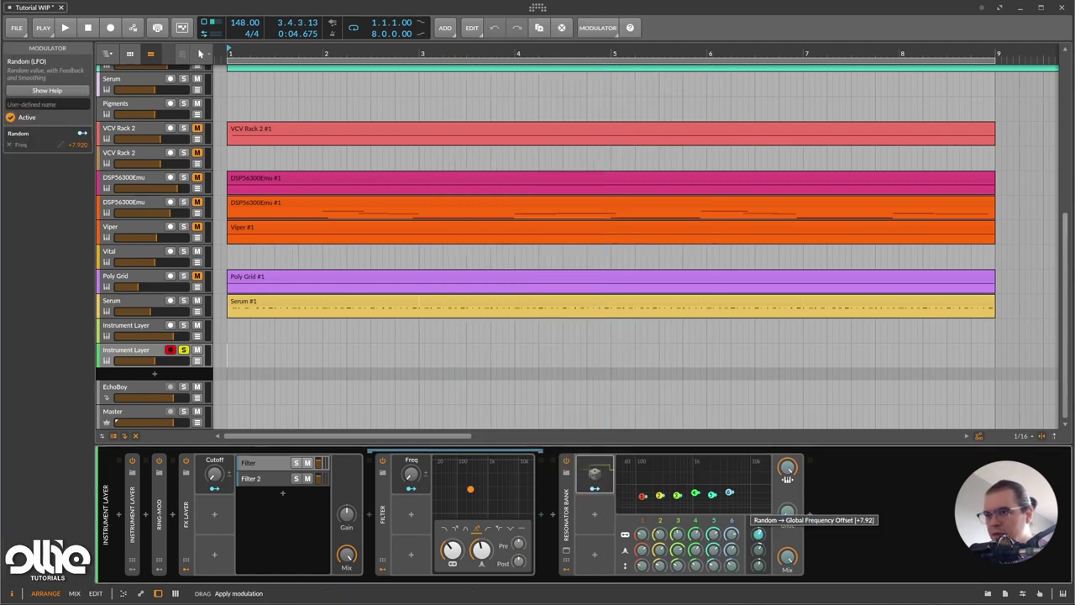
pyautogui.click(595, 476)
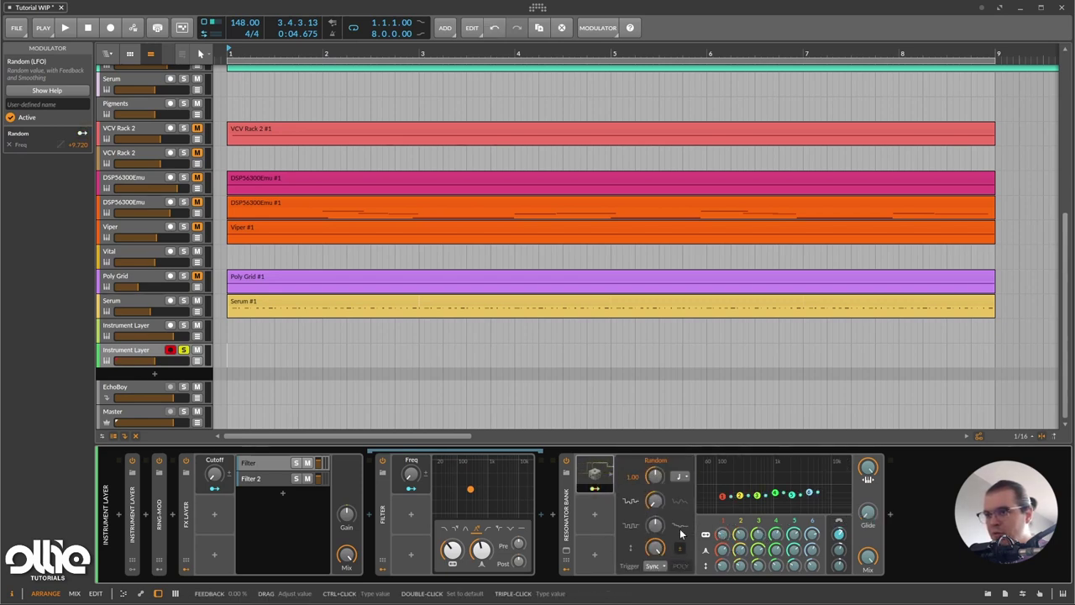
# - Try a half-note timebase for the Random modulator and raise the Cutoff macro to 100 %
pyautogui.click(681, 477)
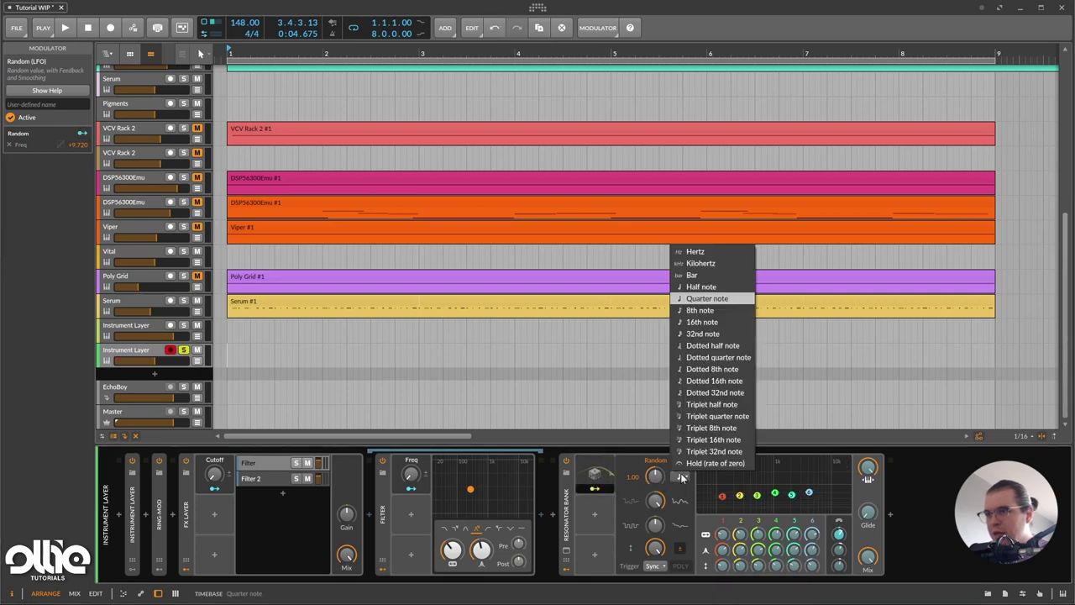
pyautogui.click(737, 287)
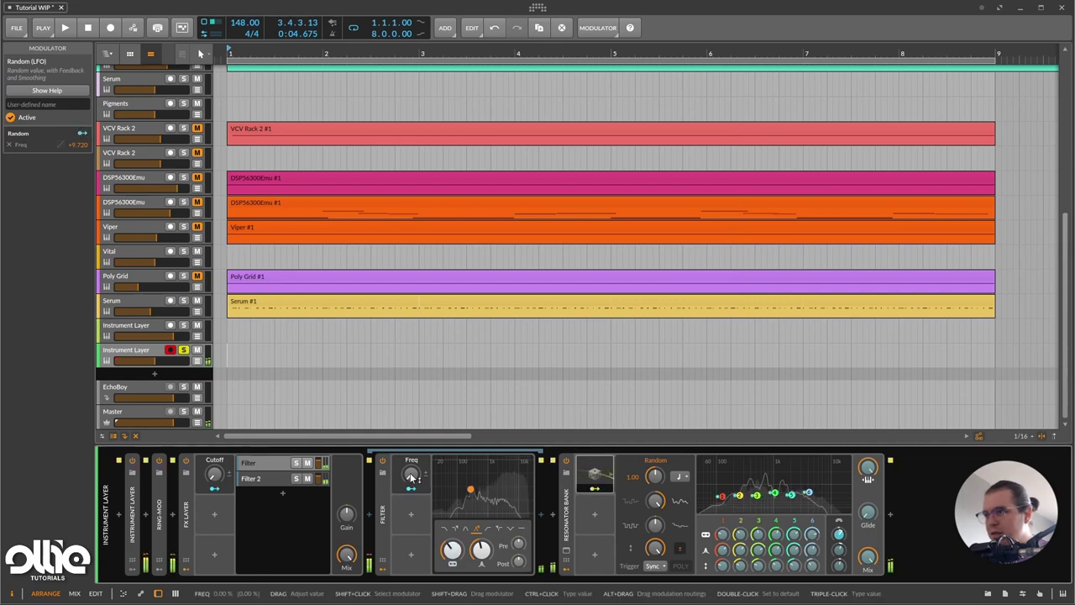
pyautogui.moveTo(410, 477); pyautogui.dragTo(410, 472)
pyautogui.moveTo(215, 476)
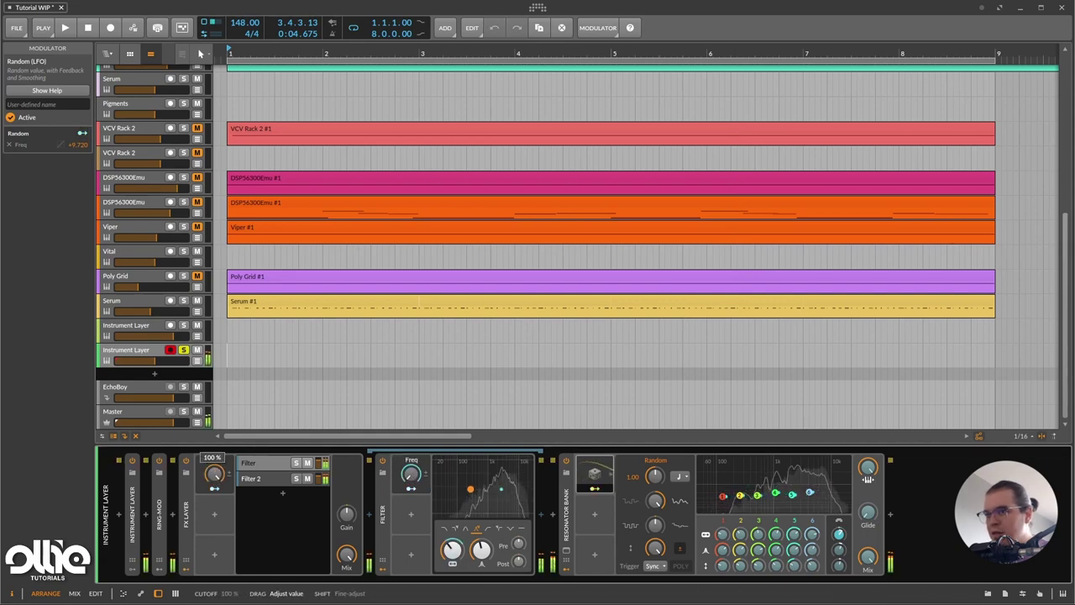
pyautogui.moveTo(214, 474)
pyautogui.mouseDown()
pyautogui.moveTo(215, 464)
pyautogui.moveTo(215, 474)
pyautogui.mouseUp()
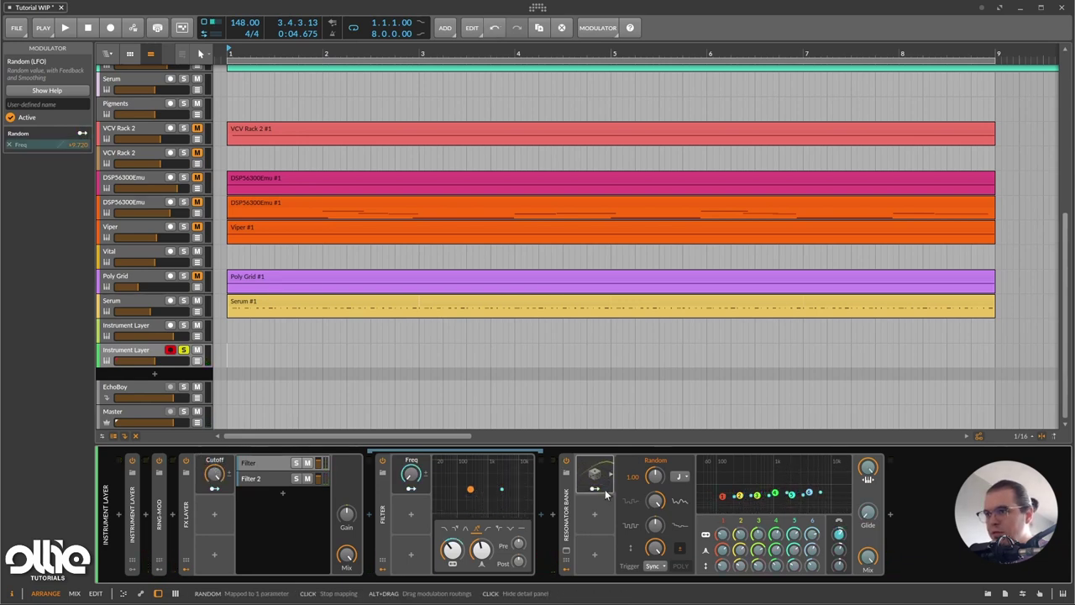
# - Set the Random modulator's timebase to Bar and lower the Cutoff macro to 59.5 %
pyautogui.click(682, 476)
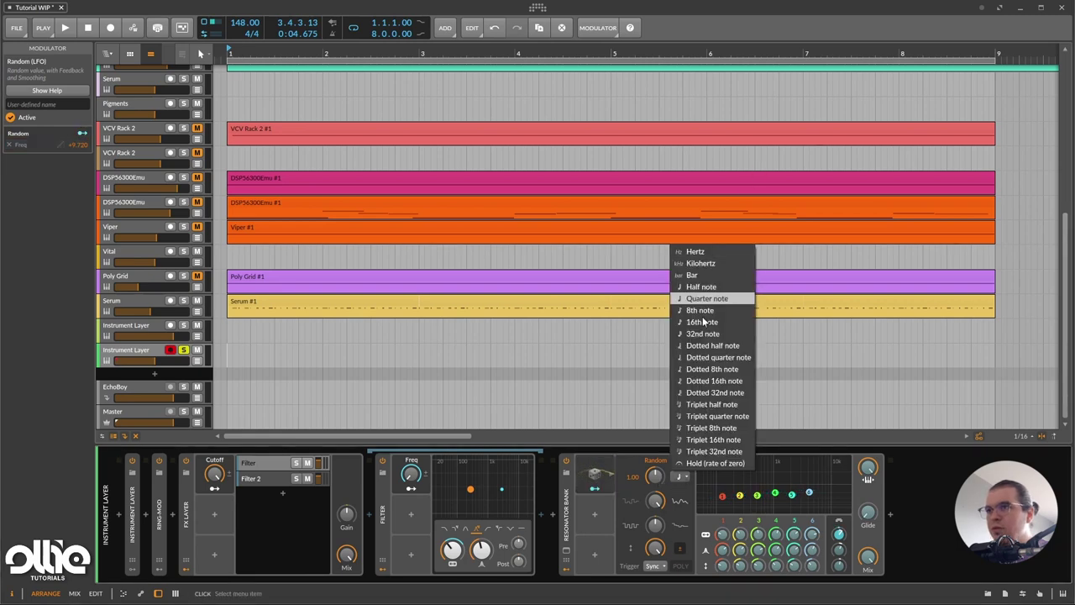
pyautogui.click(730, 274)
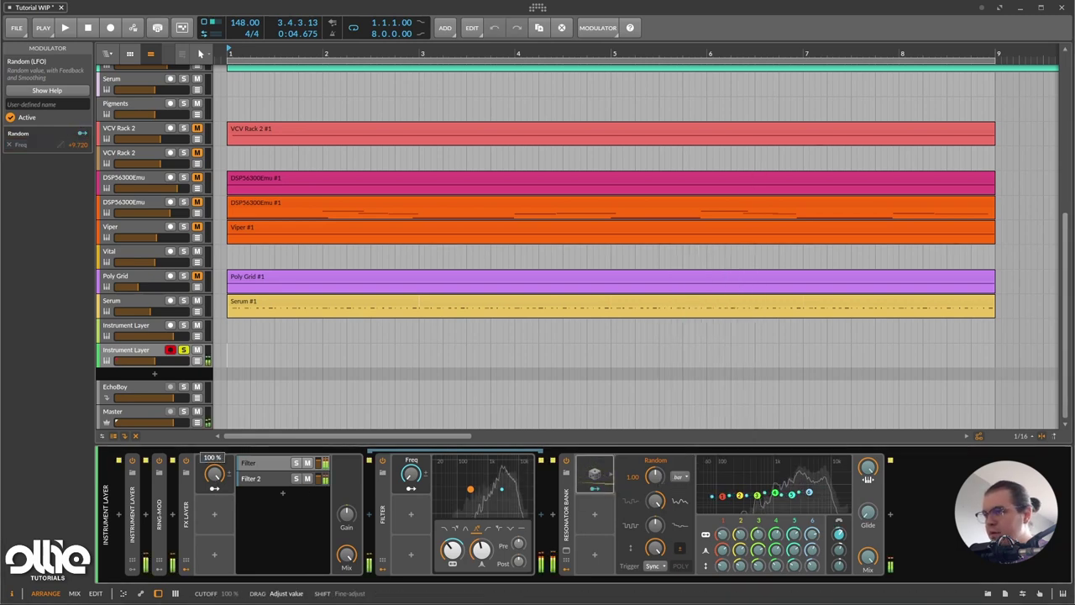
pyautogui.moveTo(215, 473)
pyautogui.mouseDown()
pyautogui.moveTo(214, 418)
pyautogui.moveTo(214, 484)
pyautogui.mouseUp()
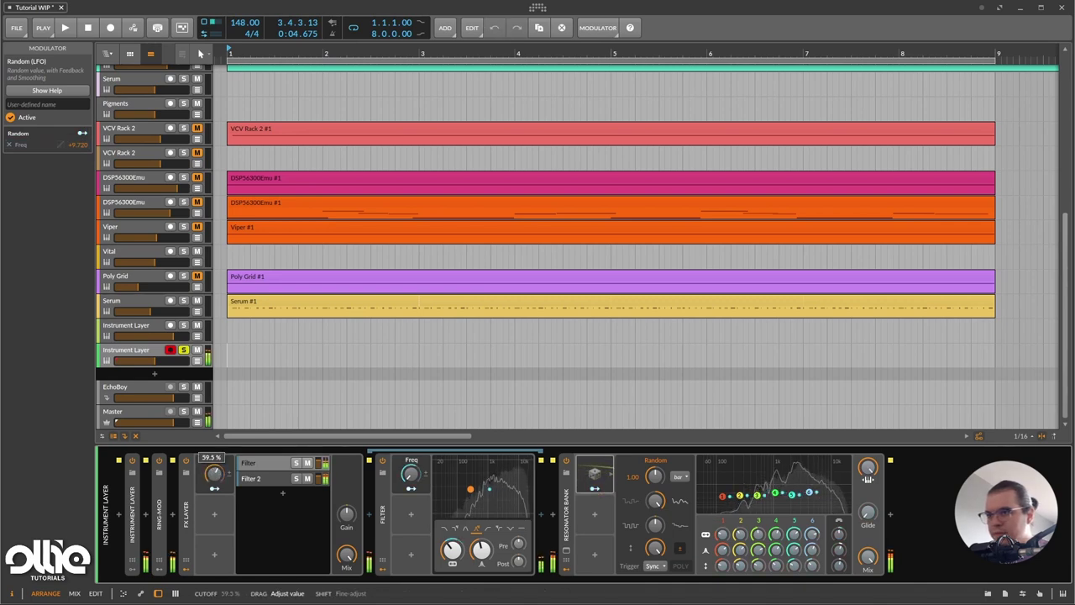
# - Delete the Random modulator from the Resonator Bank
pyautogui.click(595, 477)
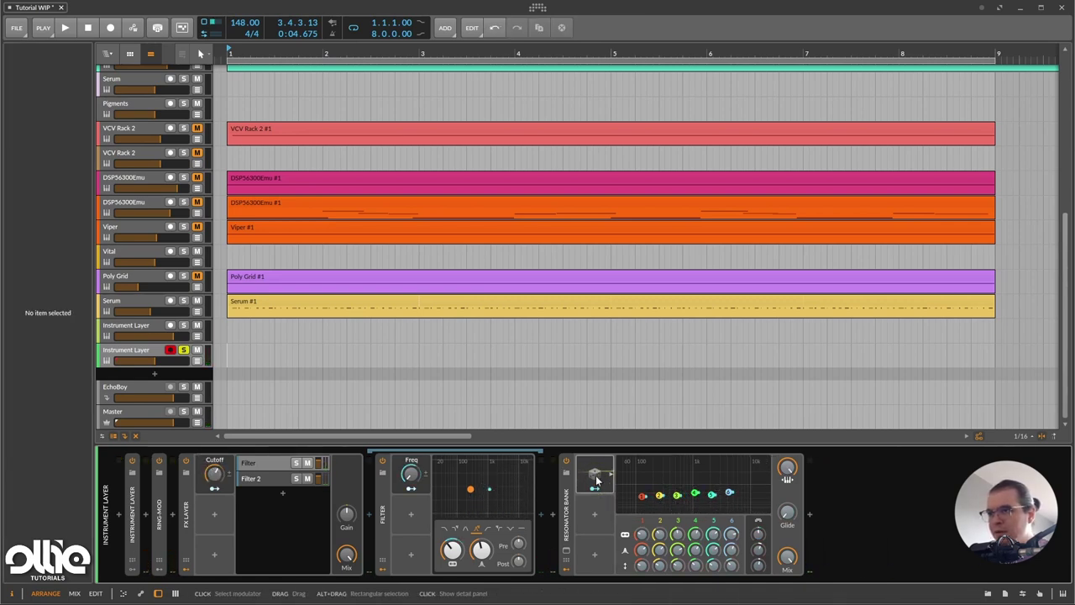
pyautogui.click(595, 475)
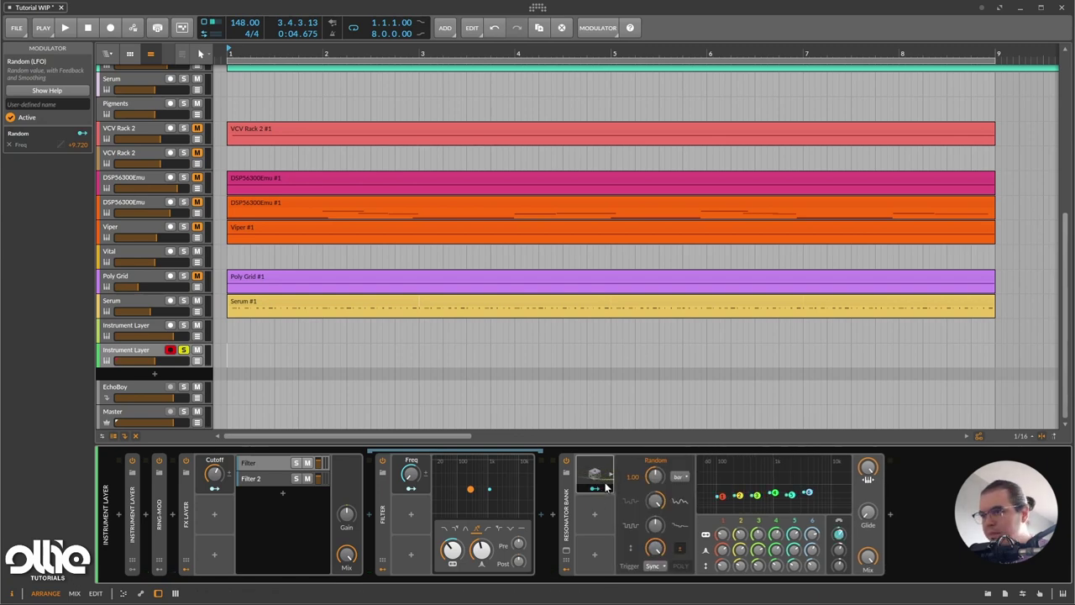
pyautogui.click(596, 475)
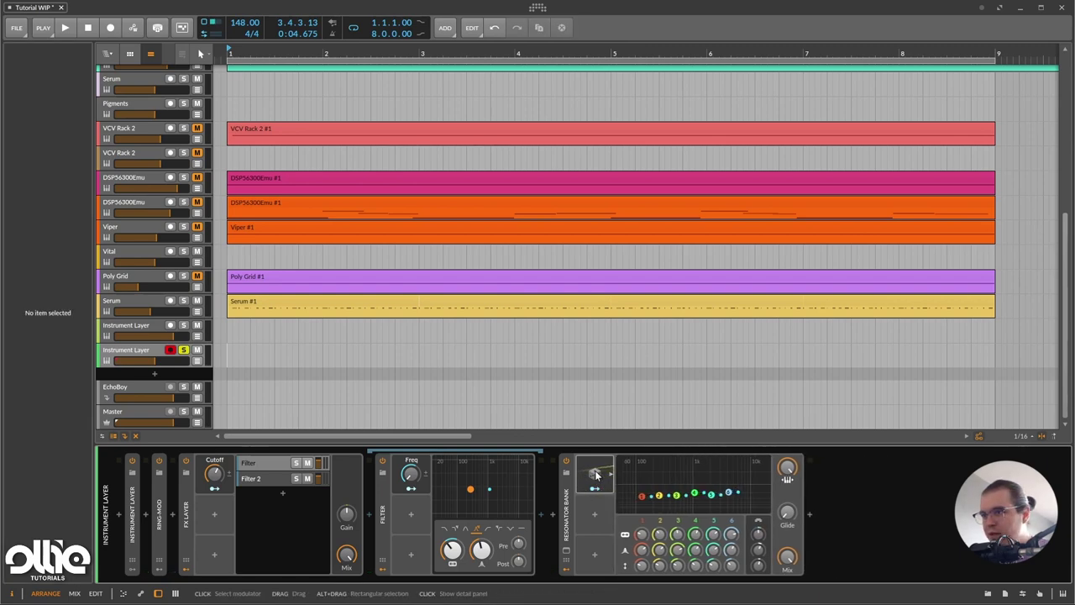
pyautogui.click(596, 474)
pyautogui.press('Delete')
# - Add a Classic LFO to the Resonator Bank and map it to Global Frequency Offset with an amount of +9
pyautogui.click(585, 471)
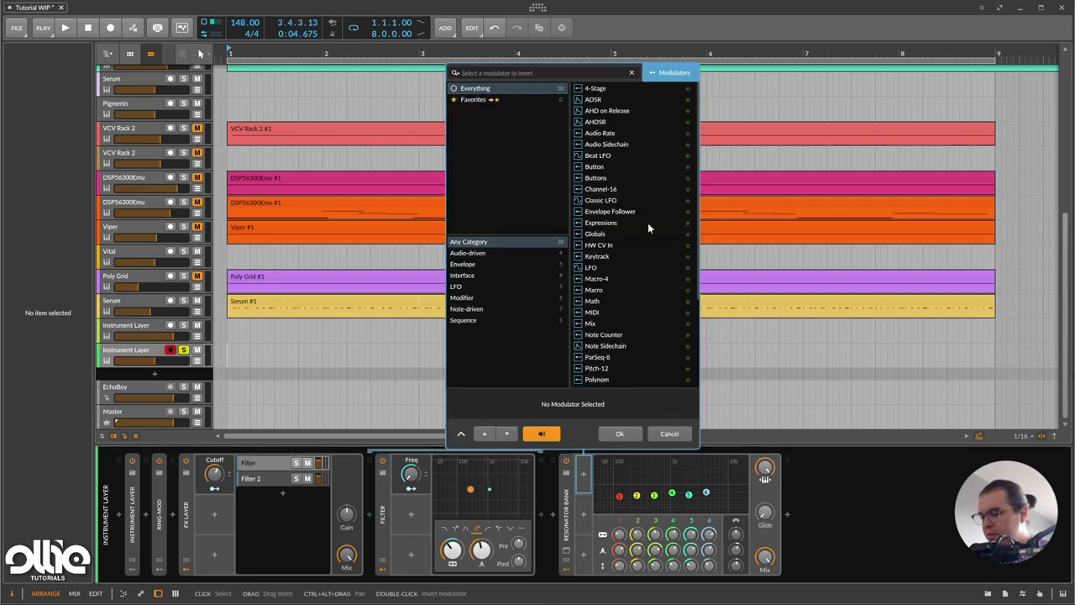
pyautogui.write('lfo')
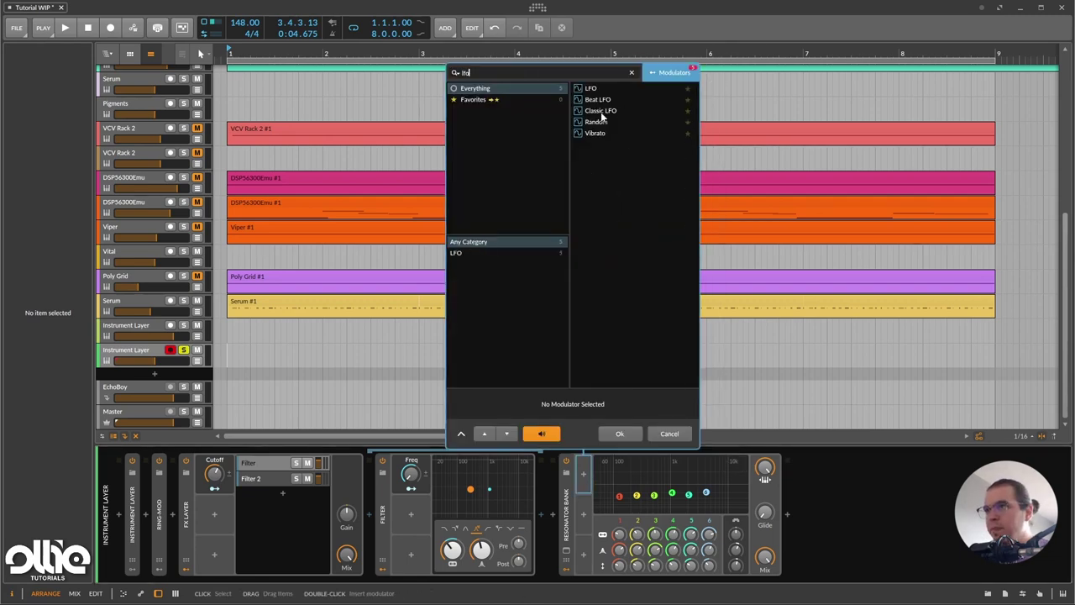
pyautogui.doubleClick(602, 117)
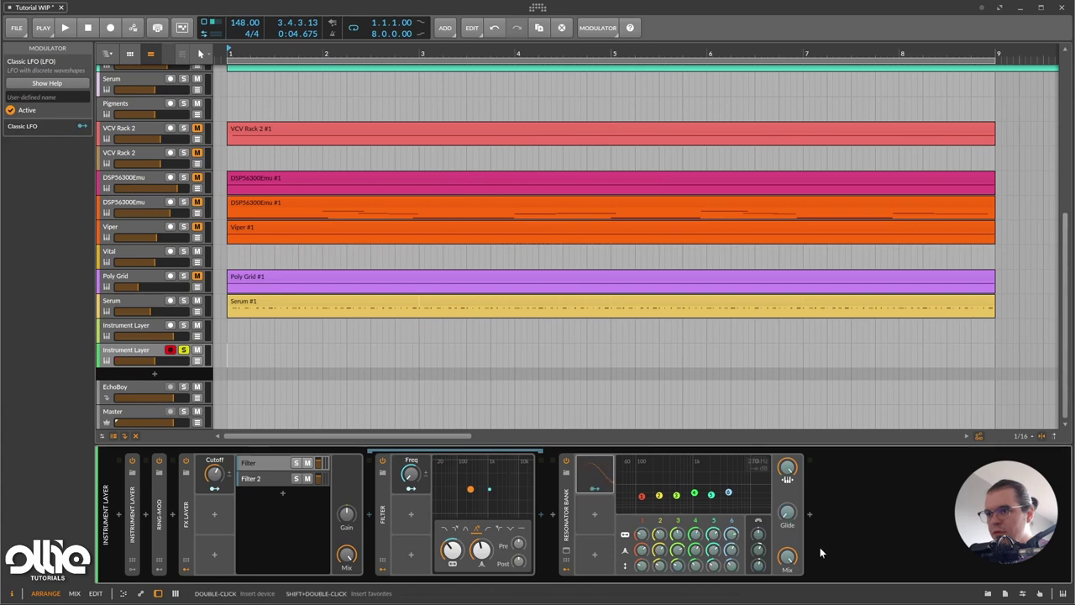
pyautogui.click(787, 511)
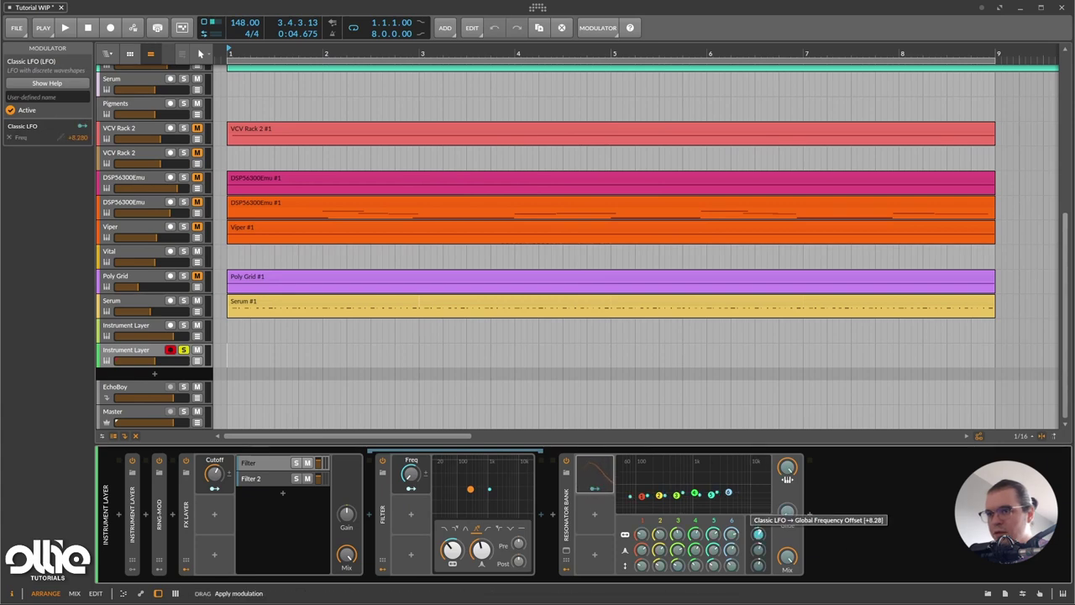
# - Slow the Classic LFO to 0.17 Hz and reduce its Global Frequency Offset modulation amount to +5.04
pyautogui.click(594, 479)
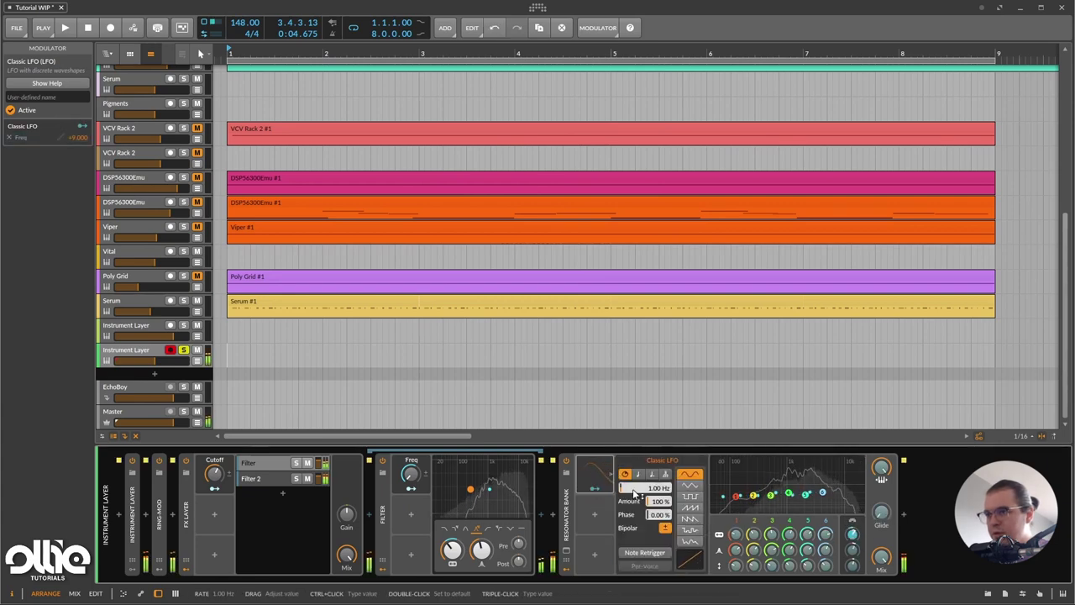
pyautogui.moveTo(659, 489); pyautogui.dragTo(600, 491)
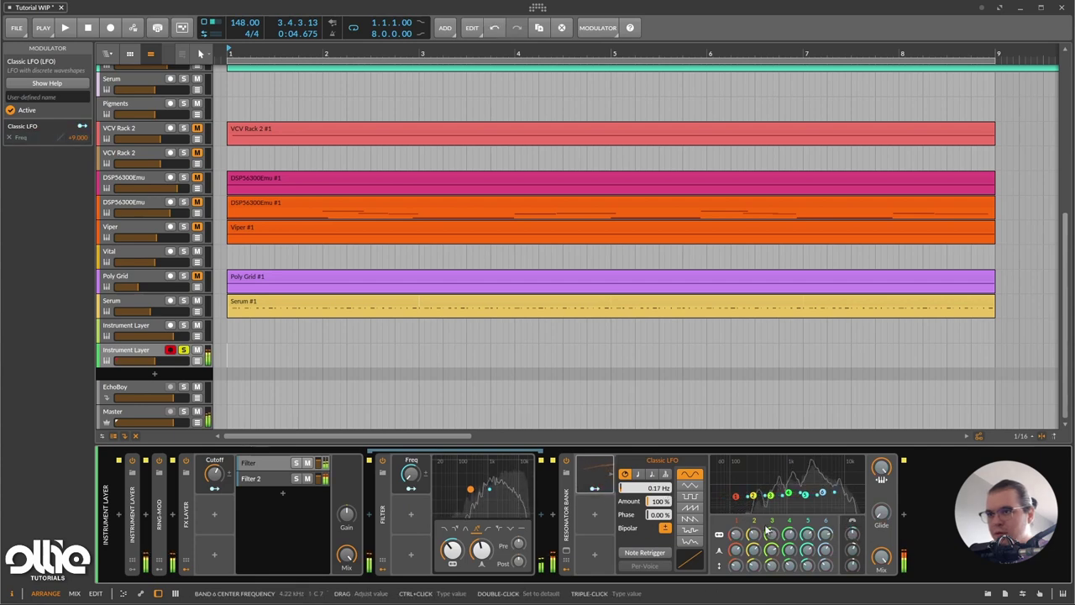
pyautogui.click(595, 488)
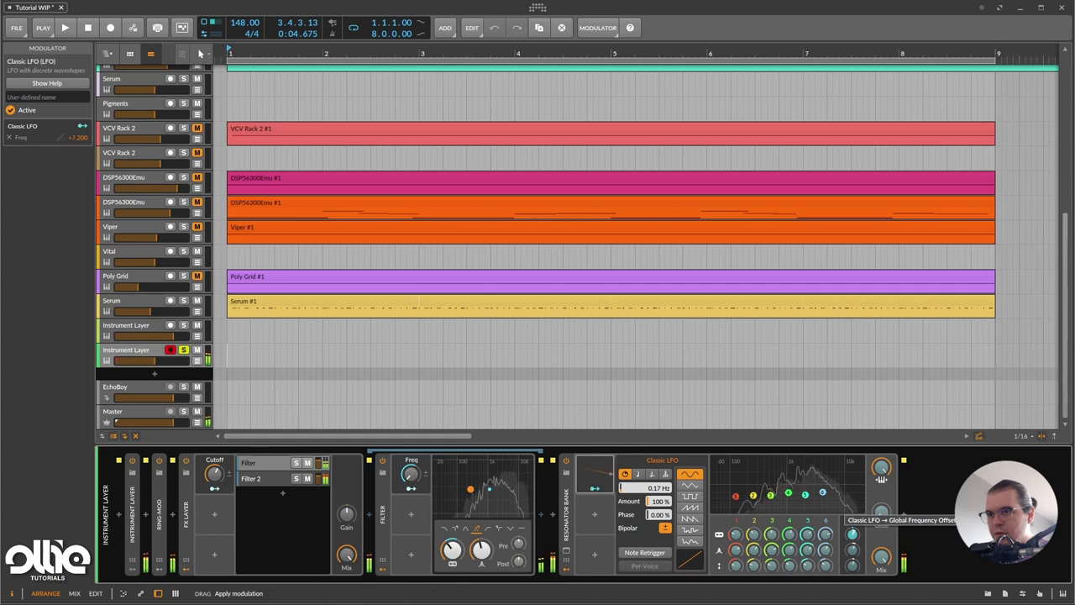
pyautogui.moveTo(853, 535); pyautogui.dragTo(852, 544)
pyautogui.click(595, 488)
# - Sweep the Cutoff macro up to 100 % and back down to 64.5 % to audition the sound
pyautogui.moveTo(214, 476); pyautogui.dragTo(215, 445)
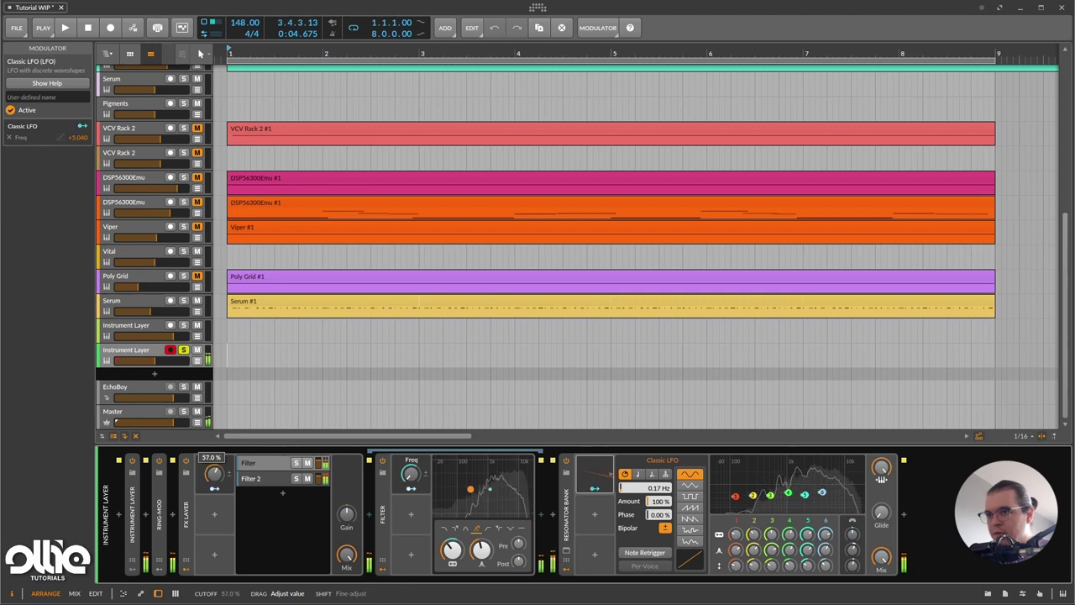
pyautogui.moveTo(882, 557); pyautogui.dragTo(881, 557)
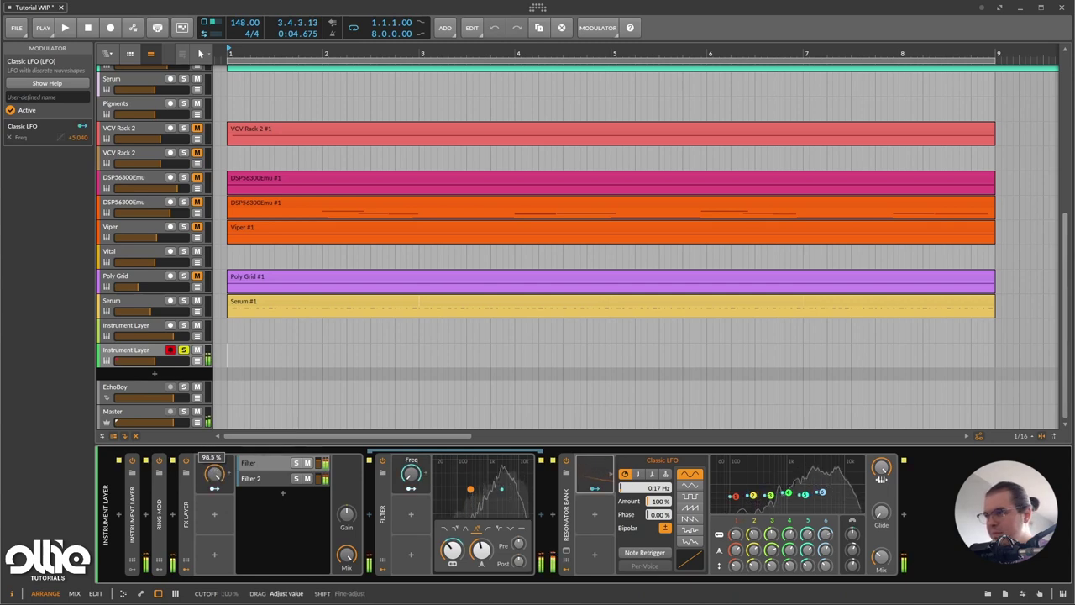
pyautogui.moveTo(215, 473); pyautogui.dragTo(215, 496)
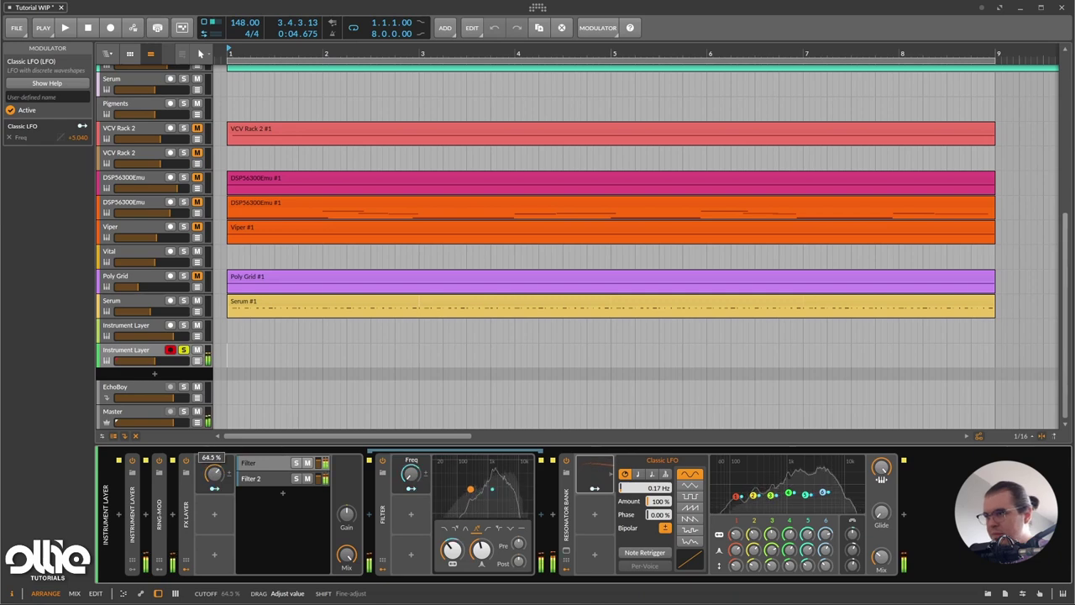
pyautogui.moveTo(214, 473); pyautogui.dragTo(214, 468)
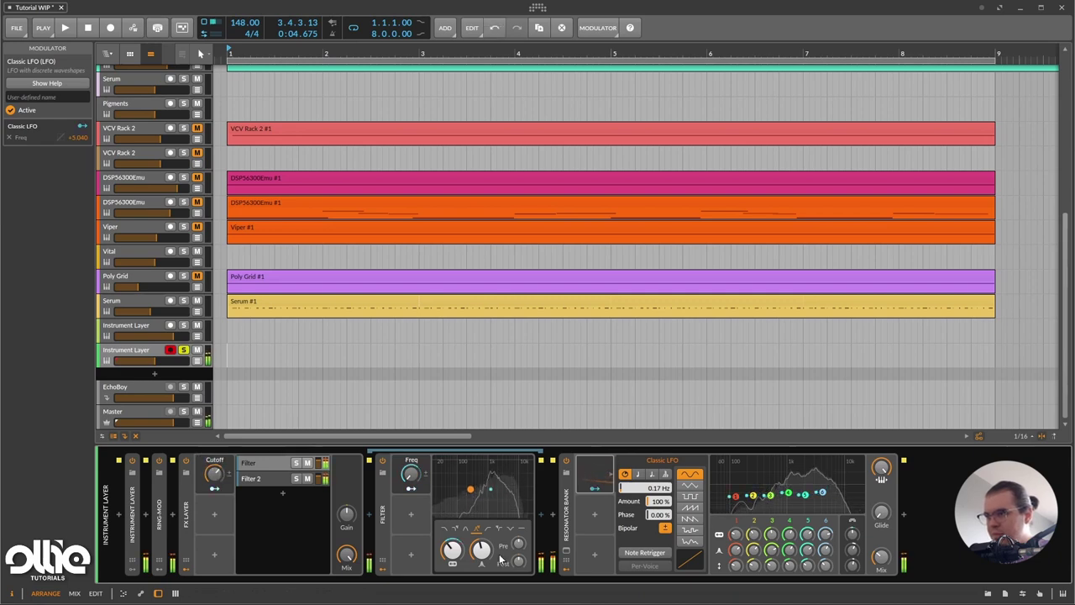
# - Raise the resonance in the Filter 2 layer to 60.5 % and turn up the Cutoff macro
pyautogui.moveTo(482, 551); pyautogui.dragTo(481, 550)
pyautogui.click(252, 478)
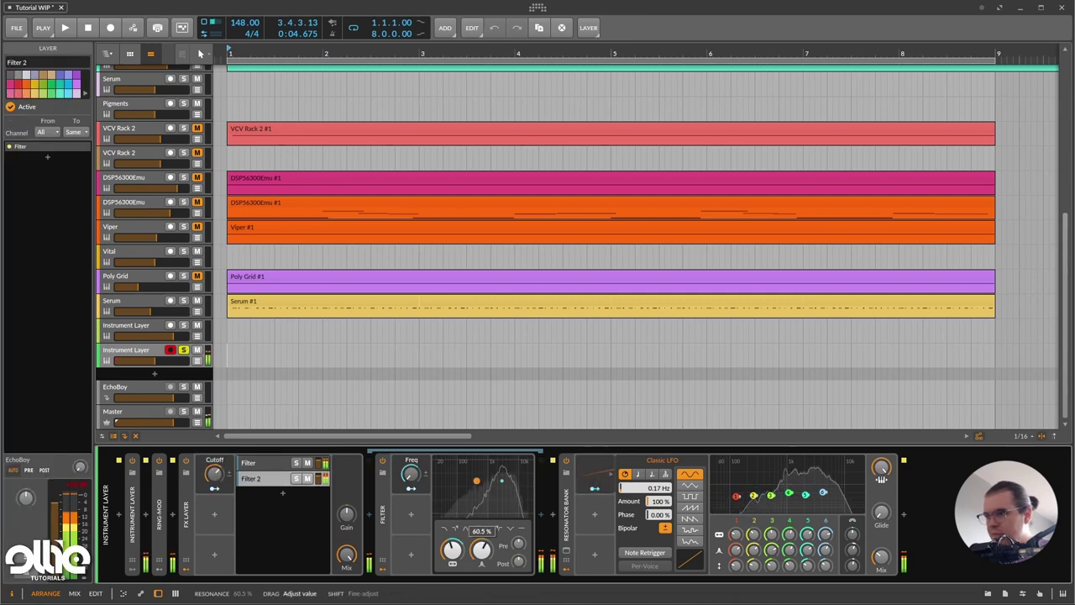
pyautogui.moveTo(215, 478); pyautogui.dragTo(215, 460)
# - Move the Resonator Bank ahead of the FX Layer, directly after the Ring-Mod
pyautogui.click(568, 510)
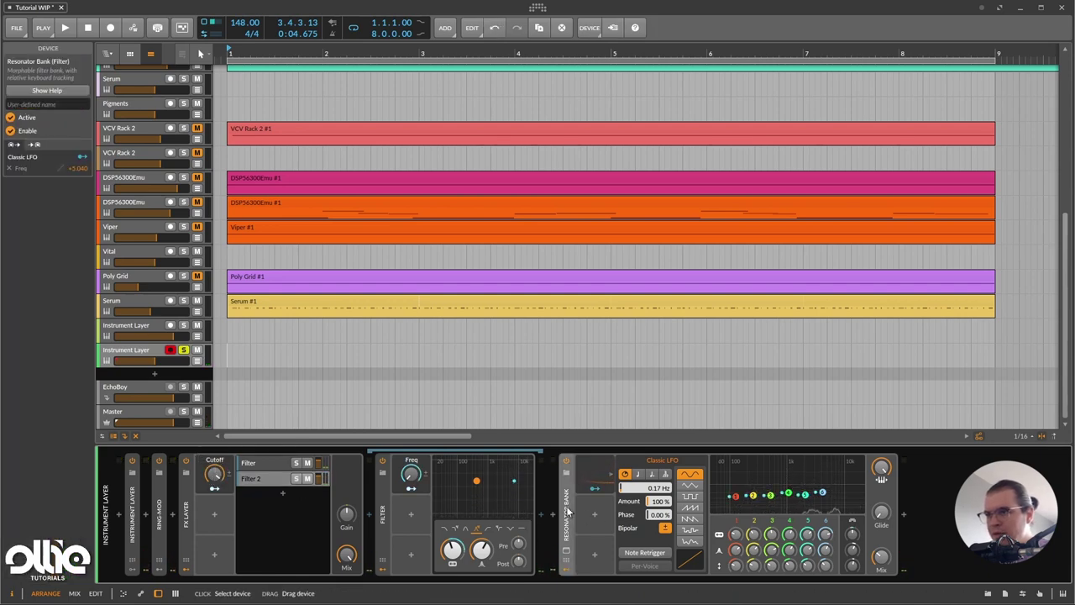
pyautogui.moveTo(171, 512); pyautogui.dragTo(172, 512)
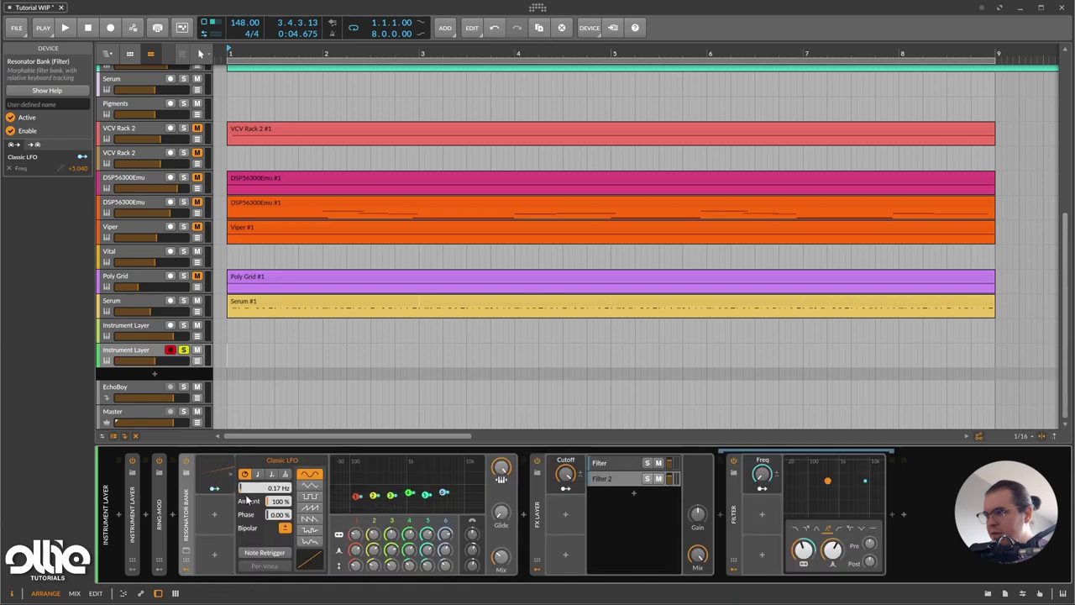
# - Hide the Resonator Bank's modulators and set the Cutoff macro to 51.5 %
pyautogui.moveTo(565, 473)
pyautogui.mouseDown()
pyautogui.moveTo(566, 496)
pyautogui.moveTo(565, 408)
pyautogui.moveTo(565, 474)
pyautogui.mouseUp()
pyautogui.click(186, 572)
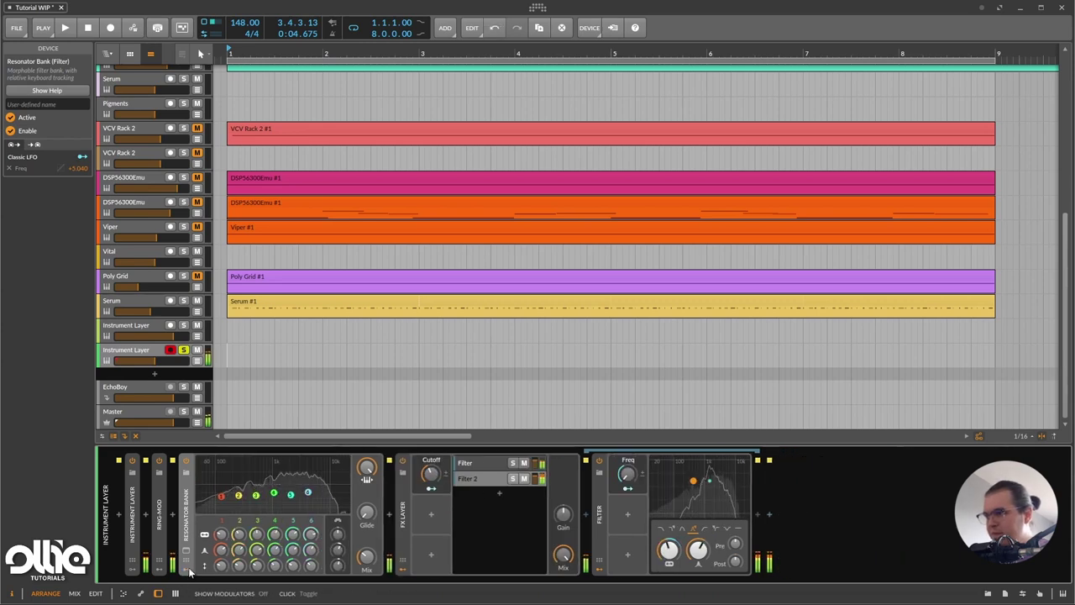
pyautogui.moveTo(433, 481); pyautogui.dragTo(433, 464)
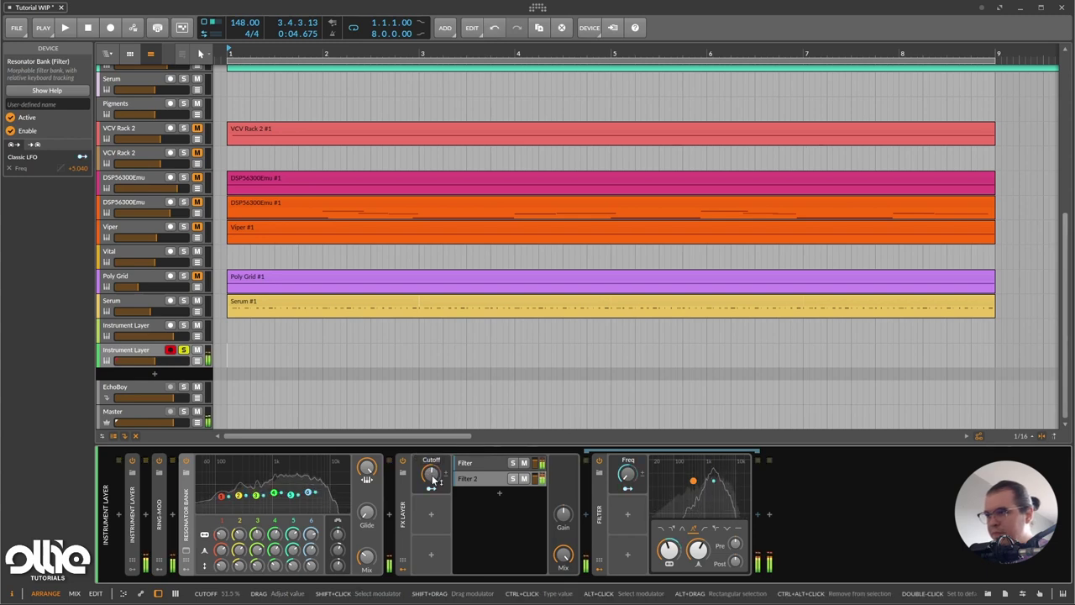
# - Search for "phaser" and insert a Phaser+ device at the end of the chain
pyautogui.doubleClick(770, 511)
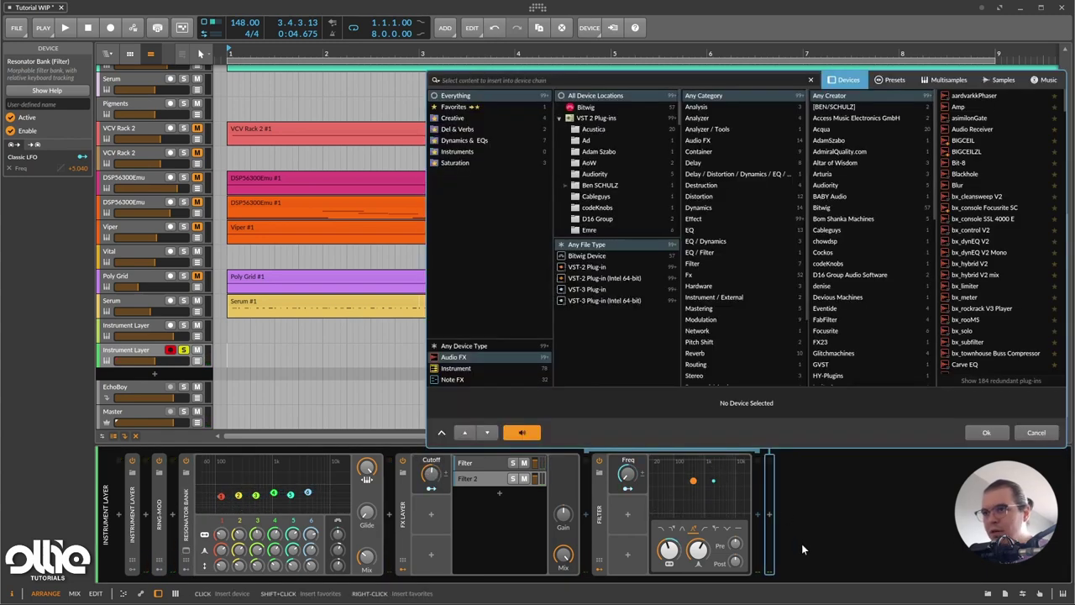
pyautogui.write('phaser')
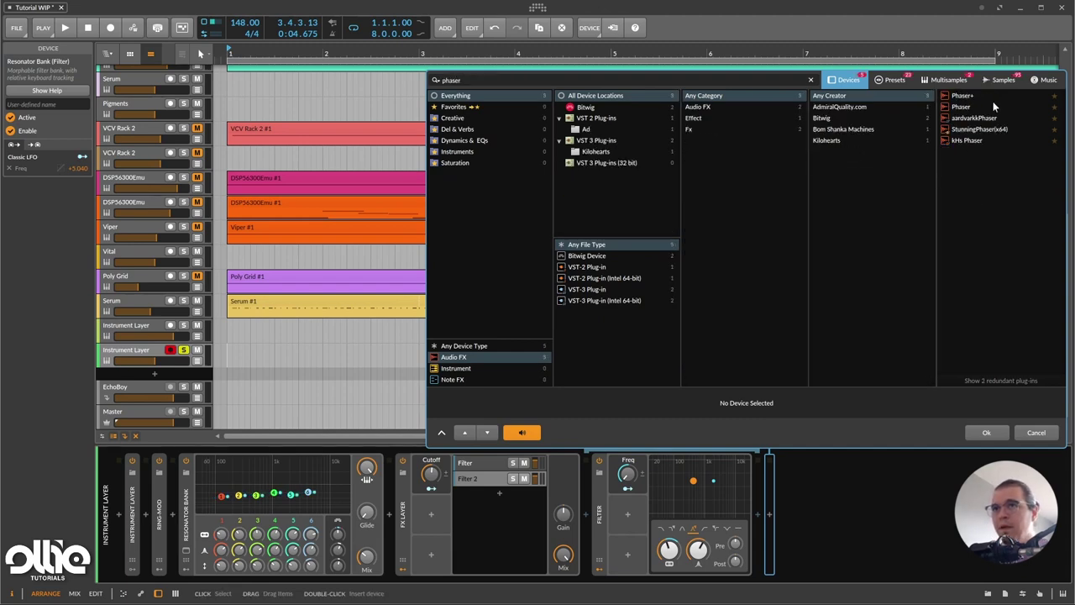
pyautogui.click(978, 98)
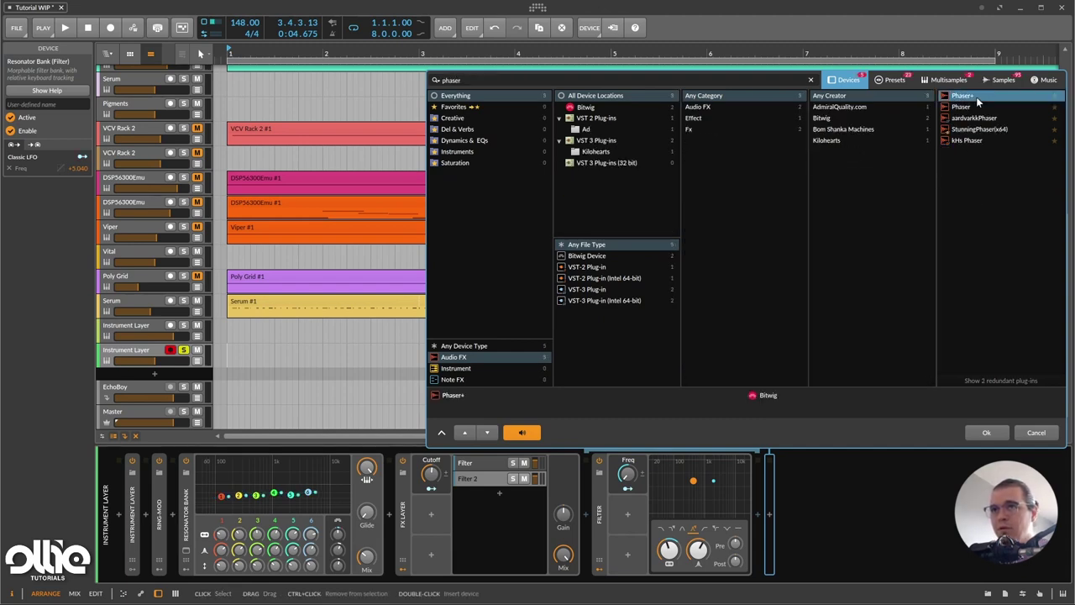
pyautogui.press('Return')
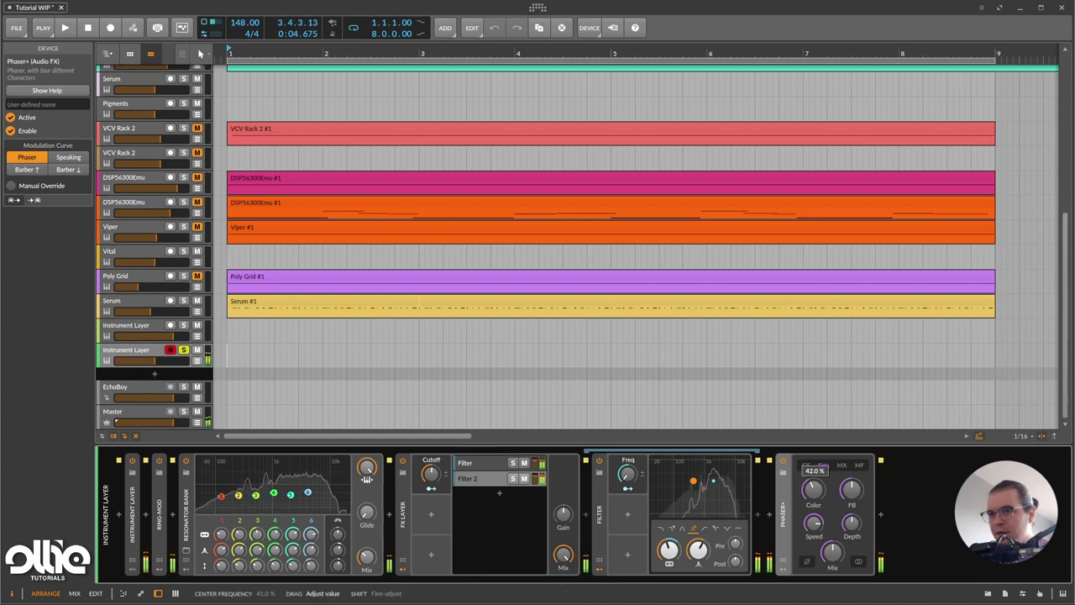
# - Give Phaser+ the MX character with a slower speed, full mix and 81.5 % feedback, sweeping the Cutoff macro to audition it
pyautogui.click(843, 466)
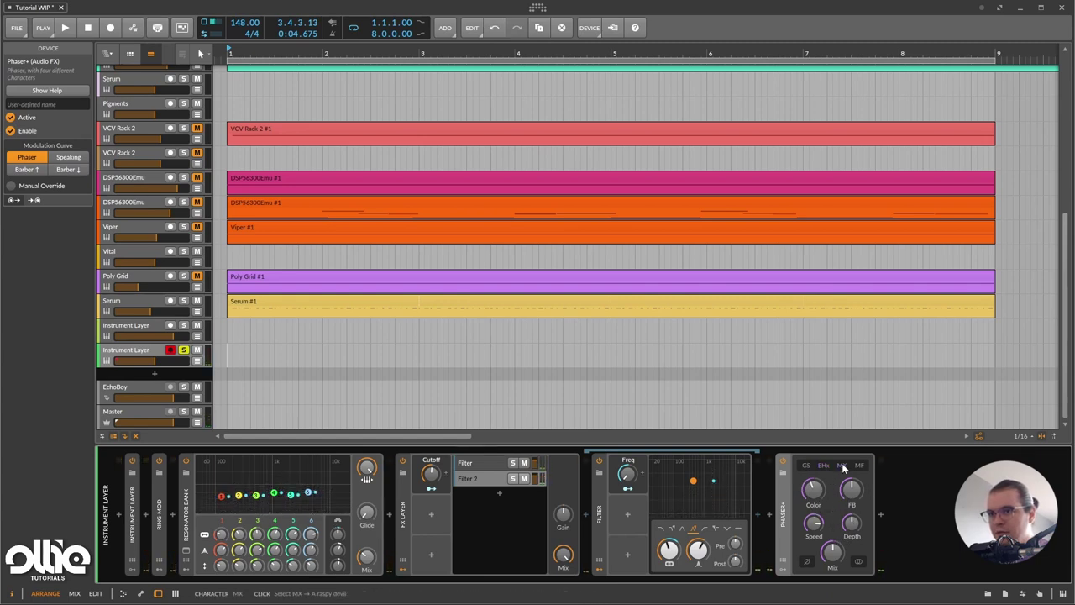
pyautogui.moveTo(817, 526); pyautogui.dragTo(816, 555)
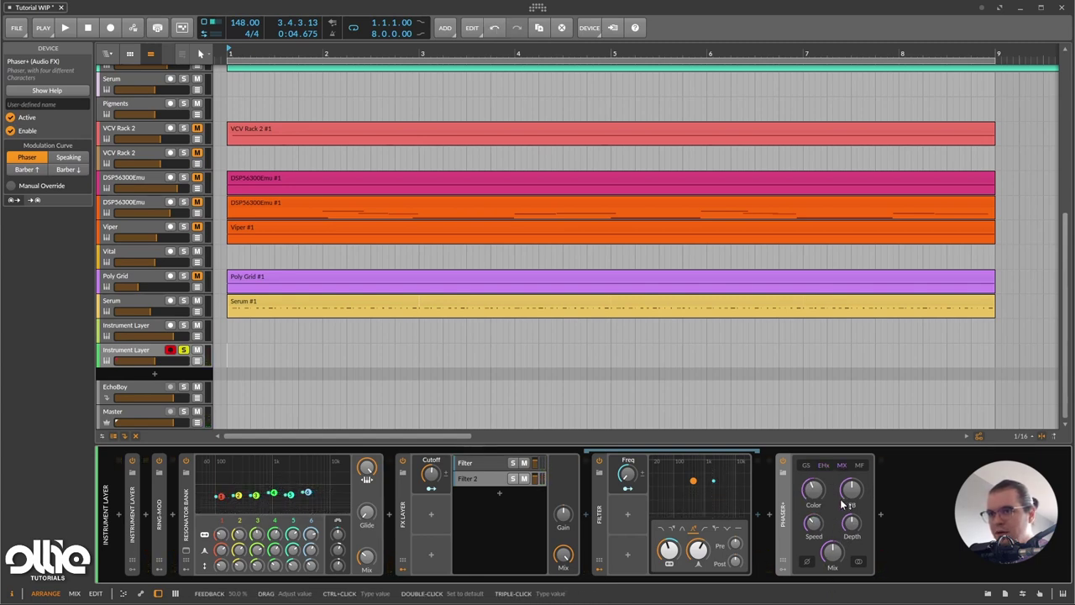
pyautogui.moveTo(851, 490)
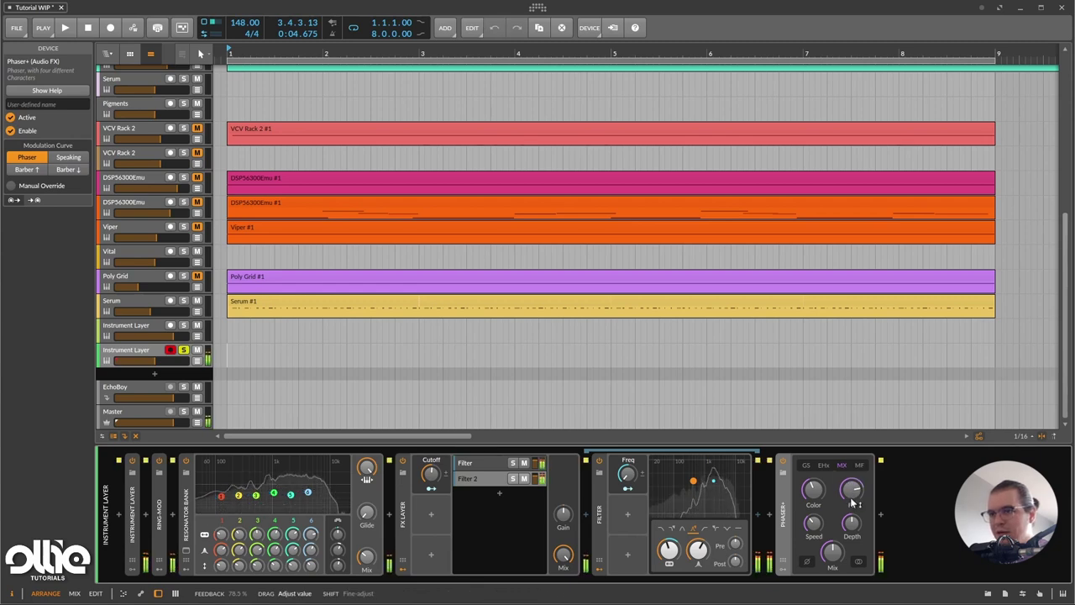
pyautogui.moveTo(853, 502); pyautogui.dragTo(857, 494)
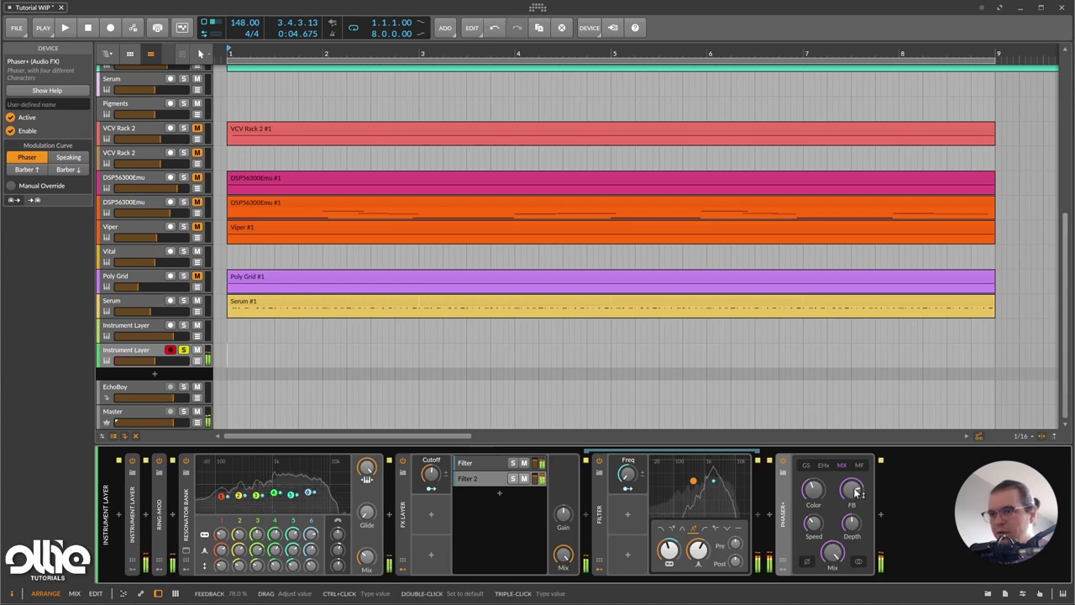
pyautogui.click(432, 475)
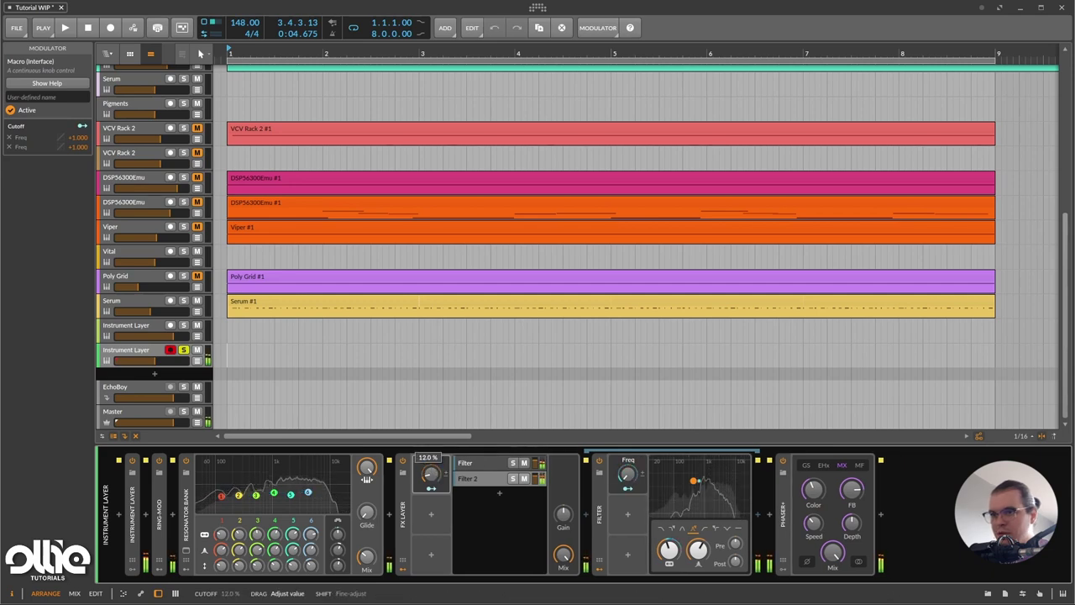
pyautogui.moveTo(843, 476); pyautogui.dragTo(844, 470)
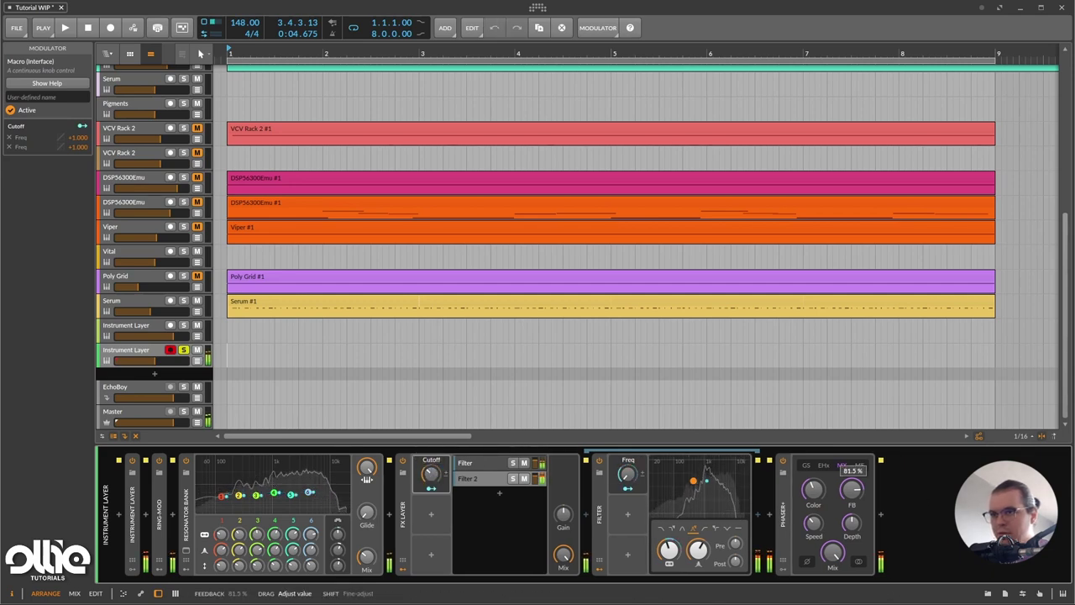
# - Turn down the Phaser+ depth and switch its character to MF, adjusting the Color amount
pyautogui.moveTo(851, 528); pyautogui.dragTo(852, 559)
pyautogui.moveTo(818, 493); pyautogui.dragTo(814, 471)
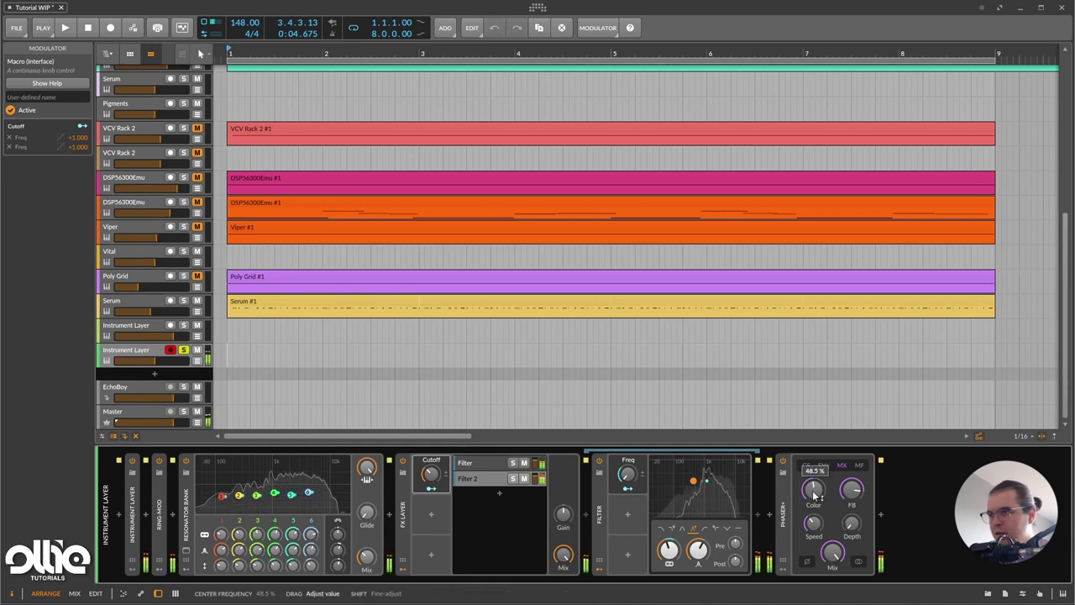
pyautogui.click(861, 465)
pyautogui.moveTo(813, 490)
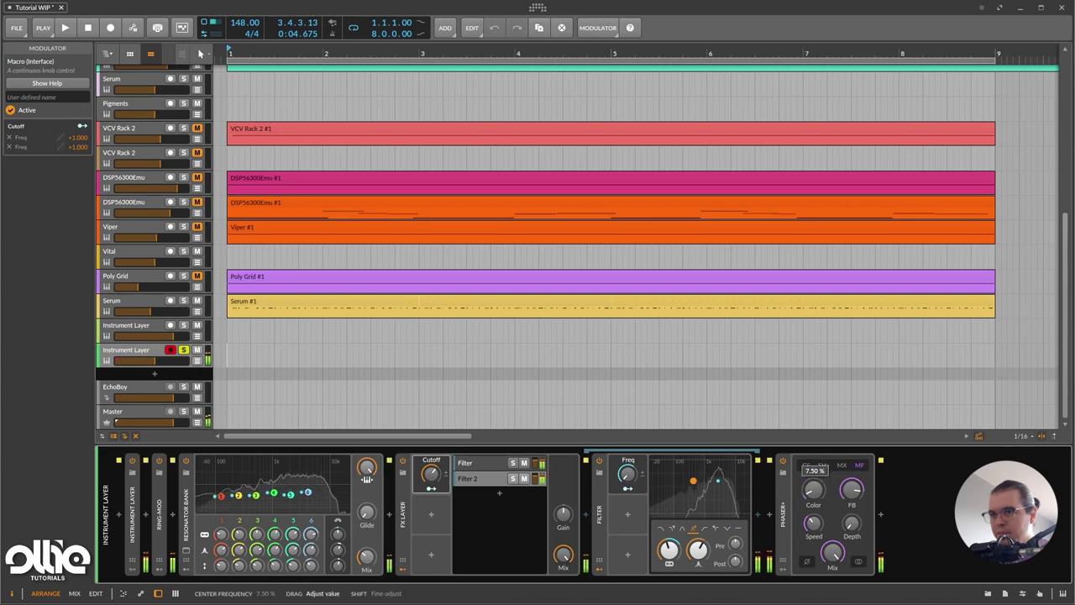
pyautogui.moveTo(813, 490); pyautogui.dragTo(852, 487)
pyautogui.moveTo(852, 490)
# - Set the Phaser+ speed to 0.10 Hz and turn down the Cutoff macro
pyautogui.moveTo(813, 522); pyautogui.dragTo(814, 523)
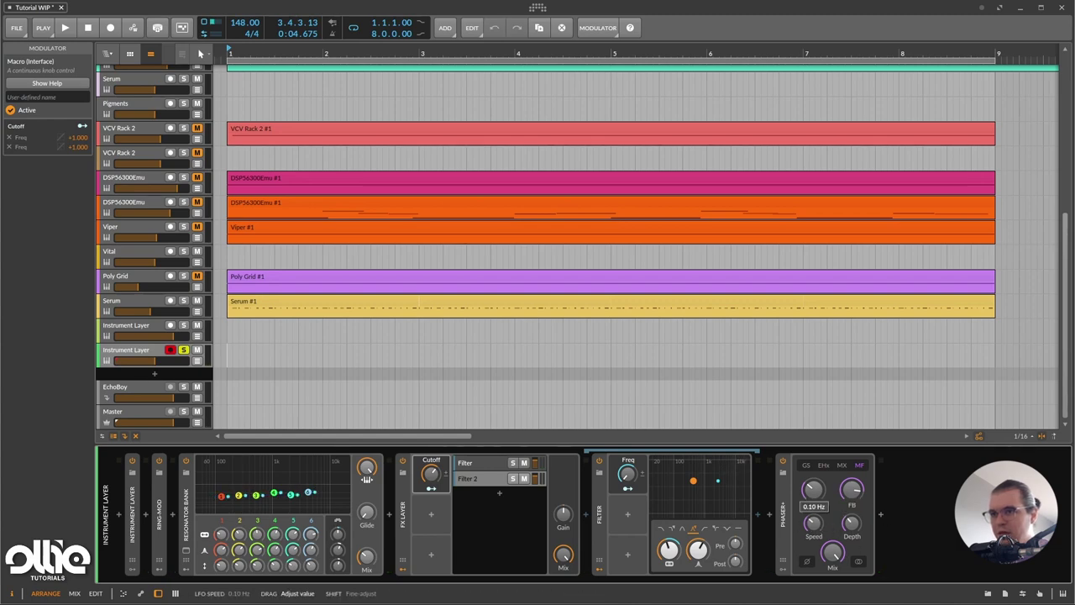
pyautogui.moveTo(813, 522); pyautogui.dragTo(813, 522)
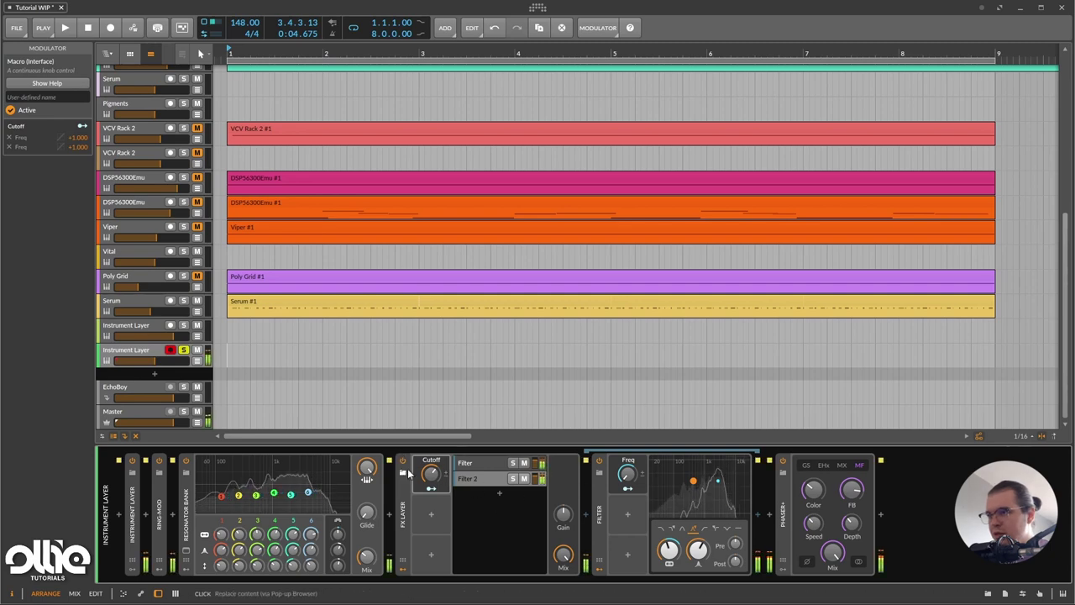
pyautogui.moveTo(430, 474); pyautogui.dragTo(430, 474)
# - Collapse the Phaser+ device and lower the Resonator Bank's mix to 15.5 %, checking it with the Cutoff macro
pyautogui.click(785, 507)
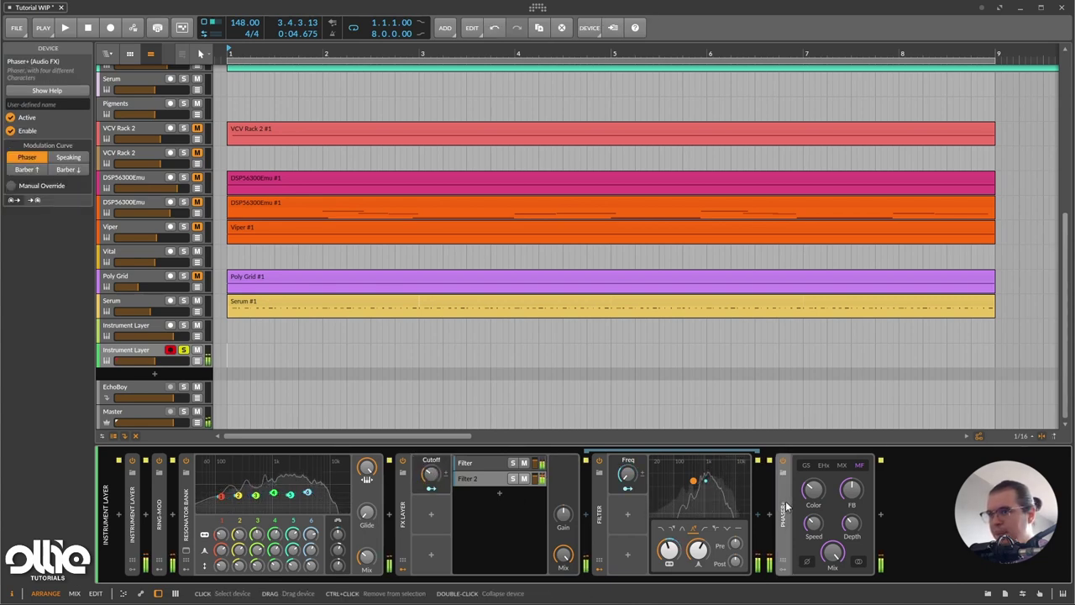
pyautogui.doubleClick(785, 506)
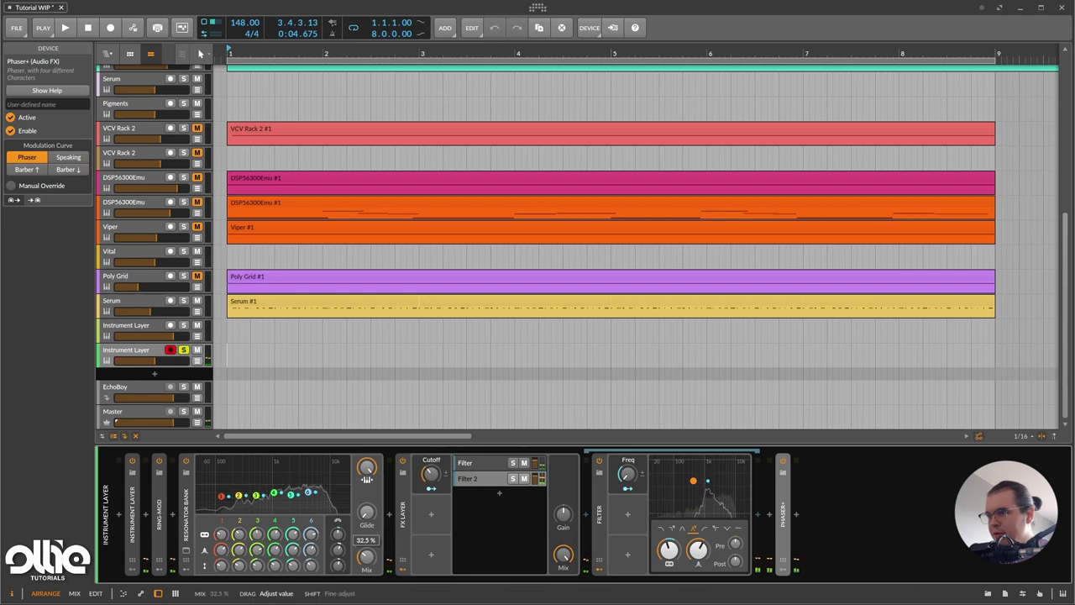
pyautogui.moveTo(367, 554); pyautogui.dragTo(366, 573)
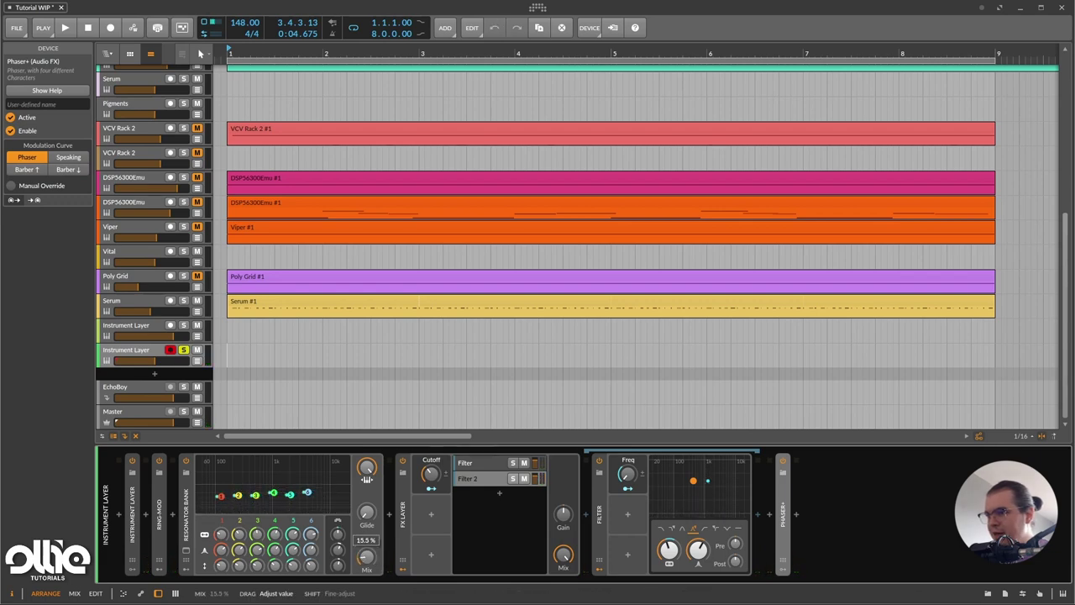
pyautogui.moveTo(431, 473); pyautogui.dragTo(430, 442)
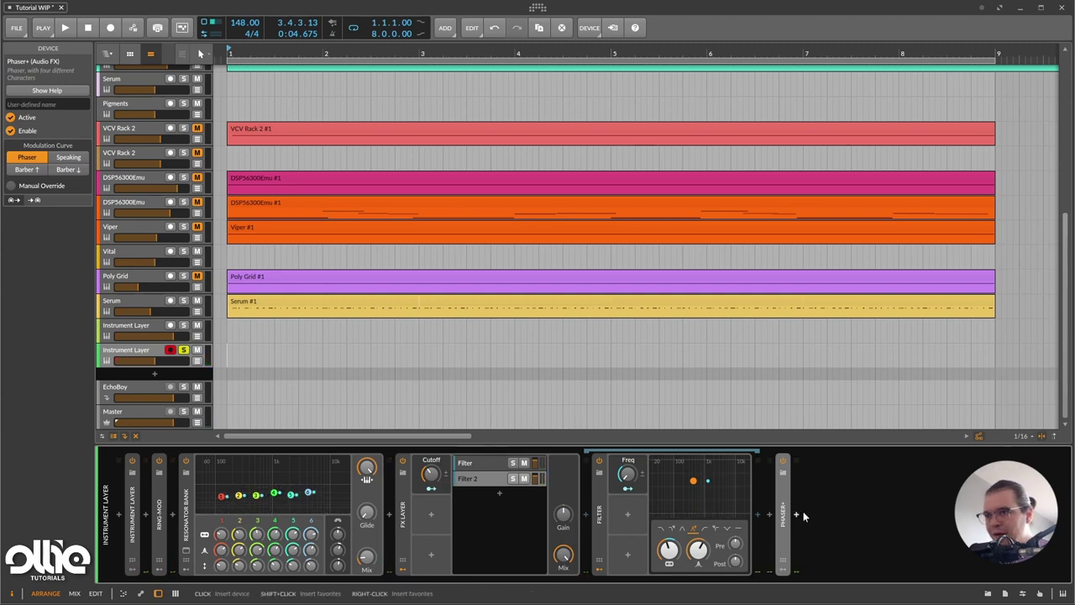
# - Insert a Comb device after Phaser+ and disable it
pyautogui.click(800, 513)
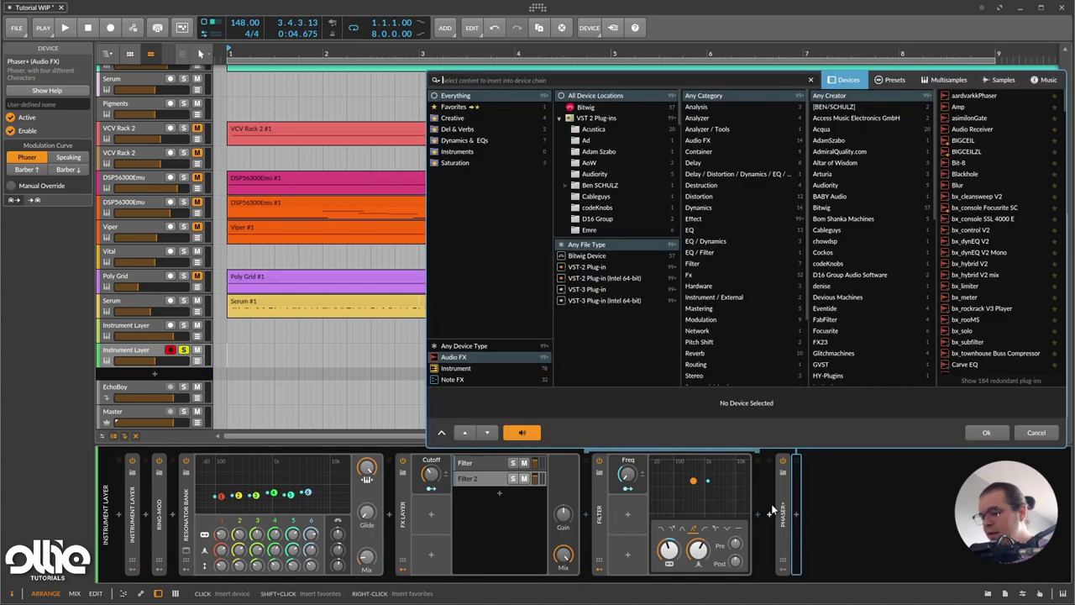
pyautogui.write('comb')
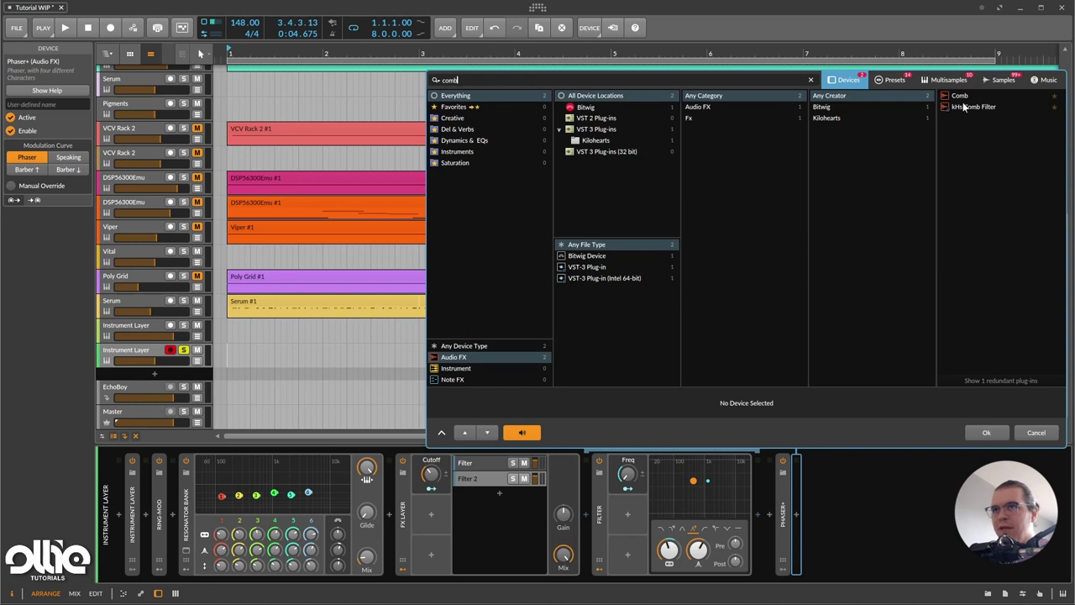
pyautogui.doubleClick(962, 97)
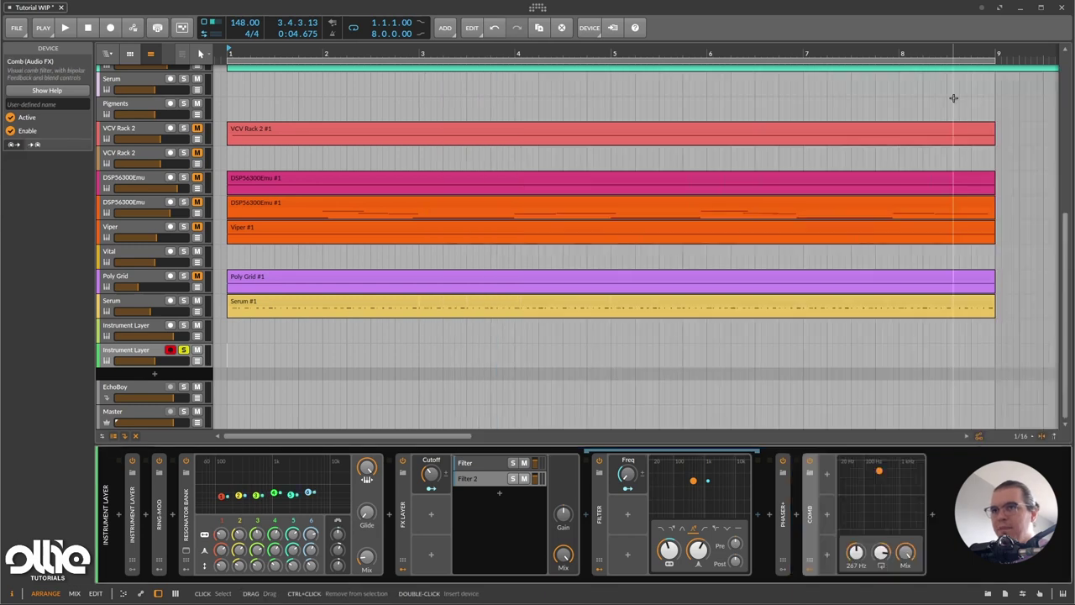
pyautogui.click(810, 466)
# - Insert a Freq Shifter device between Phaser+ and Comb, and turn its mix all the way up
pyautogui.click(794, 519)
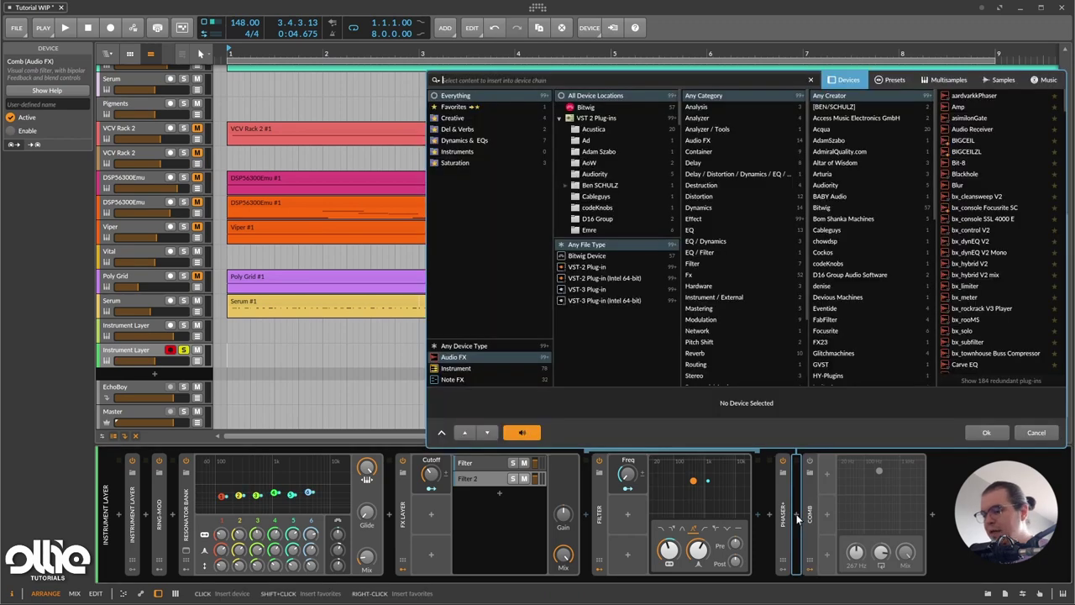
pyautogui.write('freq')
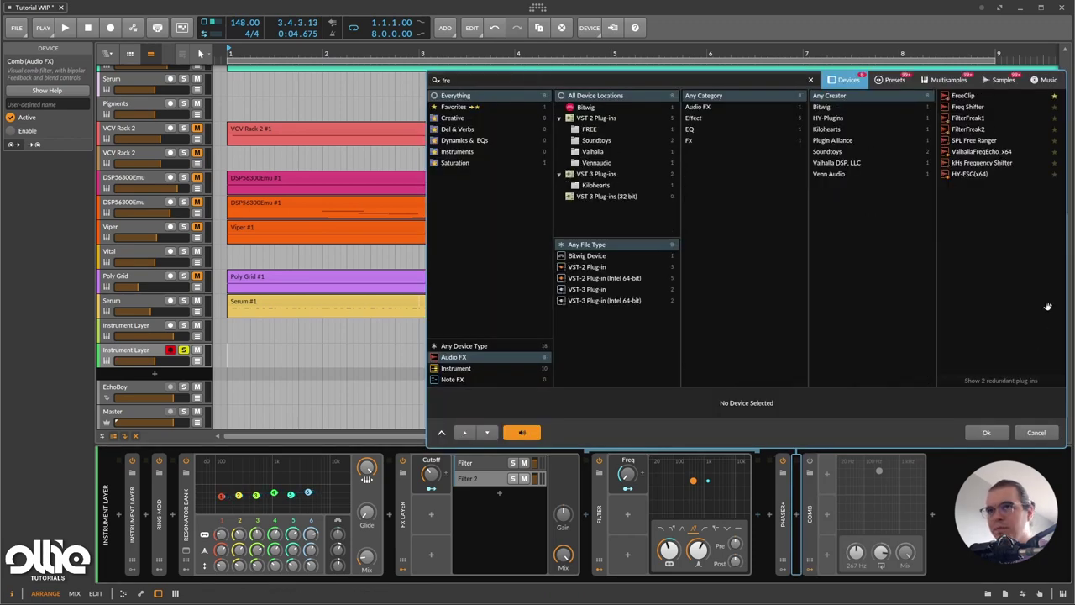
pyautogui.press('Return')
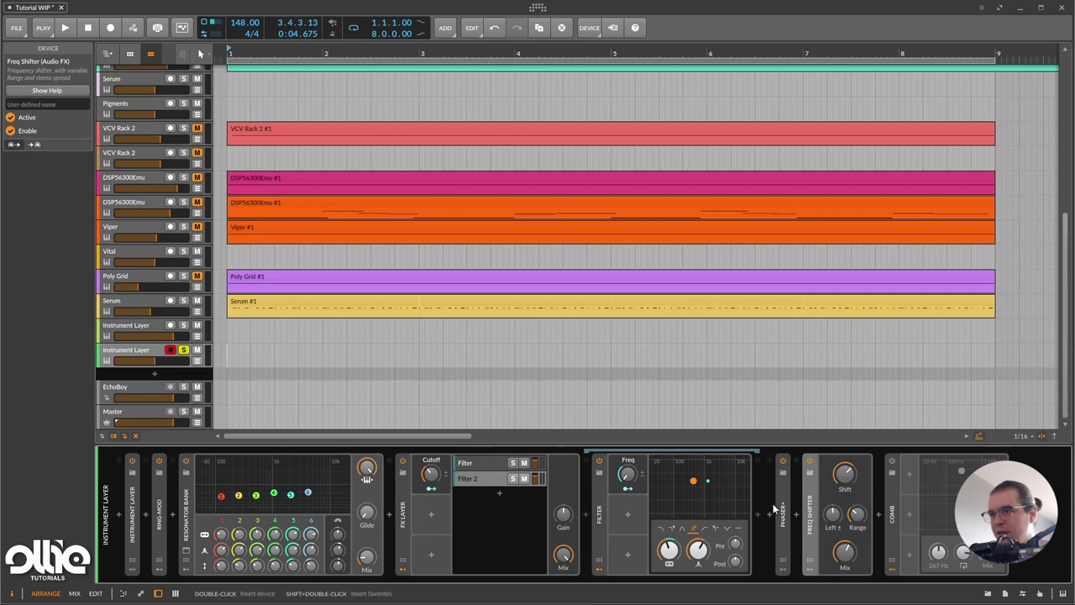
pyautogui.moveTo(845, 476)
pyautogui.mouseDown()
pyautogui.moveTo(846, 505)
pyautogui.moveTo(846, 484)
pyautogui.mouseUp()
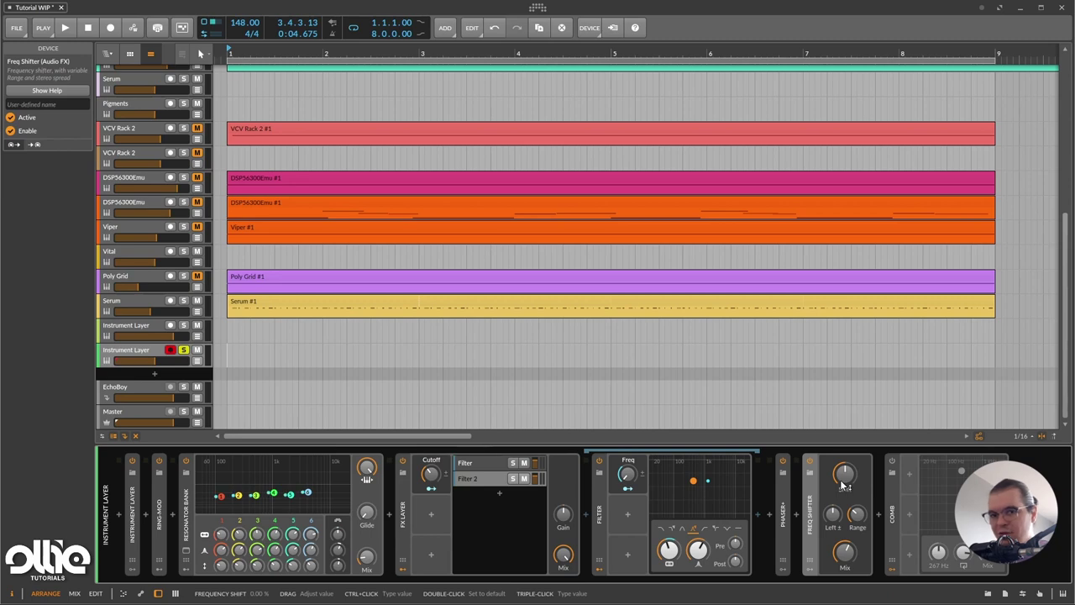
pyautogui.moveTo(845, 552); pyautogui.dragTo(850, 433)
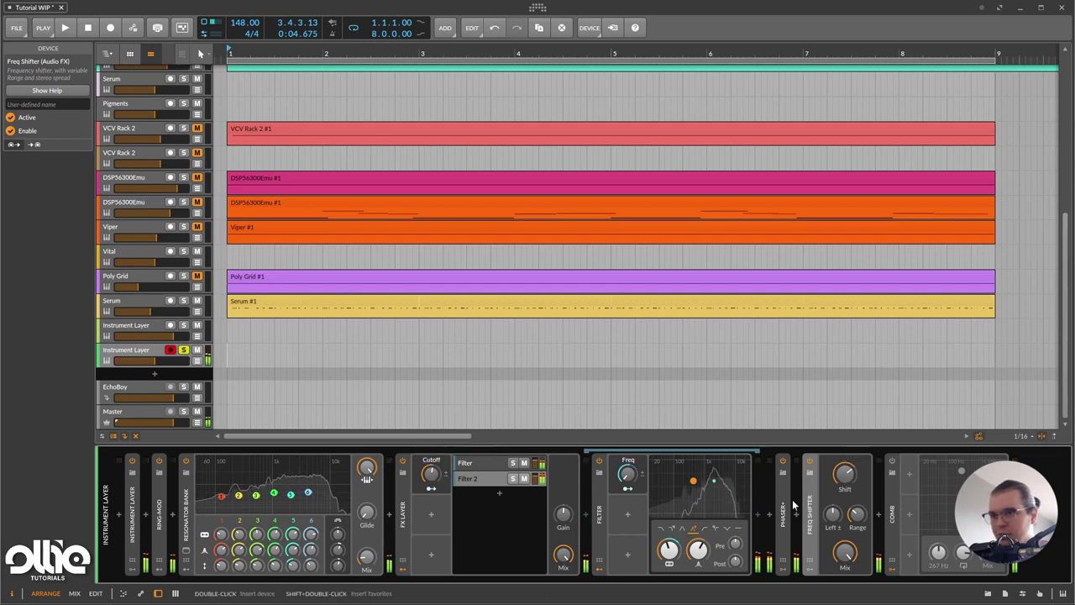
# - Expand Phaser+ and disable both it and the Resonator Bank to audition the Freq Shifter's Shift on its own
pyautogui.doubleClick(784, 500)
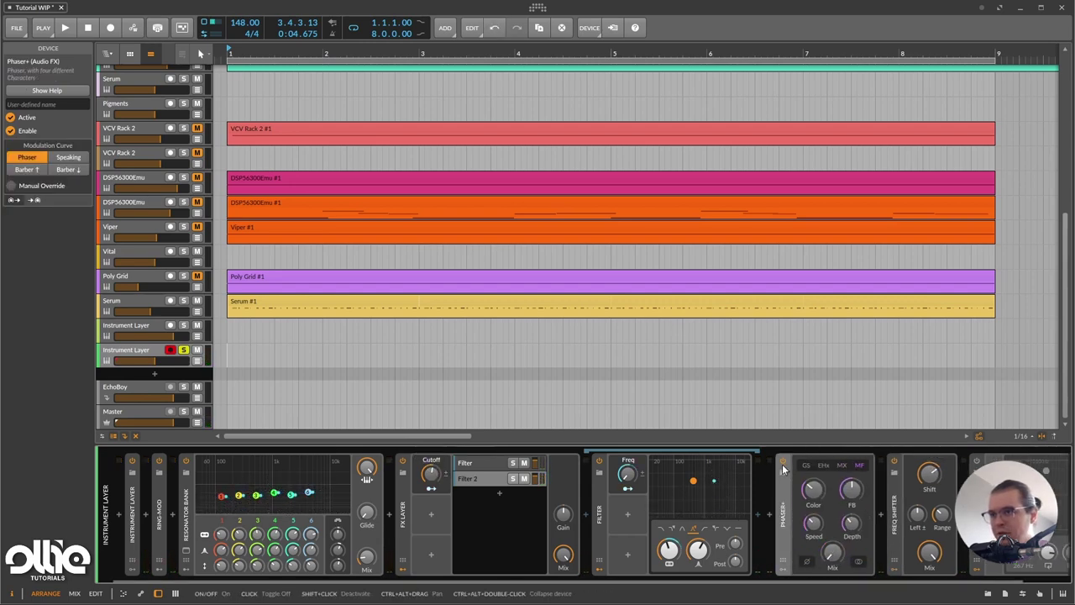
pyautogui.click(783, 464)
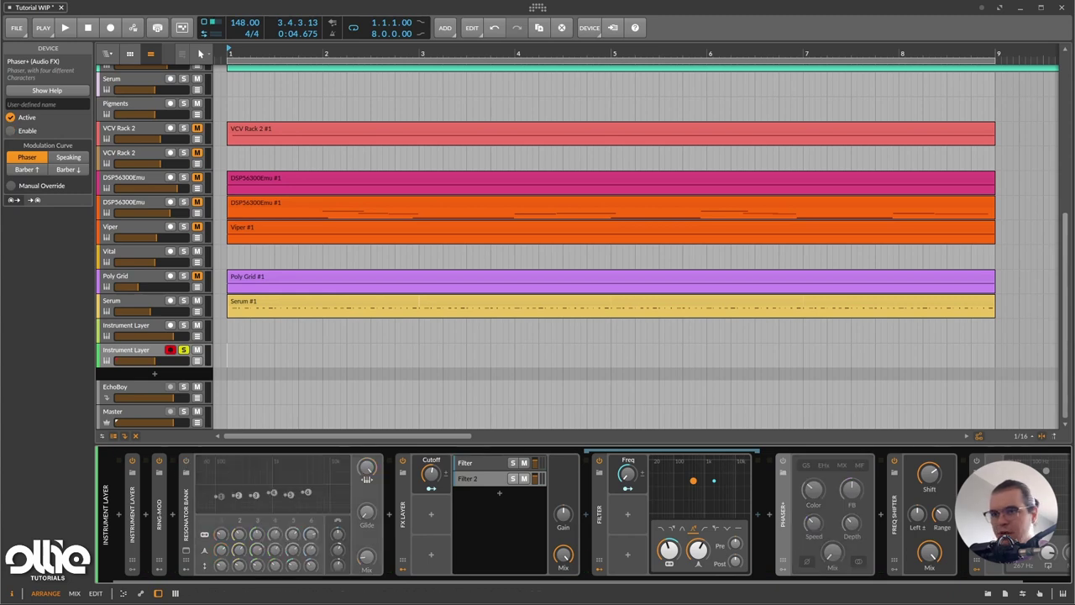
pyautogui.moveTo(929, 474); pyautogui.dragTo(930, 474)
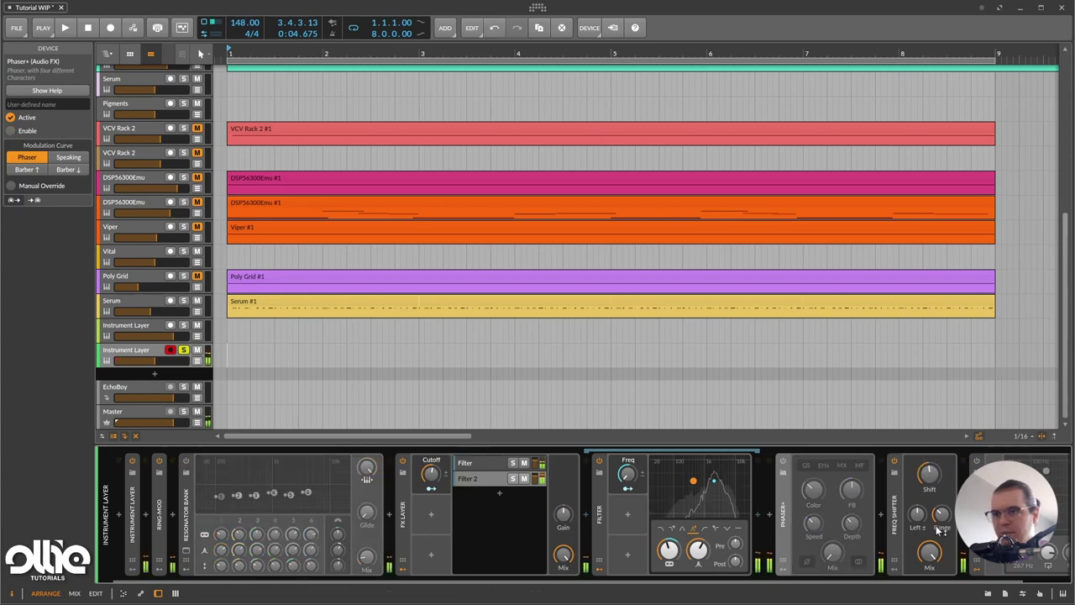
# - Try the Freq Shifter with a 5.28 kHz range, sweeping its Shift between negative and positive amounts
pyautogui.moveTo(942, 512)
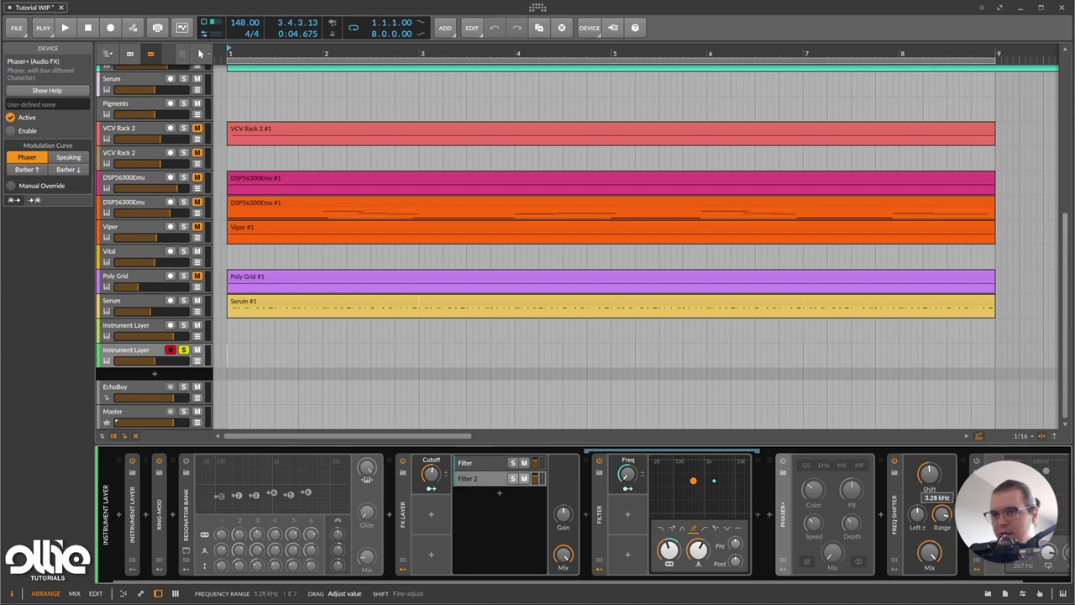
pyautogui.moveTo(929, 473)
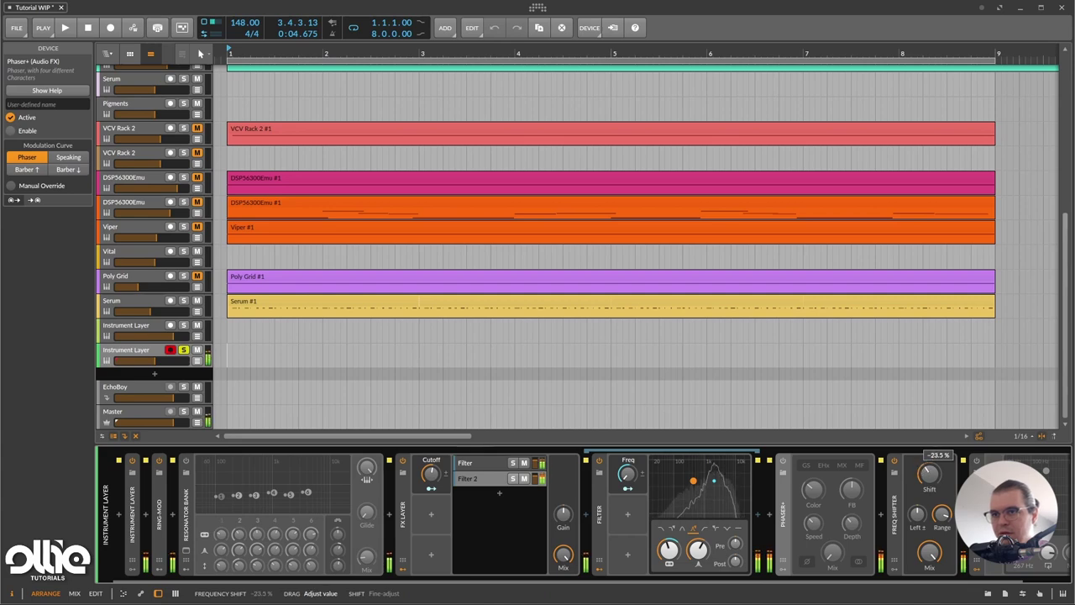
pyautogui.moveTo(929, 473); pyautogui.dragTo(935, 486)
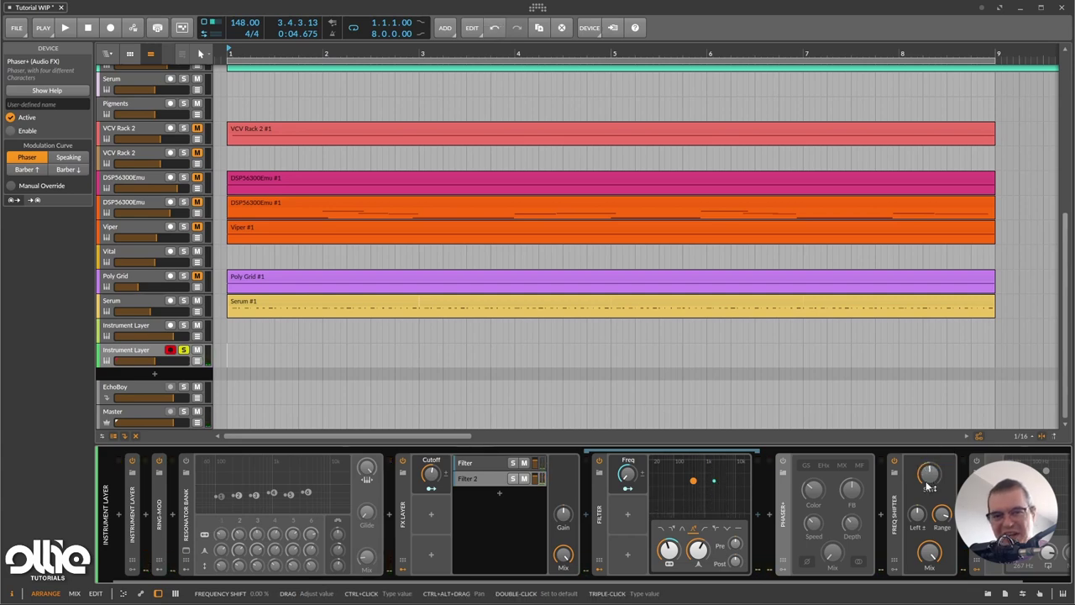
pyautogui.moveTo(946, 528); pyautogui.dragTo(946, 527)
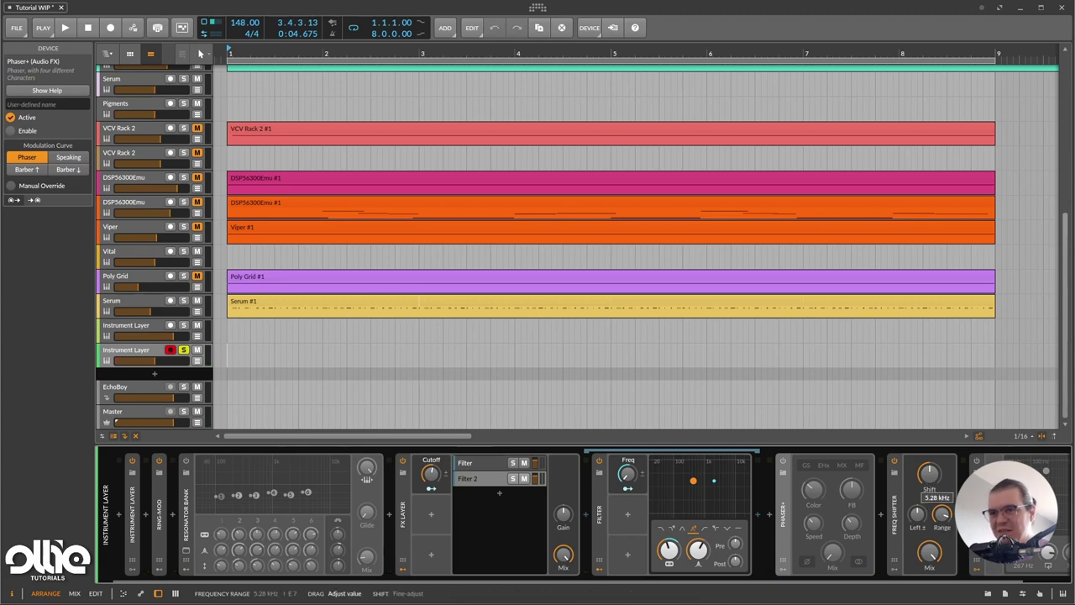
pyautogui.moveTo(929, 474); pyautogui.dragTo(929, 447)
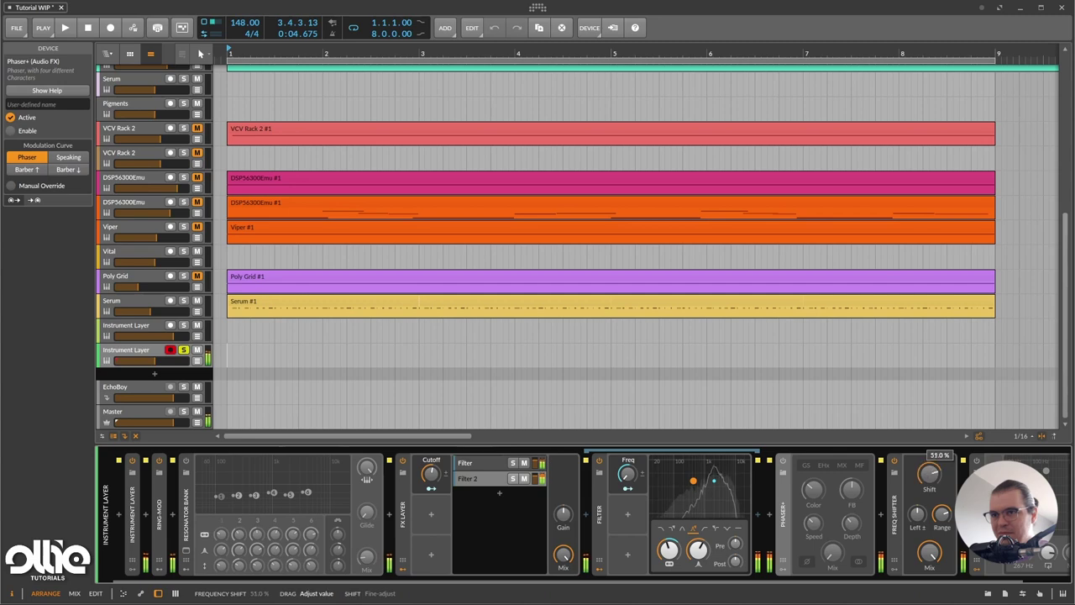
# - Set the Freq Shifter's range to 1.66 kHz, audition the Shift and reset it to 0 %
pyautogui.moveTo(942, 514); pyautogui.dragTo(941, 509)
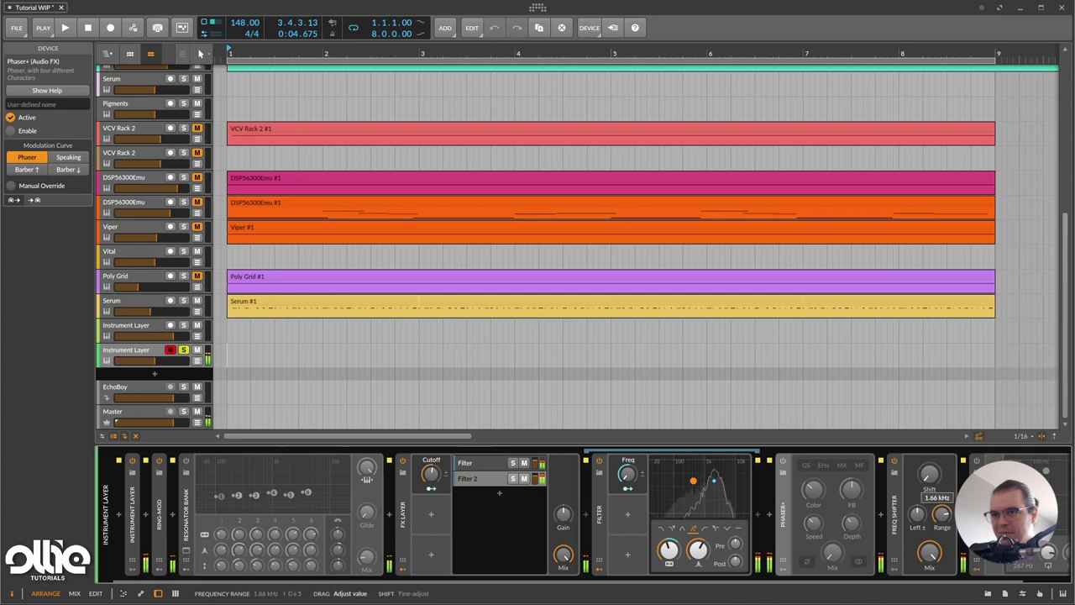
pyautogui.moveTo(929, 473); pyautogui.dragTo(929, 467)
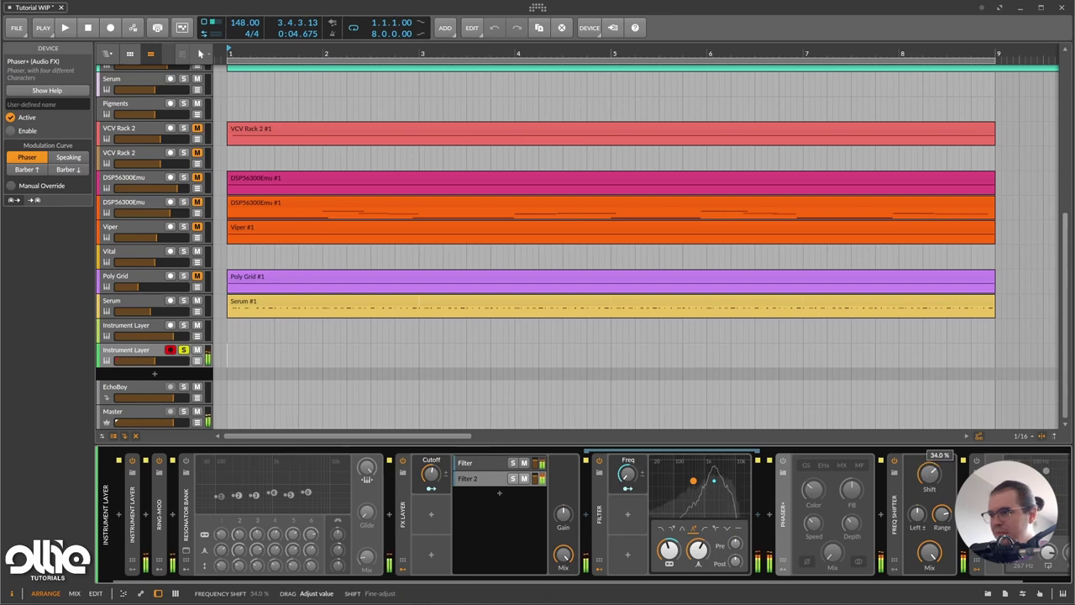
pyautogui.rightClick(930, 475)
pyautogui.tripleClick(929, 474)
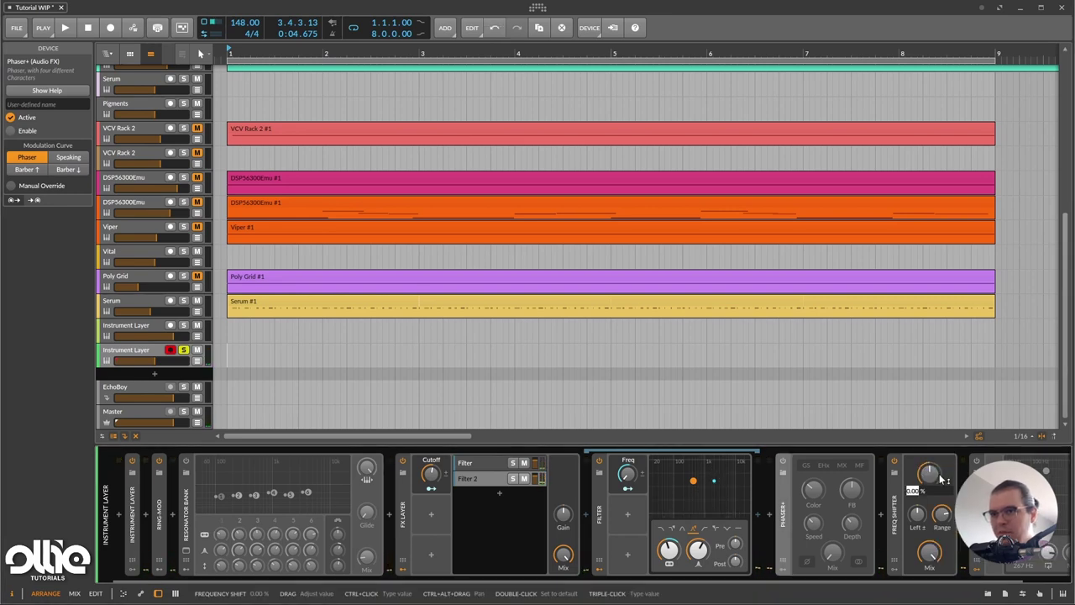
# - Add a Classic LFO modulator to the Freq Shifter and map it to Shift with an amount of +0.545
pyautogui.click(898, 572)
pyautogui.click(894, 476)
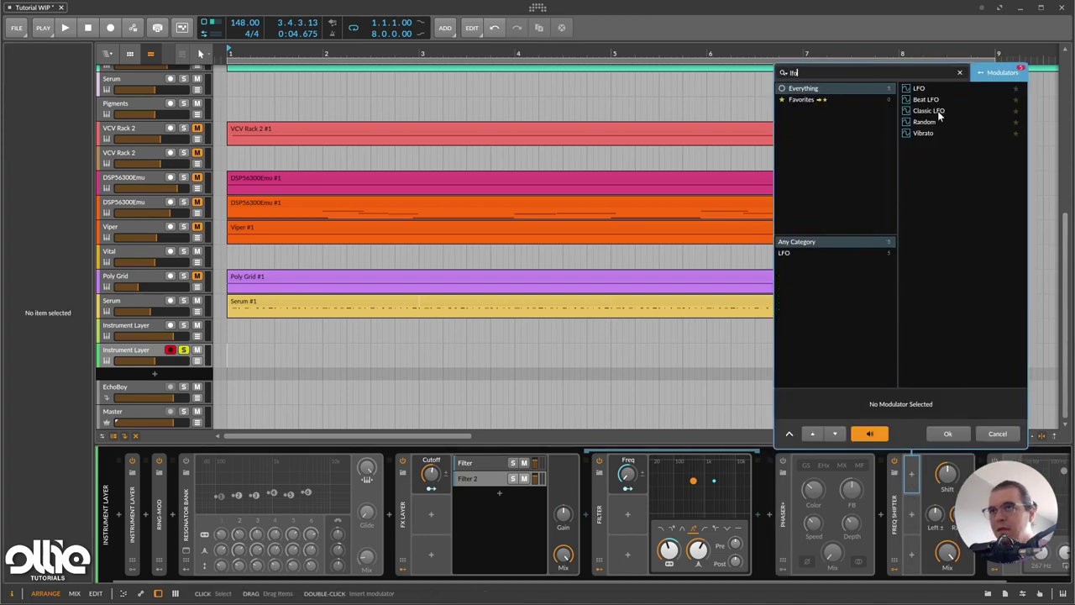
pyautogui.doubleClick(931, 110)
pyautogui.moveTo(971, 476)
pyautogui.mouseDown()
pyautogui.moveTo(970, 460)
pyautogui.moveTo(970, 471)
pyautogui.mouseUp()
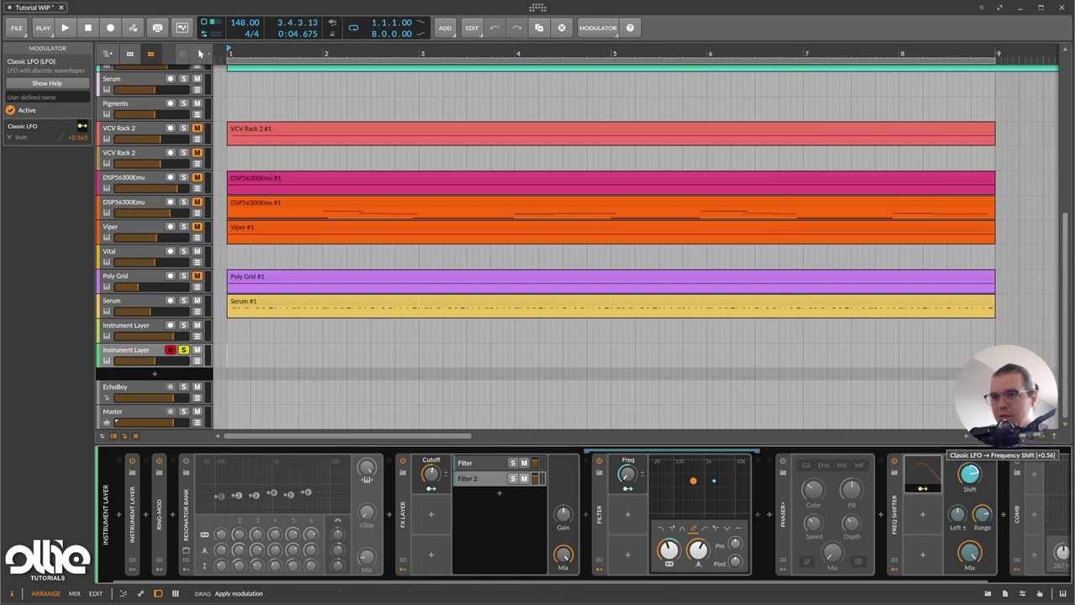
# - Set the Classic LFO to a triangle waveform at 0.07 Hz and raise the FX Layer's Cutoff macro to 100 %
pyautogui.click(931, 472)
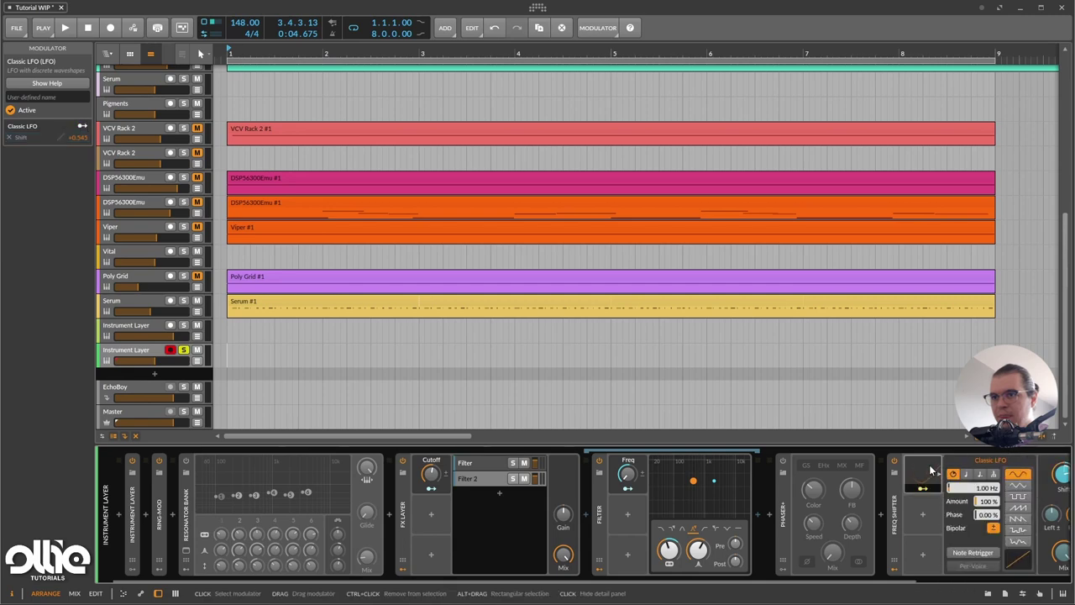
pyautogui.moveTo(983, 488); pyautogui.dragTo(983, 488)
pyautogui.click(1018, 488)
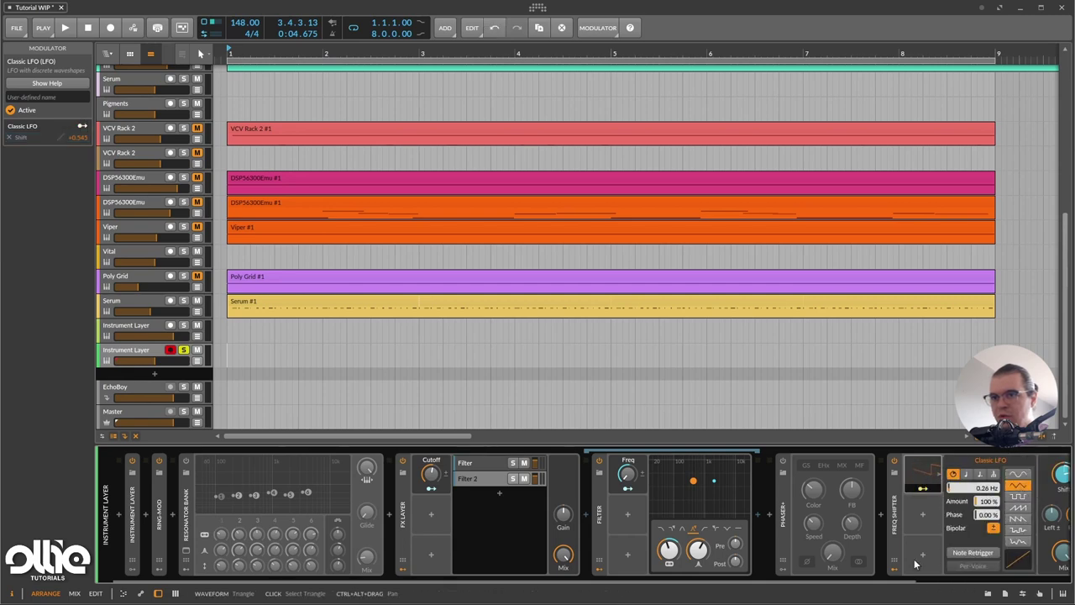
pyautogui.moveTo(862, 581); pyautogui.dragTo(990, 582)
pyautogui.moveTo(834, 487); pyautogui.dragTo(834, 529)
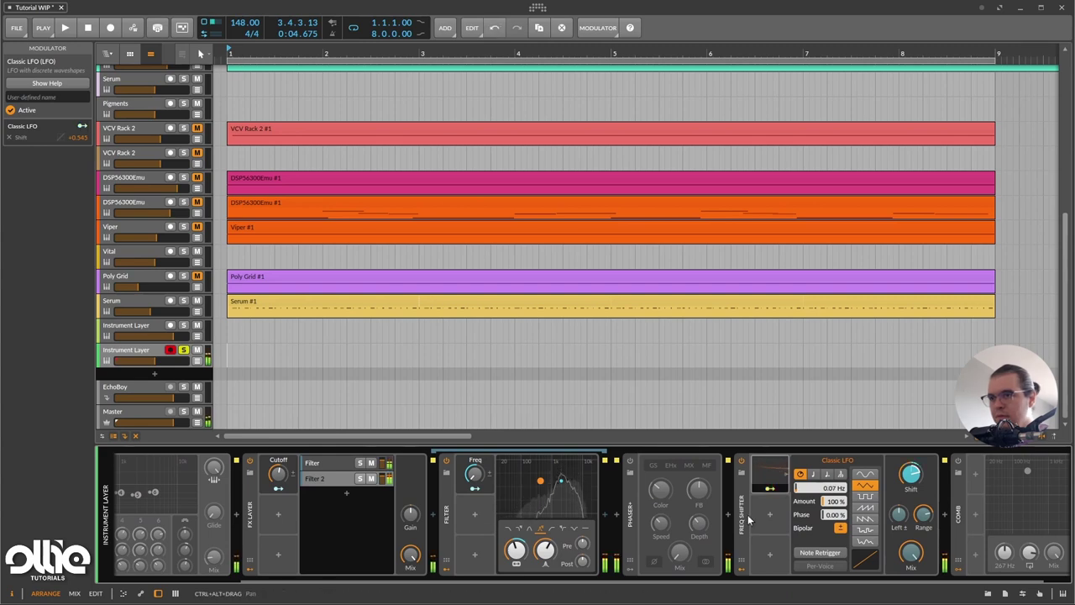
pyautogui.moveTo(278, 474)
pyautogui.mouseDown()
pyautogui.moveTo(278, 457)
pyautogui.moveTo(278, 474)
pyautogui.mouseUp()
# - Move Freq Shifter and Phaser+ between the Resonator Bank and the FX Layer, with Phaser+ first and enabled again
pyautogui.scroll(3, 710, 550)
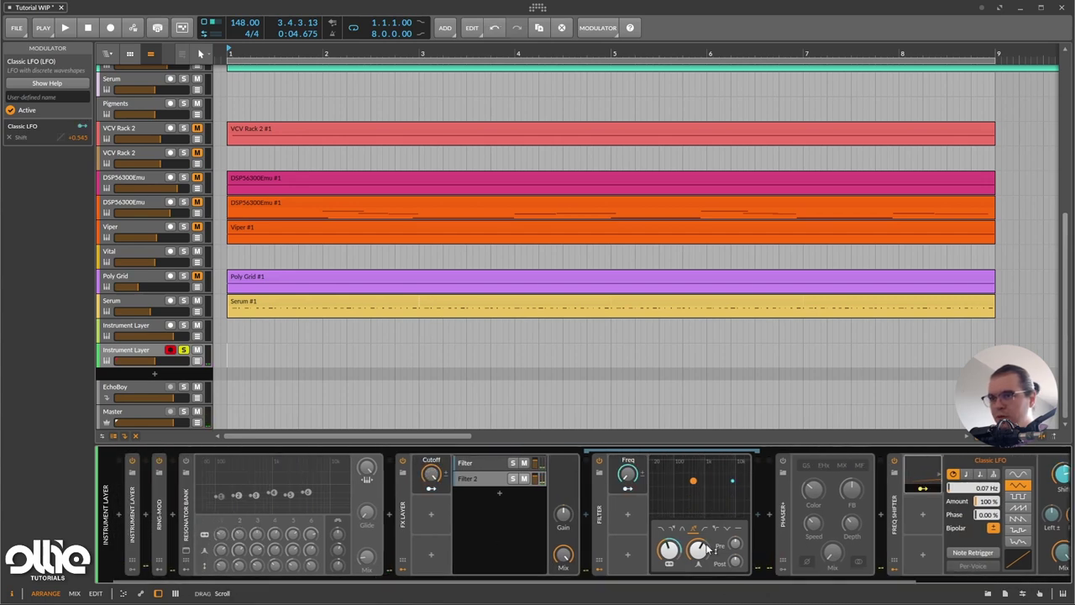
pyautogui.click(900, 514)
pyautogui.scroll(-10, 872, 516)
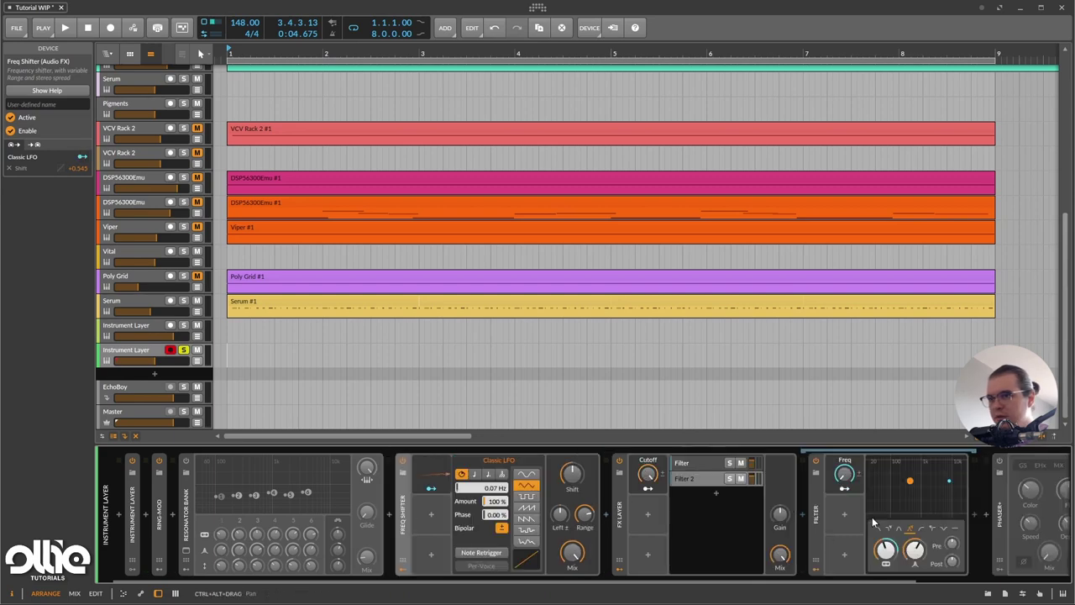
pyautogui.click(984, 525)
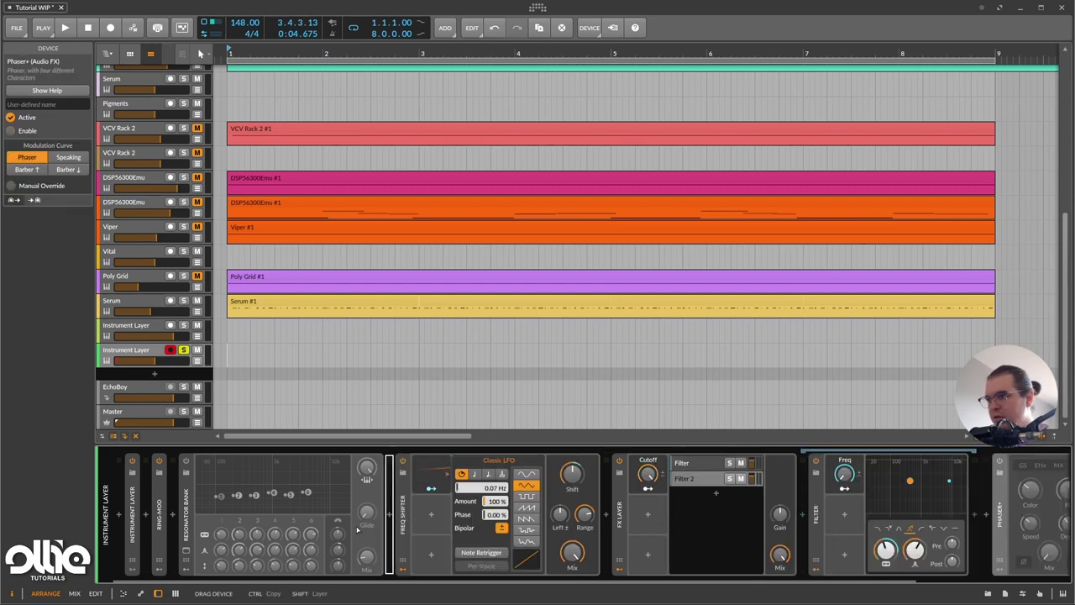
pyautogui.moveTo(357, 530); pyautogui.dragTo(391, 498)
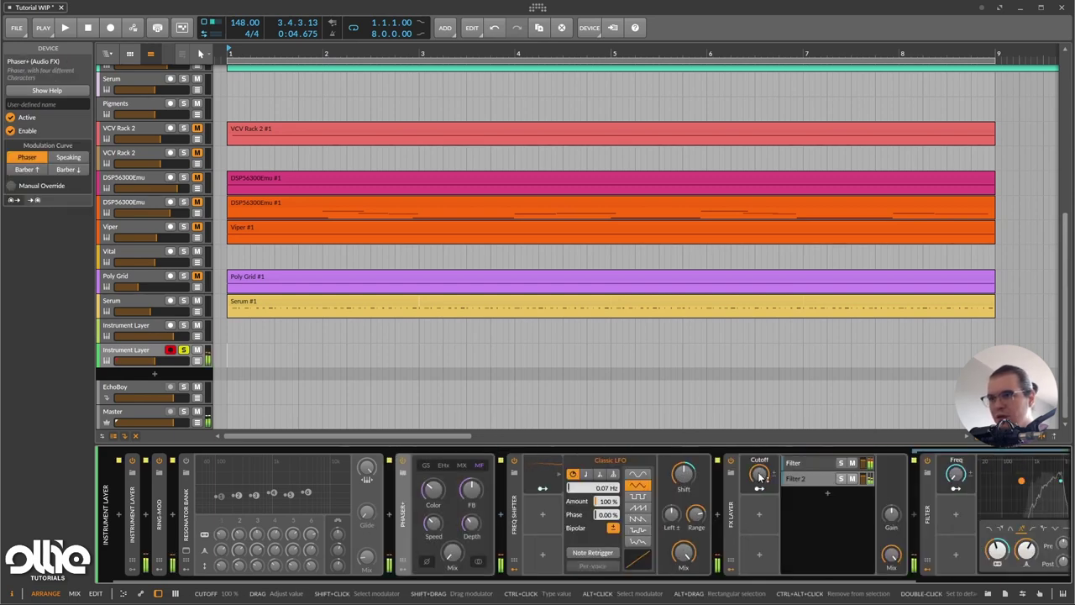
# - Re-enable the Resonator Bank, adjust its mix, and sweep the Cutoff macro to about 71.5 %
pyautogui.moveTo(760, 476); pyautogui.dragTo(760, 538)
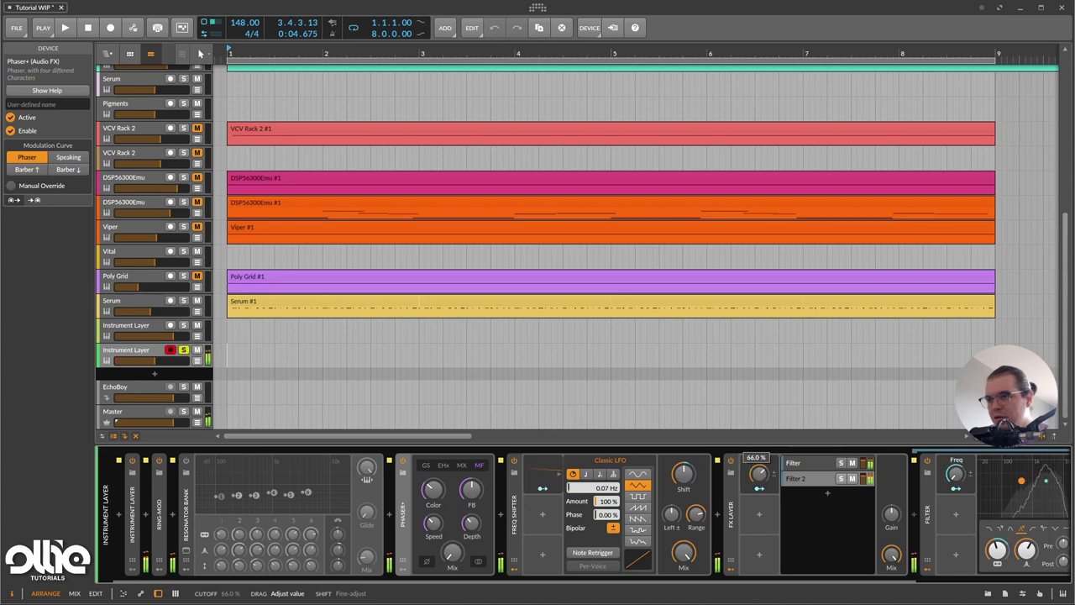
pyautogui.moveTo(759, 473); pyautogui.dragTo(758, 452)
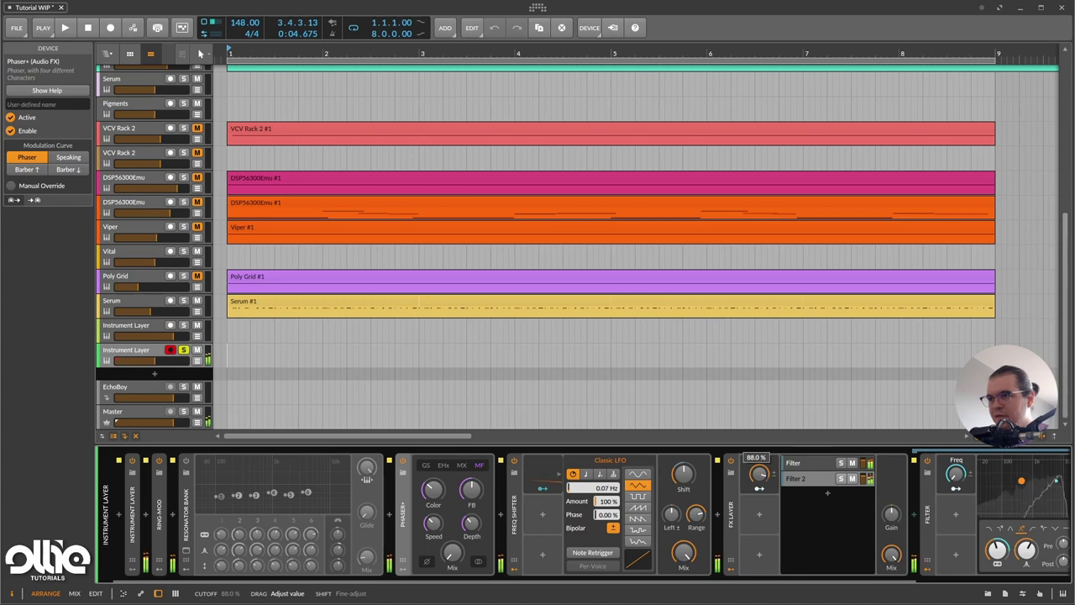
pyautogui.click(187, 464)
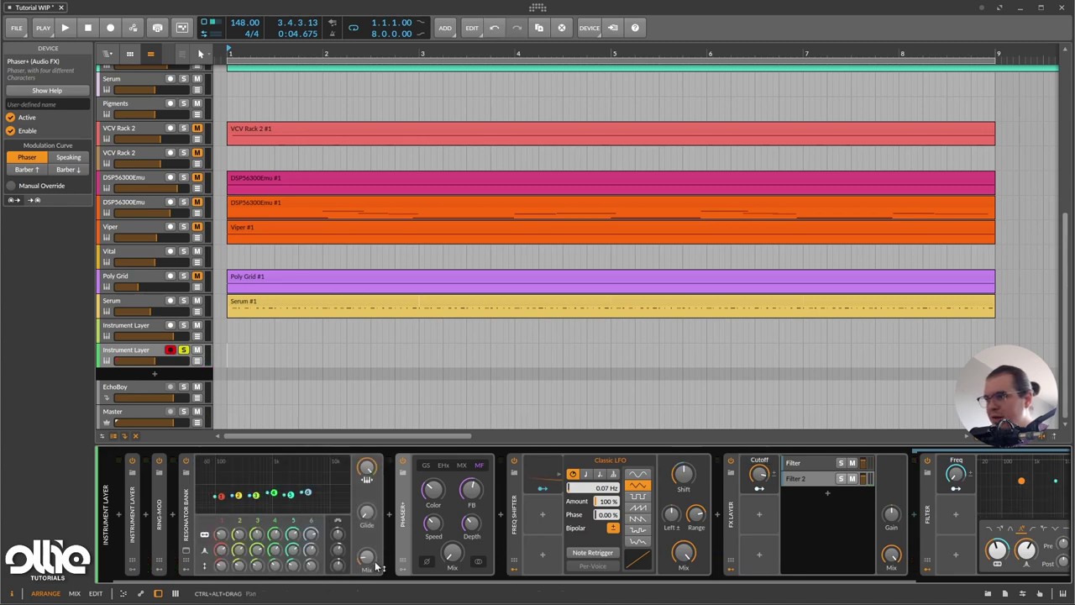
pyautogui.moveTo(369, 558); pyautogui.dragTo(370, 560)
pyautogui.moveTo(761, 475)
pyautogui.mouseDown()
pyautogui.moveTo(761, 511)
pyautogui.moveTo(759, 458)
pyautogui.moveTo(759, 474)
pyautogui.mouseUp()
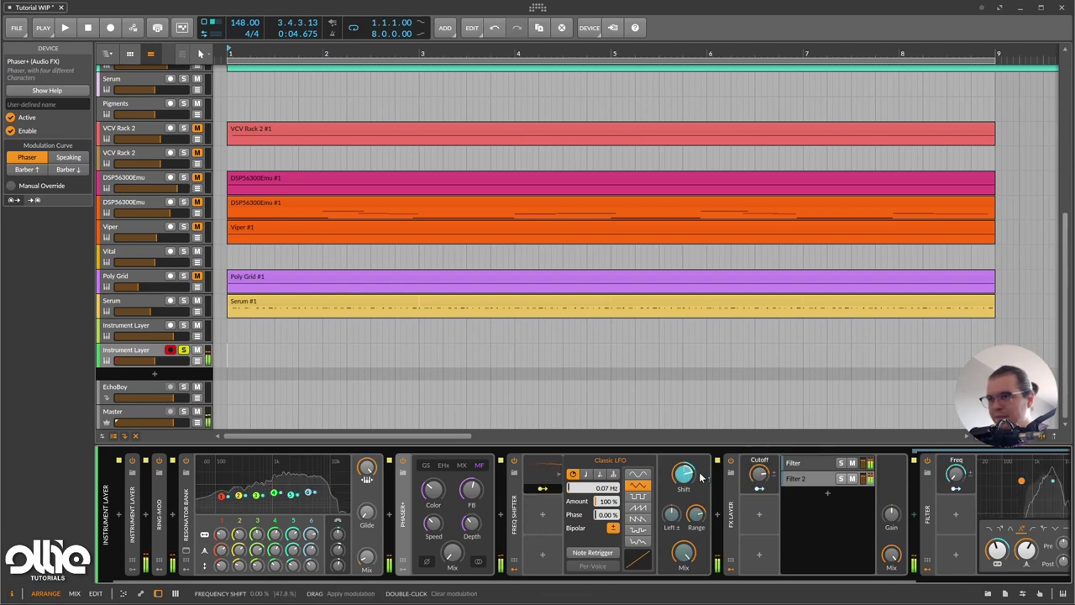
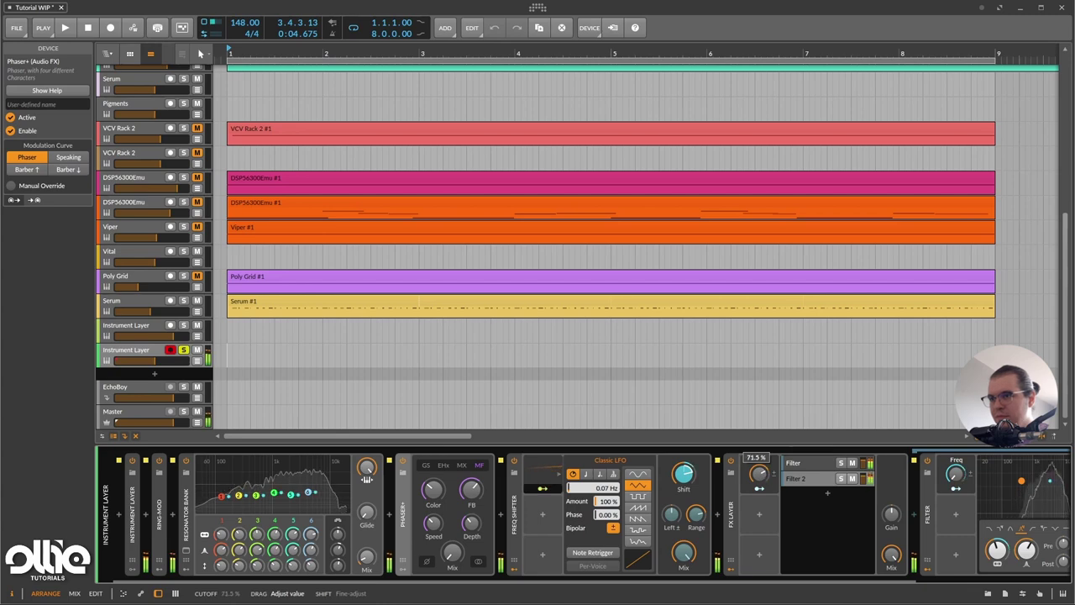
# - Add a Random modulator to the Freq Shifter, map it to Shift with an amount of +0.230, and show its settings
pyautogui.click(538, 495)
pyautogui.click(543, 515)
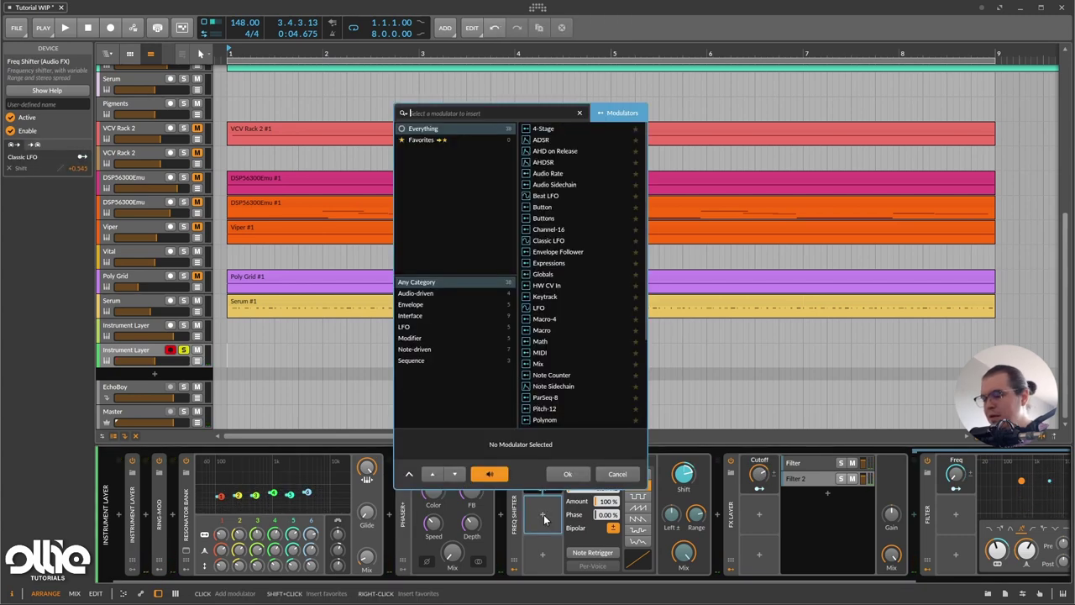
pyautogui.write('rand')
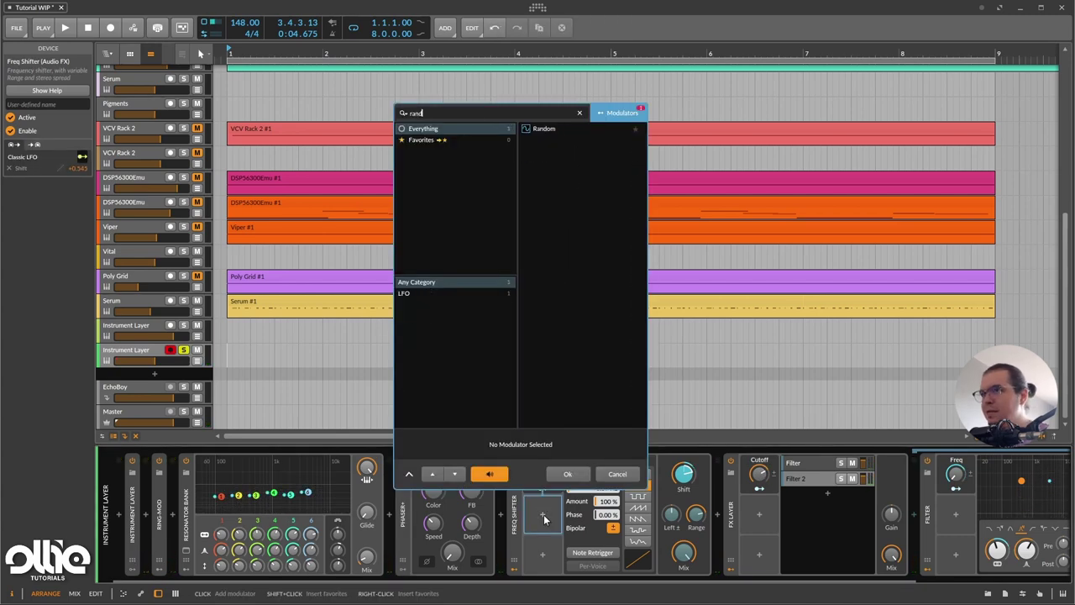
pyautogui.doubleClick(544, 129)
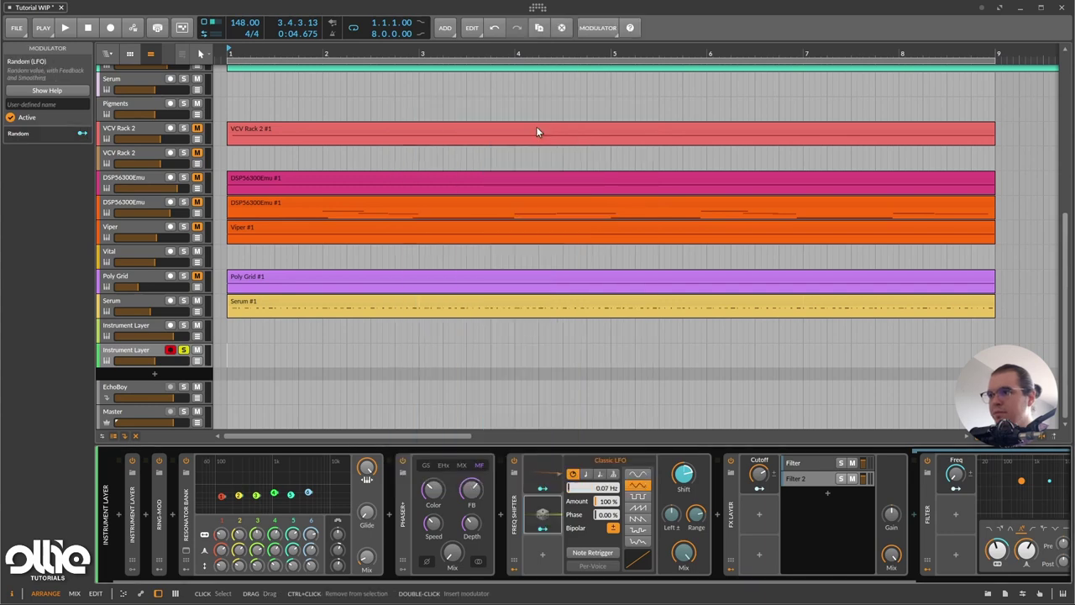
pyautogui.click(542, 527)
pyautogui.moveTo(683, 477); pyautogui.dragTo(684, 473)
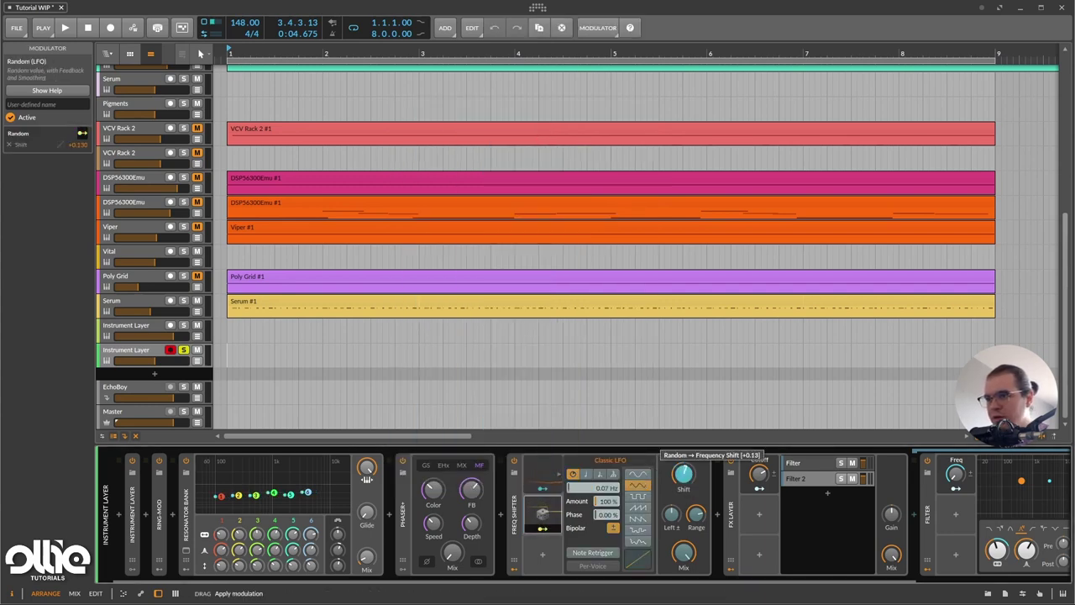
pyautogui.click(543, 512)
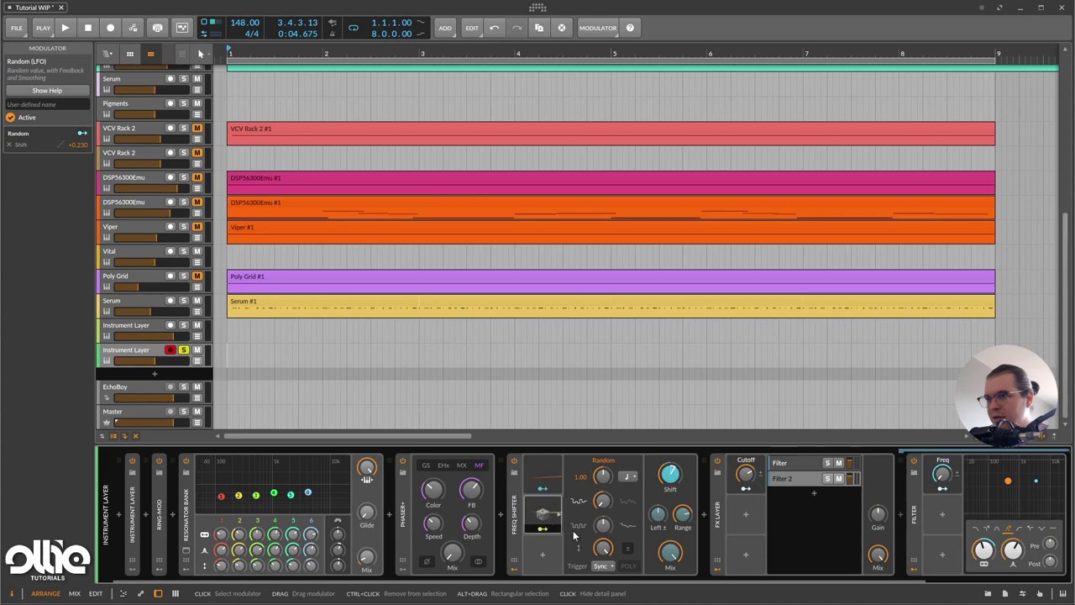
# - Set the Random modulator's rate timebase to Bar and sweep the FX Layer's Cutoff macro to audition it
pyautogui.click(629, 477)
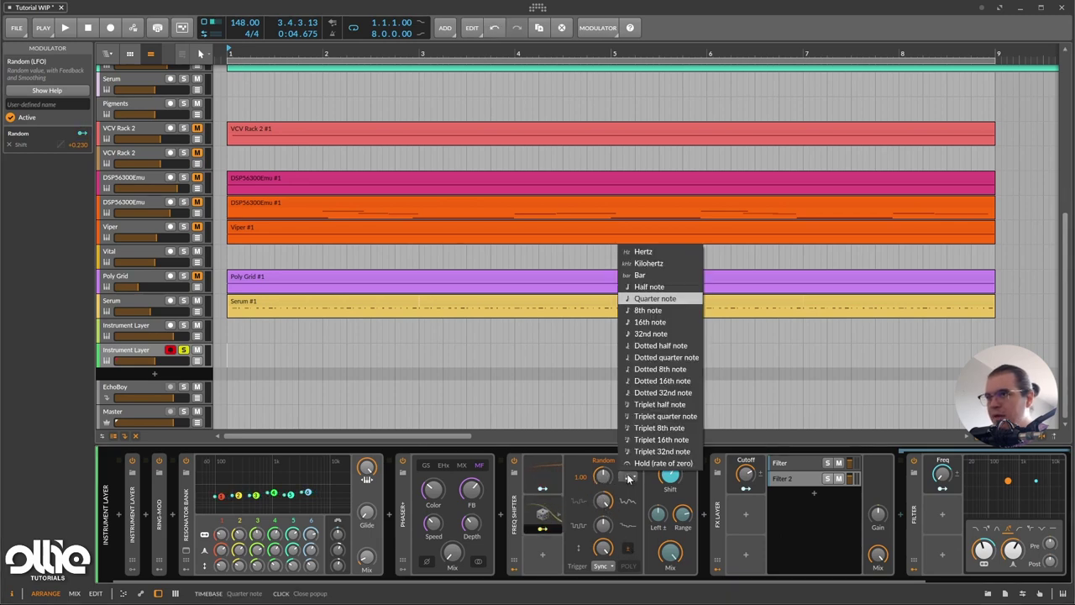
pyautogui.click(676, 274)
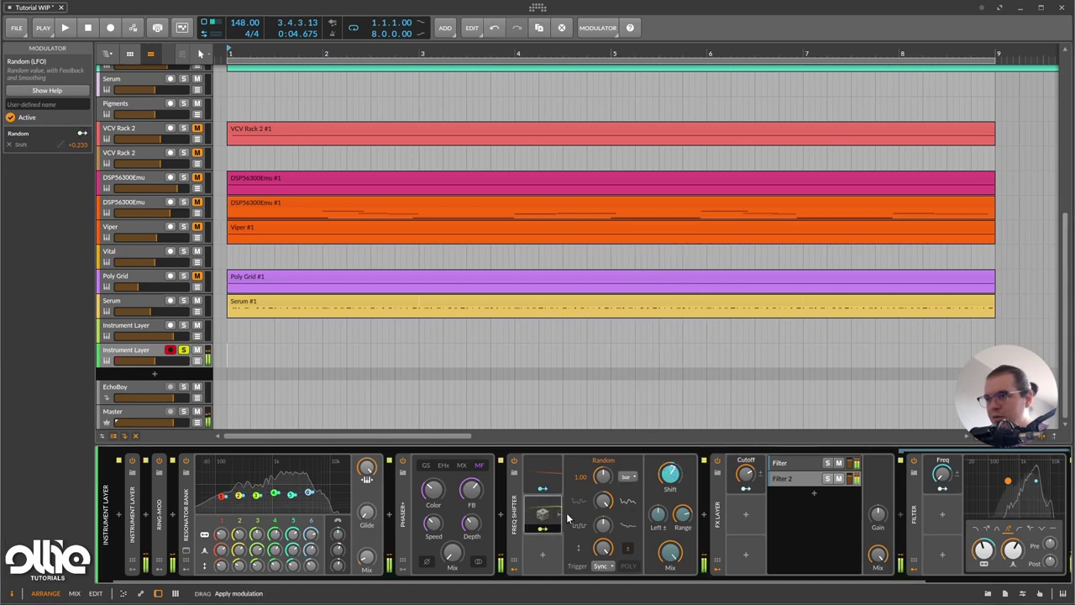
pyautogui.moveTo(746, 475); pyautogui.dragTo(746, 447)
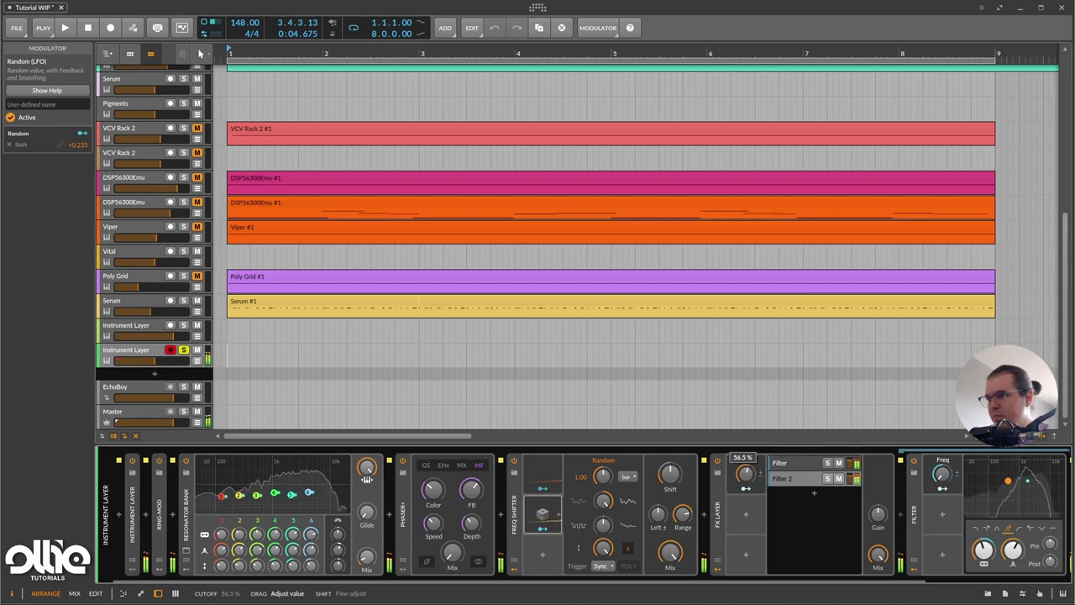
pyautogui.moveTo(368, 560)
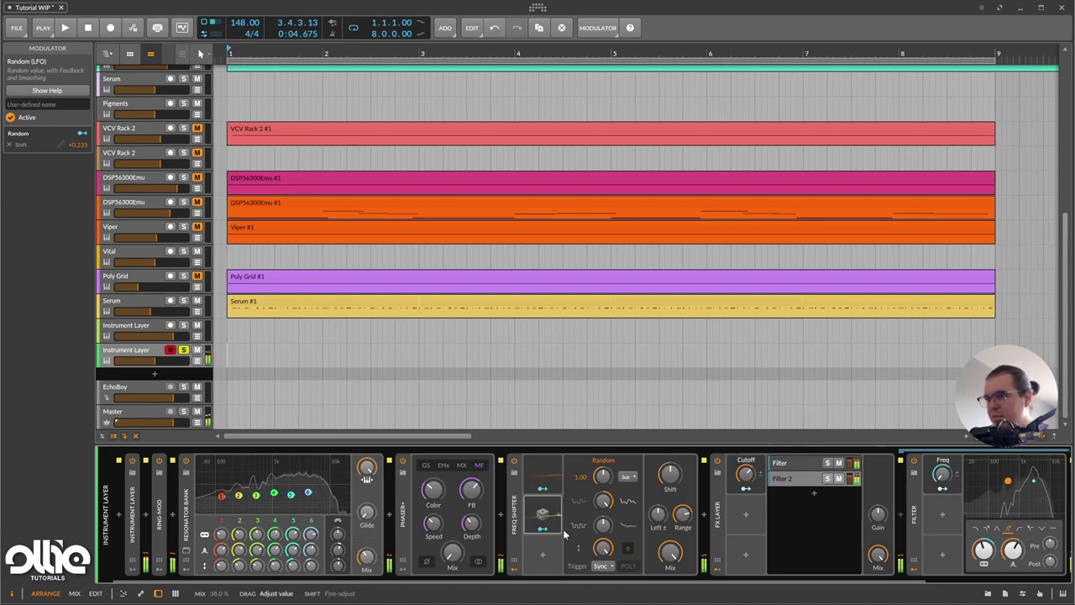
pyautogui.moveTo(747, 475)
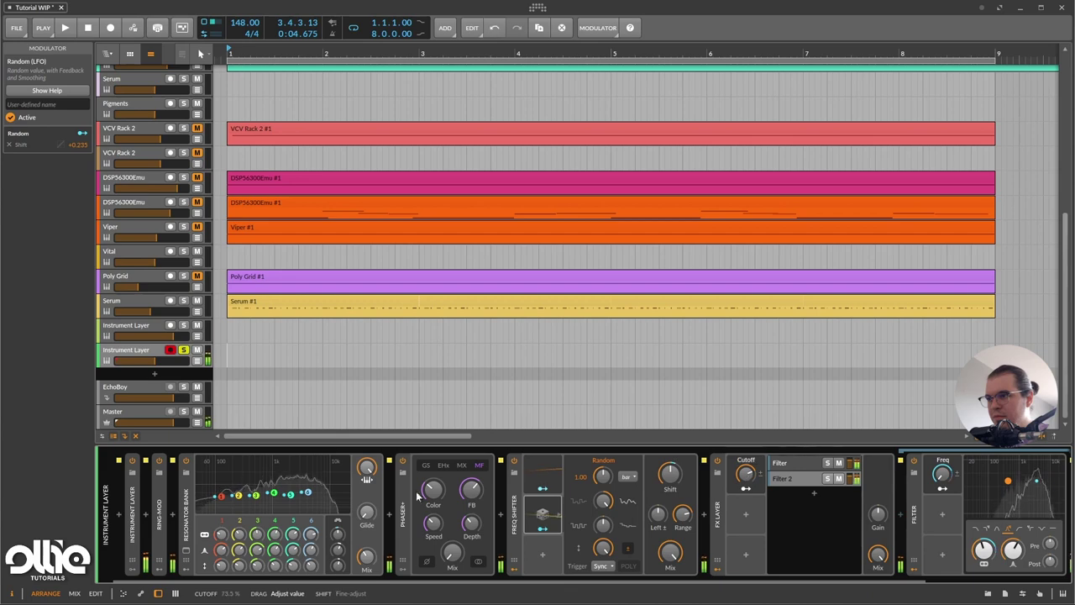
# - Raise the Phaser+ mix, adjust its feedback, and sweep the Cutoff macro
pyautogui.moveTo(452, 552); pyautogui.dragTo(452, 538)
pyautogui.moveTo(471, 489); pyautogui.dragTo(472, 485)
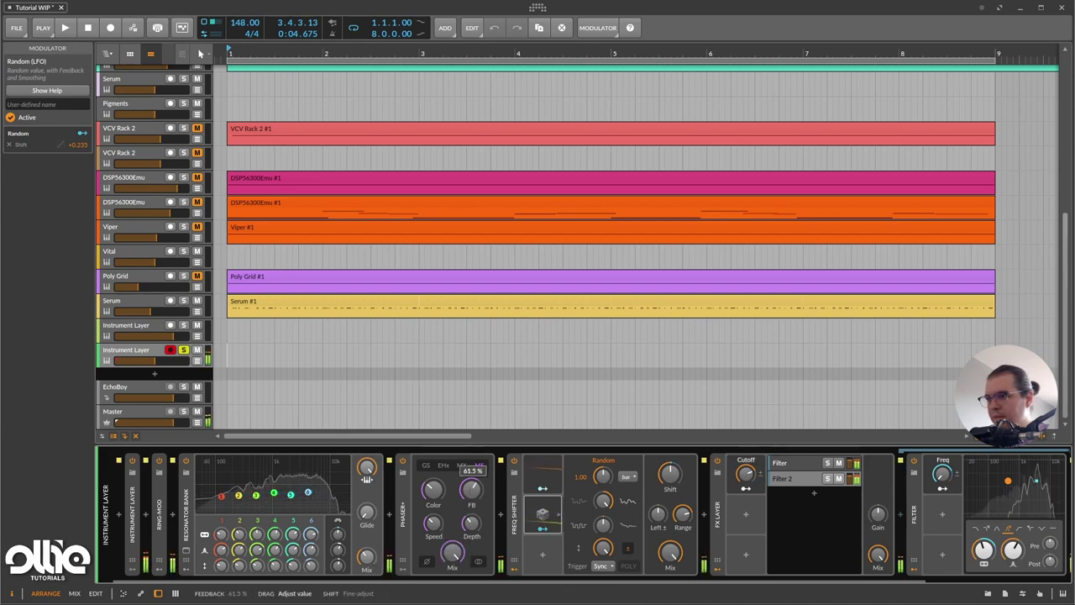
pyautogui.moveTo(745, 474); pyautogui.dragTo(746, 472)
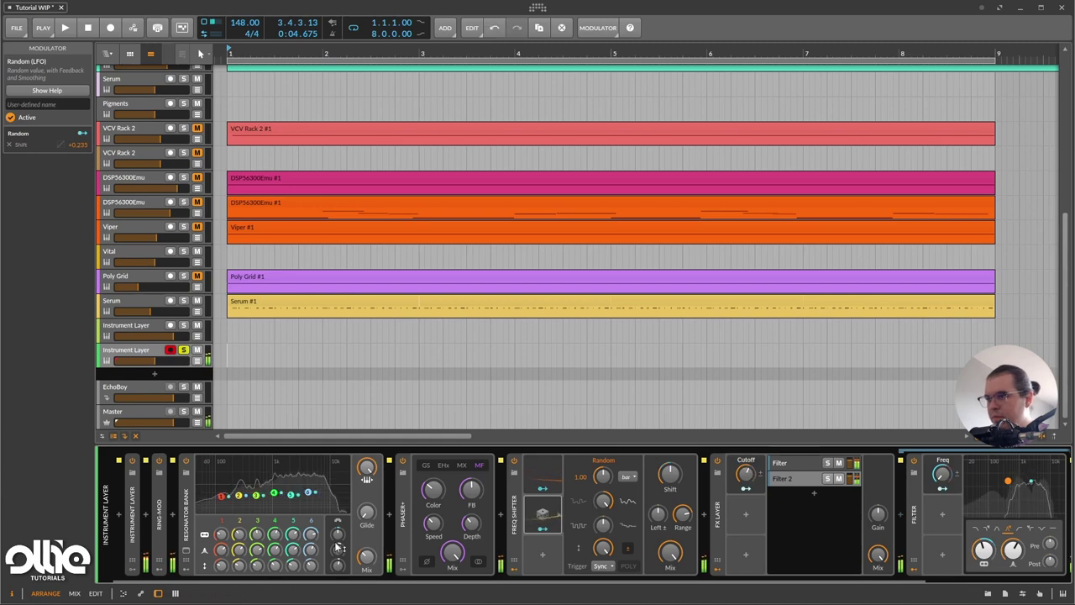
# - Try Phaser+ after the Freq Shifter while sweeping the Cutoff macro, and restore Phaser+ in front of the Freq Shifter
pyautogui.moveTo(402, 512); pyautogui.dragTo(704, 513)
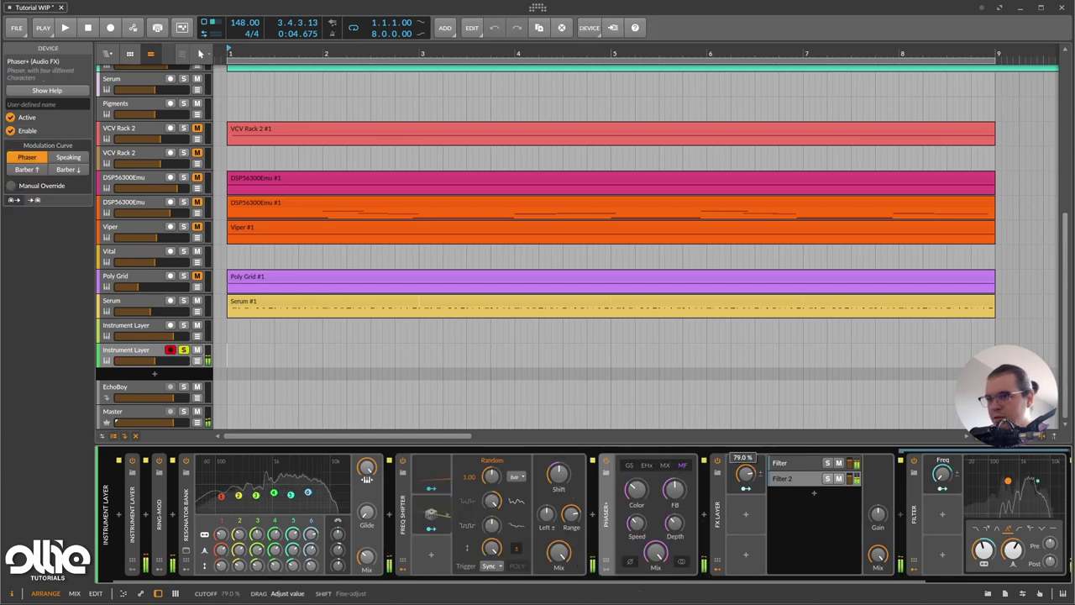
pyautogui.moveTo(745, 474)
pyautogui.mouseDown()
pyautogui.moveTo(746, 462)
pyautogui.moveTo(746, 481)
pyautogui.mouseUp()
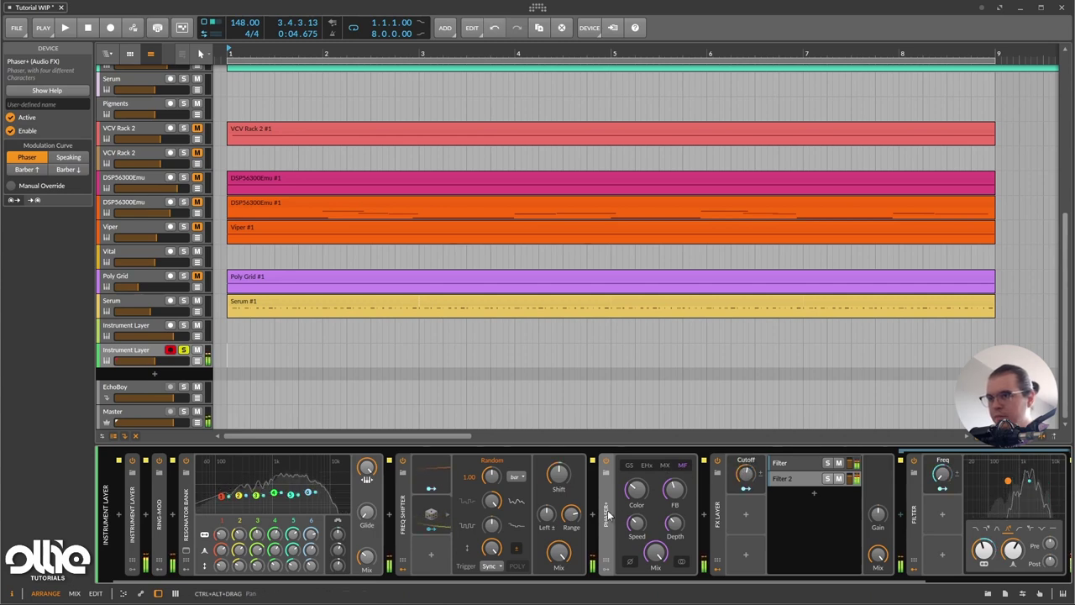
pyautogui.moveTo(400, 525); pyautogui.dragTo(705, 516)
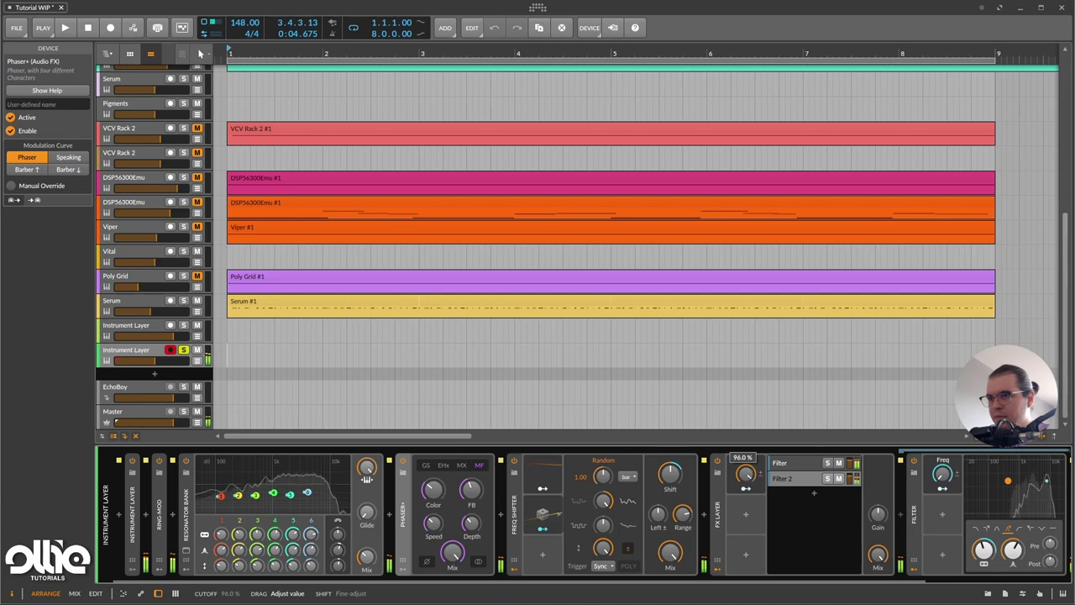
pyautogui.moveTo(745, 473); pyautogui.dragTo(746, 432)
# - Enable the Comb at the end of the chain at 20.0 Hz with about 53.5 % feedback, and sweep the Cutoff macro
pyautogui.moveTo(632, 581); pyautogui.dragTo(945, 588)
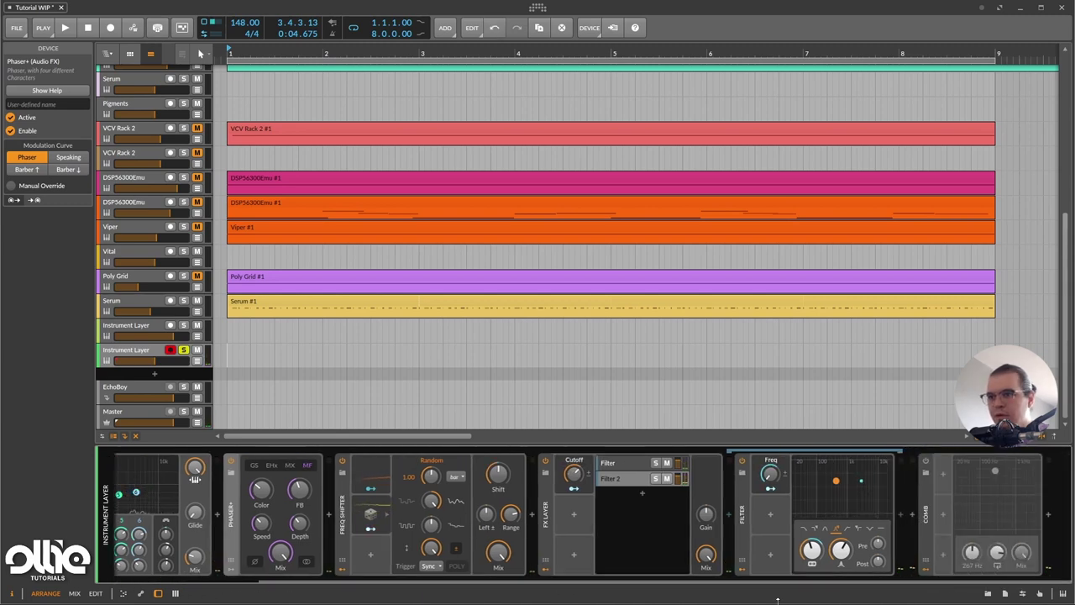
pyautogui.click(927, 461)
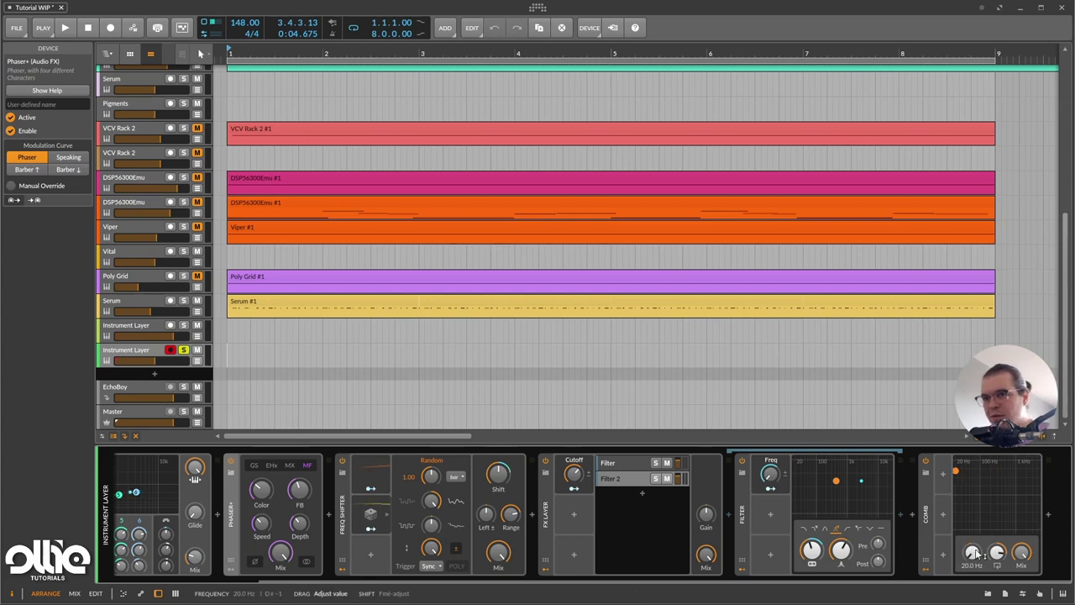
pyautogui.moveTo(998, 554); pyautogui.dragTo(997, 573)
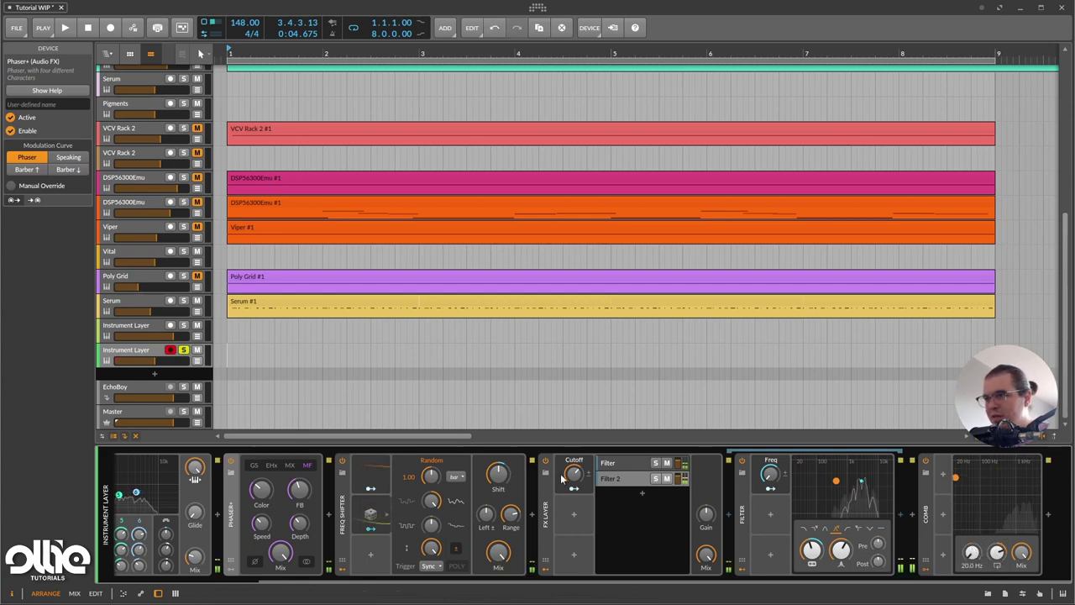
pyautogui.moveTo(575, 476)
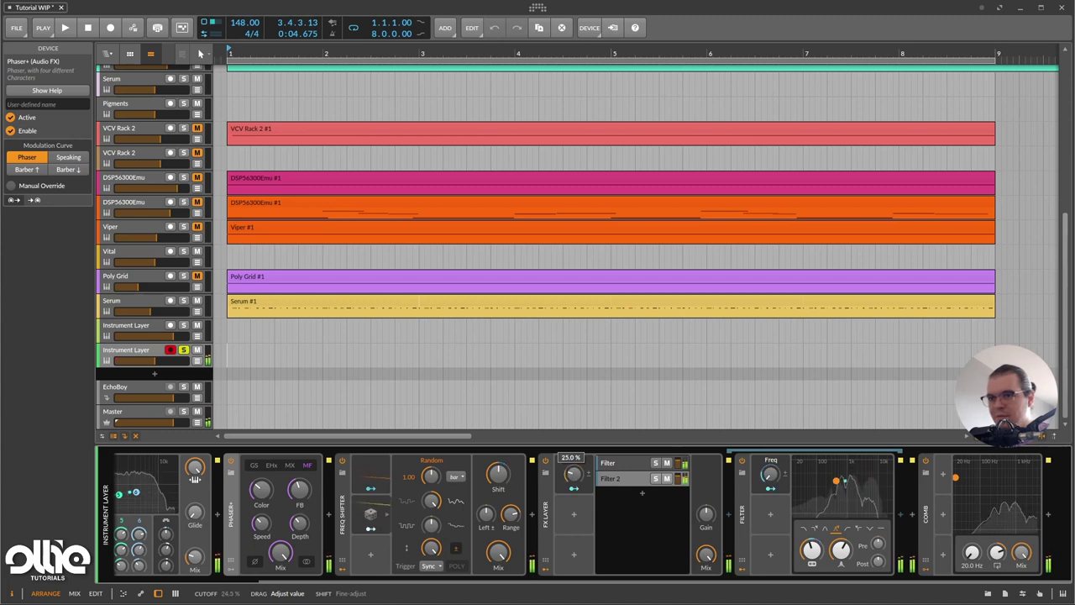
pyautogui.moveTo(997, 552)
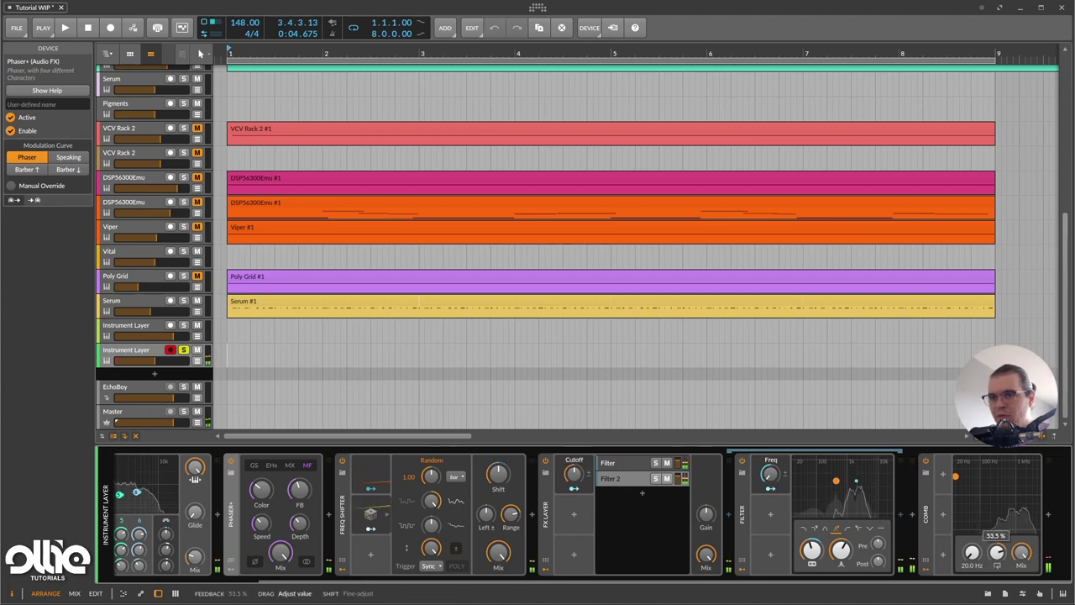
pyautogui.moveTo(998, 552); pyautogui.dragTo(997, 556)
pyautogui.moveTo(575, 476)
pyautogui.mouseDown()
pyautogui.moveTo(575, 439)
pyautogui.moveTo(573, 475)
pyautogui.mouseUp()
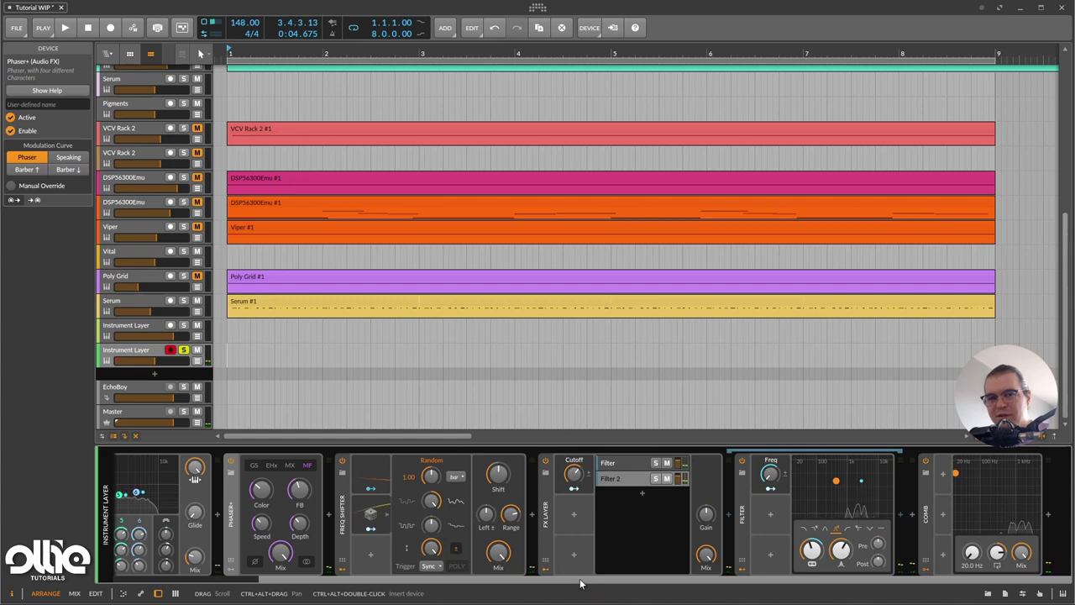
# - Open the nested Instrument Layer and set the first open hat sampler layer's volume to about -10.3 dB
pyautogui.moveTo(580, 580); pyautogui.dragTo(261, 580)
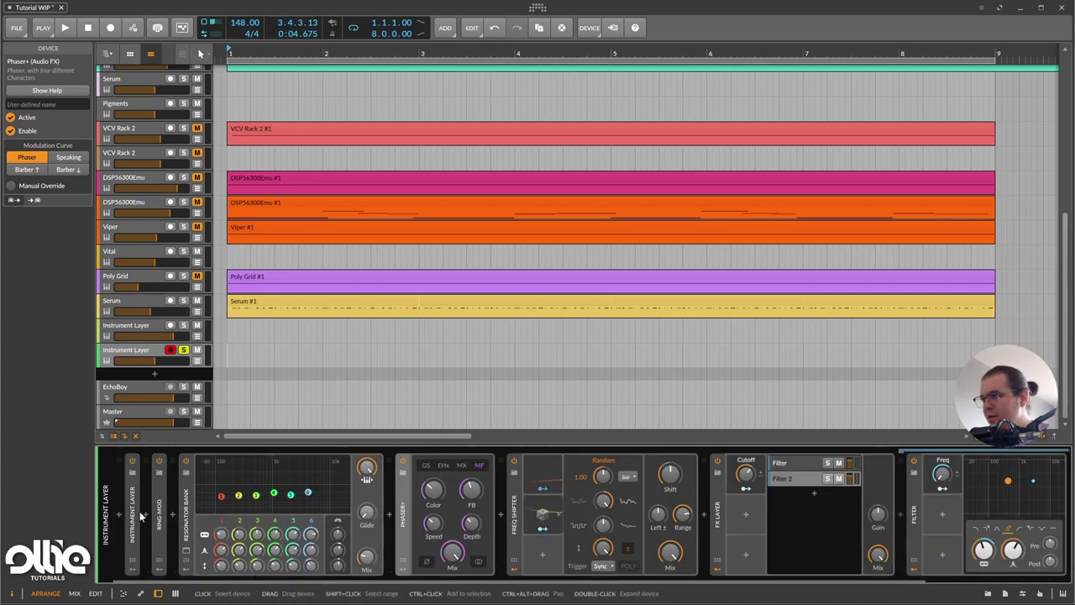
pyautogui.doubleClick(140, 510)
pyautogui.click(183, 471)
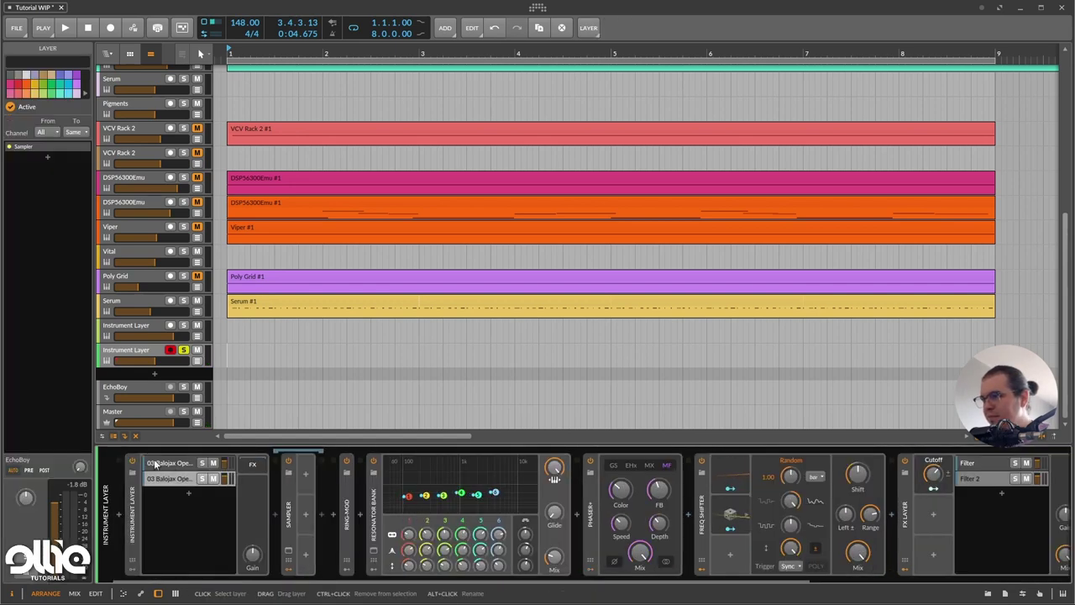
pyautogui.moveTo(226, 464); pyautogui.dragTo(227, 464)
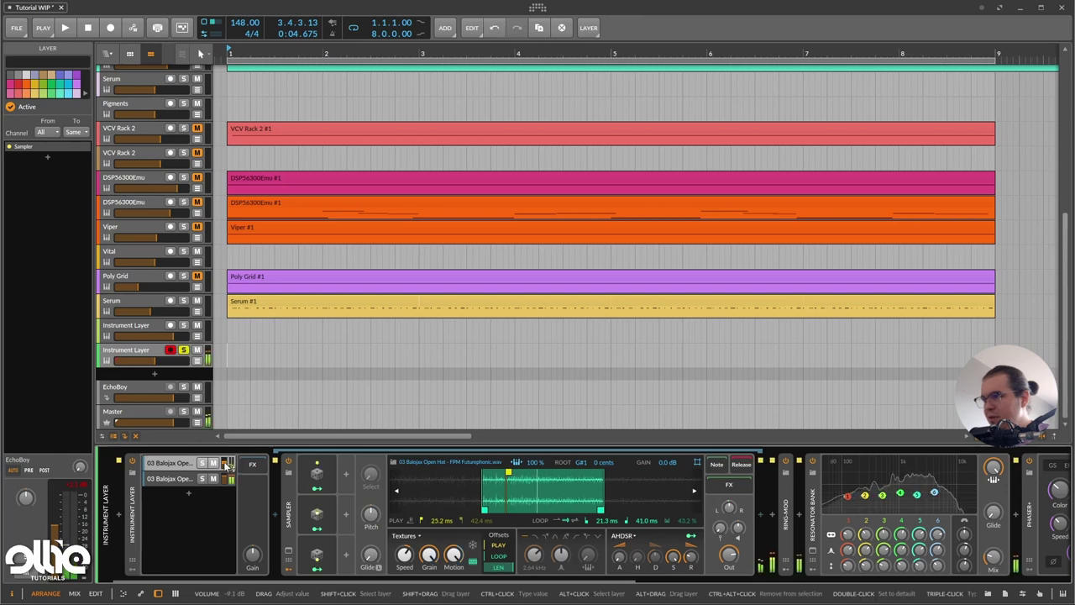
pyautogui.moveTo(227, 464); pyautogui.dragTo(225, 461)
pyautogui.click(229, 478)
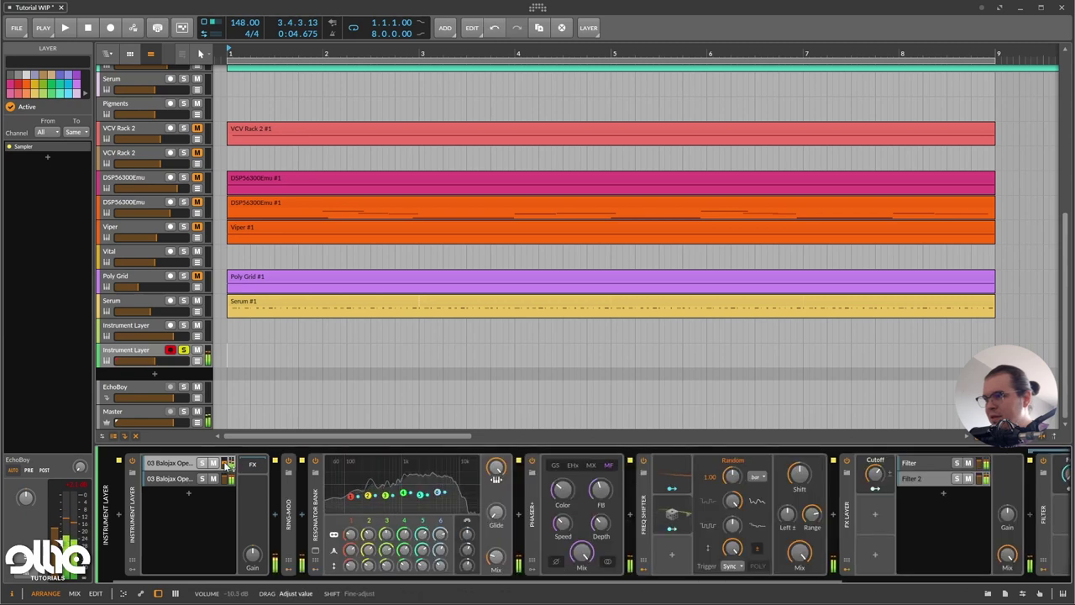
# - Map the third Random modulator of the first layer's Sampler to Pan with an amount of about +0.35
pyautogui.click(167, 463)
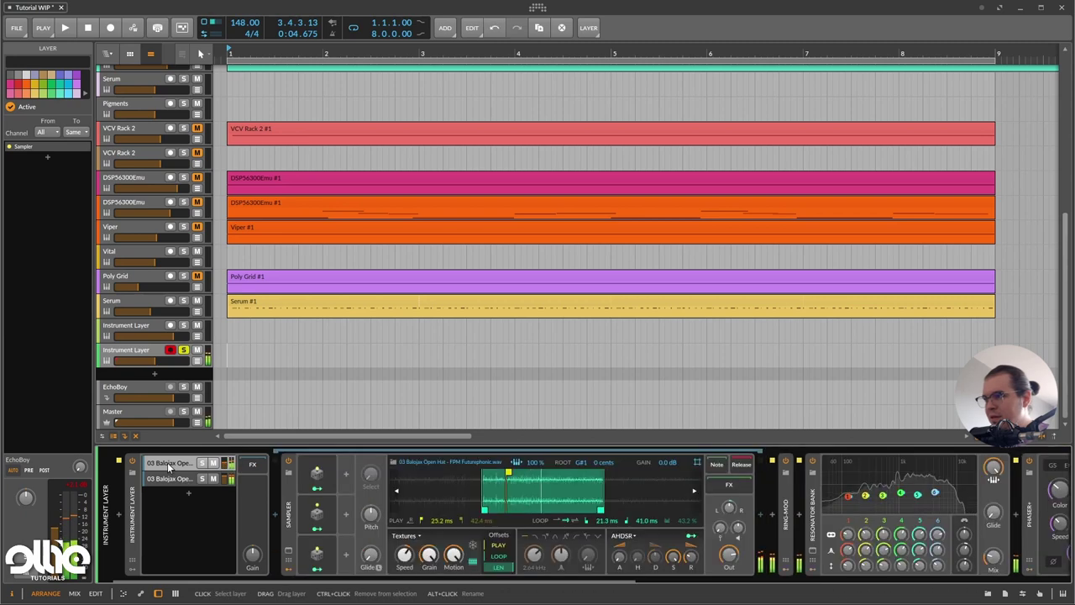
pyautogui.click(317, 569)
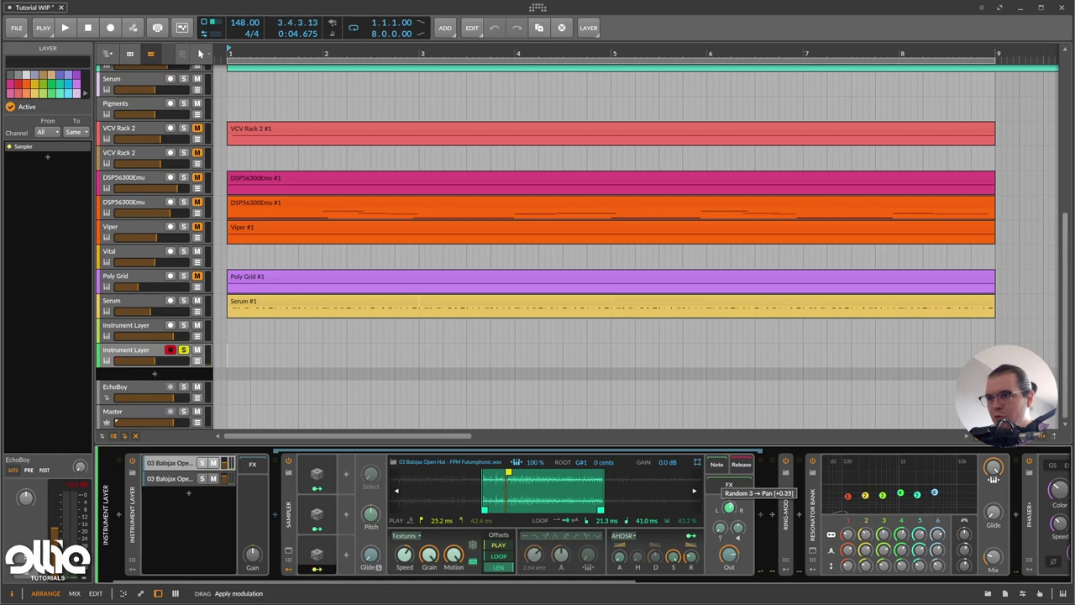
pyautogui.moveTo(730, 509); pyautogui.dragTo(727, 514)
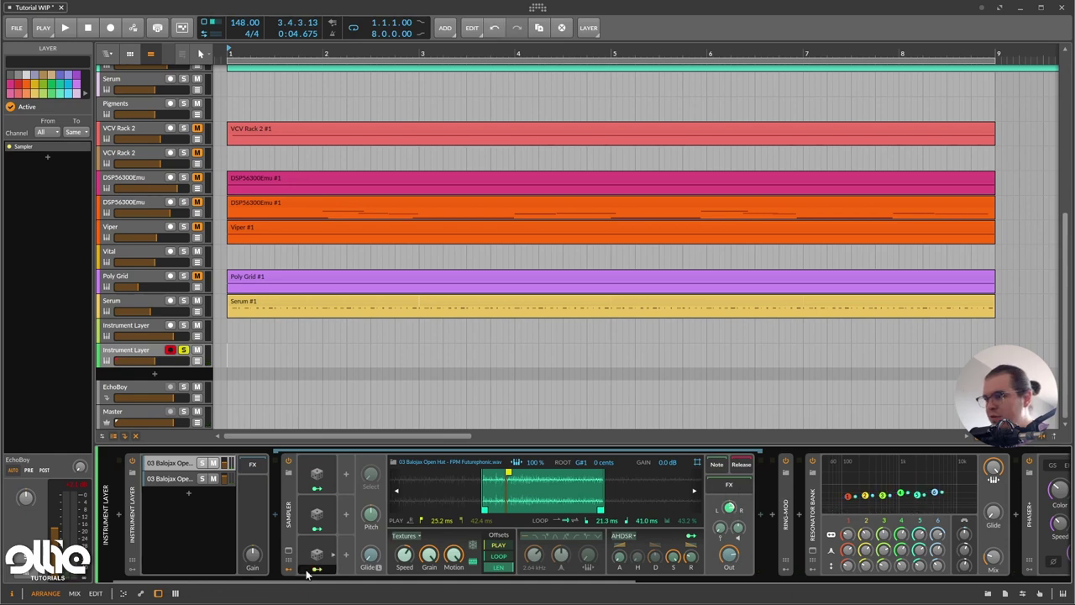
# - Transpose the second layer's Sampler pitch by -12 semitones and collapse the nested Instrument Layer
pyautogui.click(175, 480)
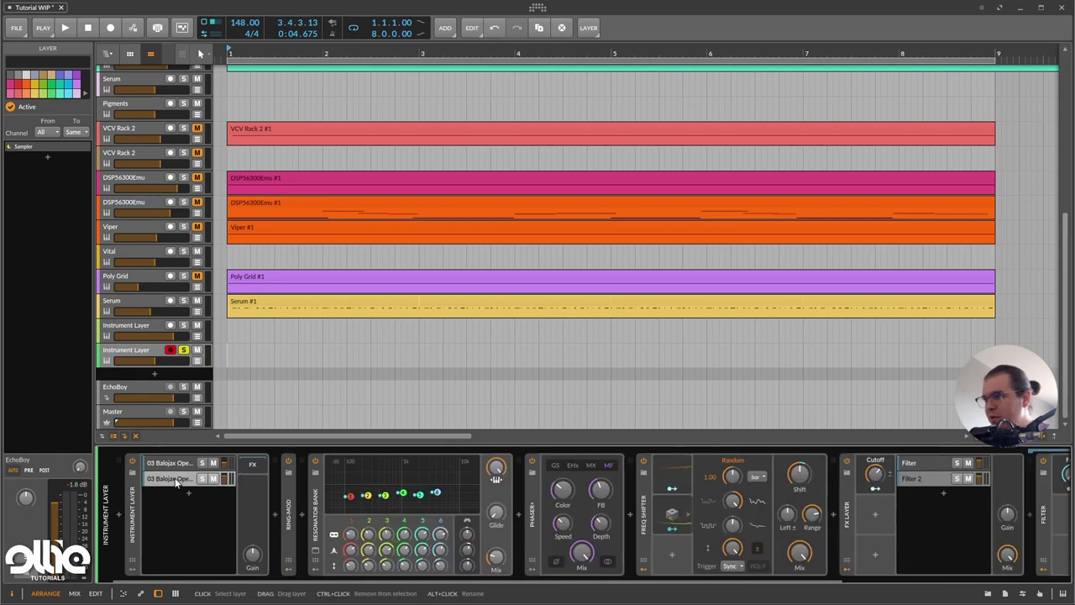
pyautogui.scroll(-2, 270, 502)
pyautogui.click(163, 480)
pyautogui.doubleClick(286, 498)
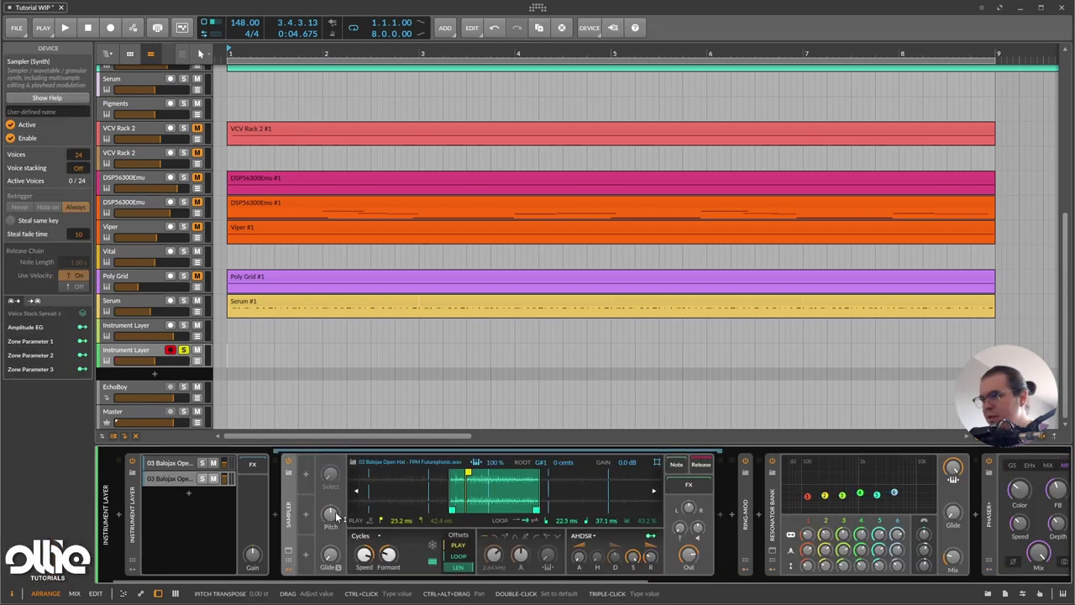
pyautogui.keyDown('ctrl'); pyautogui.click(336, 516); pyautogui.keyUp('ctrl')
pyautogui.write('-1')
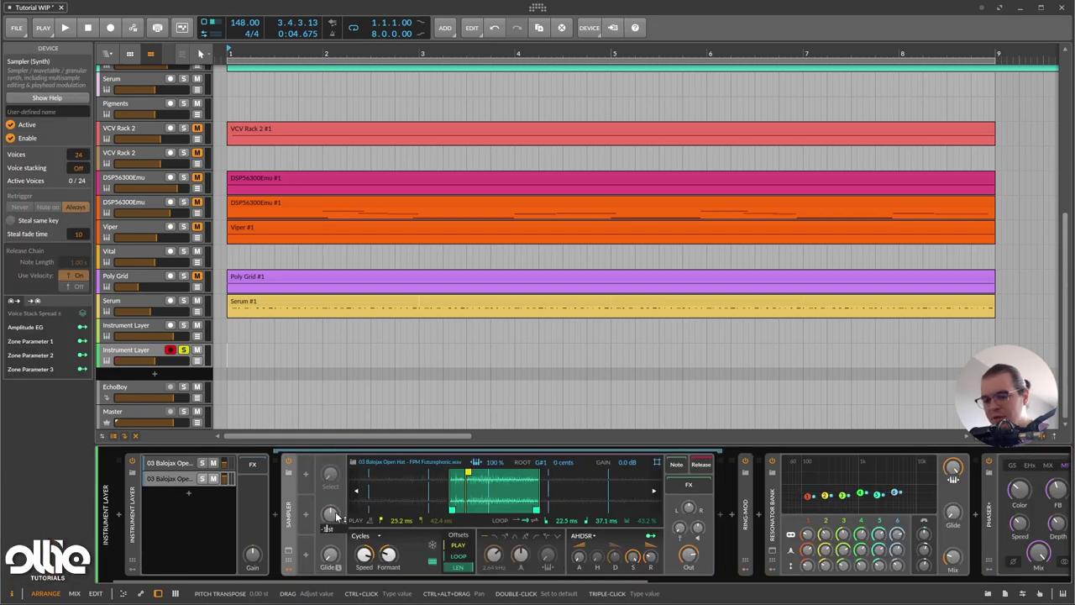
pyautogui.write('2')
pyautogui.press('Return')
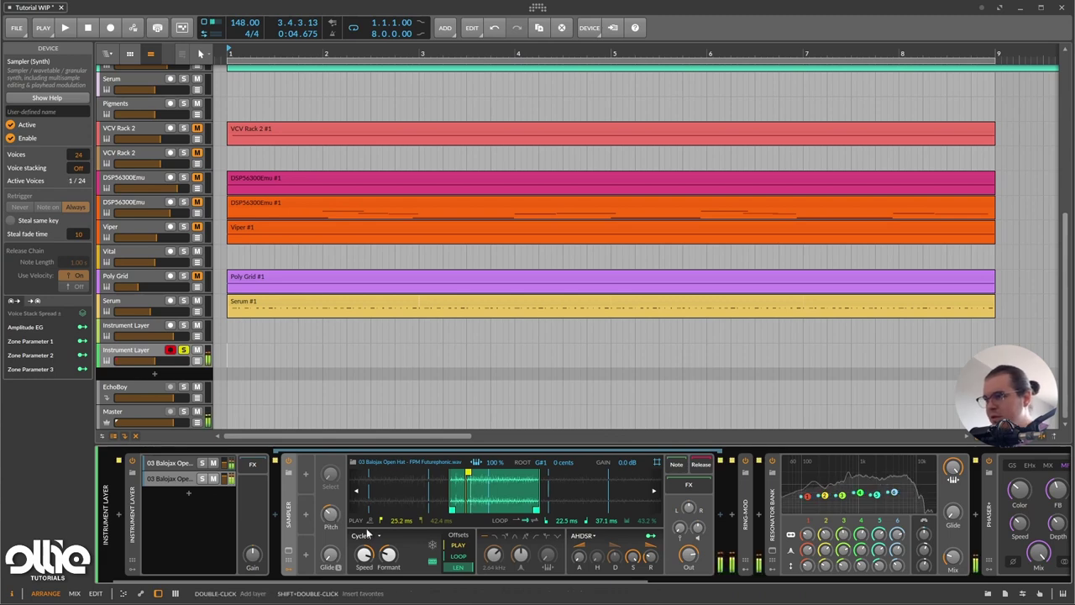
pyautogui.doubleClick(133, 516)
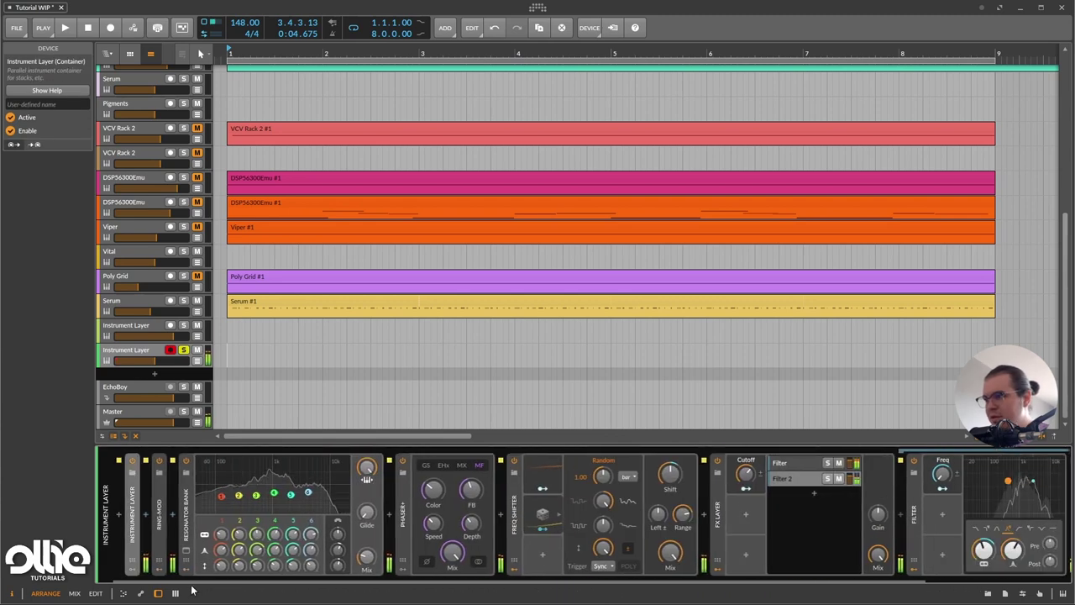
# - Fine-tune the Phaser+ mix while sweeping the Cutoff macro, bringing Cutoff to about 62.5 %
pyautogui.click(195, 584)
pyautogui.moveTo(745, 474); pyautogui.dragTo(745, 437)
pyautogui.click(471, 490)
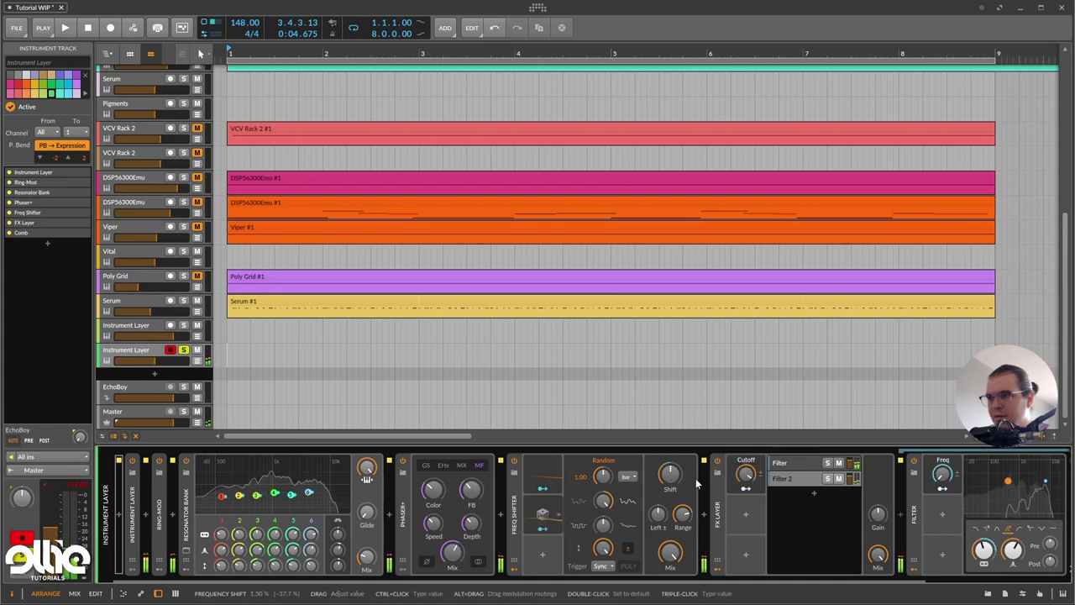
pyautogui.moveTo(745, 473); pyautogui.dragTo(745, 498)
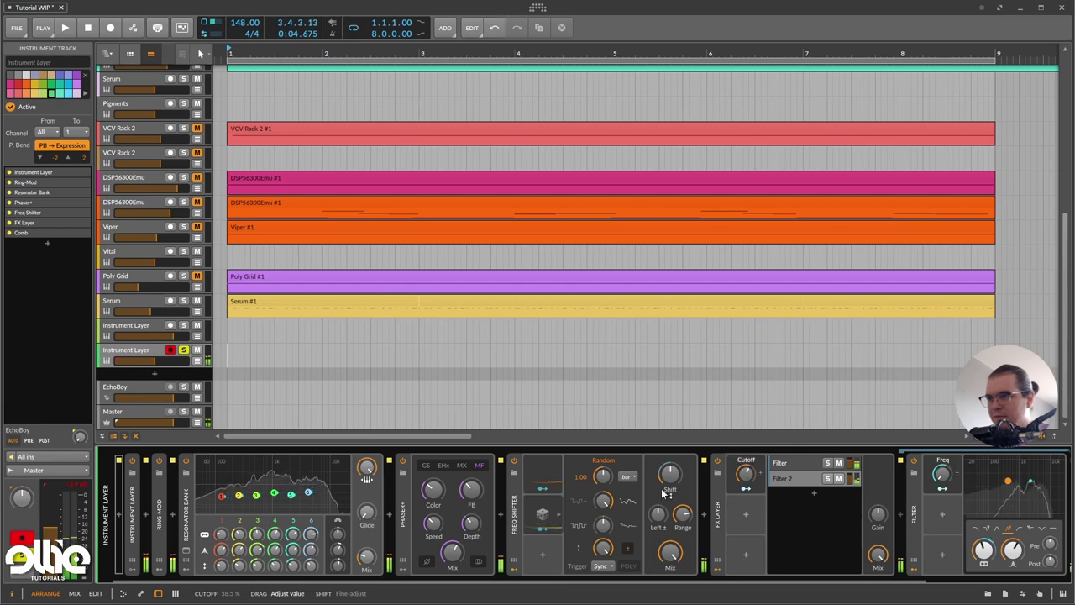
pyautogui.moveTo(452, 550)
pyautogui.moveTo(745, 473)
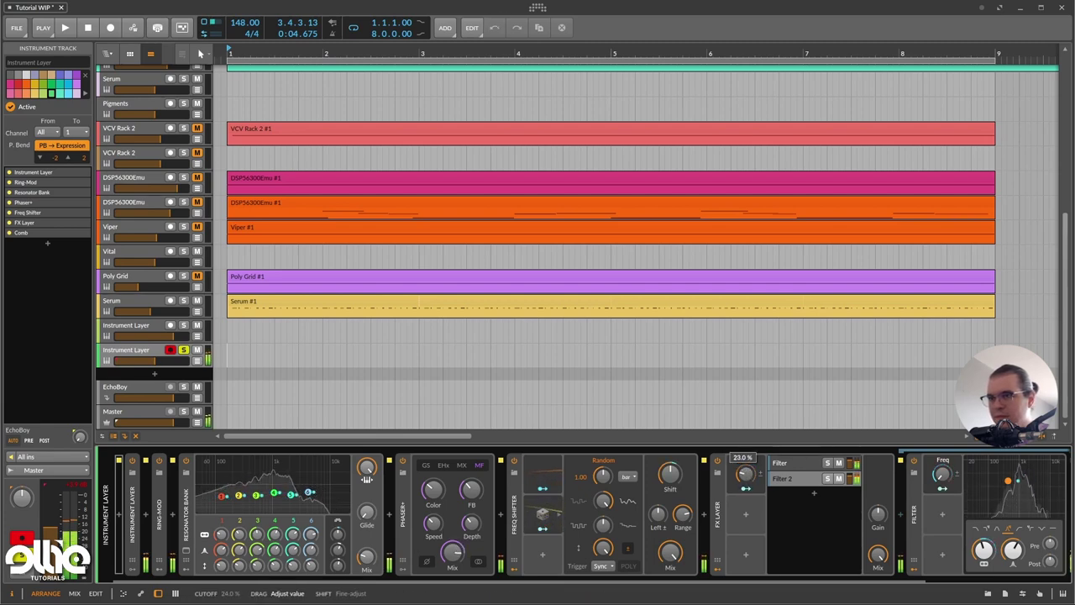
pyautogui.moveTo(745, 474); pyautogui.dragTo(746, 453)
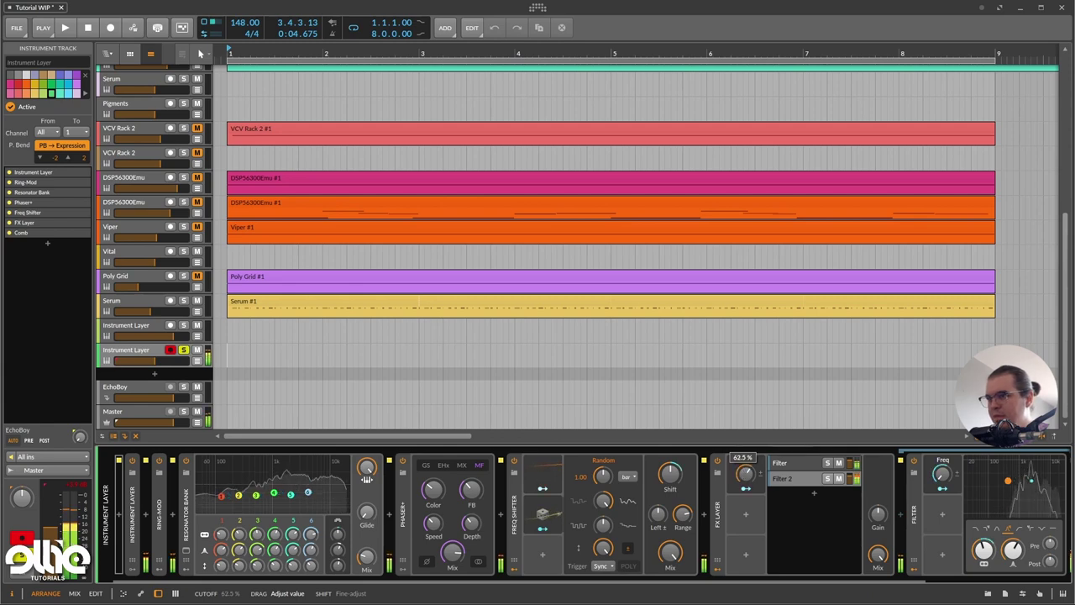
# - Lower the Freq Shifter's frequency range to about 3.24 kHz and sweep the FX Layer's Cutoff macro
pyautogui.click(751, 574)
pyautogui.moveTo(751, 581); pyautogui.dragTo(896, 581)
pyautogui.moveTo(597, 476); pyautogui.dragTo(596, 481)
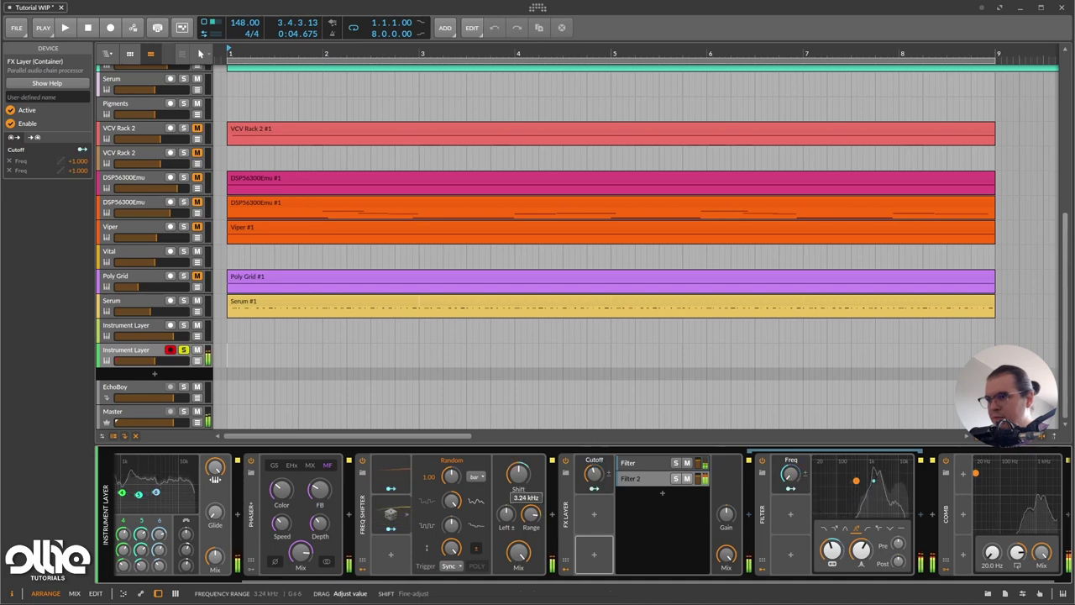
pyautogui.moveTo(531, 514); pyautogui.dragTo(531, 539)
pyautogui.moveTo(594, 474); pyautogui.dragTo(594, 450)
# - Move the Comb between the Freq Shifter and the FX Layer
pyautogui.hscroll(1, 854, 583)
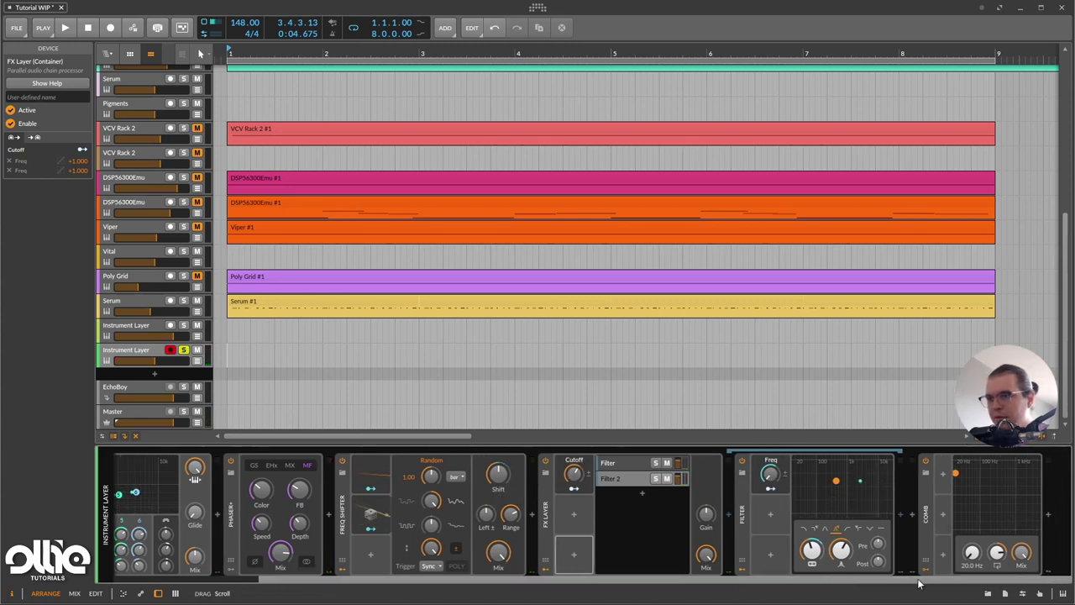
pyautogui.moveTo(930, 517); pyautogui.dragTo(538, 514)
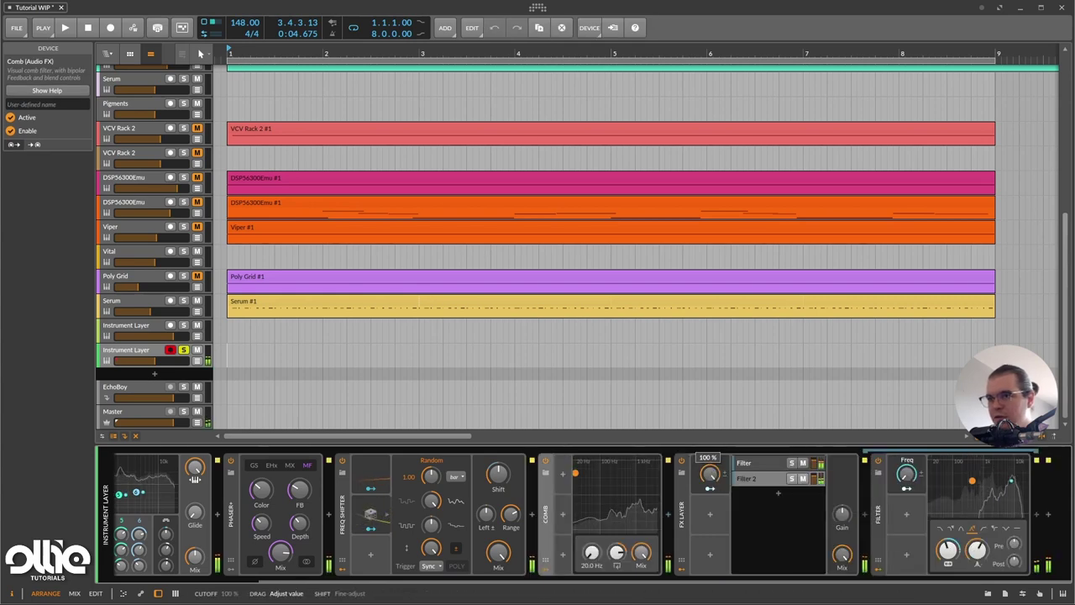
# - Sweep the FX Layer's Cutoff macro and insert a Peak Limiter at the end of the device chain
pyautogui.moveTo(710, 474); pyautogui.dragTo(710, 506)
pyautogui.click(751, 465)
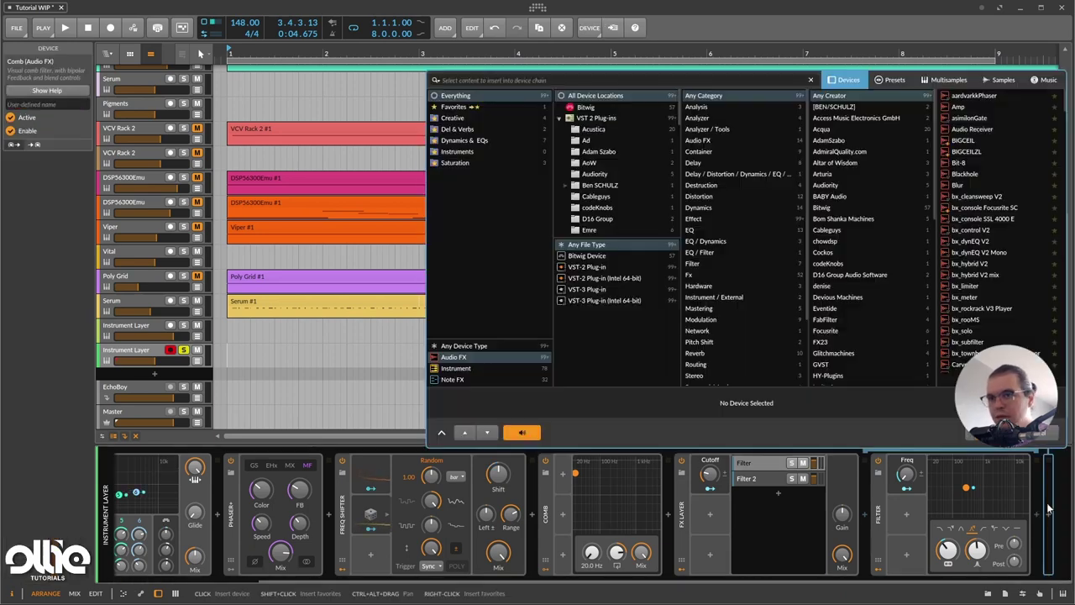
pyautogui.click(1048, 514)
pyautogui.write('limit')
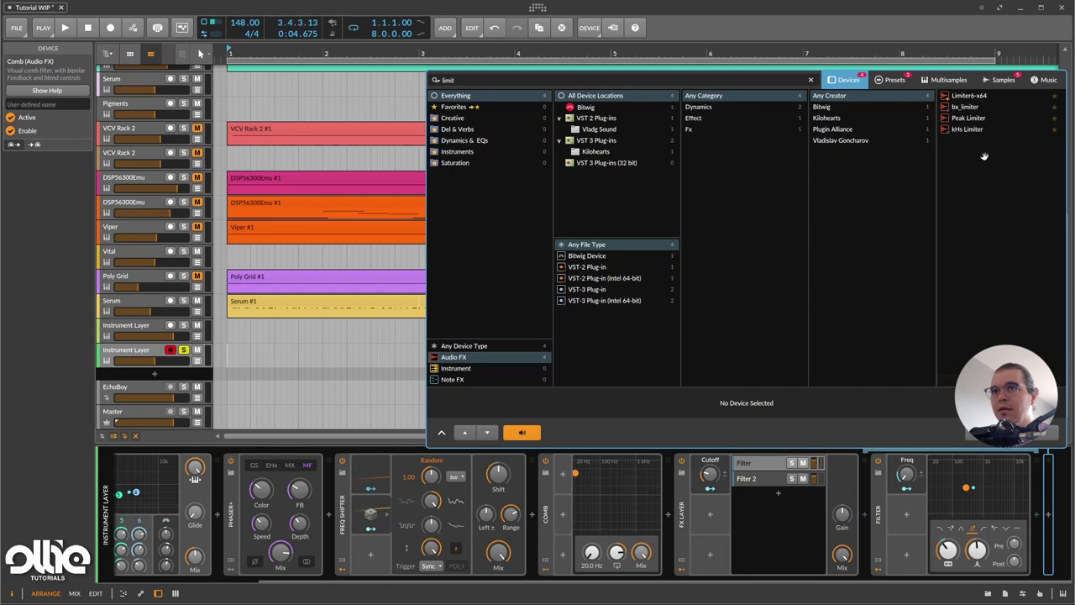
pyautogui.click(840, 110)
pyautogui.doubleClick(973, 96)
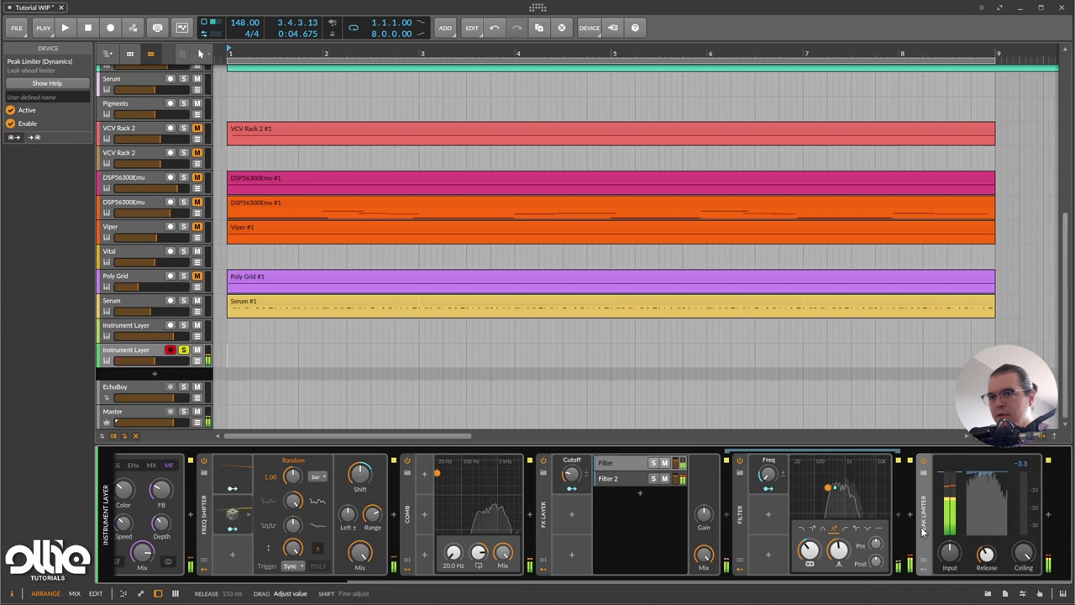
# - Set the FX Layer's Filter layer volume to -3.9 dB and the Filter 2 layer volume to -4.1 dB
pyautogui.moveTo(572, 474); pyautogui.dragTo(571, 429)
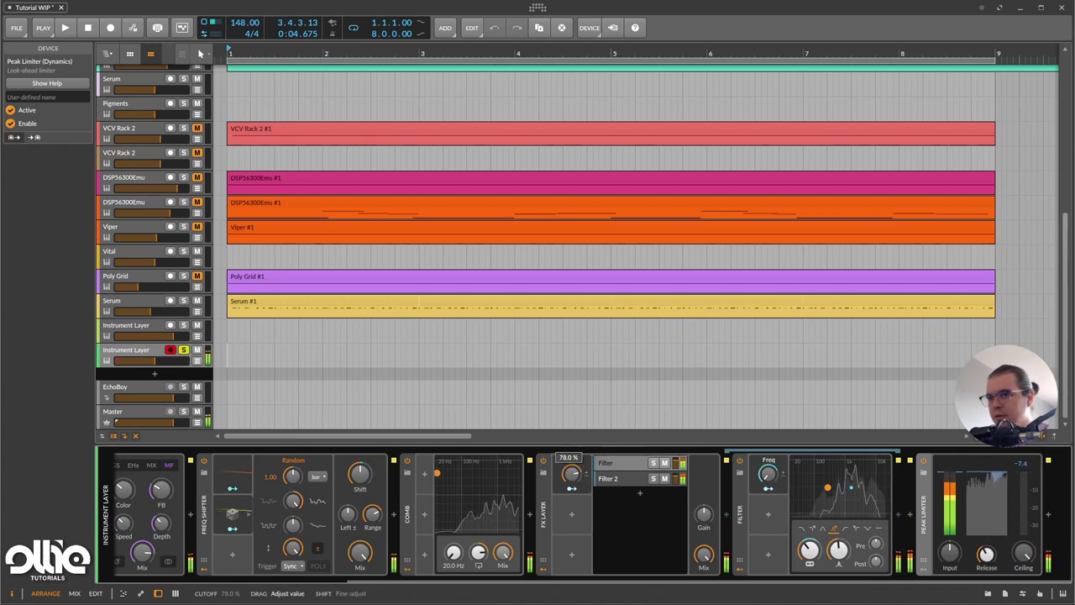
pyautogui.click(637, 466)
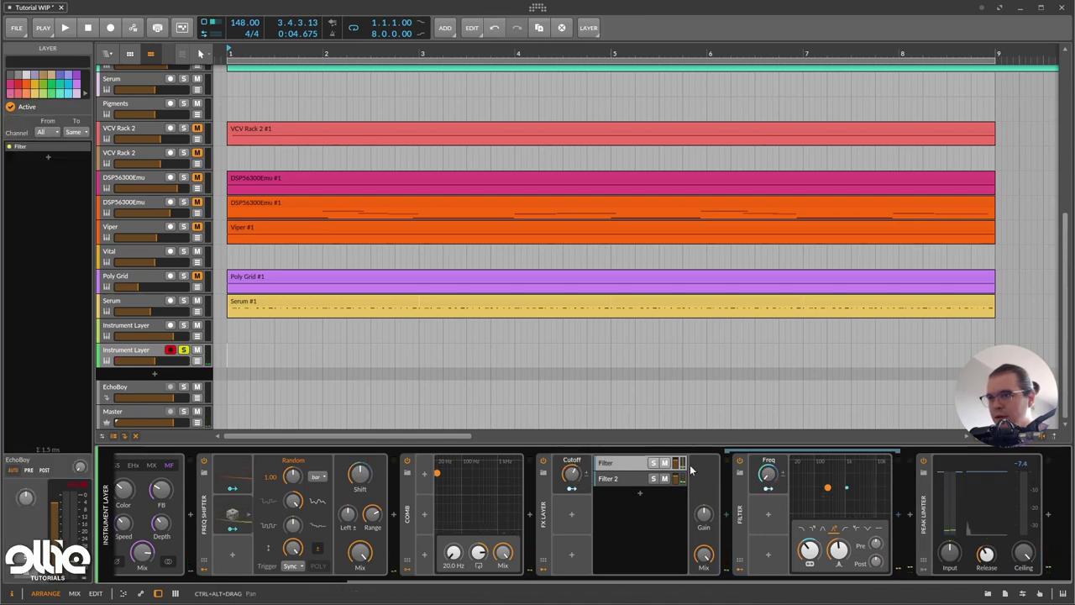
pyautogui.moveTo(681, 463)
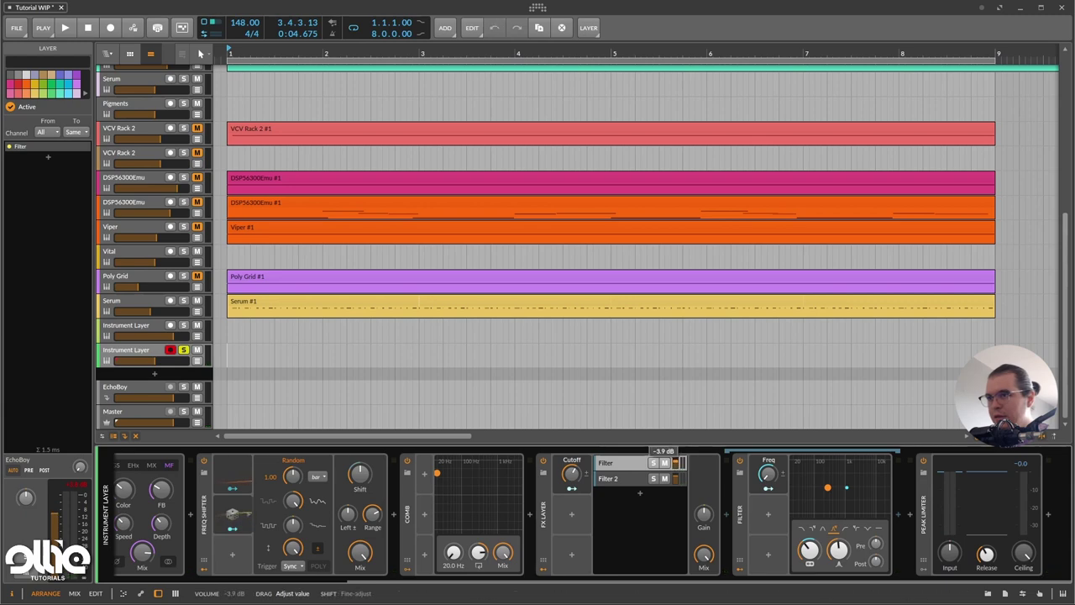
pyautogui.moveTo(674, 478); pyautogui.dragTo(674, 478)
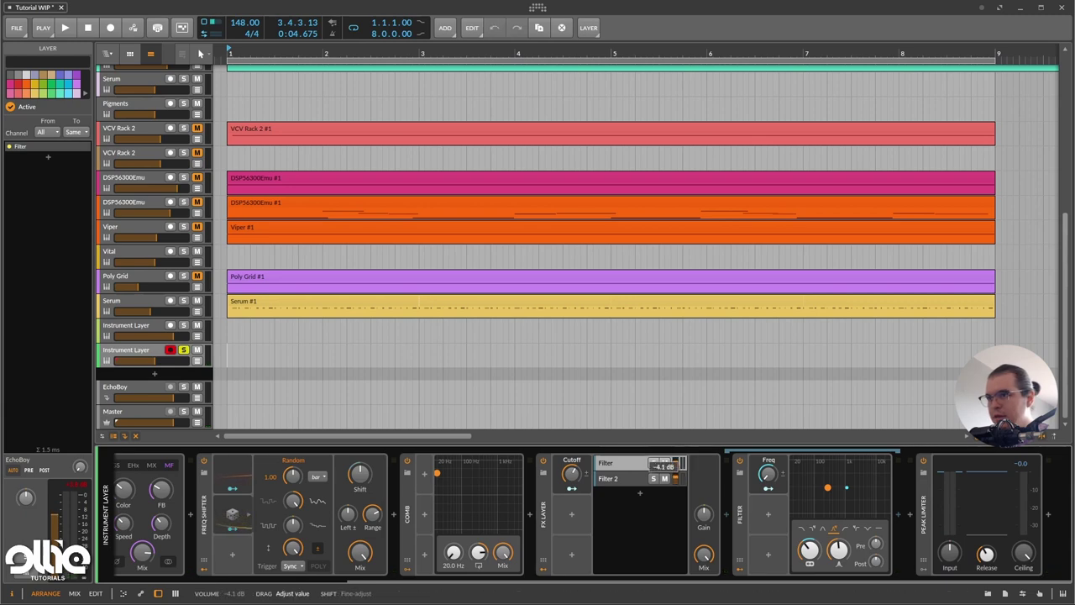
# - Sweep the FX Layer's Cutoff macro through high and low settings and raise the Phaser+ mix to 100 %
pyautogui.moveTo(571, 474)
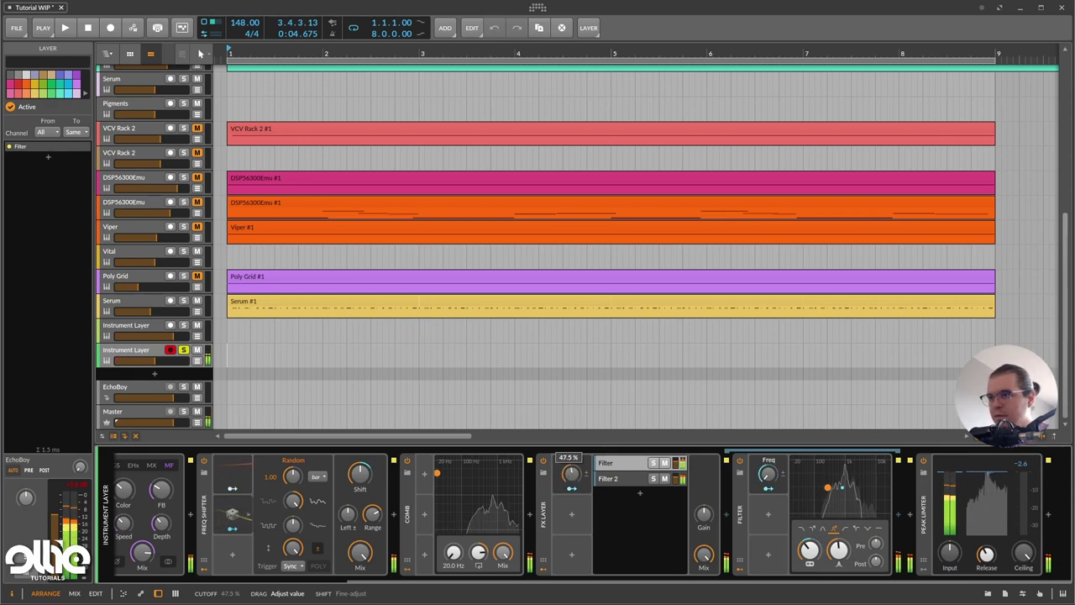
pyautogui.moveTo(571, 475); pyautogui.dragTo(572, 459)
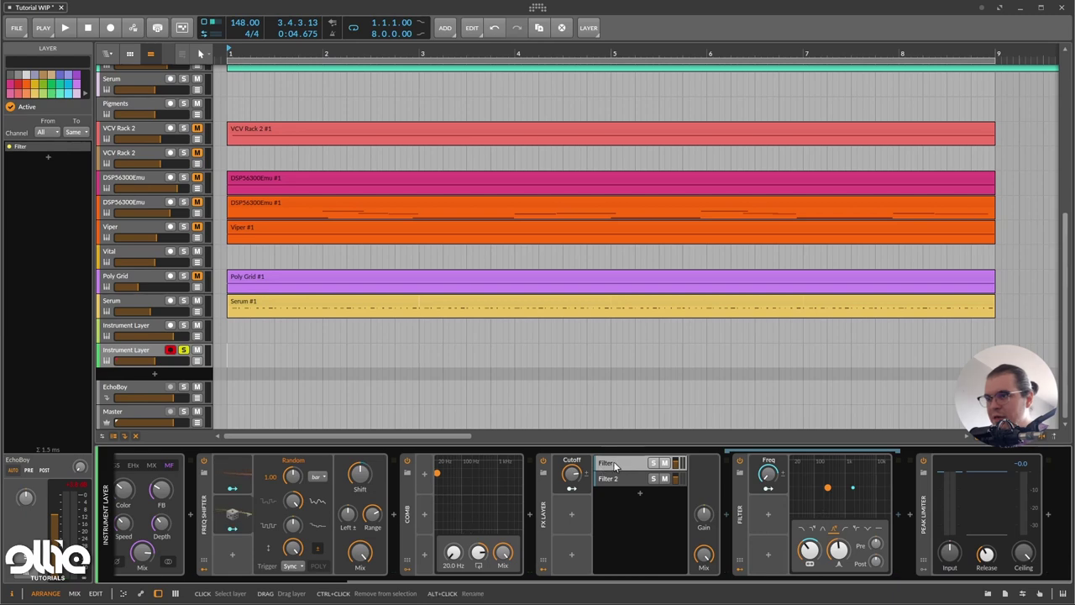
pyautogui.moveTo(571, 475); pyautogui.dragTo(572, 511)
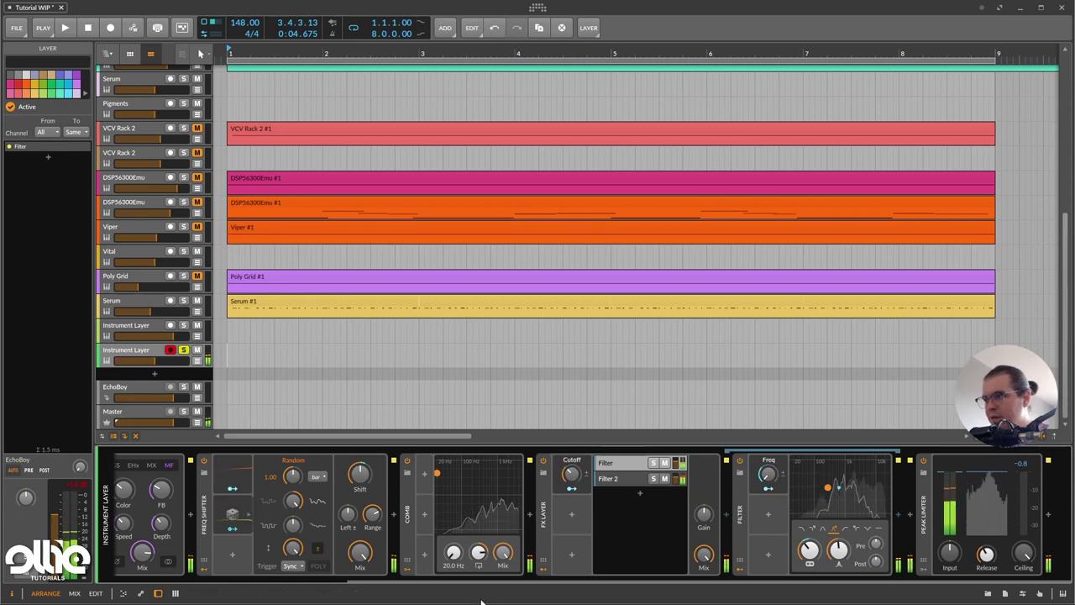
pyautogui.hscroll(-3, 492, 580)
pyautogui.hotkey('ctrl', 'z')
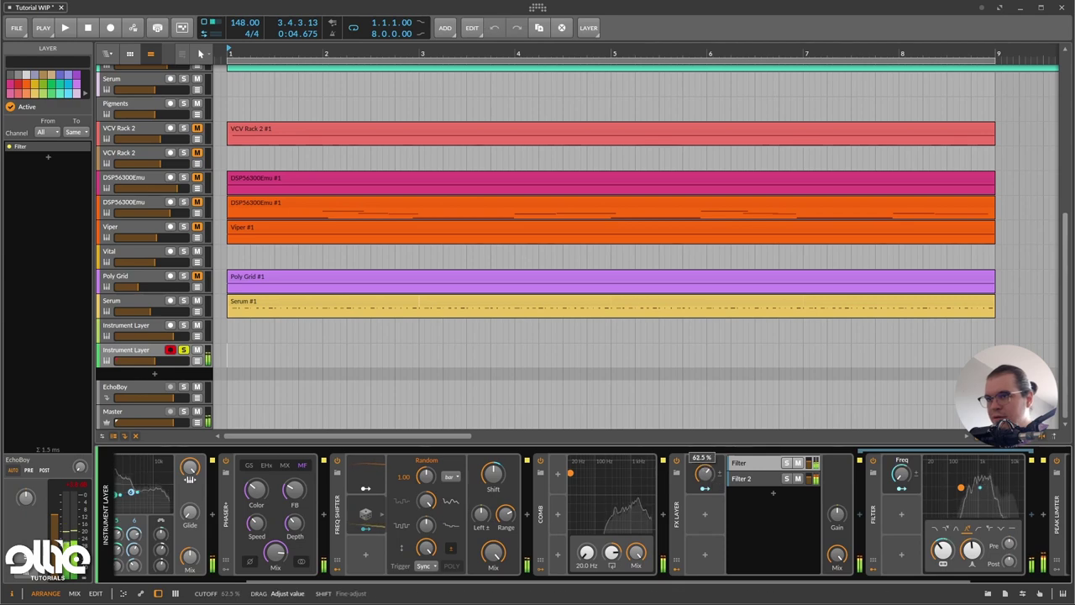
pyautogui.moveTo(704, 475); pyautogui.dragTo(704, 442)
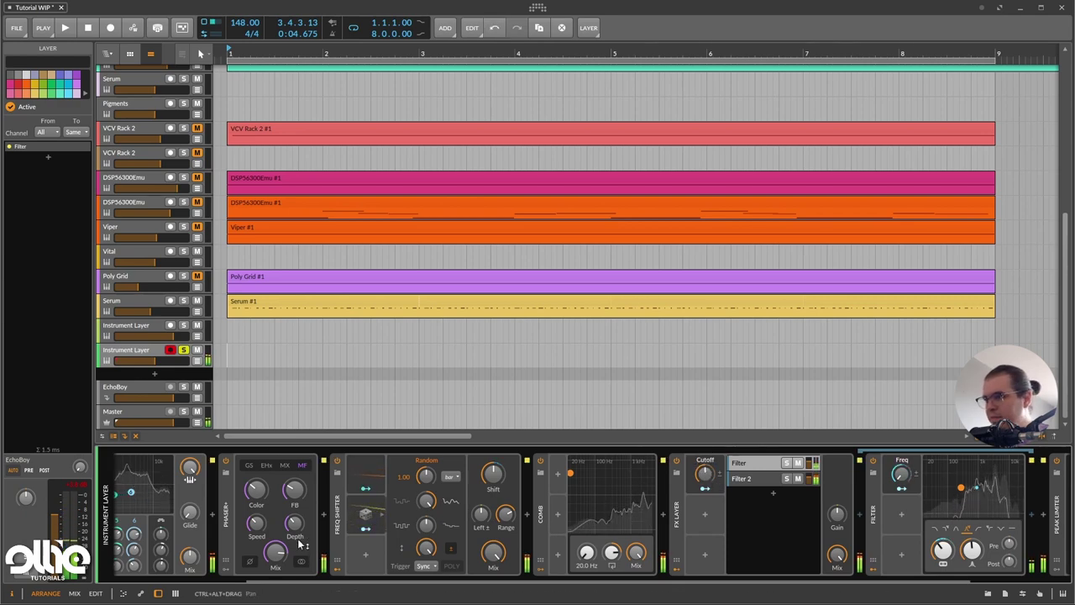
pyautogui.moveTo(278, 554); pyautogui.dragTo(278, 533)
pyautogui.moveTo(706, 475); pyautogui.dragTo(706, 447)
# - Move the Comb between the FX Layer and the Peak Limiter, and sweep the Cutoff macro with each filter layer shown
pyautogui.moveTo(546, 516); pyautogui.dragTo(1039, 515)
pyautogui.moveTo(570, 475)
pyautogui.mouseDown()
pyautogui.moveTo(570, 447)
pyautogui.moveTo(570, 483)
pyautogui.moveTo(569, 462)
pyautogui.mouseUp()
pyautogui.click(632, 464)
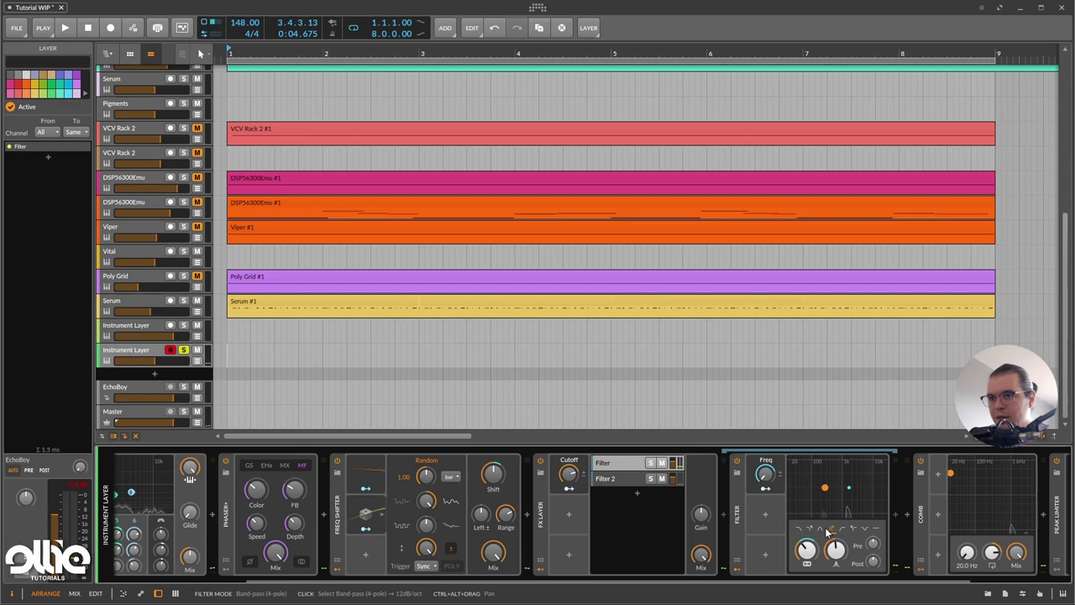
pyautogui.click(601, 477)
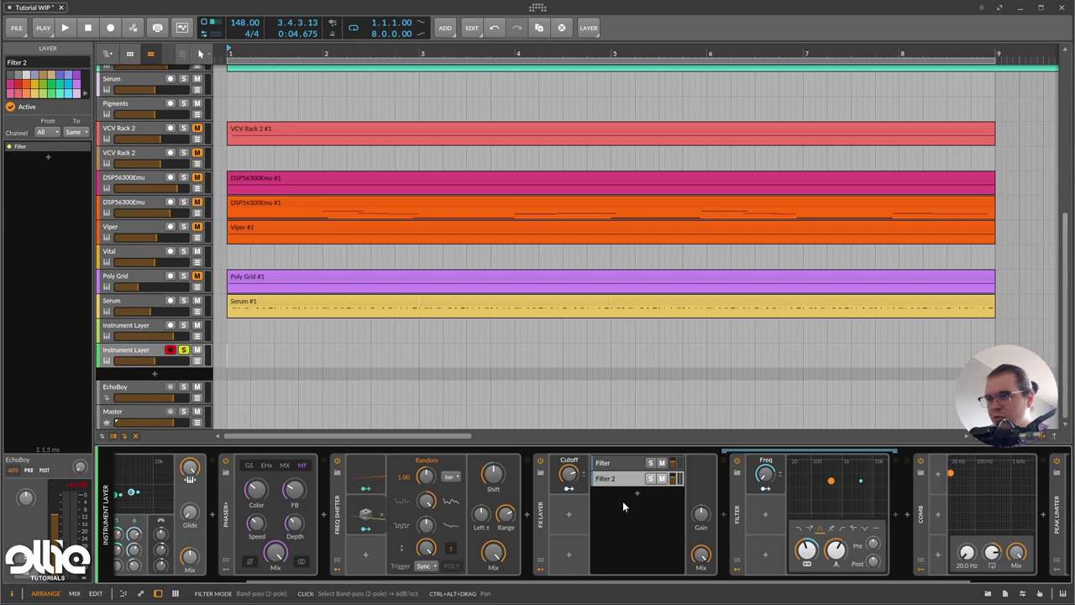
pyautogui.moveTo(569, 476)
pyautogui.mouseDown()
pyautogui.moveTo(569, 555)
pyautogui.moveTo(569, 484)
pyautogui.moveTo(568, 496)
pyautogui.mouseUp()
pyautogui.moveTo(586, 583); pyautogui.dragTo(716, 586)
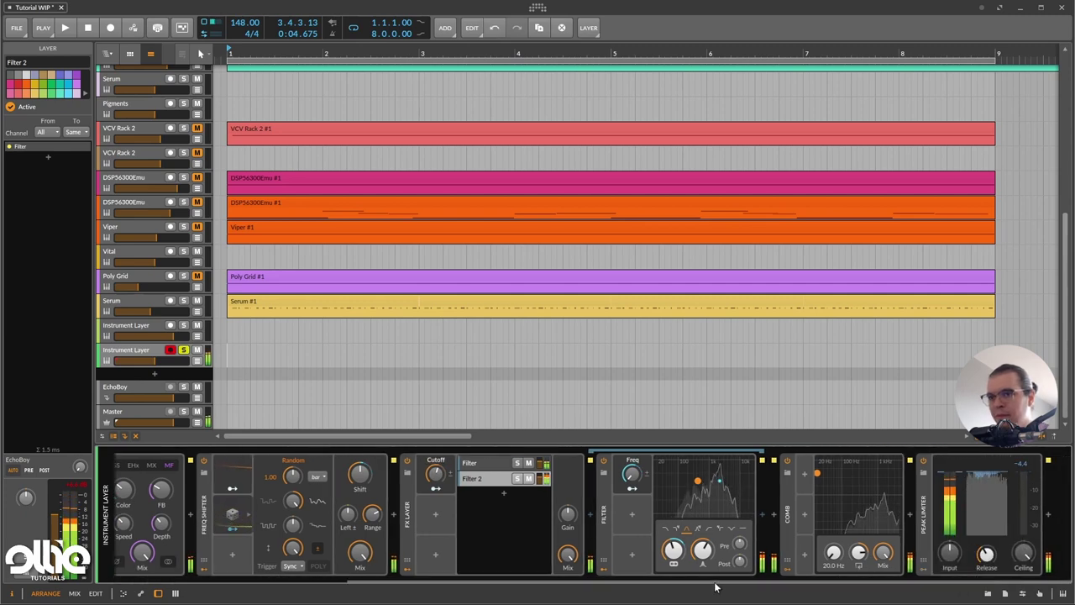
pyautogui.click(715, 587)
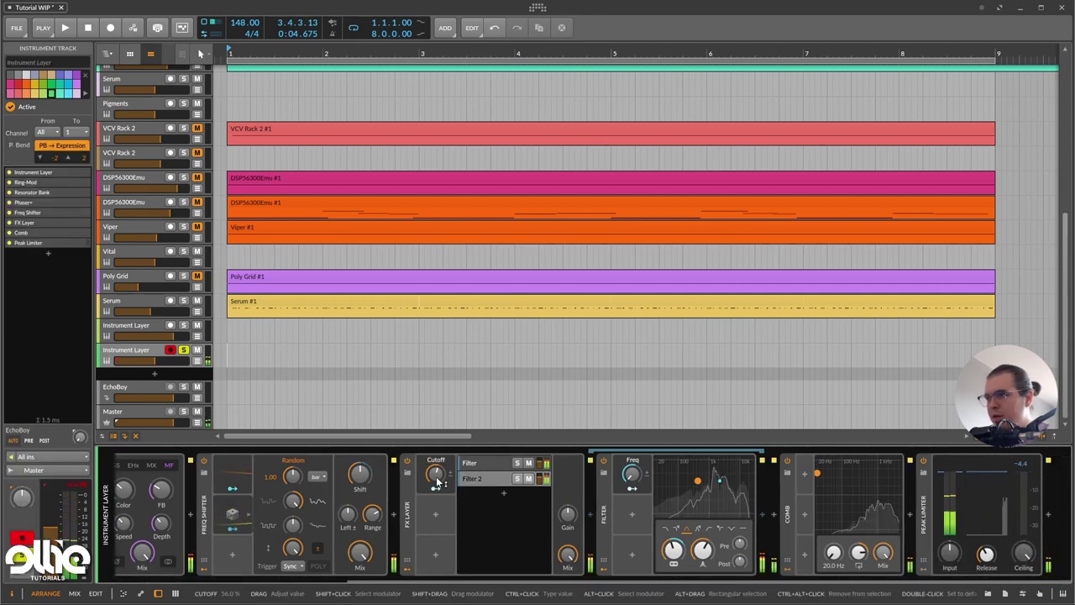
# - Insert Bitwig's Reverb between the Comb and the Peak Limiter
pyautogui.click(910, 514)
pyautogui.write('re')
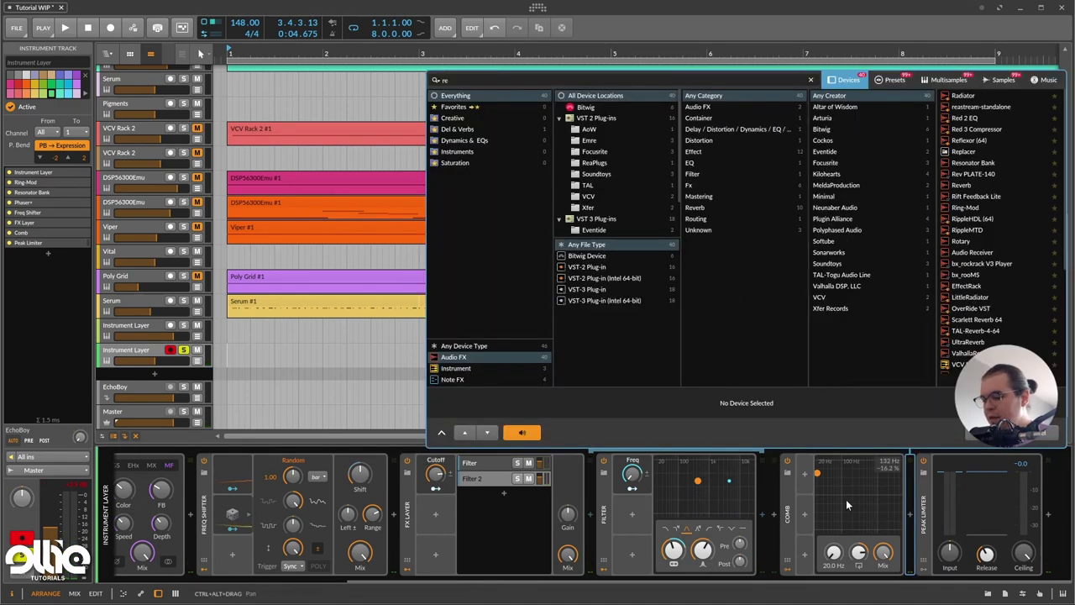
pyautogui.write('verb')
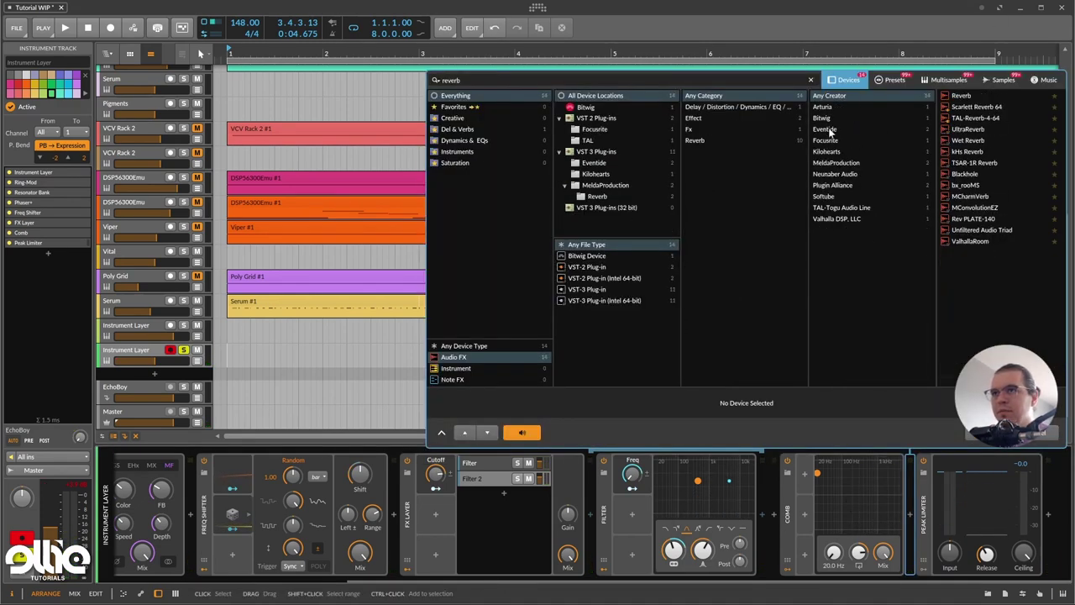
pyautogui.click(824, 118)
pyautogui.click(958, 93)
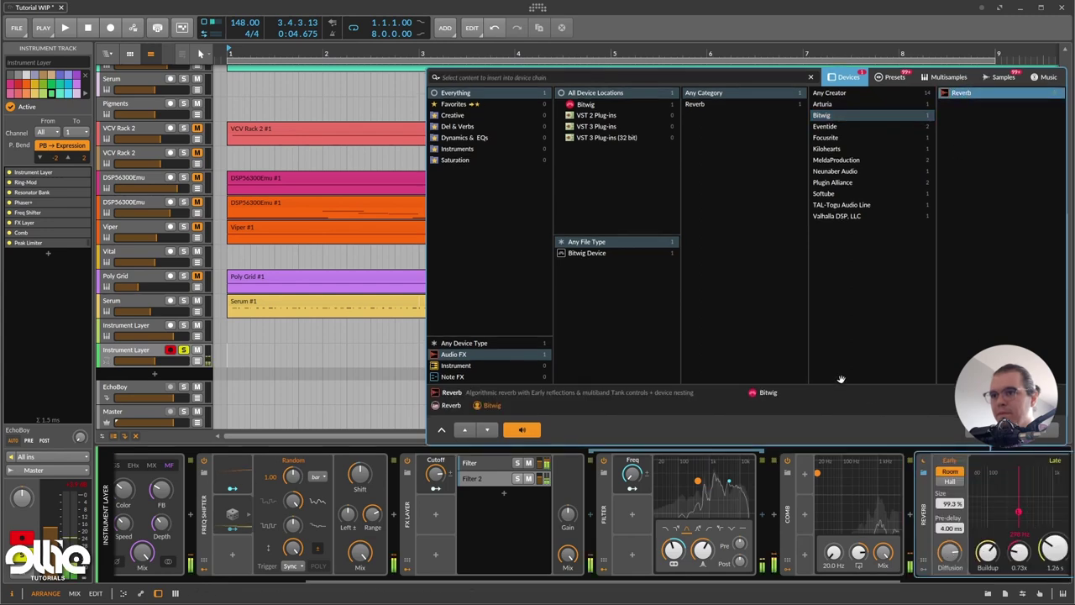
pyautogui.press('Return')
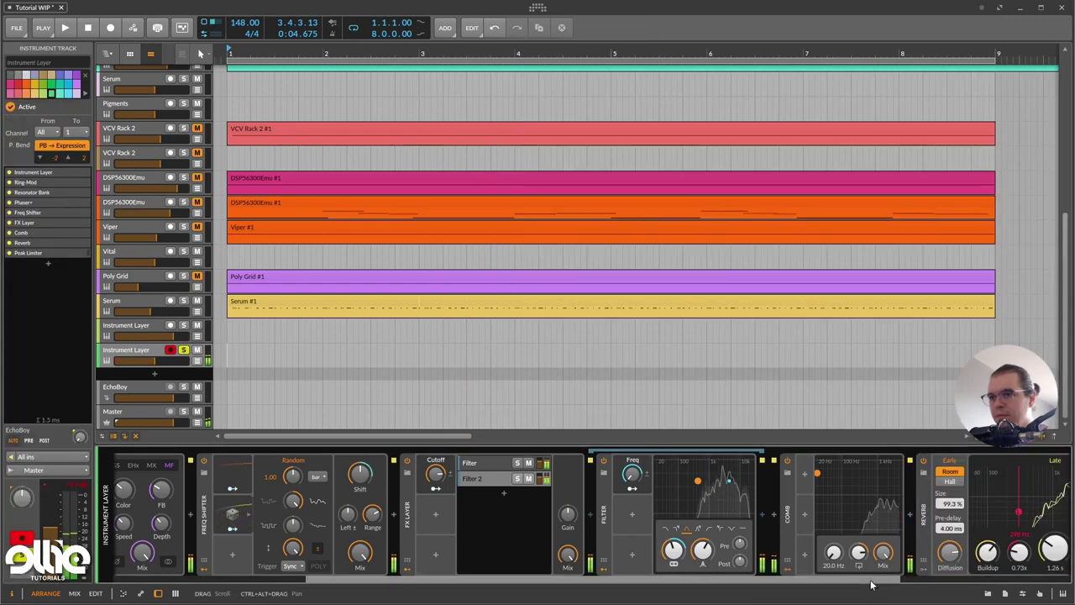
# - Set the Reverb's low band split to about 96.1 Hz, high band split to about 5.99 kHz and decay time to 2.63 s
pyautogui.scroll(-5, 848, 536)
pyautogui.moveTo(817, 509); pyautogui.dragTo(846, 510)
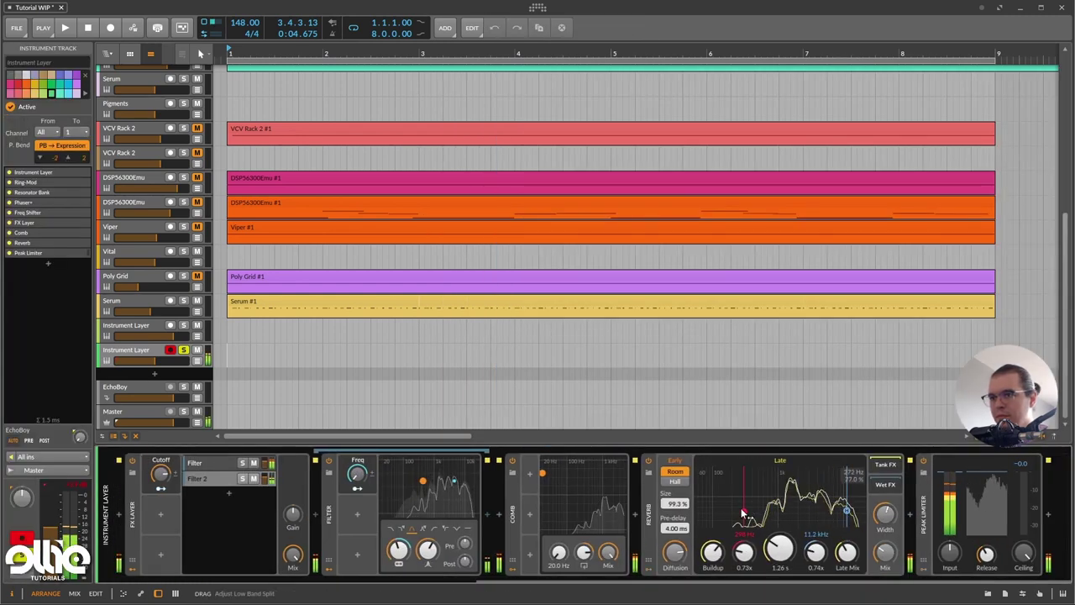
pyautogui.moveTo(706, 510); pyautogui.dragTo(712, 511)
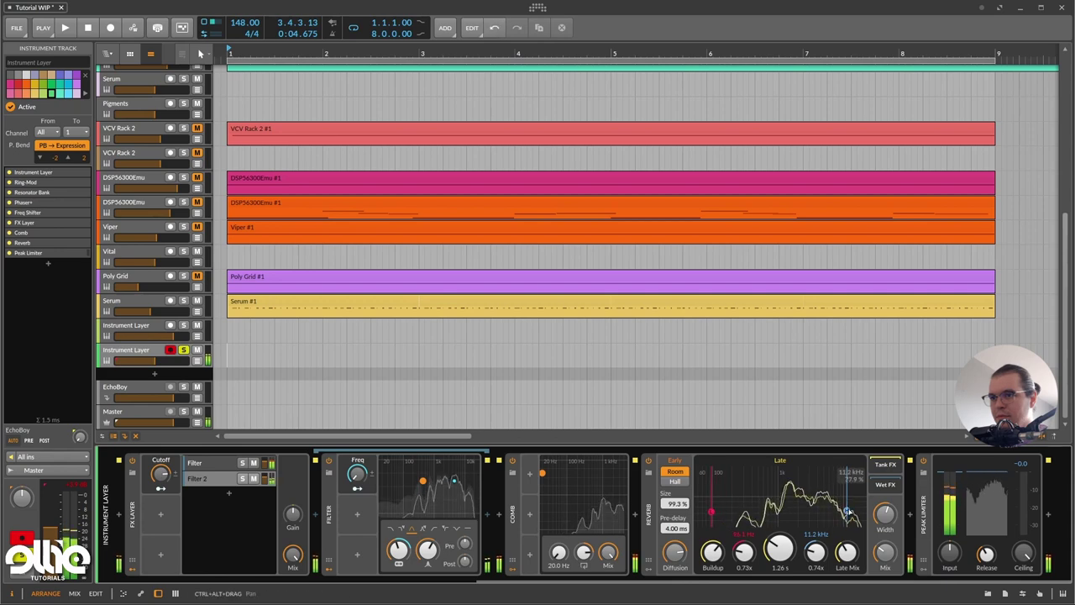
pyautogui.moveTo(848, 511)
pyautogui.mouseDown()
pyautogui.moveTo(820, 502)
pyautogui.moveTo(829, 504)
pyautogui.mouseUp()
pyautogui.moveTo(780, 548); pyautogui.dragTo(780, 523)
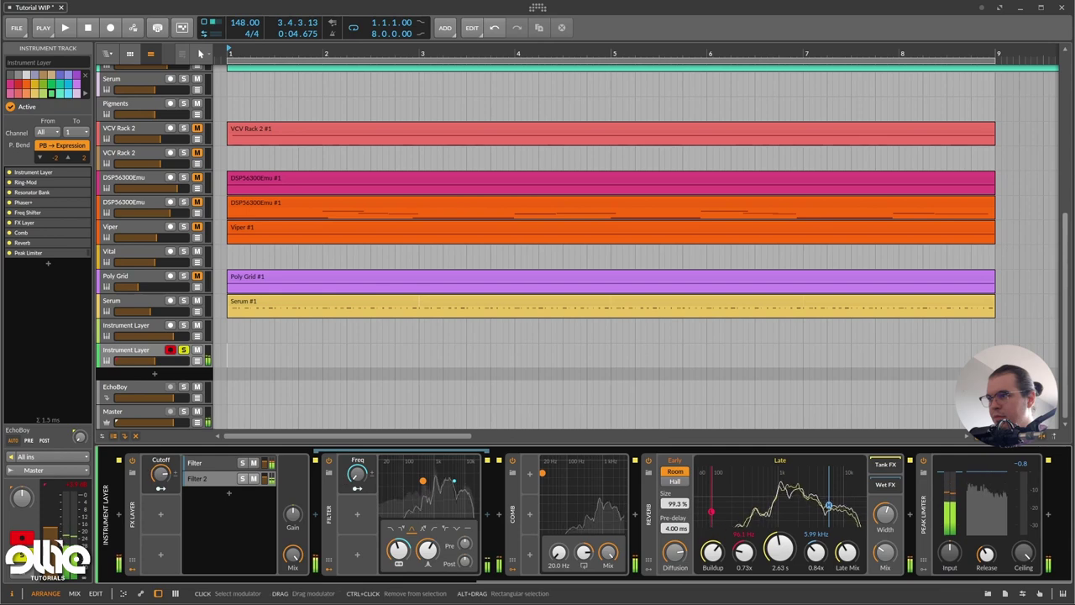
# - Shorten the Reverb's decay time to 1.82 s and sweep the Cutoff macro, ending at about 32 %
pyautogui.moveTo(161, 474); pyautogui.dragTo(160, 520)
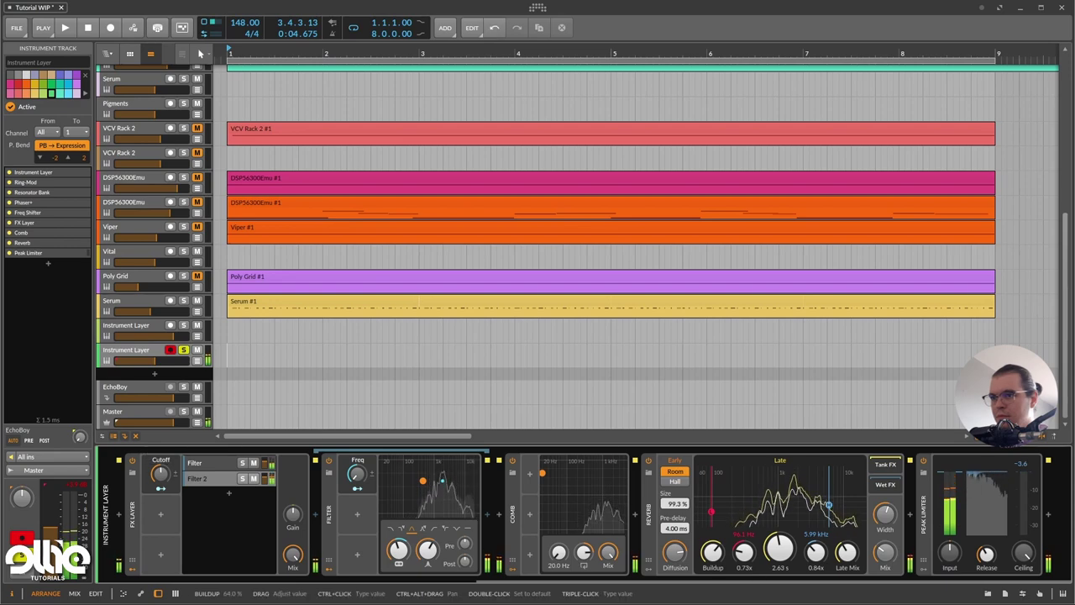
pyautogui.moveTo(784, 562); pyautogui.dragTo(784, 579)
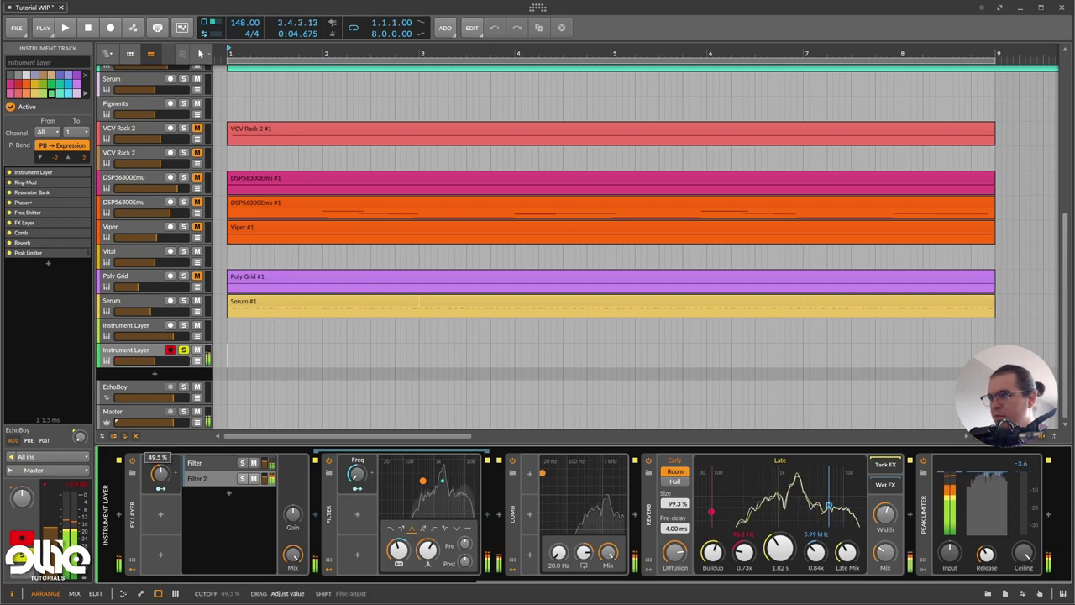
pyautogui.moveTo(160, 474); pyautogui.dragTo(160, 477)
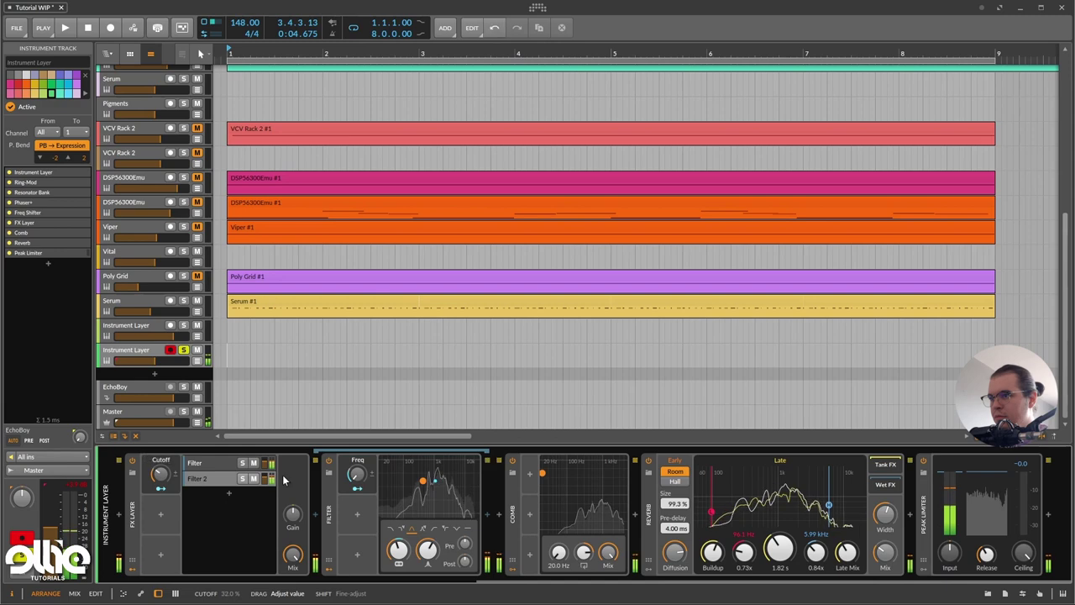
pyautogui.click(501, 513)
pyautogui.write('eq')
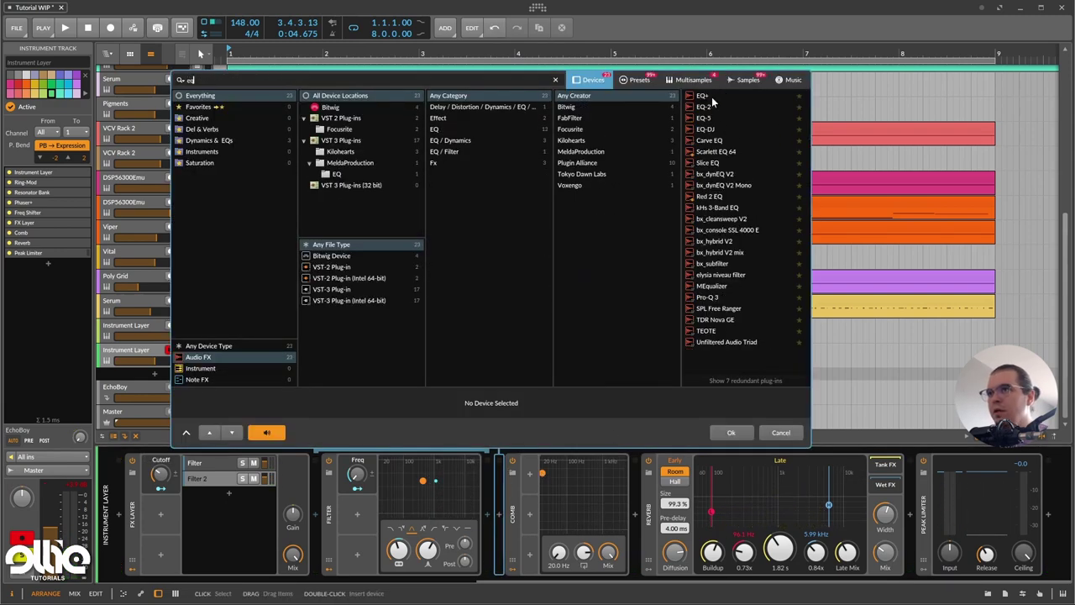
pyautogui.click(778, 432)
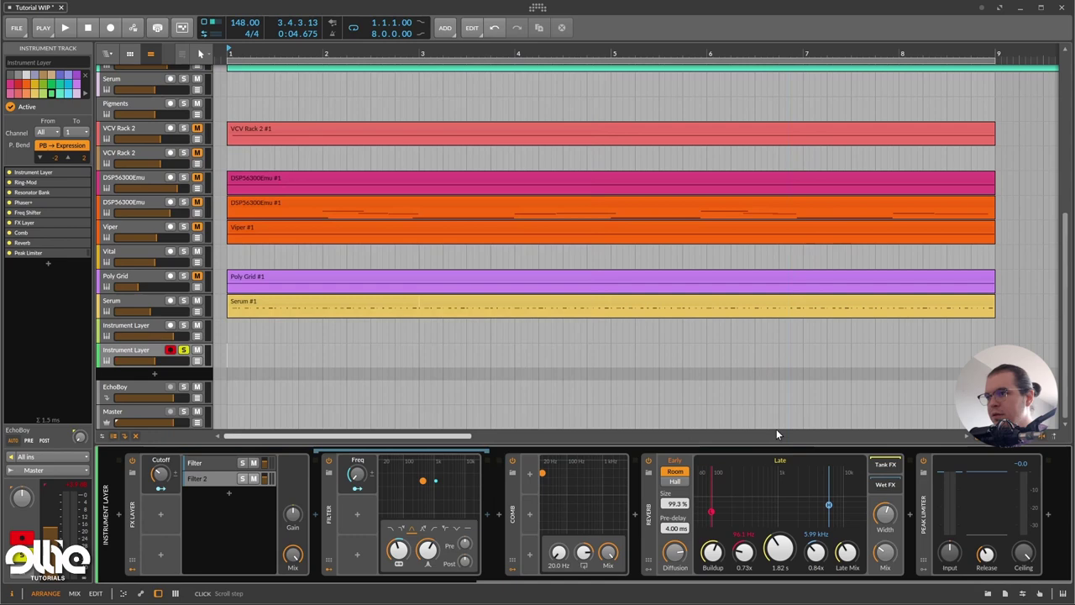
# - Show the first Filter layer and sweep the Cutoff macro from 0 % up to about 90 % and back down
pyautogui.click(228, 464)
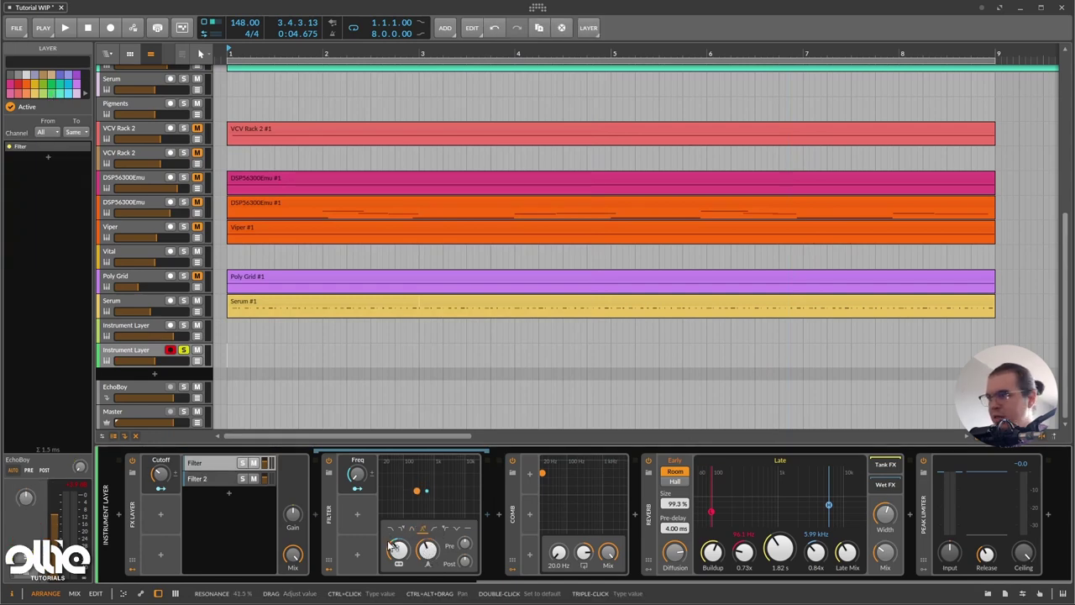
pyautogui.moveTo(161, 474); pyautogui.dragTo(161, 580)
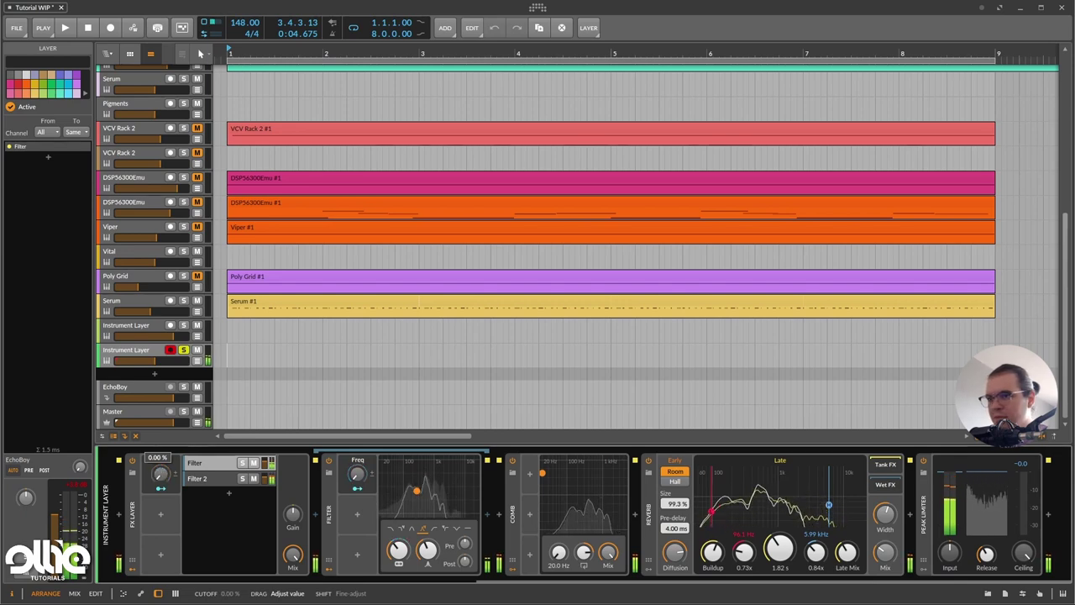
pyautogui.moveTo(160, 488); pyautogui.dragTo(161, 429)
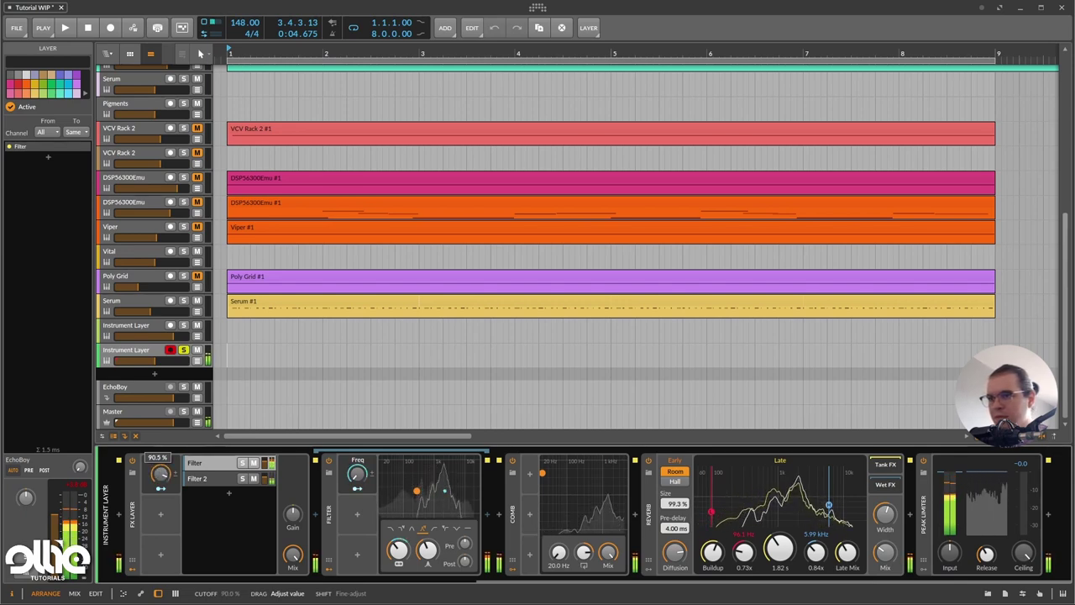
pyautogui.moveTo(160, 487)
pyautogui.mouseDown()
pyautogui.moveTo(161, 475)
pyautogui.moveTo(161, 534)
pyautogui.moveTo(160, 440)
pyautogui.moveTo(161, 484)
pyautogui.mouseUp()
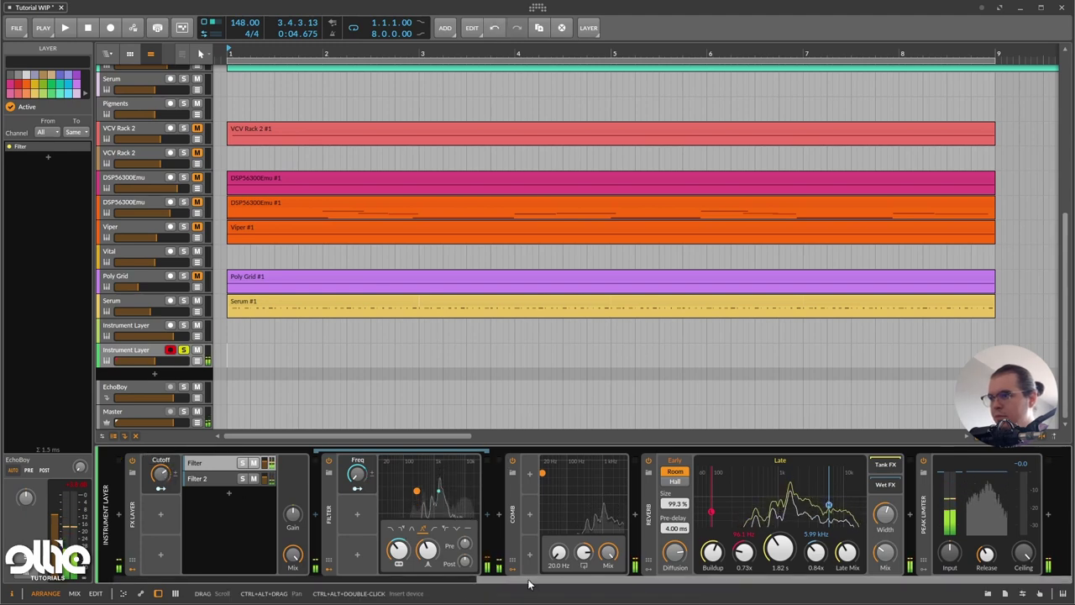
# - Raise the Phaser+ feedback slightly
pyautogui.scroll(5, 344, 555)
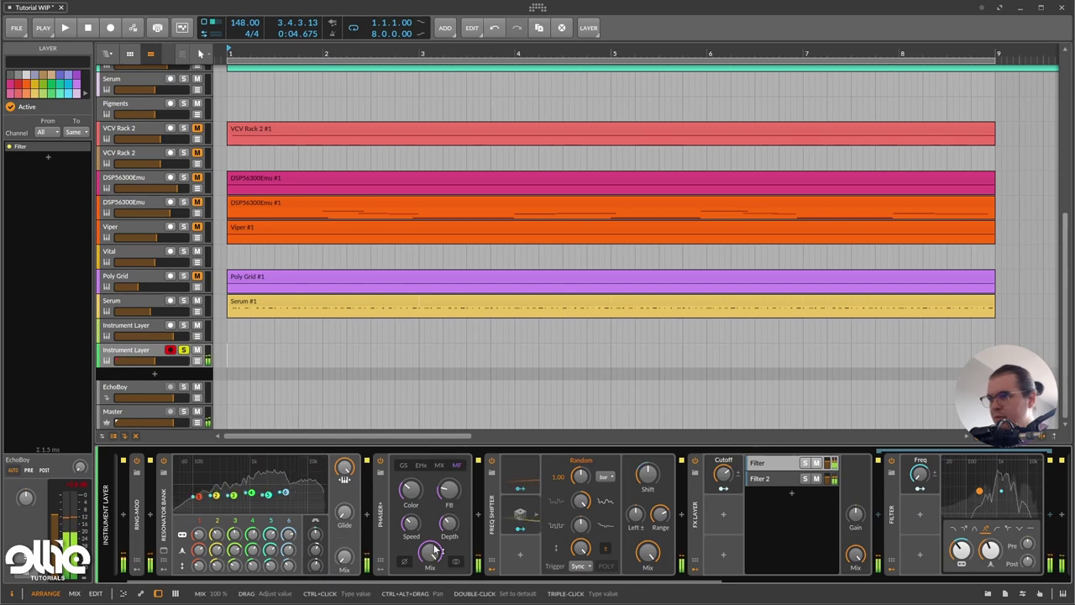
pyautogui.moveTo(451, 502); pyautogui.dragTo(450, 480)
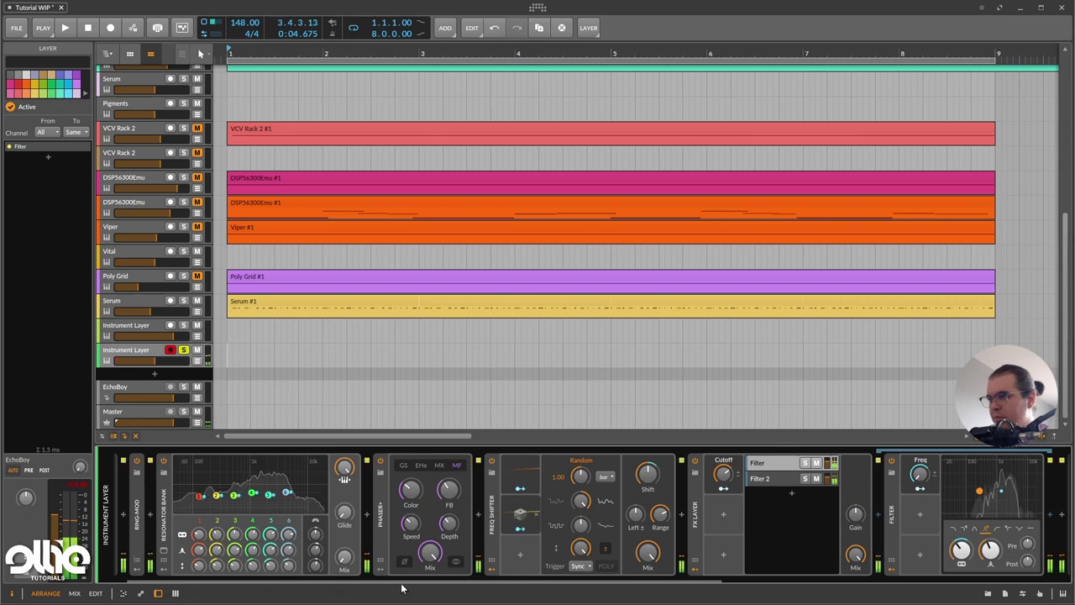
pyautogui.moveTo(270, 582); pyautogui.dragTo(404, 582)
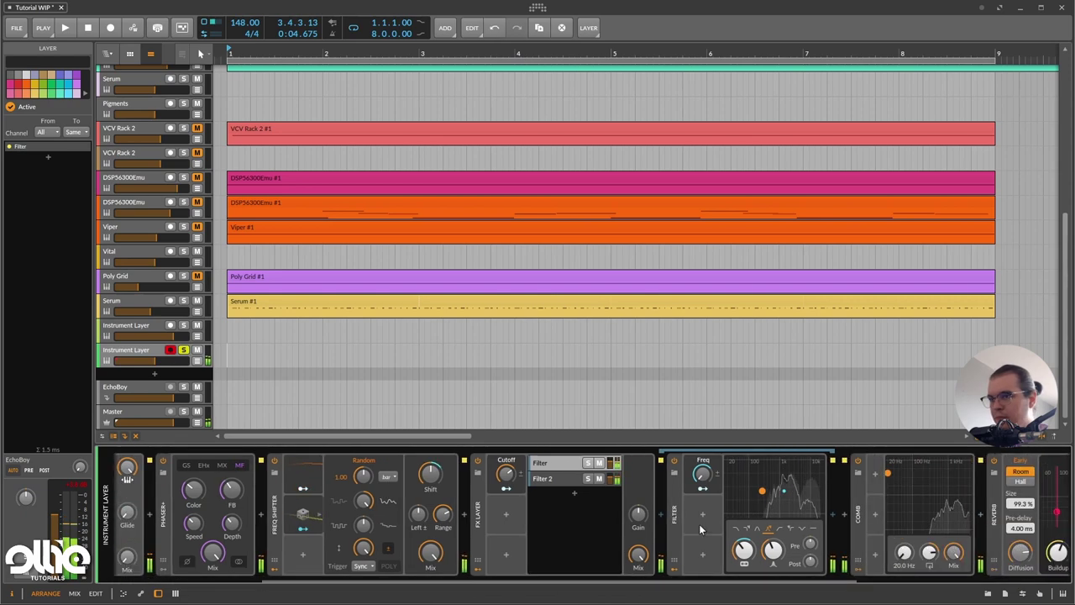
# - Move the FX Layer ahead of the Freq Shifter so it sits directly after Phaser+
pyautogui.moveTo(506, 474)
pyautogui.mouseDown()
pyautogui.moveTo(506, 517)
pyautogui.moveTo(505, 473)
pyautogui.mouseUp()
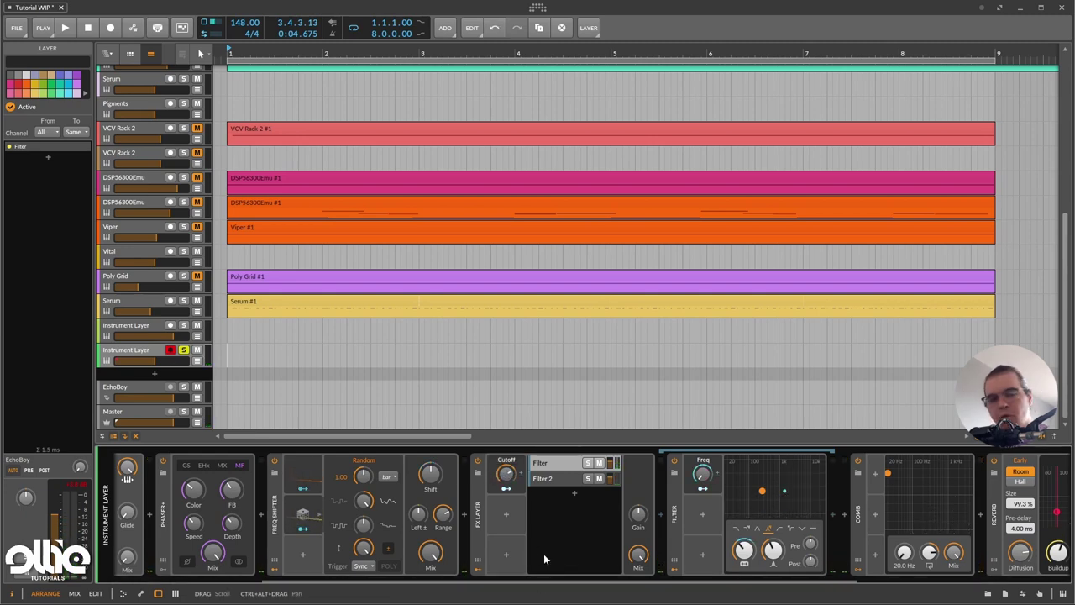
pyautogui.click(494, 588)
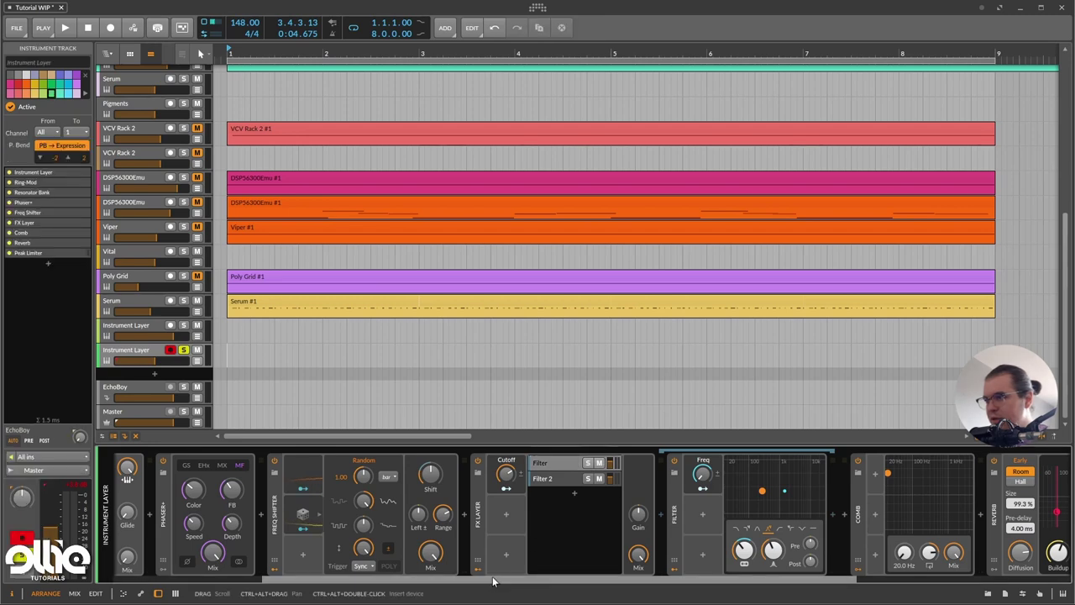
pyautogui.hscroll(-5, 652, 510)
pyautogui.moveTo(655, 510); pyautogui.dragTo(458, 512)
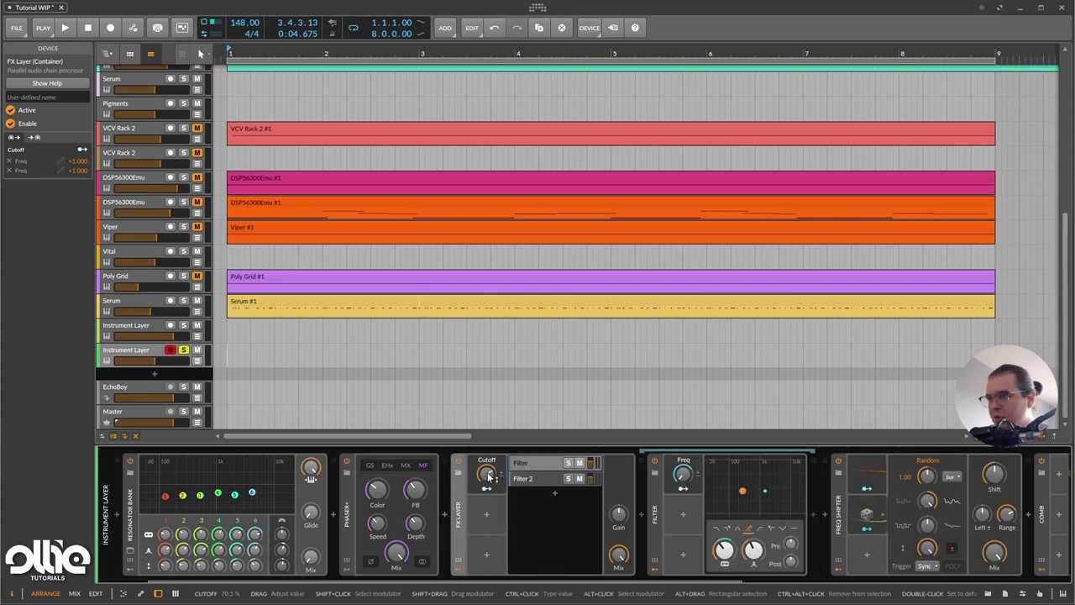
# - Sweep the Cutoff macro on the FX Layer and raise the Phaser+ feedback to about 51 %
pyautogui.moveTo(490, 476); pyautogui.dragTo(490, 454)
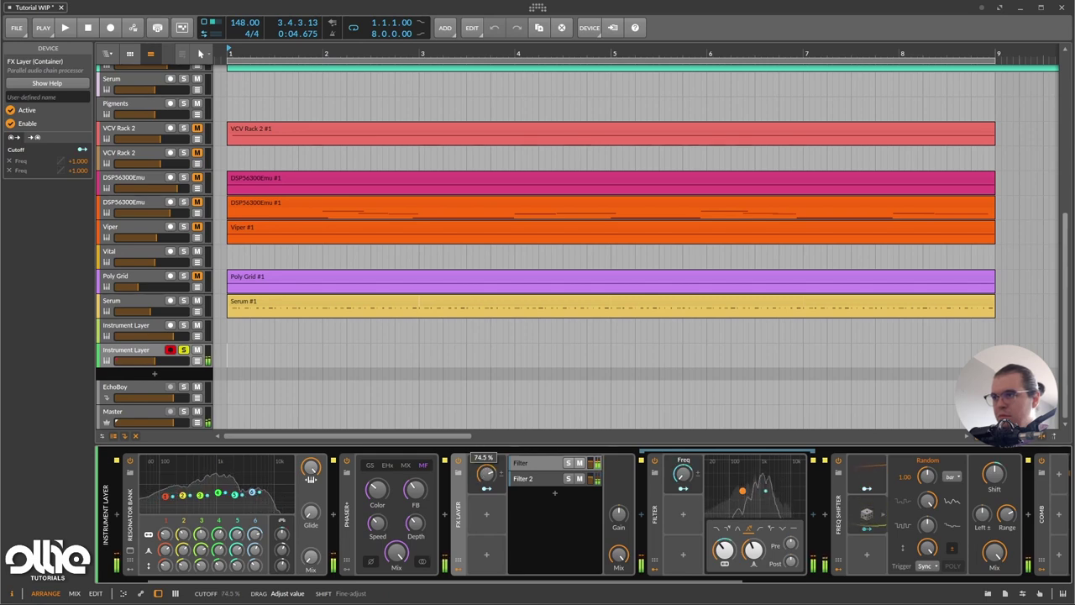
pyautogui.moveTo(487, 475); pyautogui.dragTo(487, 460)
pyautogui.moveTo(415, 489); pyautogui.dragTo(415, 468)
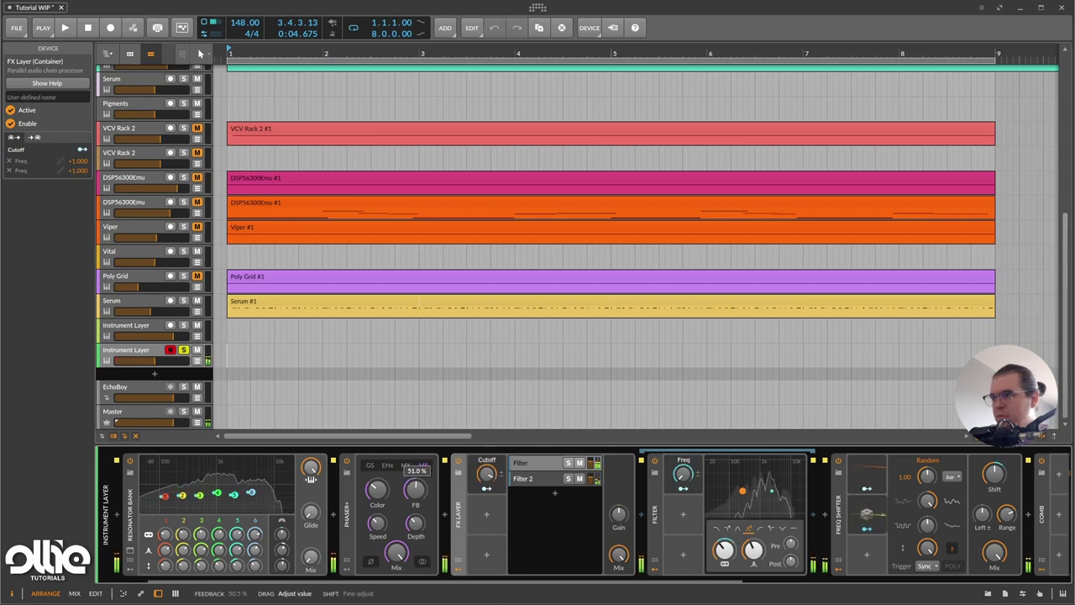
pyautogui.moveTo(487, 474)
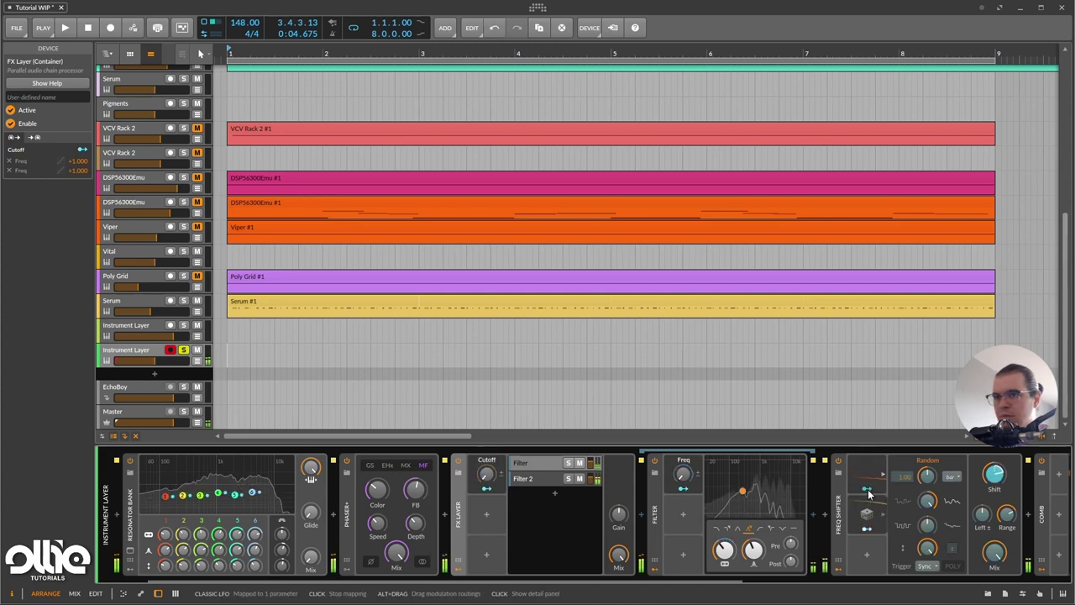
# - Set the modulation of the Freq Shifter's Shift to +0.36 from Random and +0.43 from the Classic LFO
pyautogui.moveTo(995, 478); pyautogui.dragTo(996, 469)
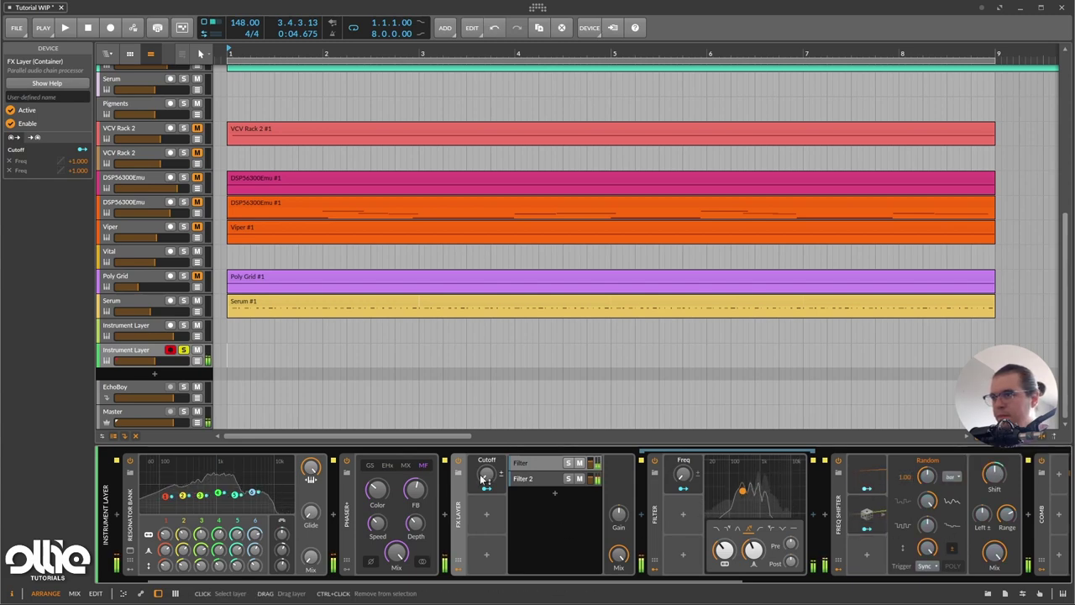
pyautogui.moveTo(482, 478); pyautogui.dragTo(482, 472)
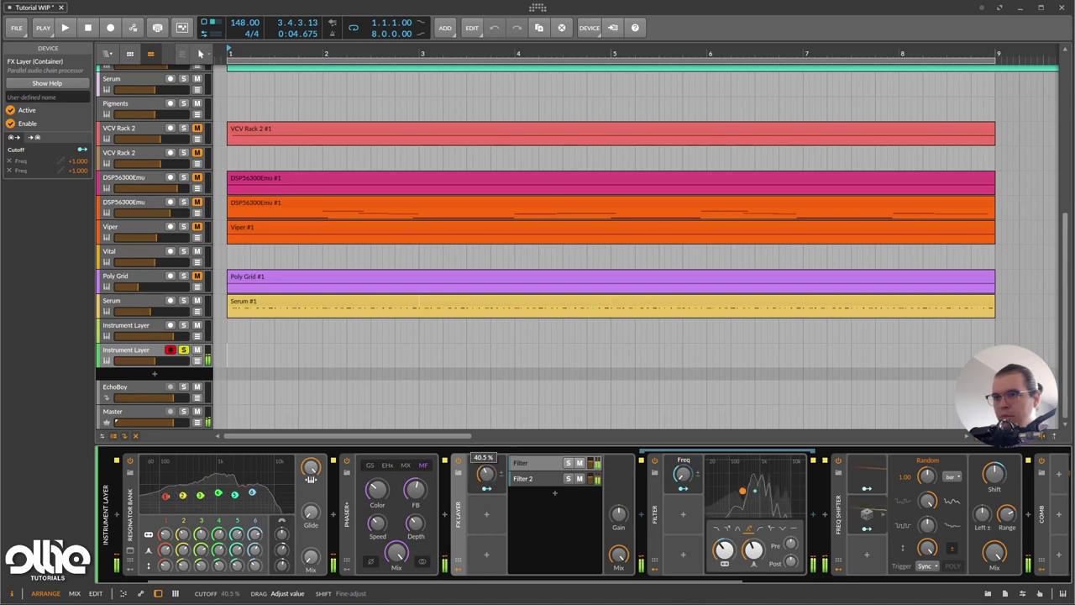
pyautogui.hscroll(3, 731, 529)
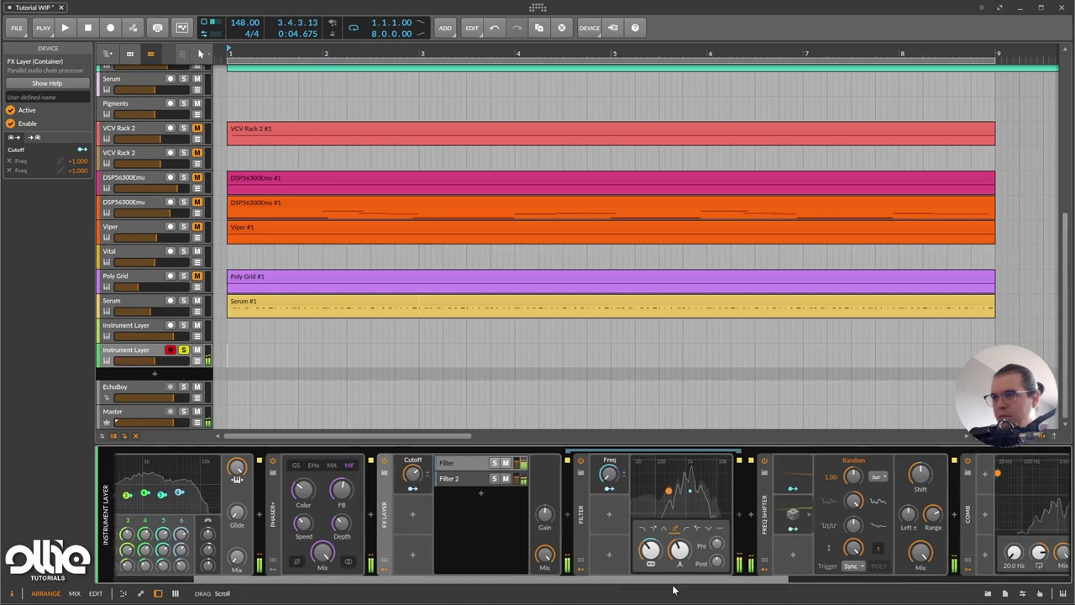
pyautogui.click(728, 529)
pyautogui.moveTo(852, 475); pyautogui.dragTo(852, 470)
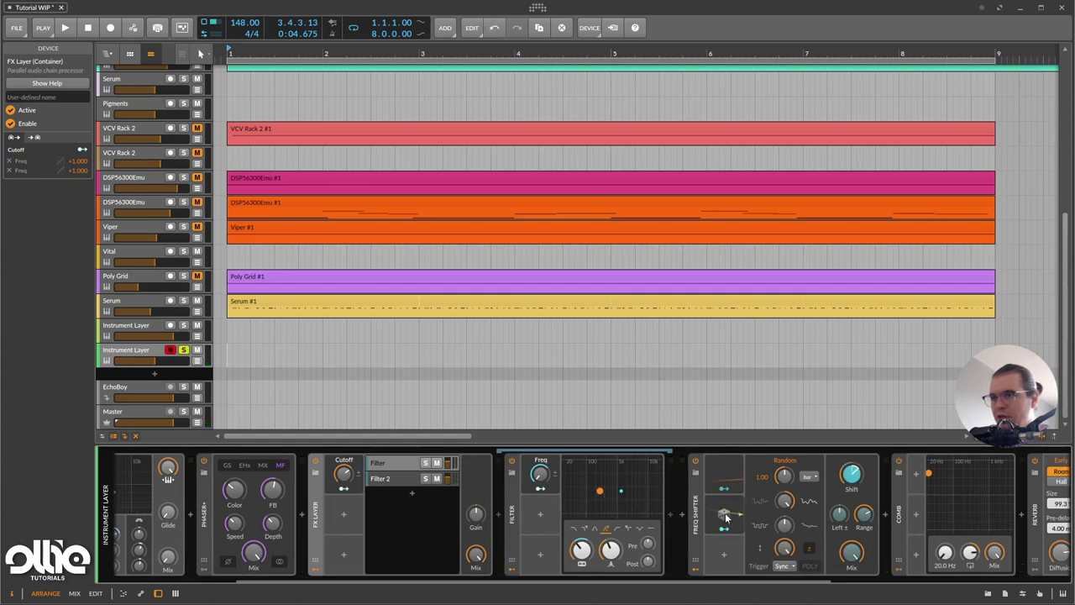
pyautogui.click(725, 489)
pyautogui.moveTo(724, 488)
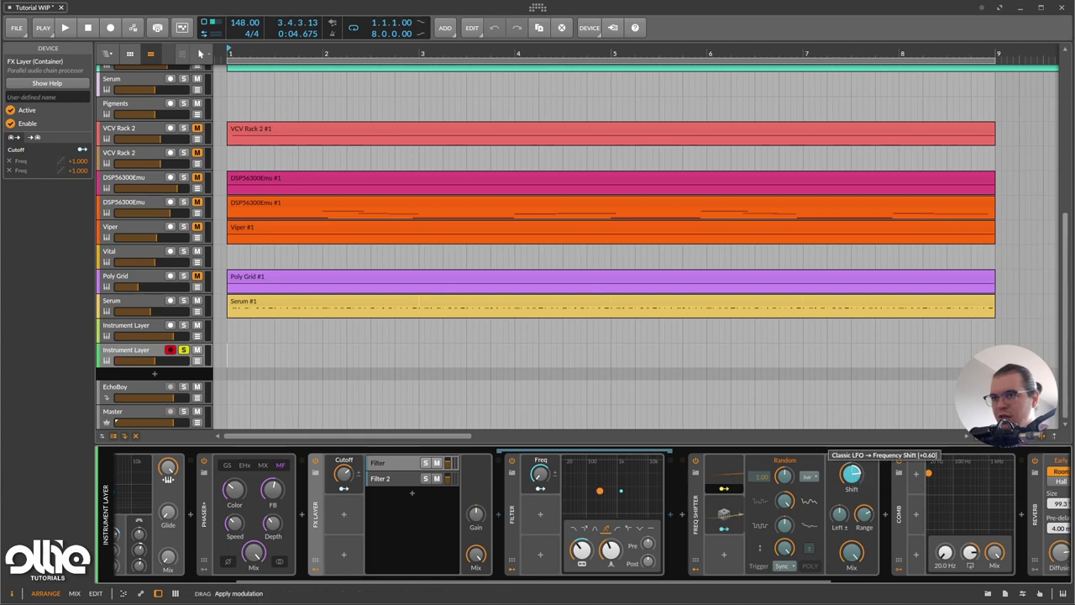
pyautogui.moveTo(852, 475); pyautogui.dragTo(852, 476)
pyautogui.click(719, 489)
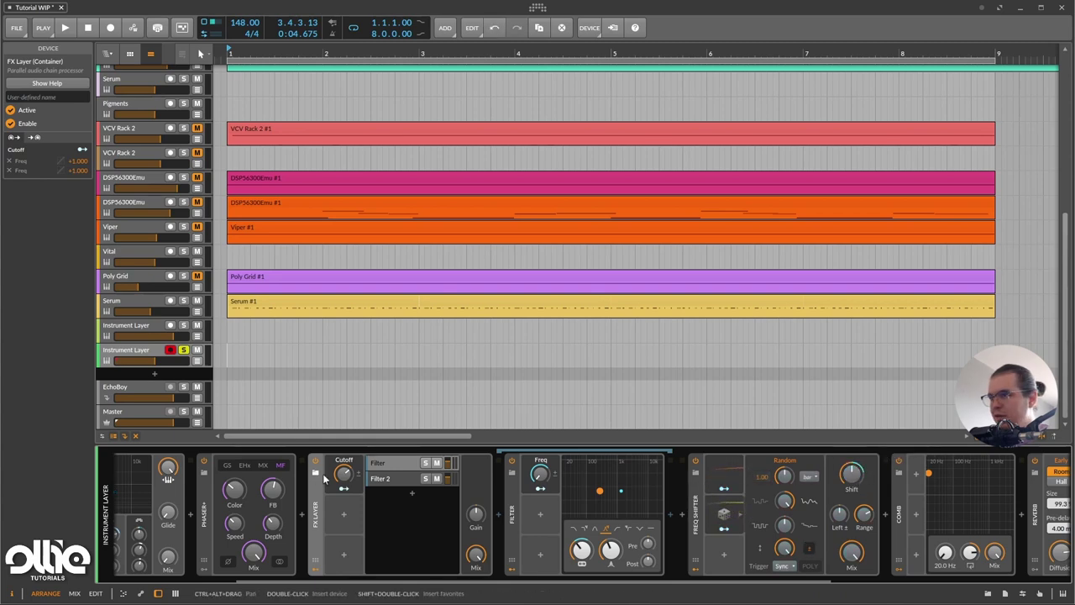
# - Insert a Delay-2 between Comb and Reverb, adjust its mix and set the right channel's delay time to 3 steps
pyautogui.moveTo(342, 474)
pyautogui.mouseDown()
pyautogui.moveTo(343, 445)
pyautogui.moveTo(344, 474)
pyautogui.mouseUp()
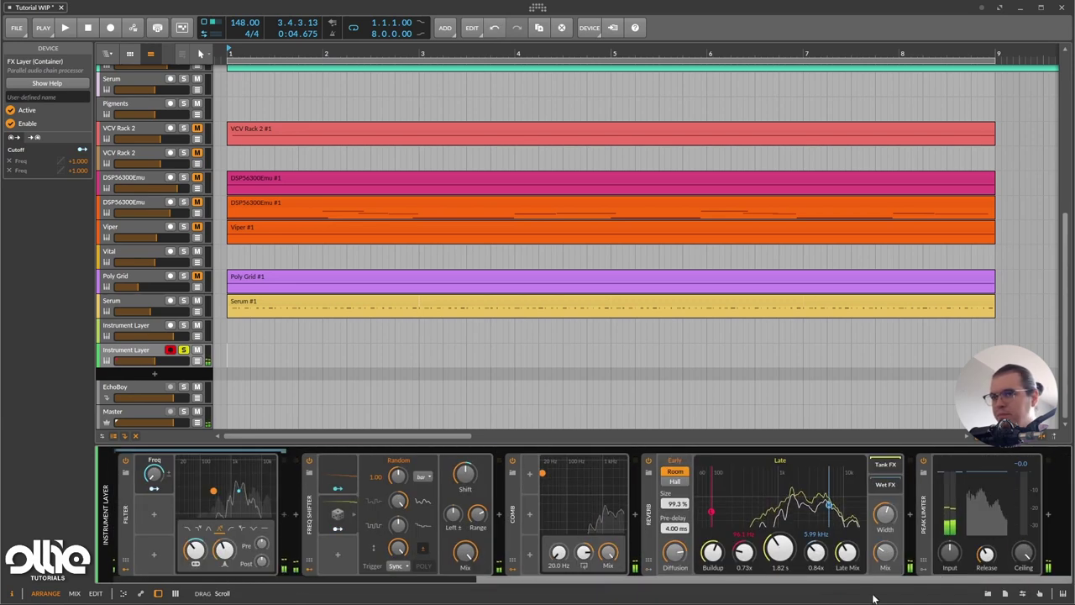
pyautogui.hscroll(5, 691, 503)
pyautogui.click(633, 512)
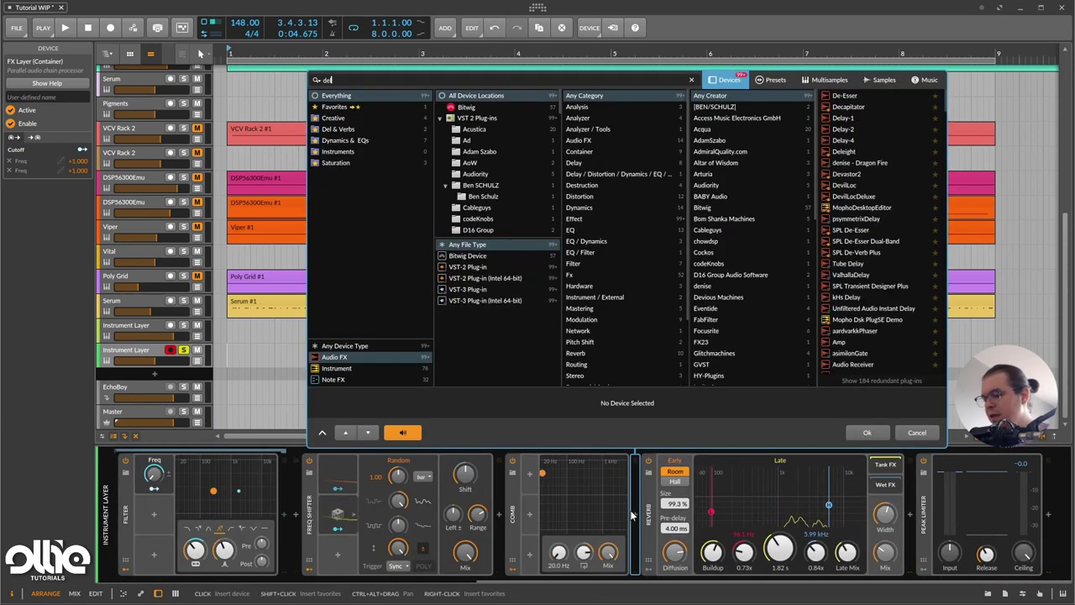
pyautogui.write('delay')
pyautogui.doubleClick(852, 108)
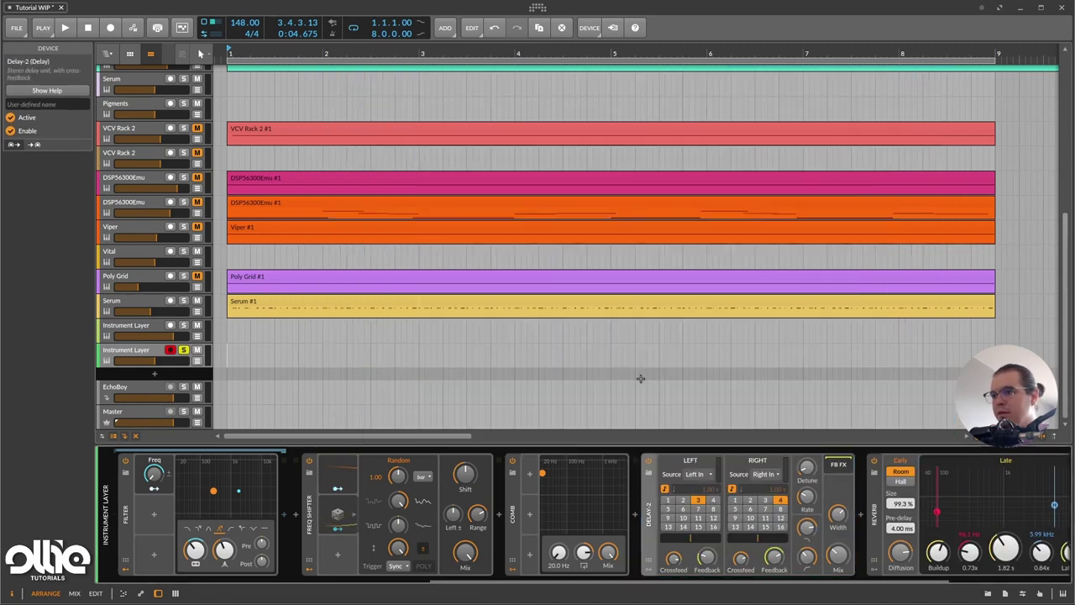
pyautogui.moveTo(837, 555); pyautogui.dragTo(837, 559)
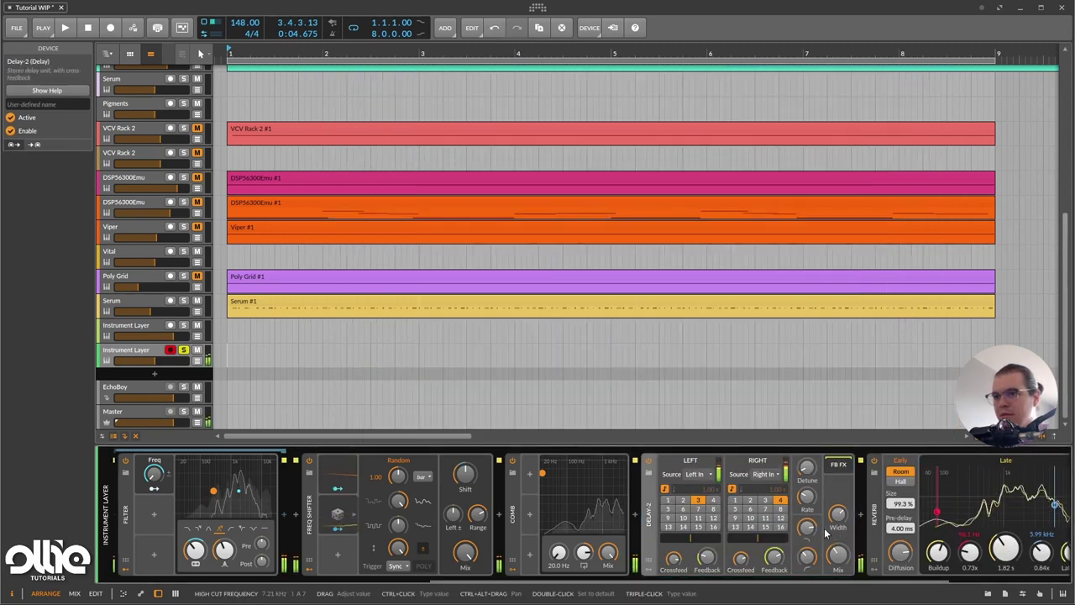
pyautogui.click(765, 500)
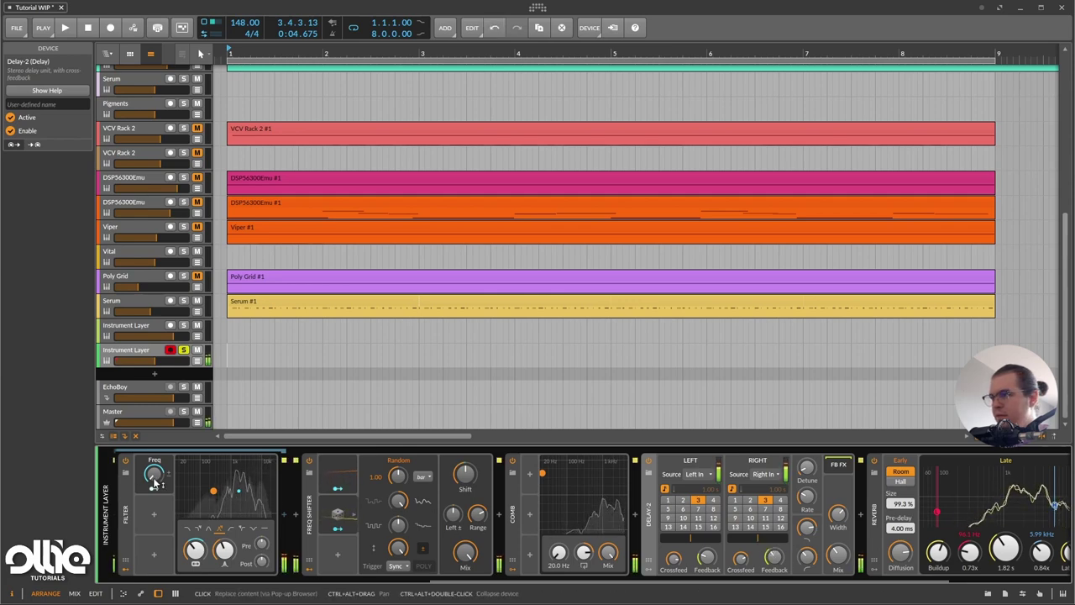
# - Sweep the FX Layer's Cutoff macro to audition the delay, ending at 0 %
pyautogui.hscroll(-3, 376, 570)
pyautogui.moveTo(141, 475)
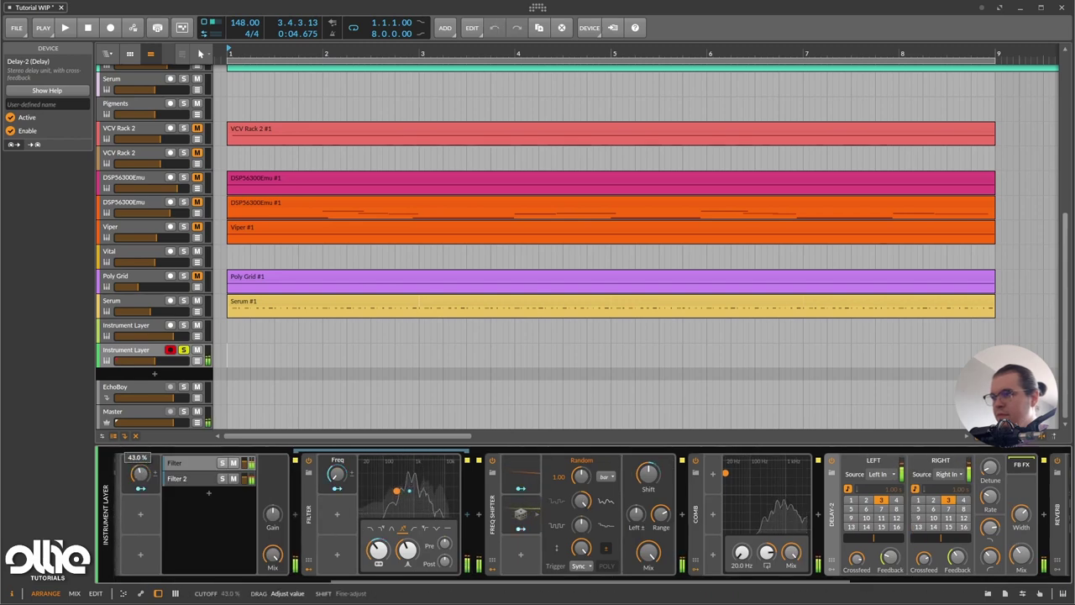
pyautogui.moveTo(140, 474); pyautogui.dragTo(140, 462)
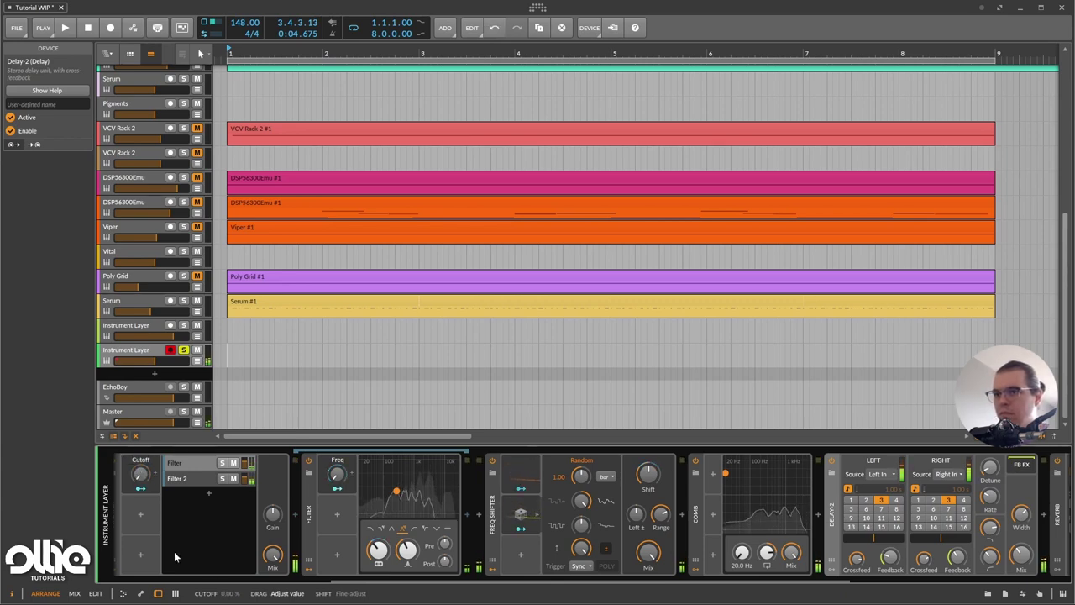
# - Move the Resonator Bank past the FX Layer, Freq Shifter and Comb, placing it directly before Delay-2
pyautogui.moveTo(374, 577); pyautogui.dragTo(172, 578)
pyautogui.click(183, 516)
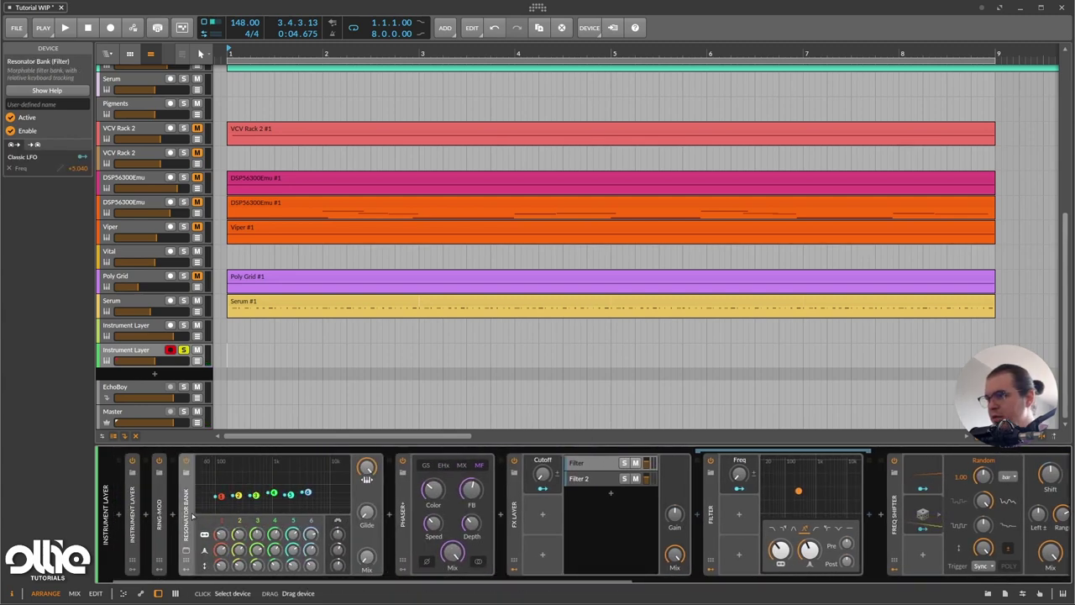
pyautogui.moveTo(875, 511); pyautogui.dragTo(882, 512)
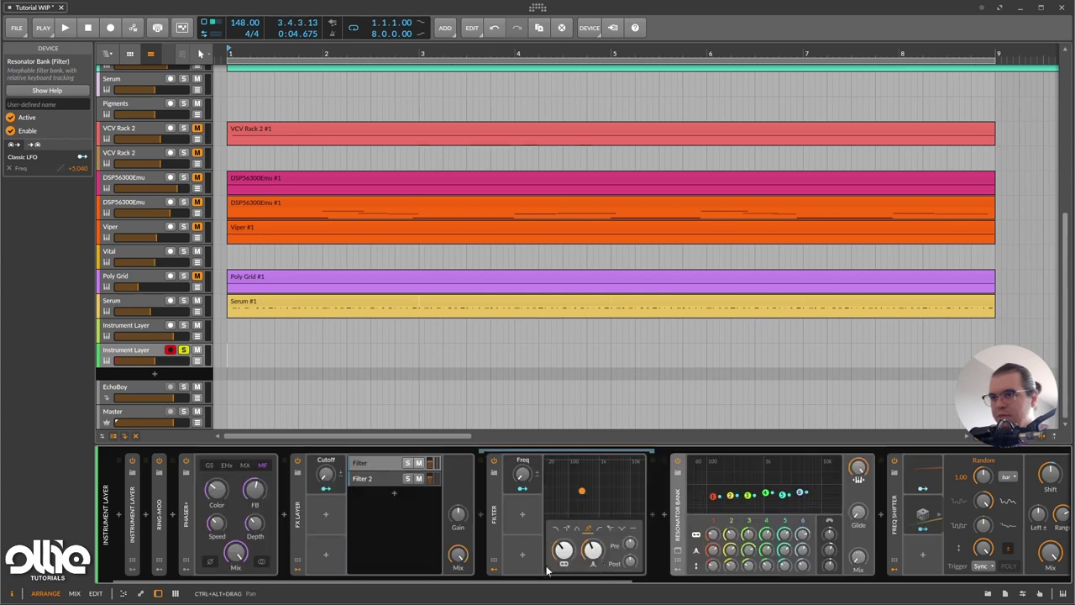
pyautogui.scroll(-3, 644, 580)
pyautogui.moveTo(644, 595); pyautogui.dragTo(624, 593)
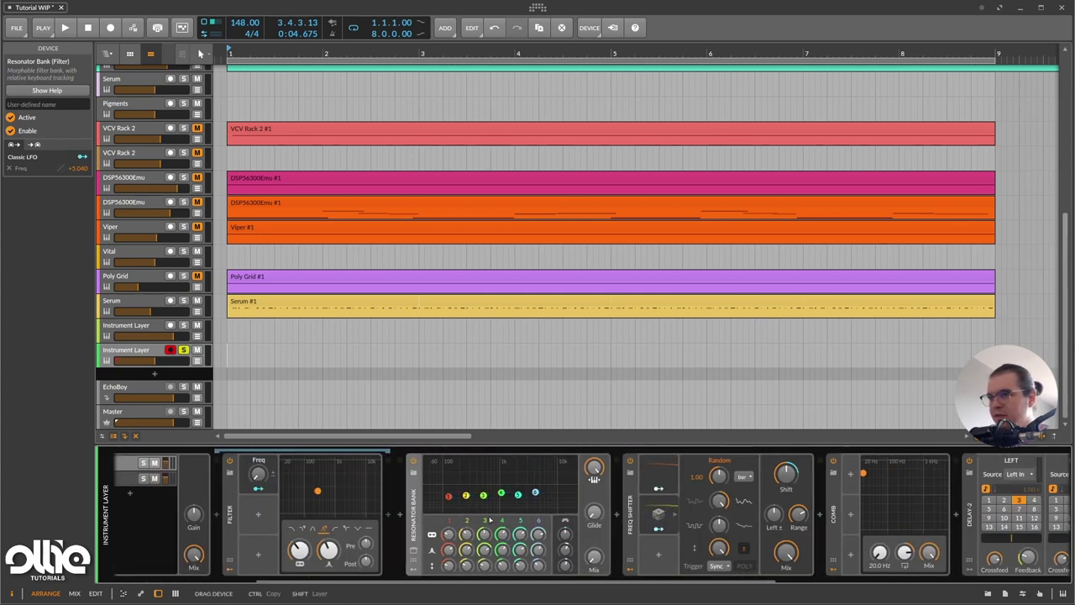
pyautogui.moveTo(786, 536); pyautogui.dragTo(957, 538)
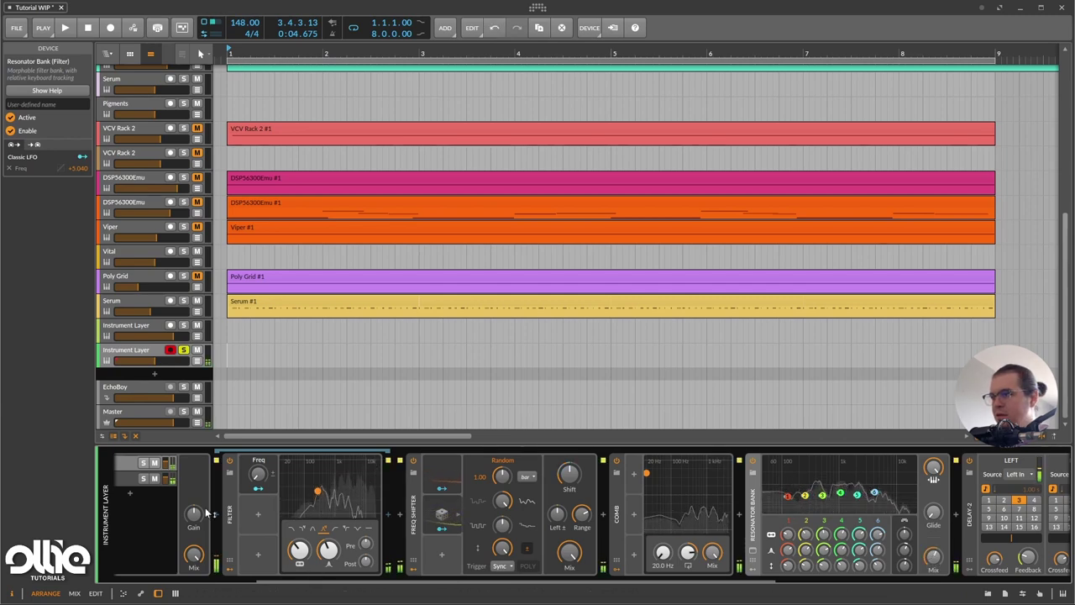
# - Sweep the Cutoff macro up to 100 %, down to 0 % and back up to around the middle
pyautogui.scroll(3, 208, 513)
pyautogui.click(230, 474)
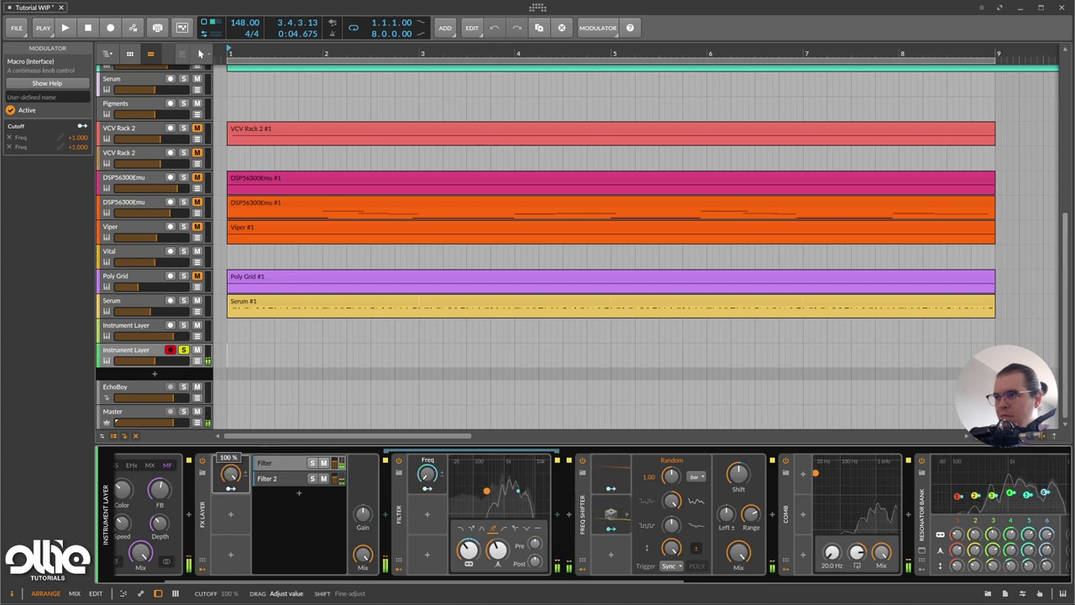
pyautogui.moveTo(231, 474); pyautogui.dragTo(230, 491)
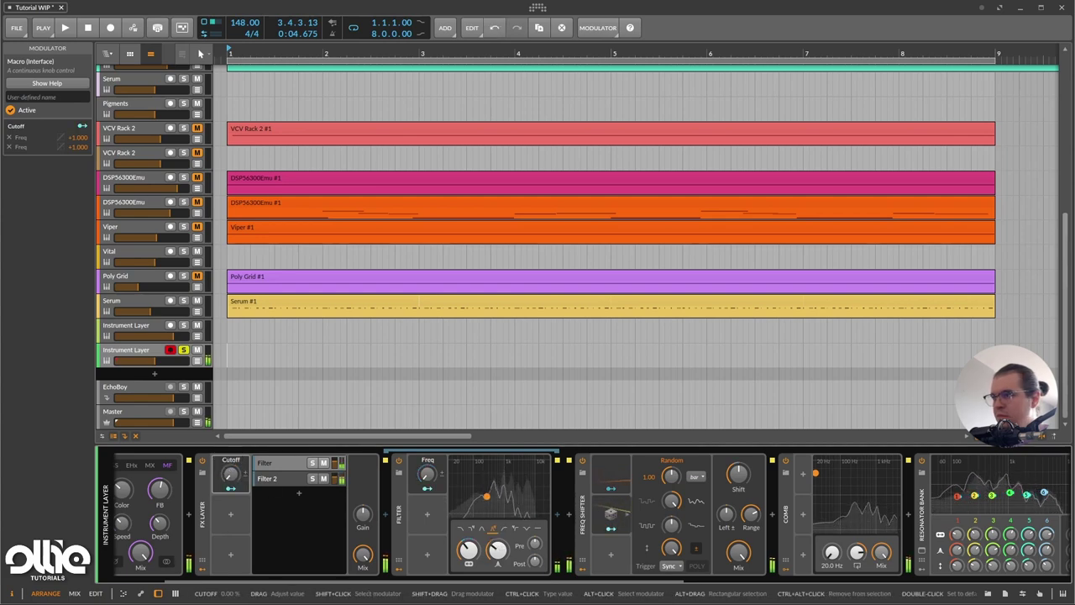
pyautogui.moveTo(230, 475); pyautogui.dragTo(230, 433)
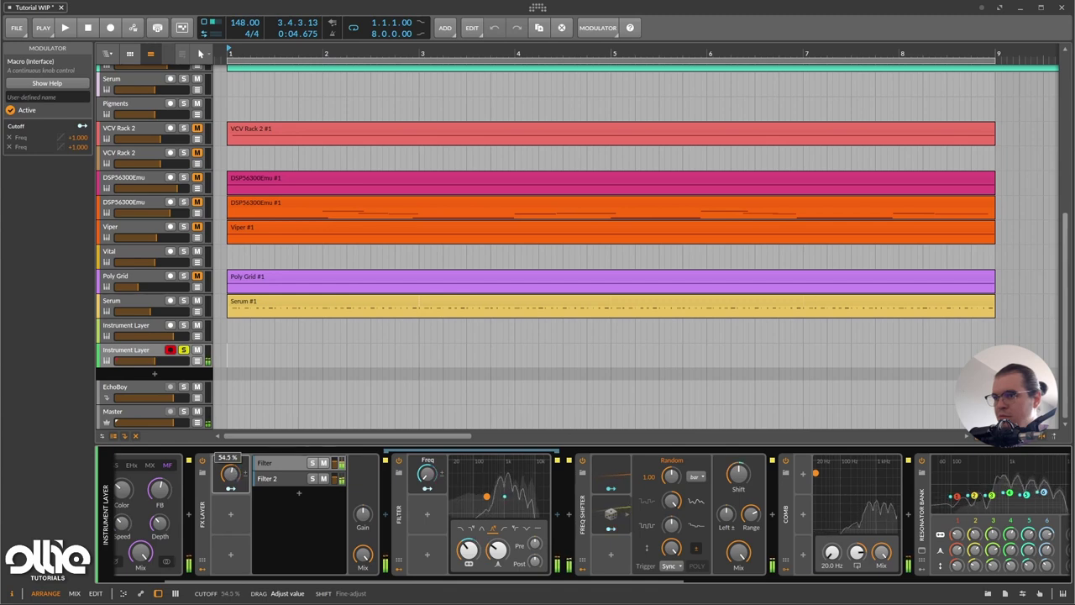
pyautogui.moveTo(231, 474); pyautogui.dragTo(230, 446)
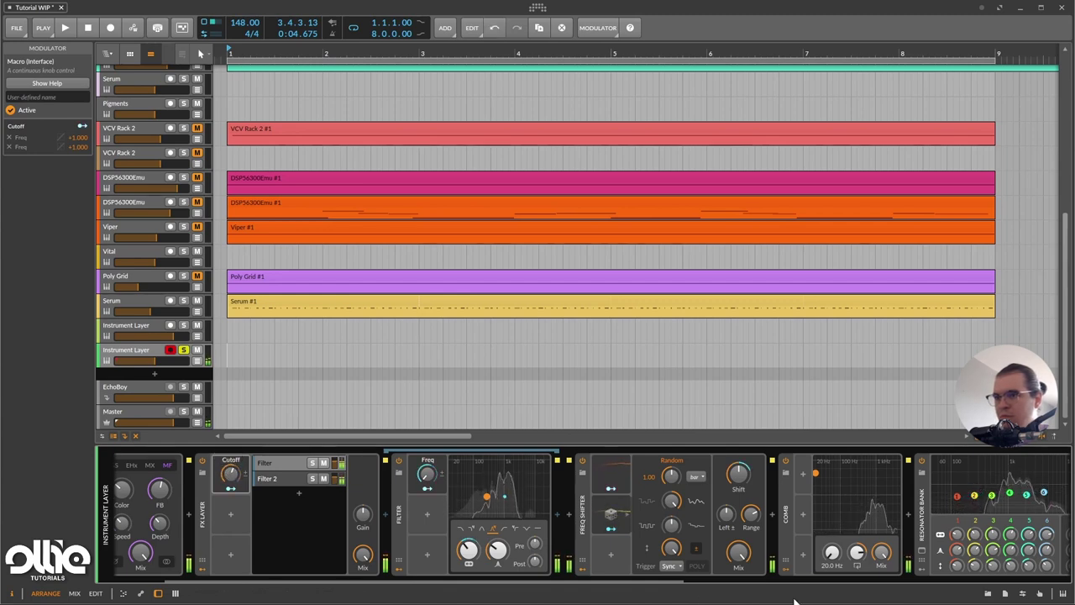
# - Collapse the Freq Shifter and Comb devices to shorten the device chain
pyautogui.hscroll(5, 933, 550)
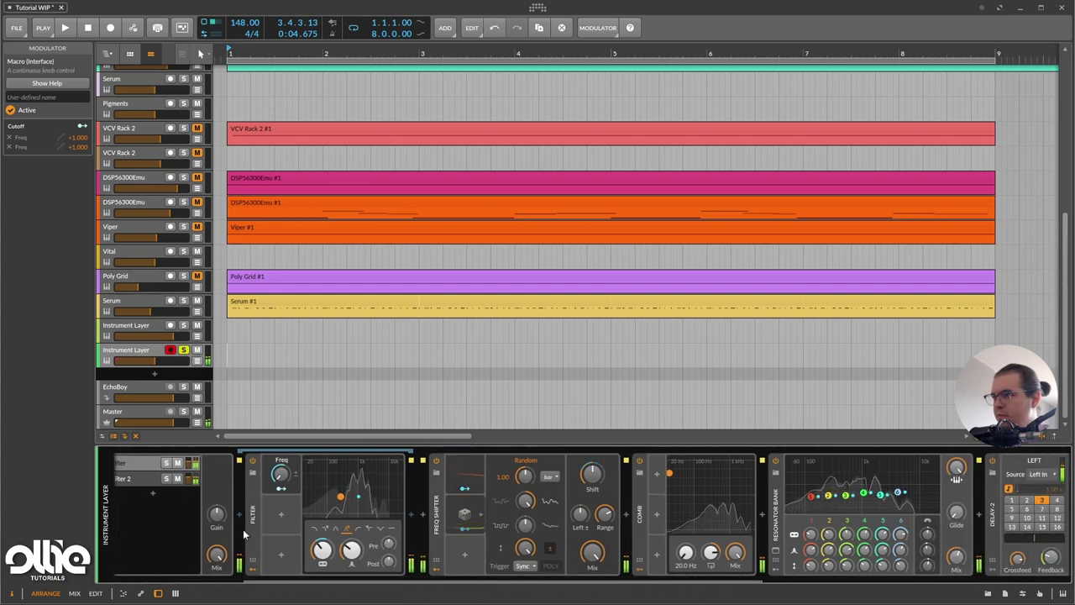
pyautogui.doubleClick(436, 511)
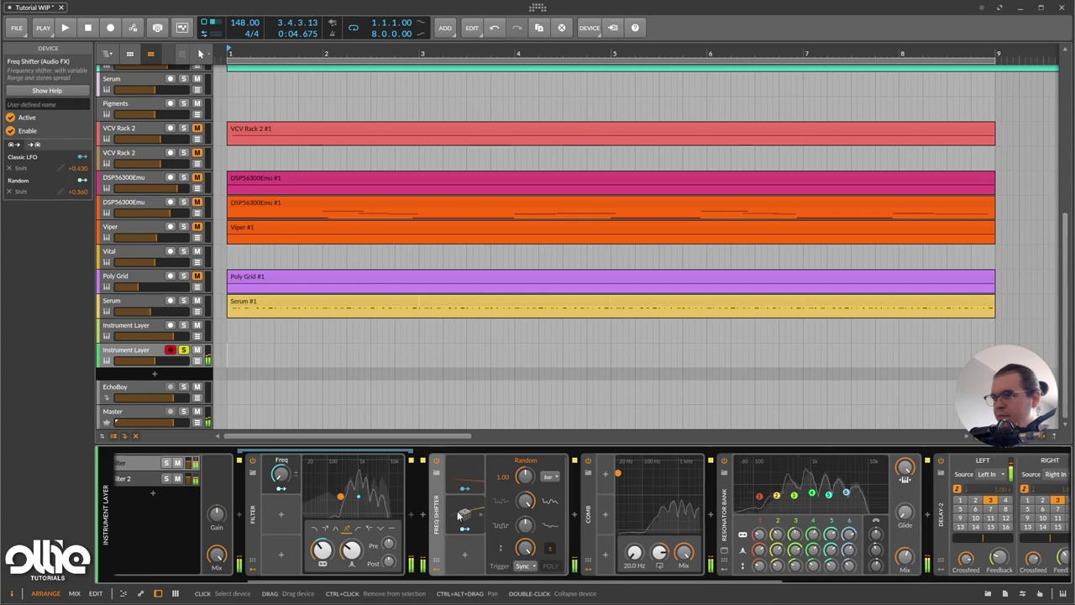
pyautogui.doubleClick(588, 496)
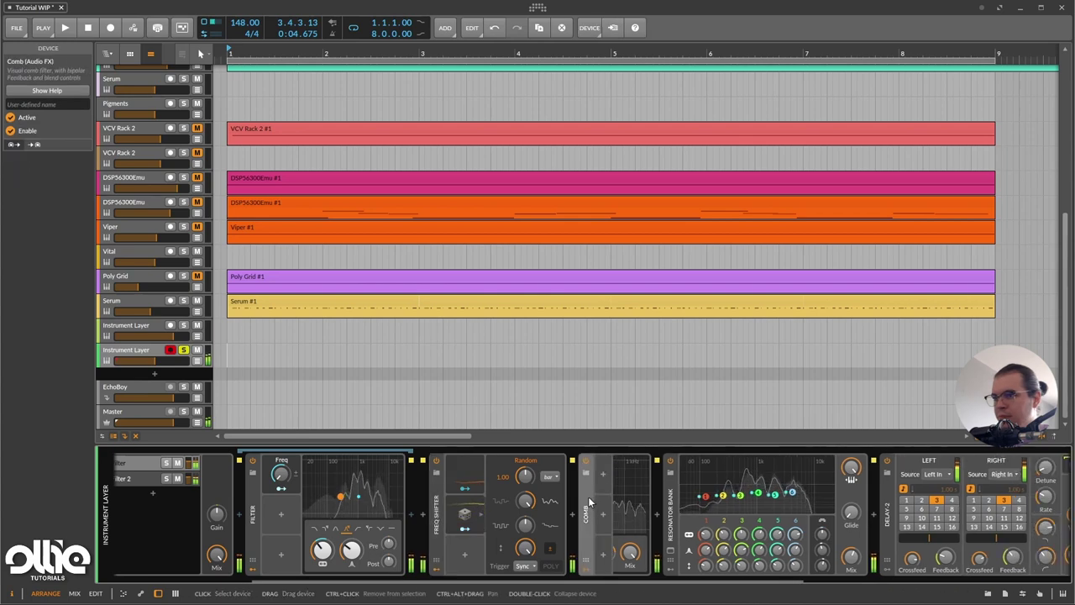
pyautogui.click(436, 508)
pyautogui.click(437, 571)
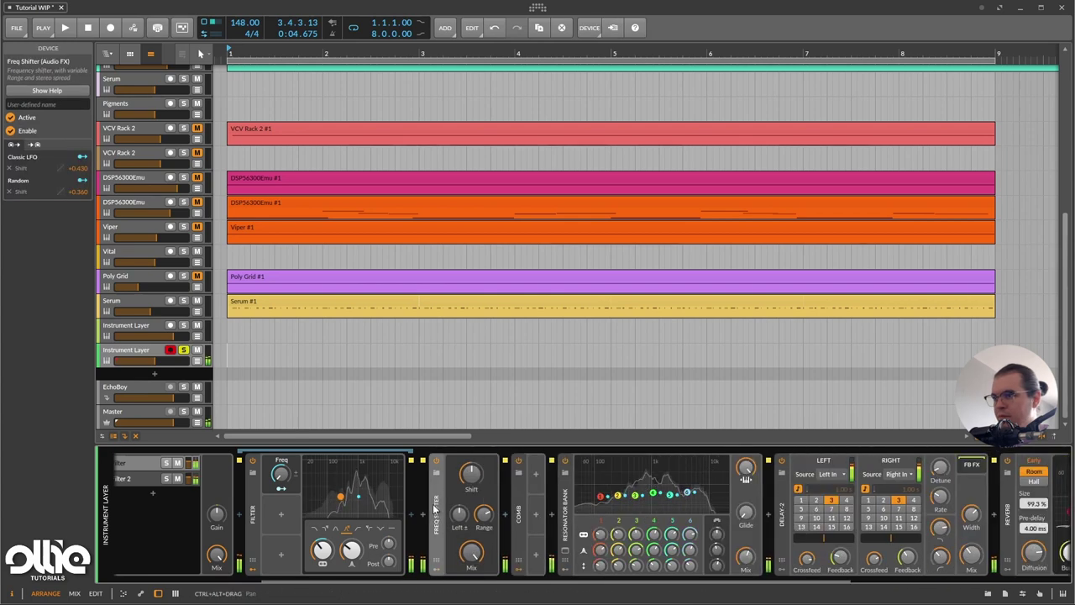
# - Sweep the Cutoff macro down to its minimum and expand the Freq Shifter
pyautogui.scroll(3, 407, 579)
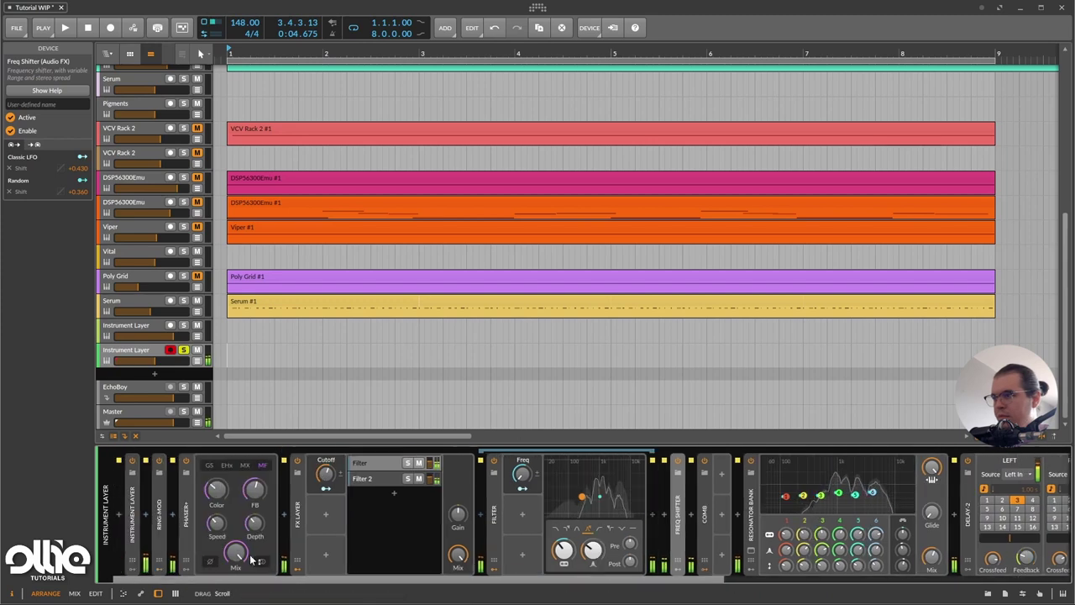
pyautogui.moveTo(326, 474); pyautogui.dragTo(326, 504)
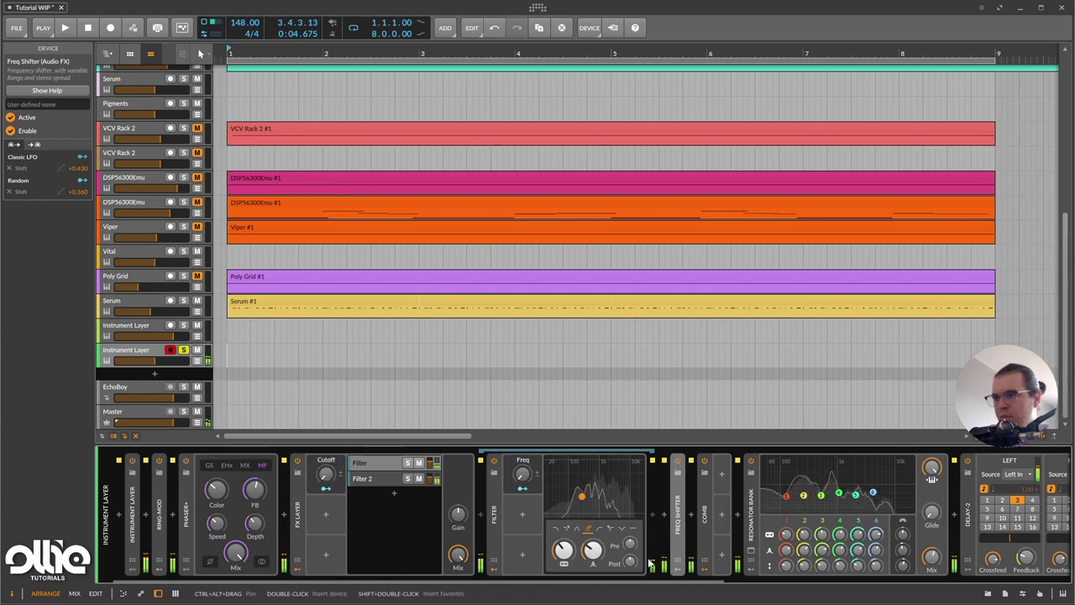
pyautogui.click(752, 502)
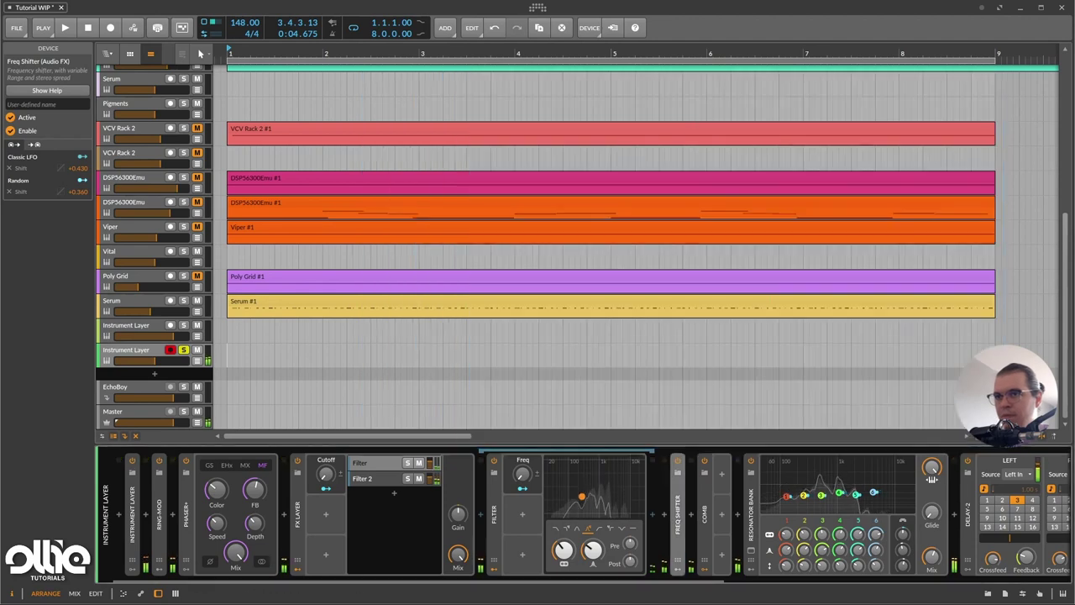
pyautogui.press('Escape')
pyautogui.doubleClick(677, 512)
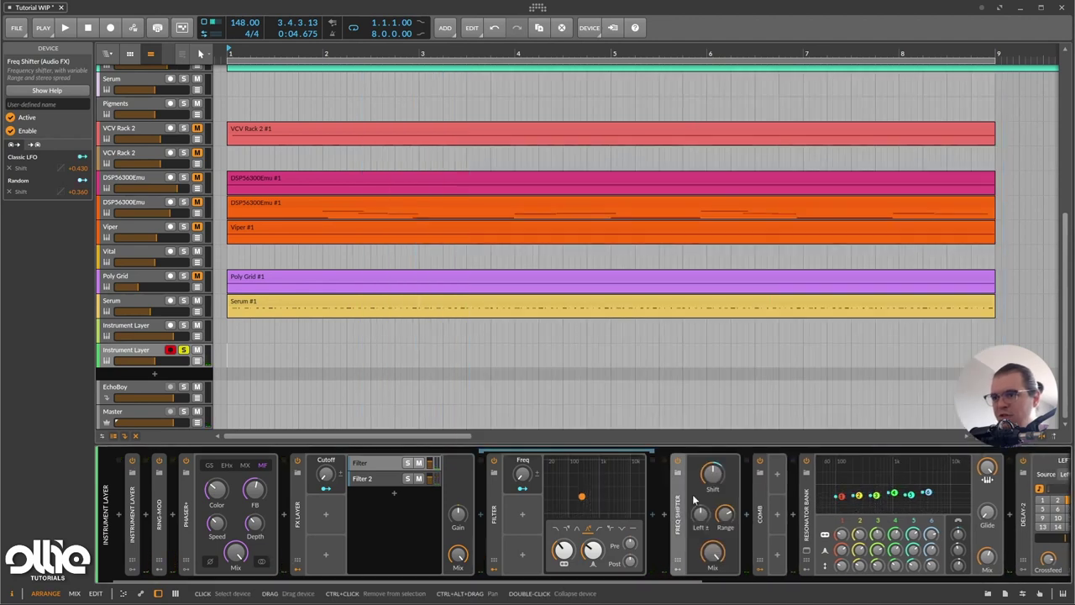
# - Sweep the FX Layer's Cutoff macro to 62.5 %, down to 33 % and on to 36 %
pyautogui.moveTo(720, 481); pyautogui.dragTo(720, 514)
pyautogui.moveTo(326, 476)
pyautogui.mouseDown()
pyautogui.moveTo(325, 447)
pyautogui.moveTo(326, 464)
pyautogui.mouseUp()
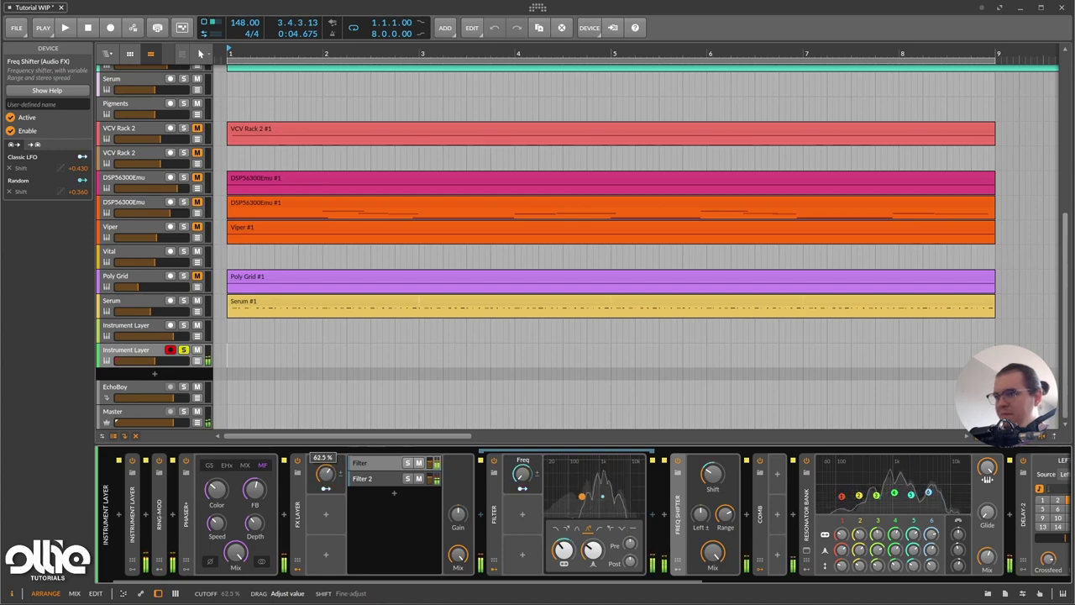
pyautogui.moveTo(325, 474); pyautogui.dragTo(325, 464)
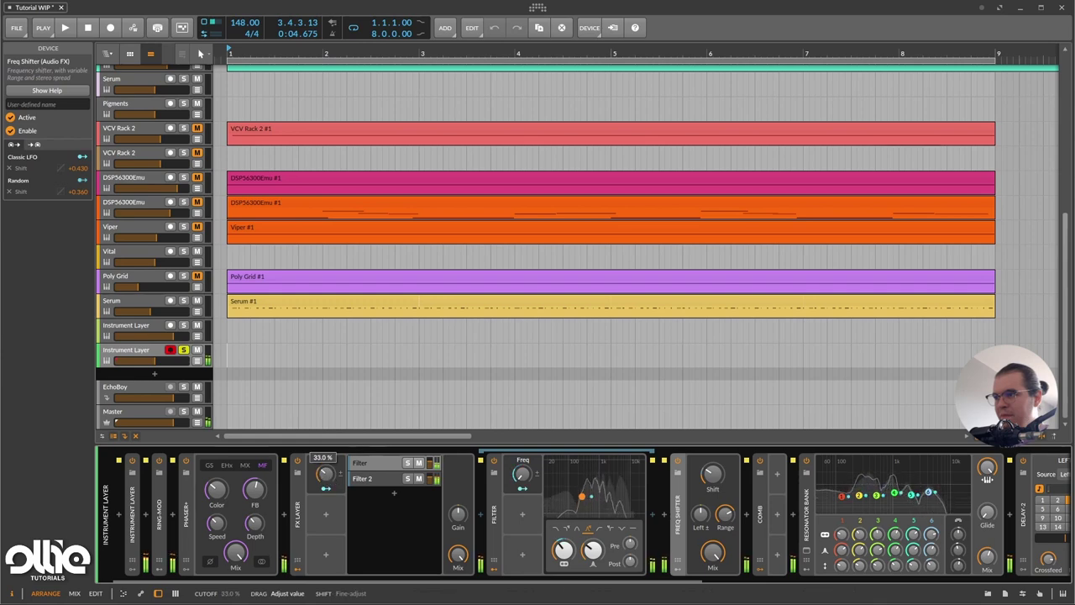
pyautogui.hscroll(5, 866, 544)
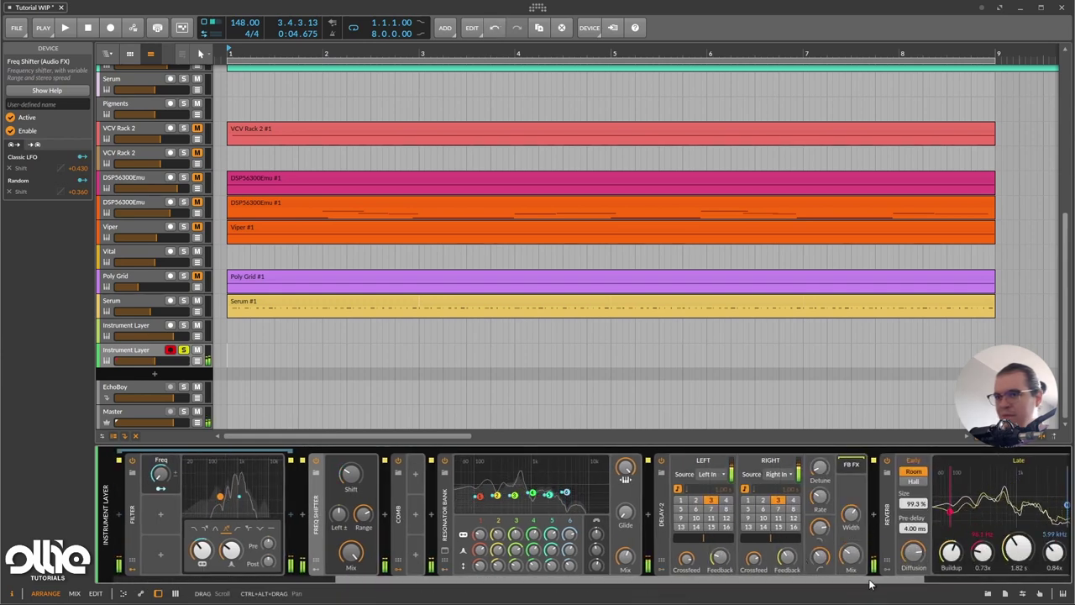
pyautogui.hscroll(-5, 870, 584)
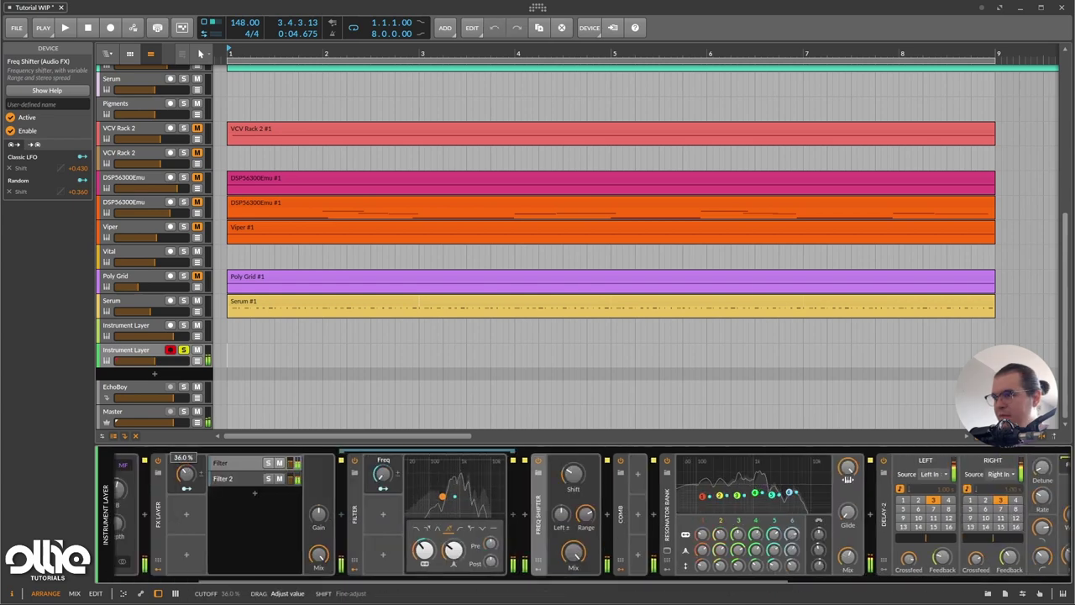
# - Move the Resonator Bank ahead of the Comb, placing it directly after the Freq Shifter
pyautogui.hscroll(3, 636, 569)
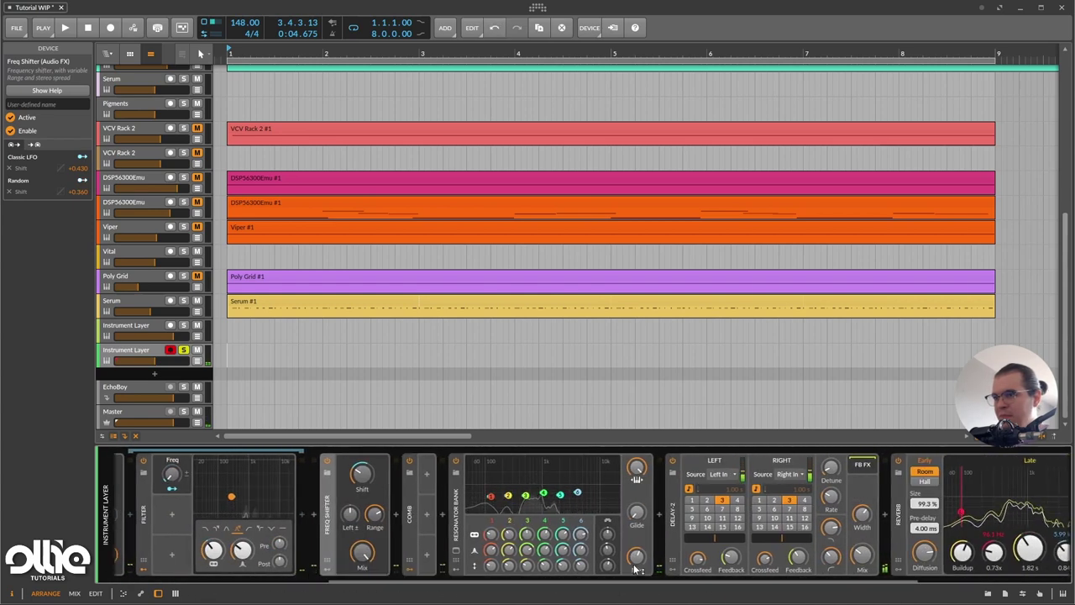
pyautogui.moveTo(459, 506); pyautogui.dragTo(437, 563)
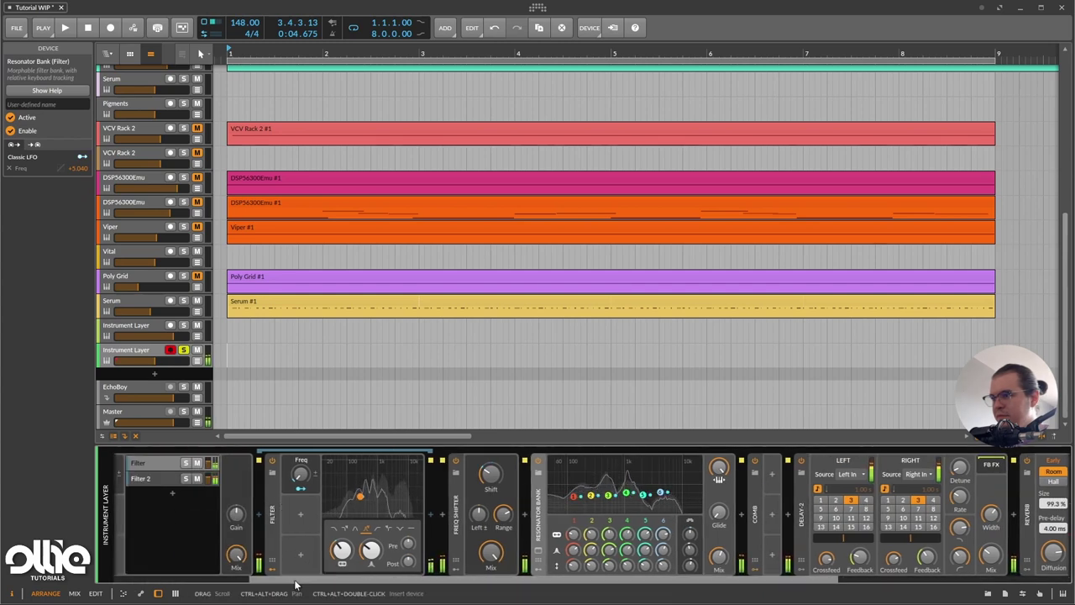
# - Sweep the FX Layer's Cutoff macro down to 17.5 % and back up to around the middle
pyautogui.moveTo(295, 580); pyautogui.dragTo(240, 580)
pyautogui.moveTo(192, 475); pyautogui.dragTo(193, 488)
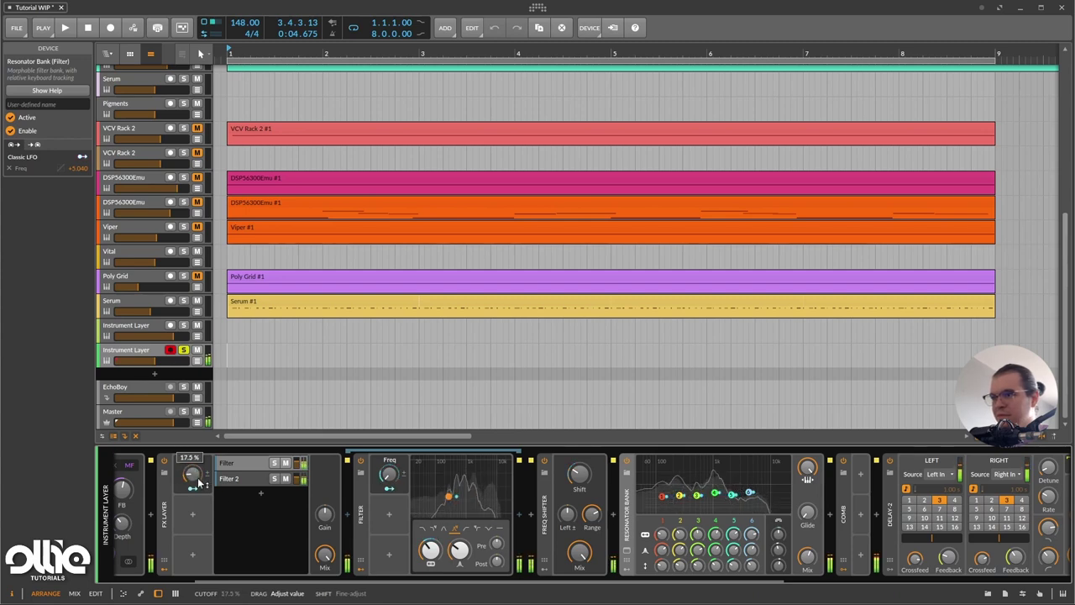
pyautogui.moveTo(383, 579); pyautogui.dragTo(264, 578)
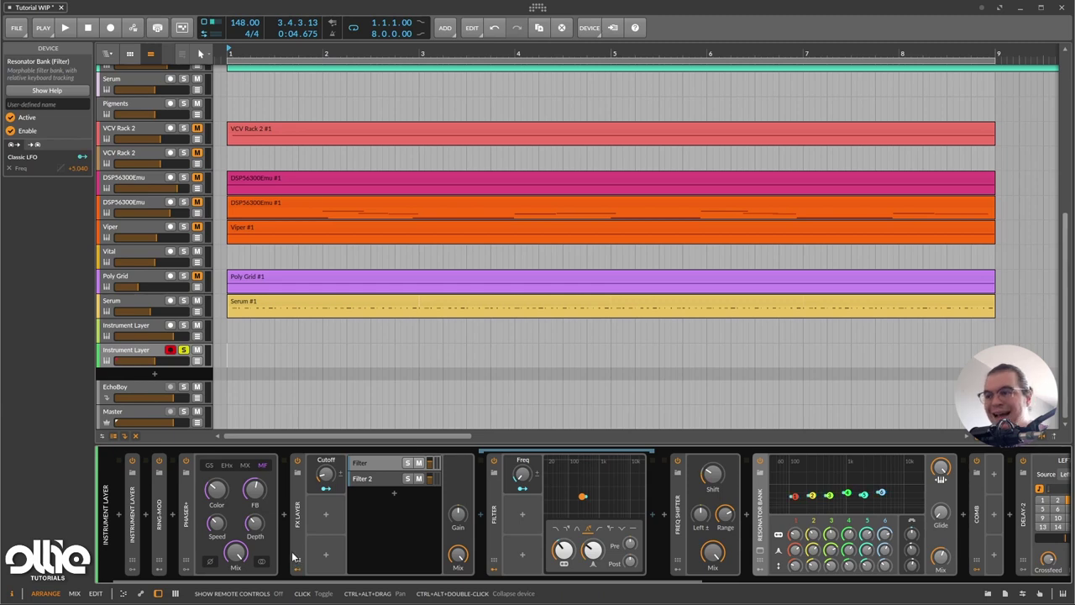
pyautogui.moveTo(327, 476)
pyautogui.mouseDown()
pyautogui.moveTo(328, 401)
pyautogui.moveTo(325, 469)
pyautogui.mouseUp()
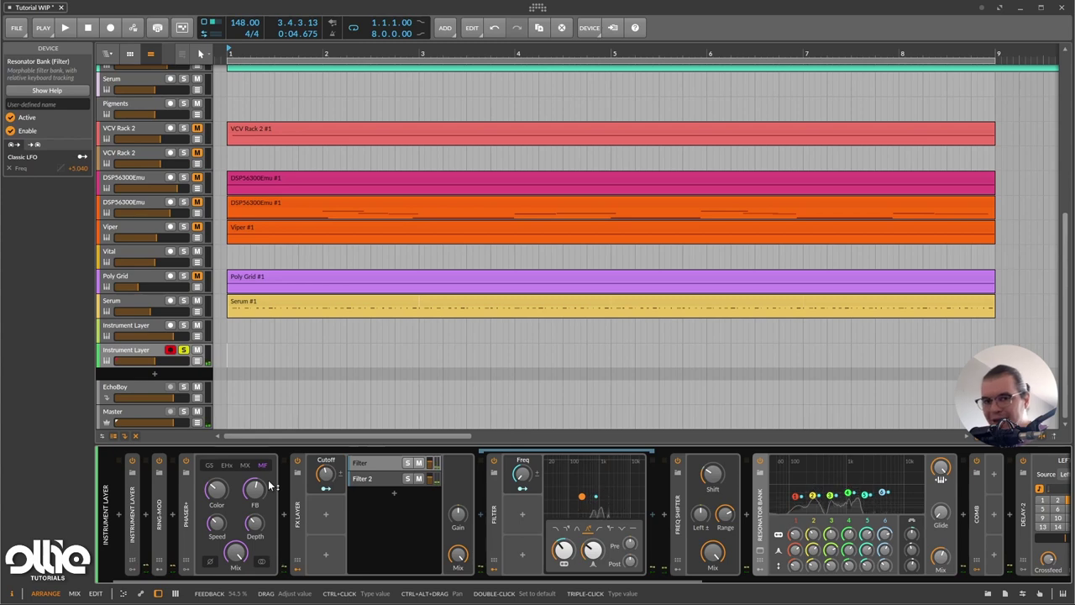